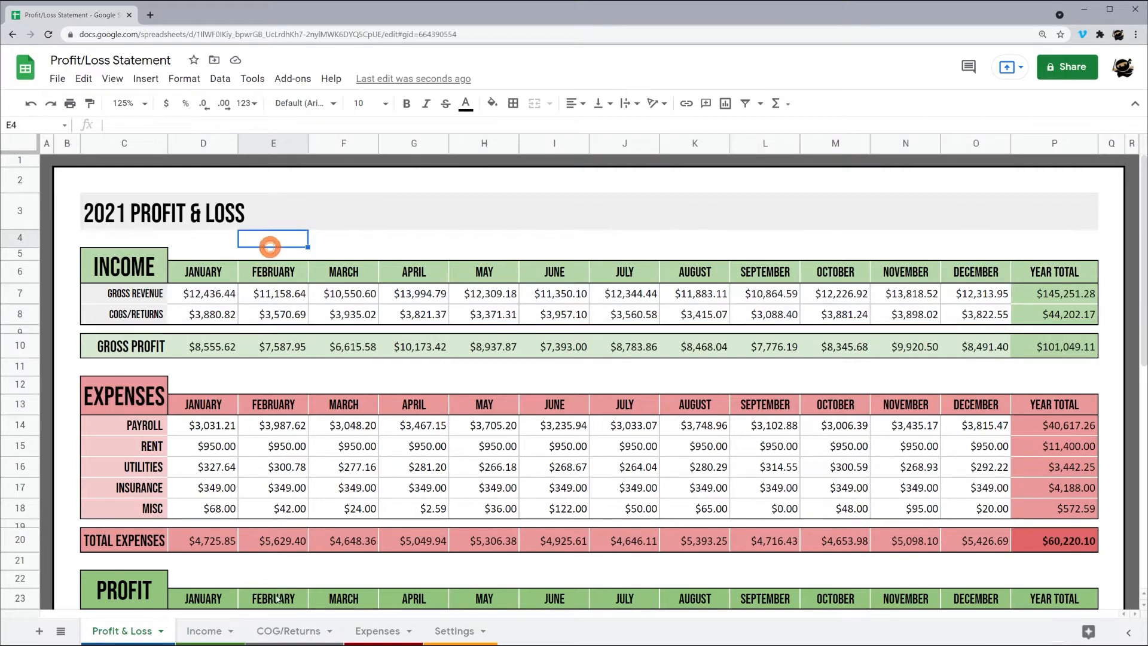
Look through the Income, COG/Returns, Expenses and Settings sheets and return to the Profit & Loss sheet
click(206, 631)
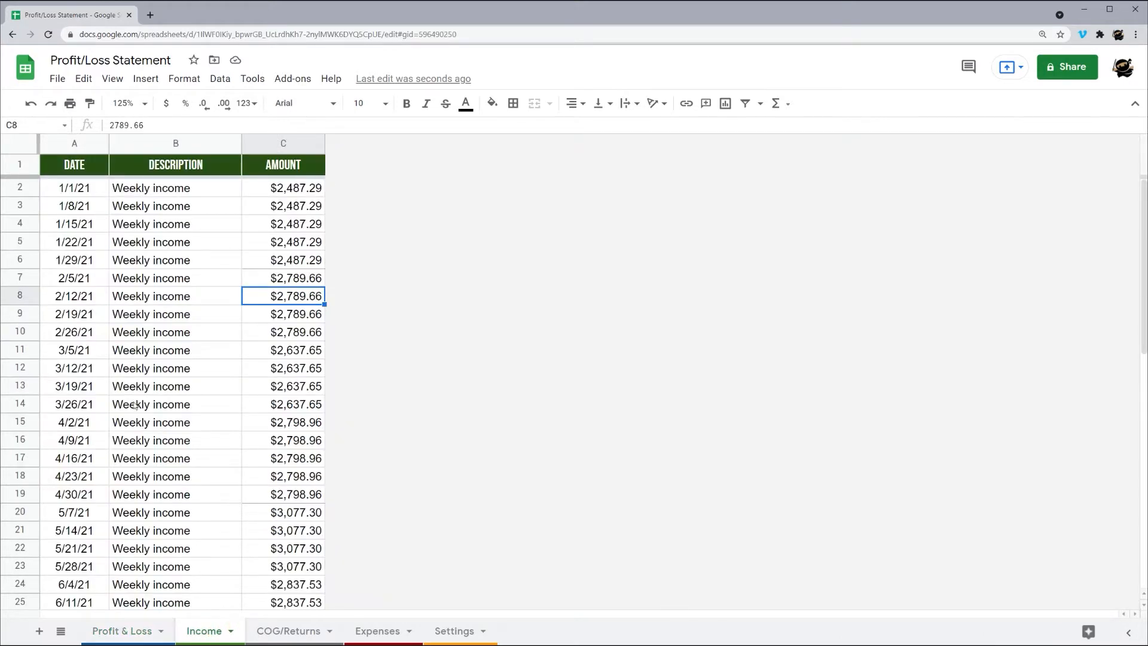
click(272, 630)
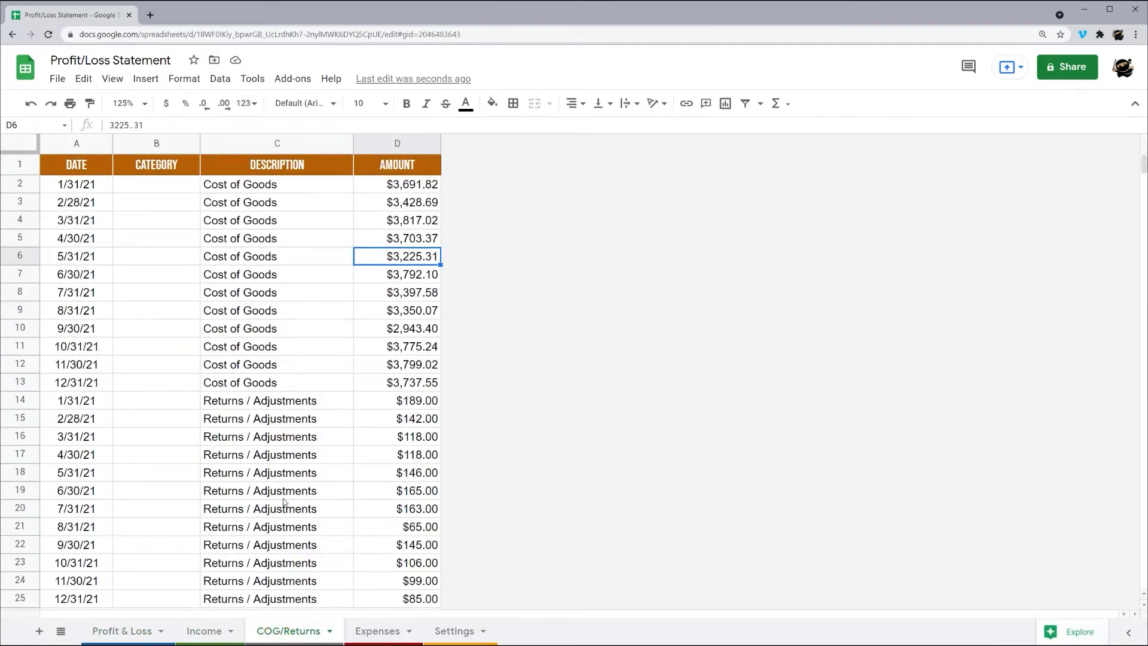
click(366, 637)
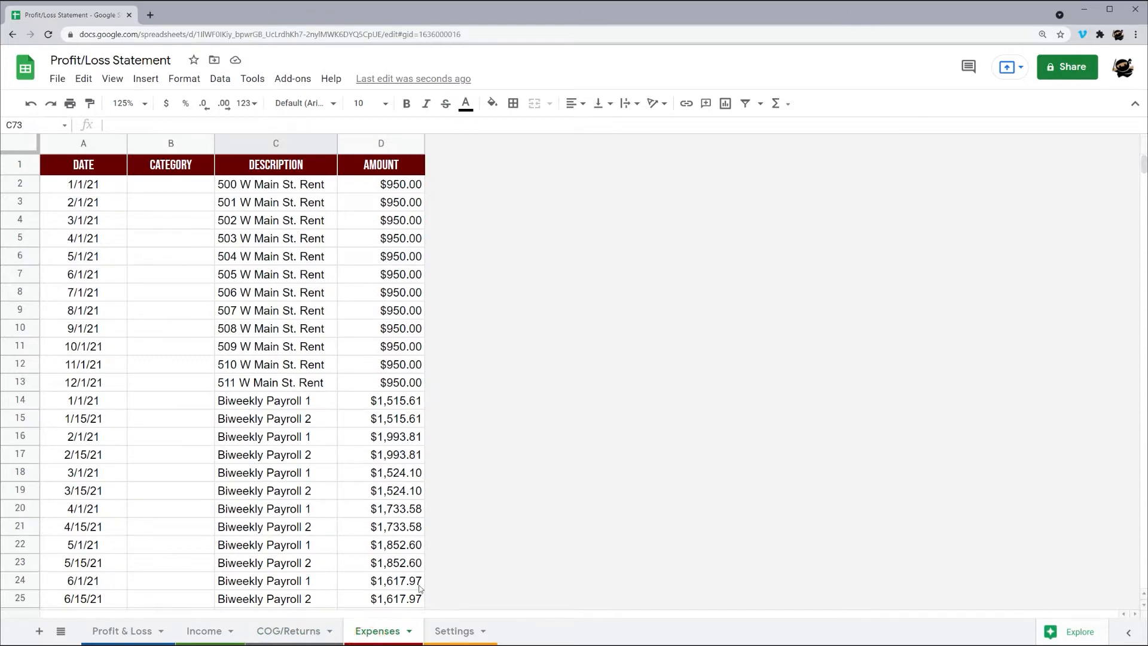
click(442, 632)
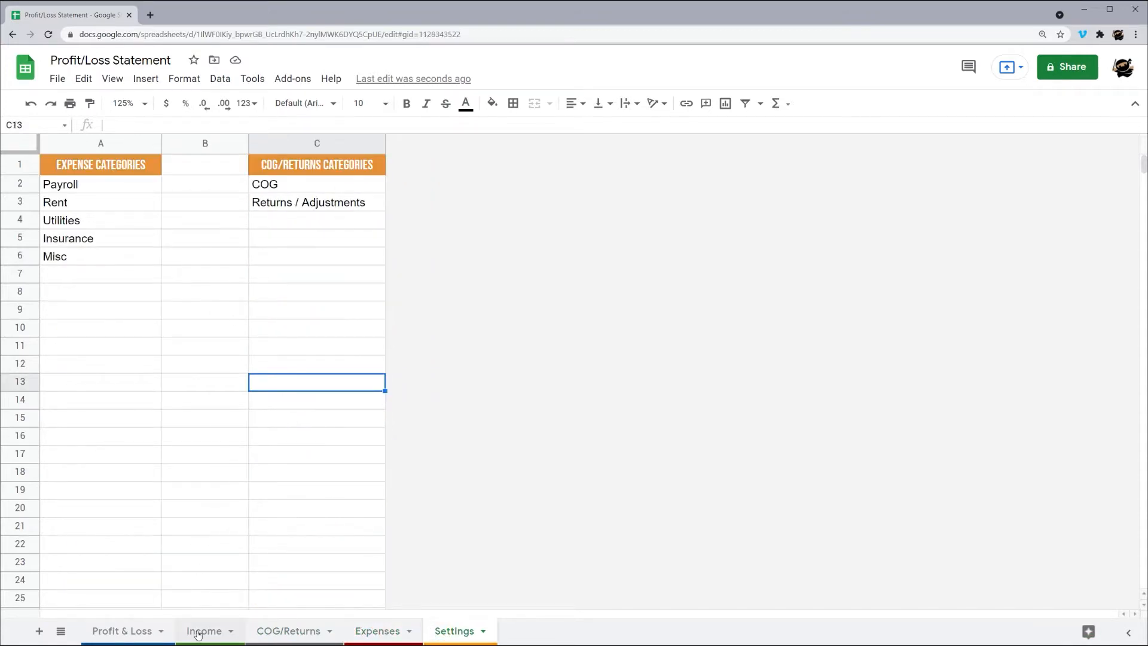
click(142, 632)
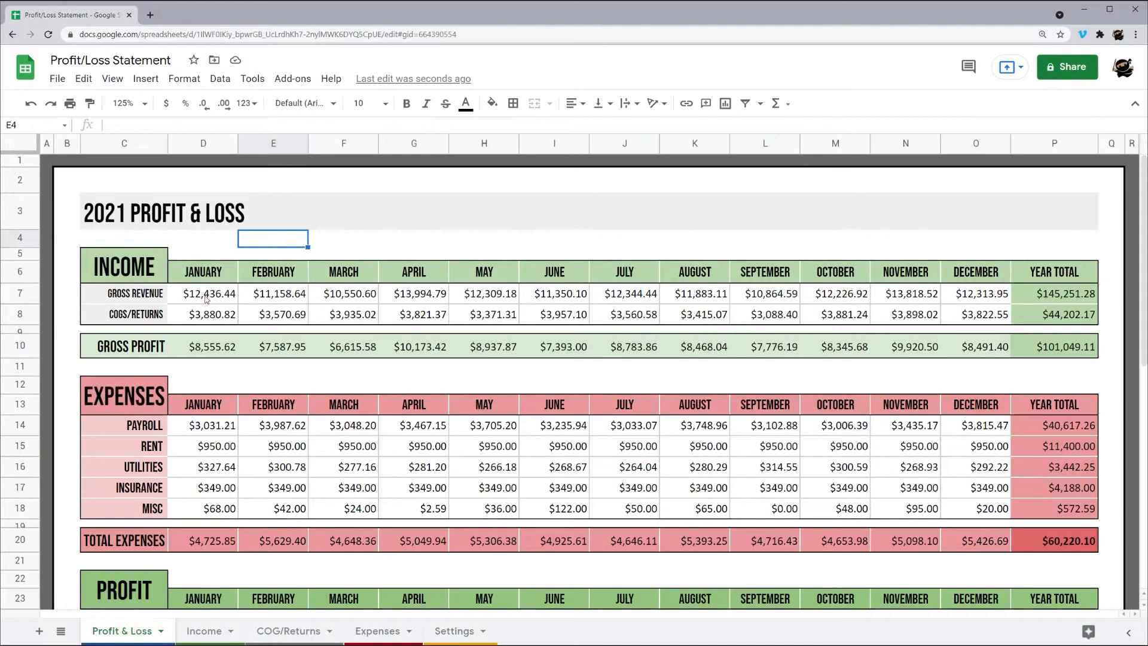
Clear the January to December values from the income rows D7:O8 and the expense rows D14:O18
drag(205, 299, 955, 318)
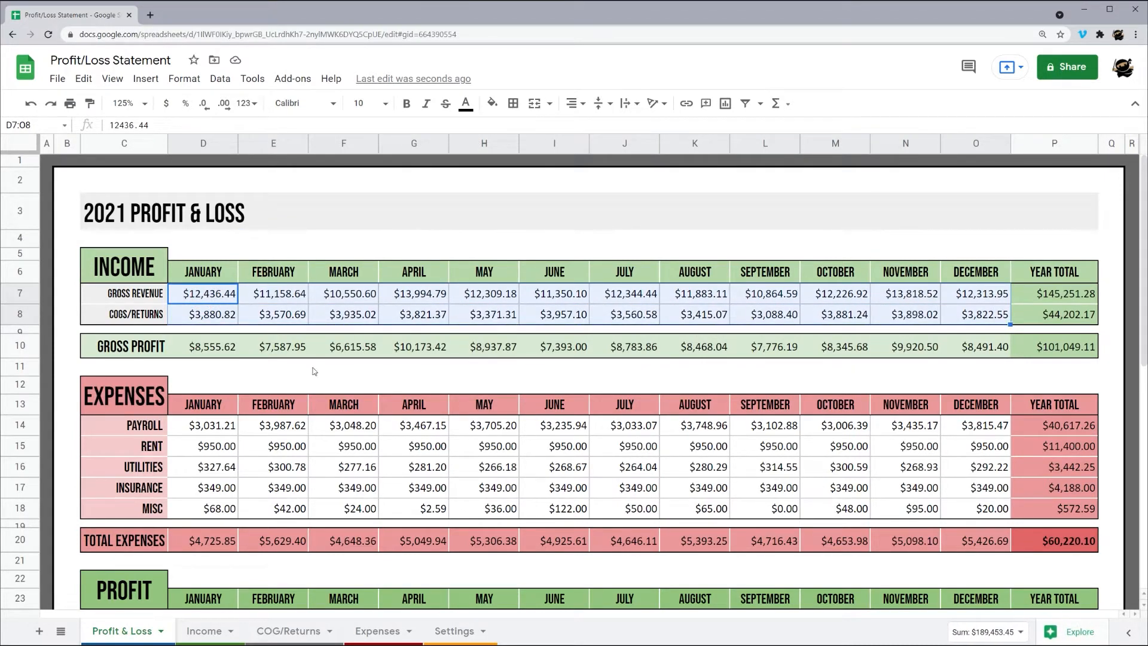
key(Delete)
drag(209, 426, 970, 515)
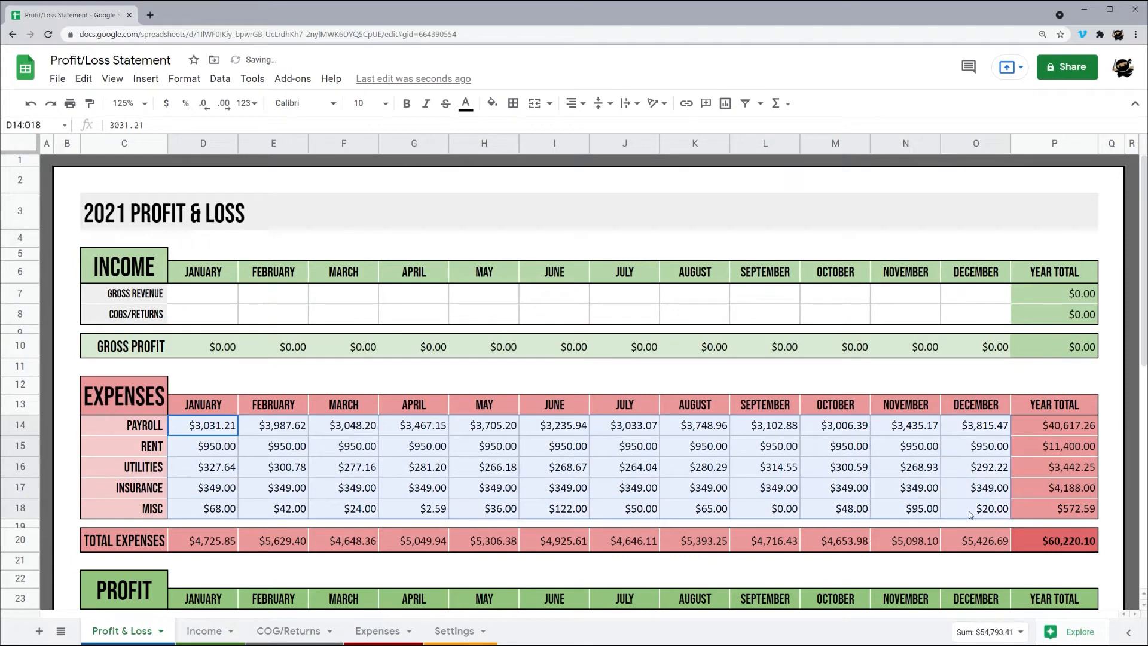
key(Delete)
click(554, 384)
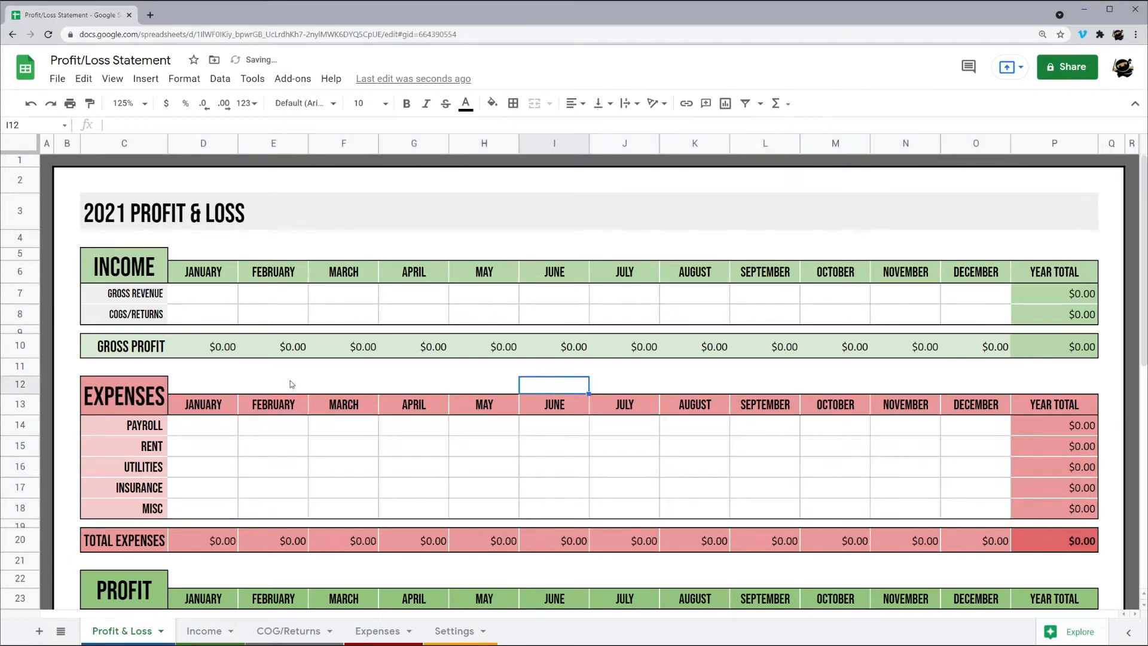
Examine the Income sheet's Date, Description and Amount columns and the date picker in cell A2
click(210, 631)
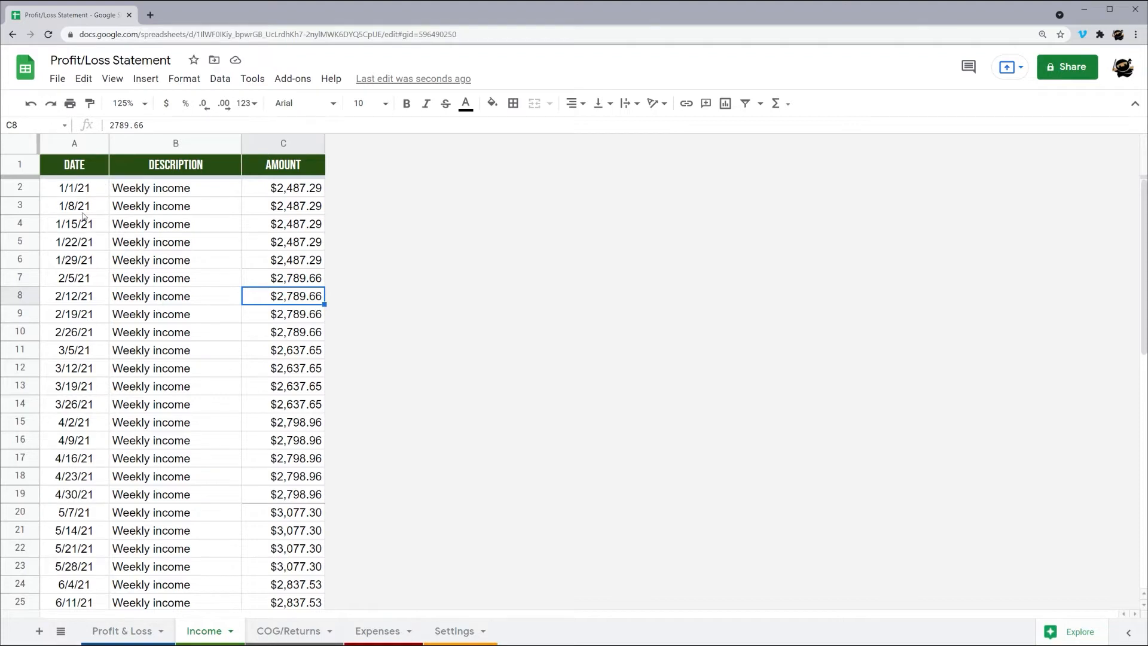
click(72, 148)
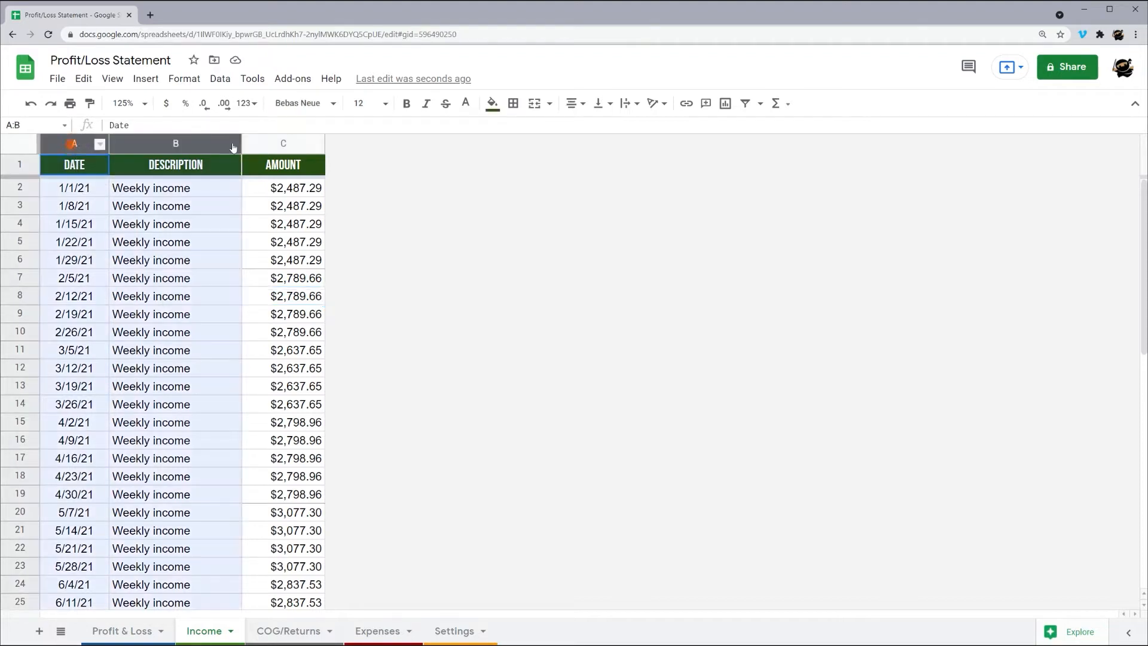
key(shift+Right)
key(shift+Right)
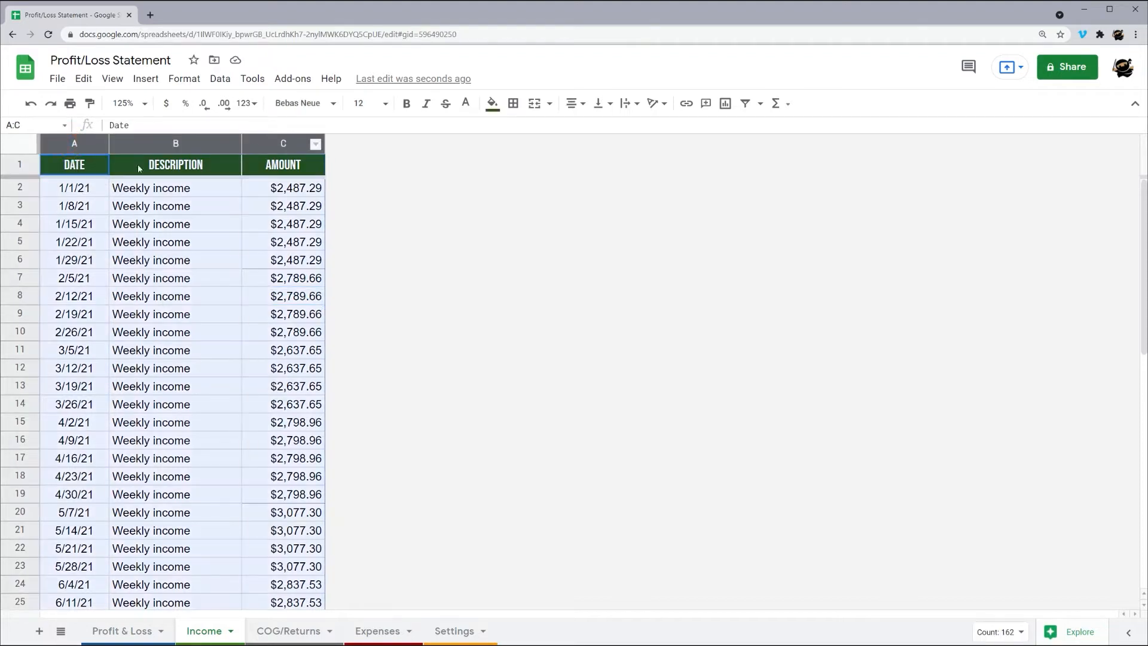
click(75, 189)
double_click(81, 189)
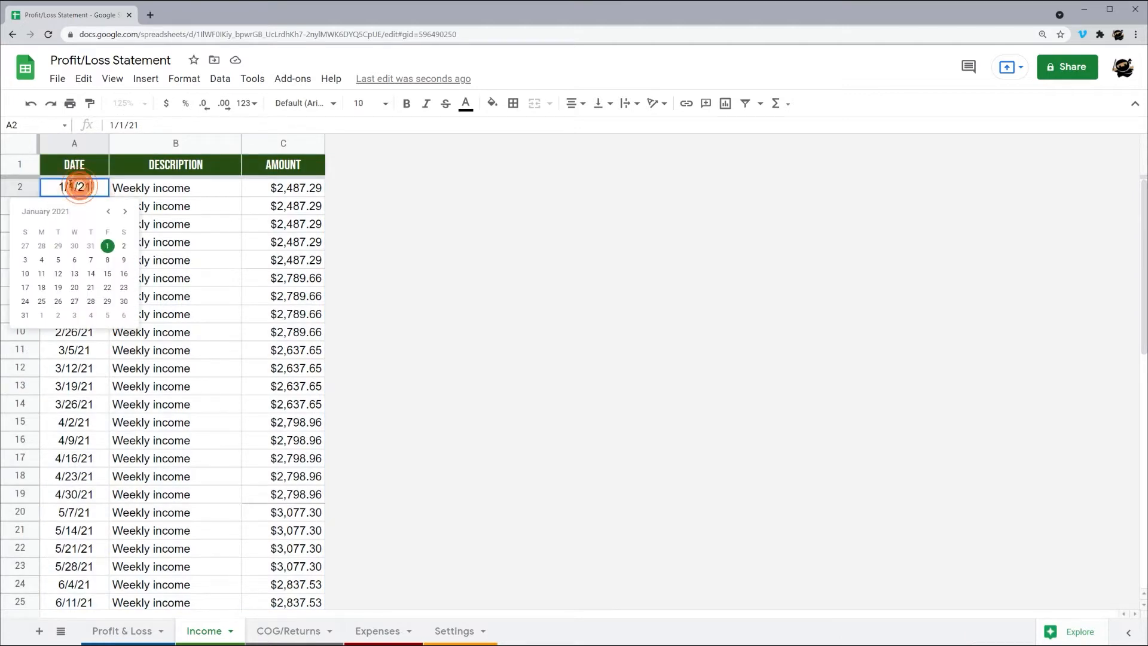
click(73, 370)
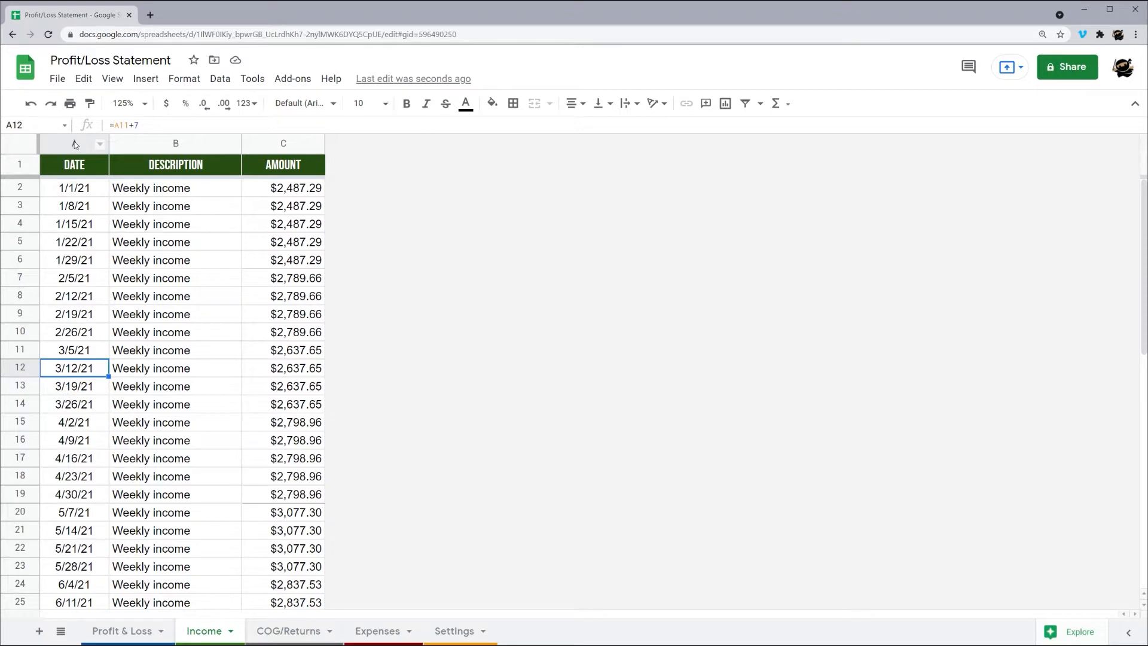
Apply data validation to the Income dates in A2:A55 with the criteria Date, is valid date, rejecting invalid input
click(75, 145)
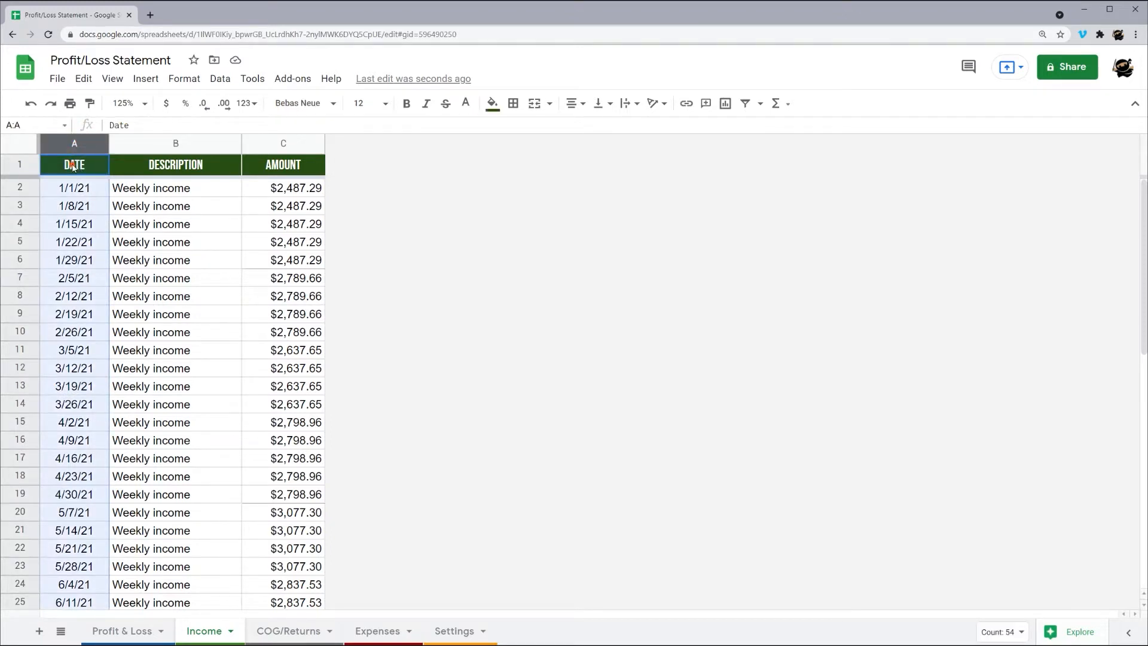
click(73, 188)
key(ctrl+shift+Down)
right_click(73, 228)
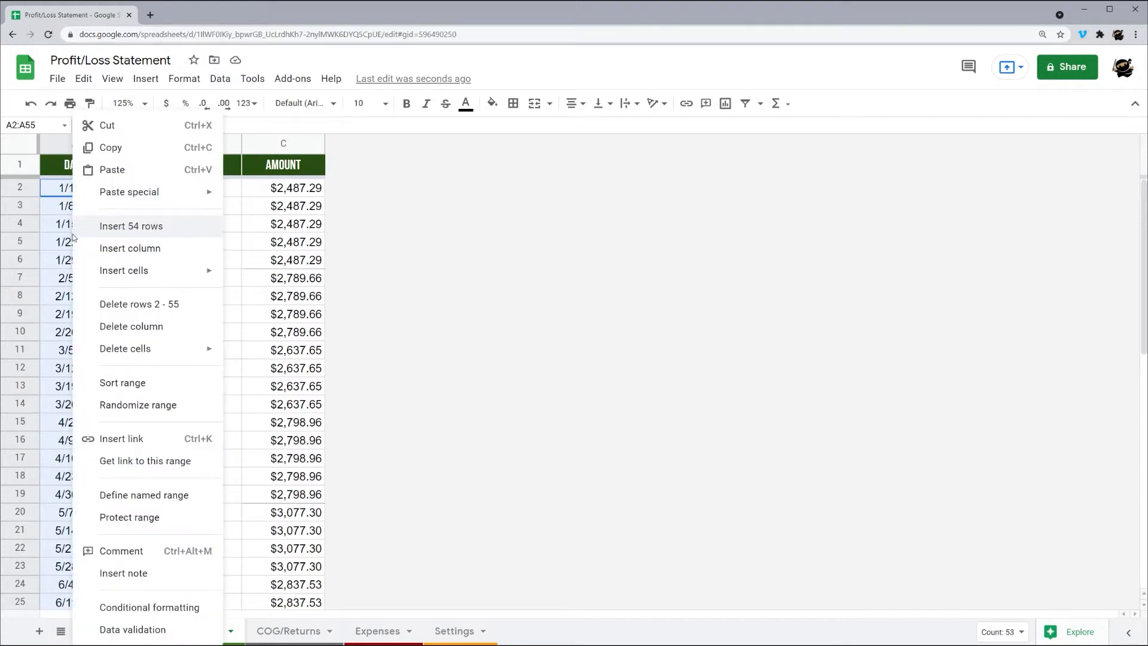
click(137, 628)
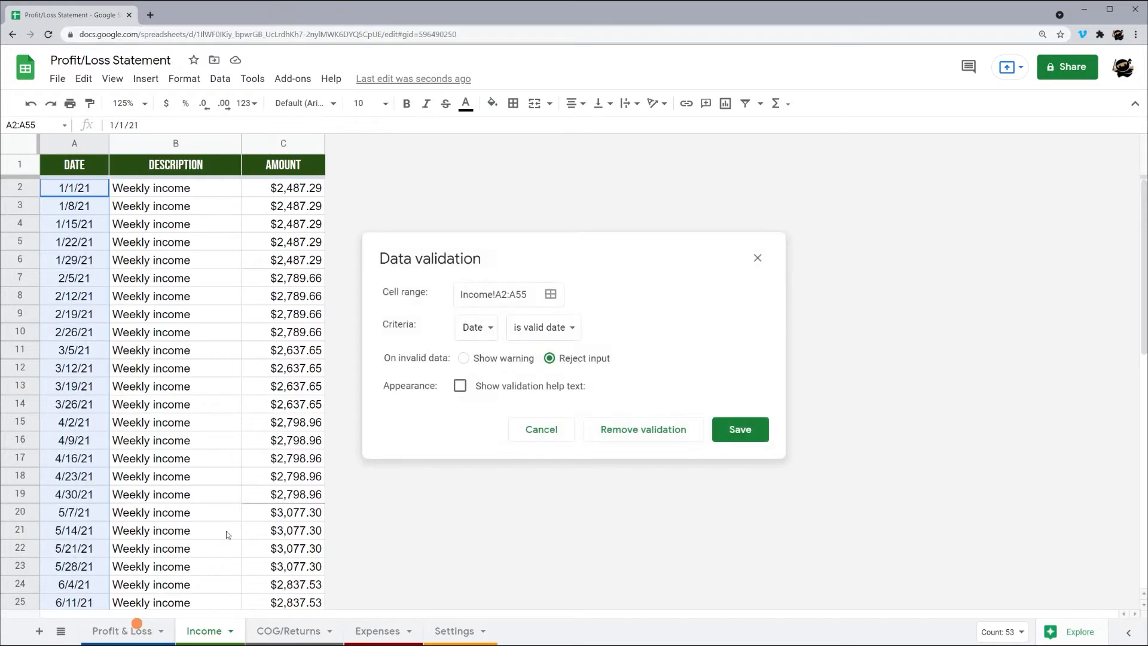
click(476, 334)
click(495, 325)
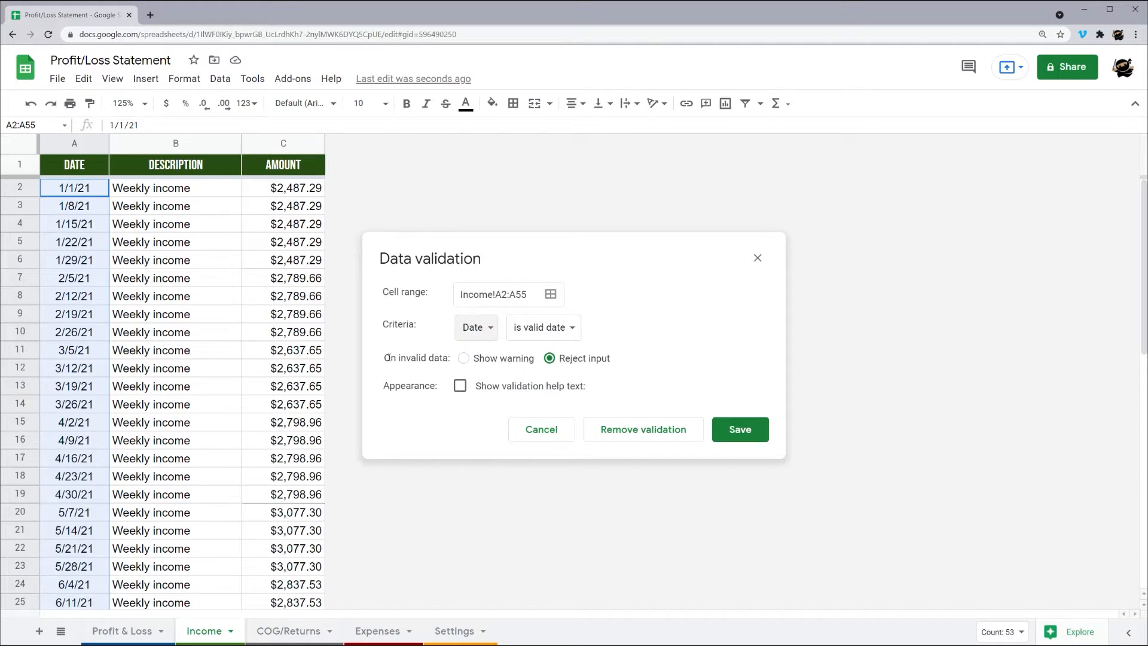
click(746, 422)
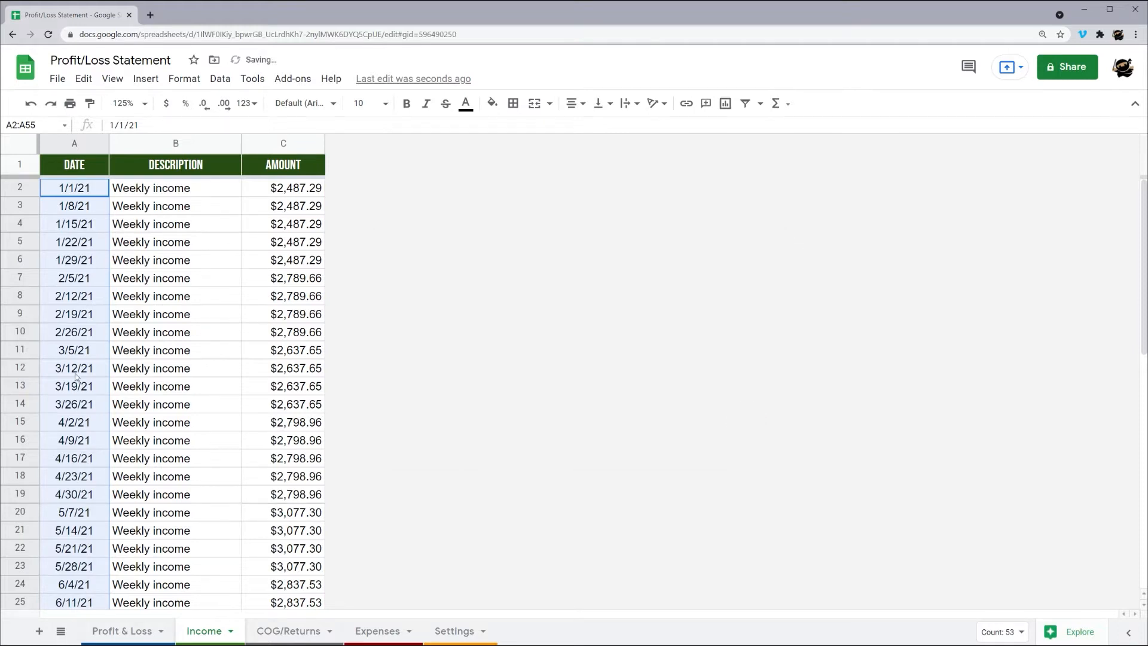
Check the date picker in cell A12, and review the Income sheet's Description and Amount columns
double_click(74, 368)
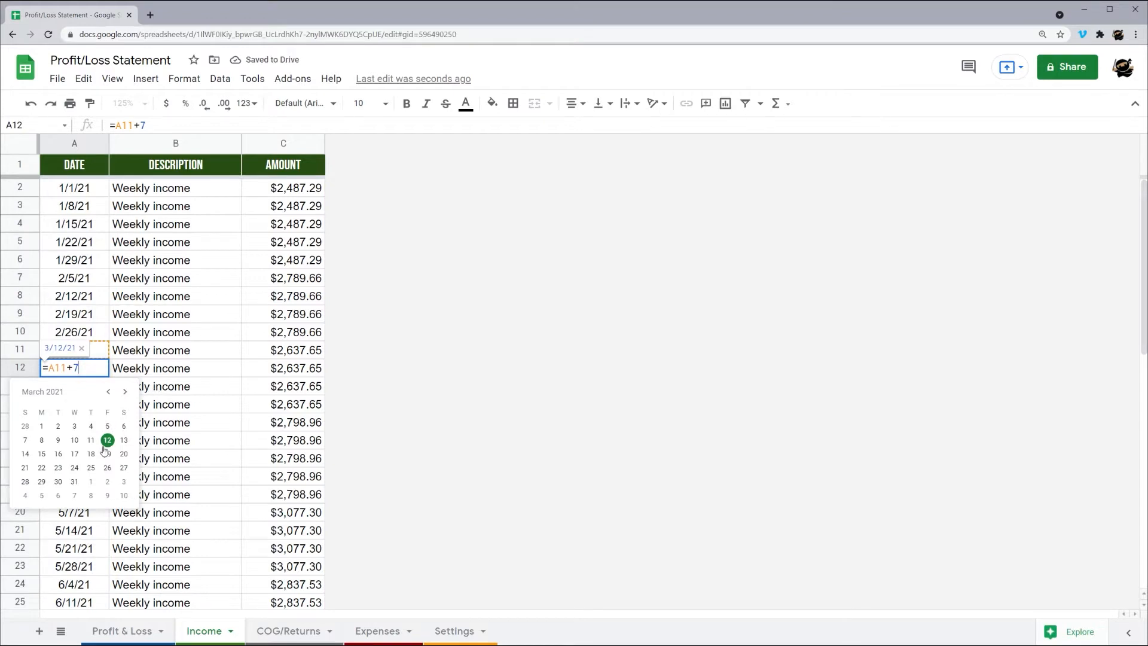
click(148, 352)
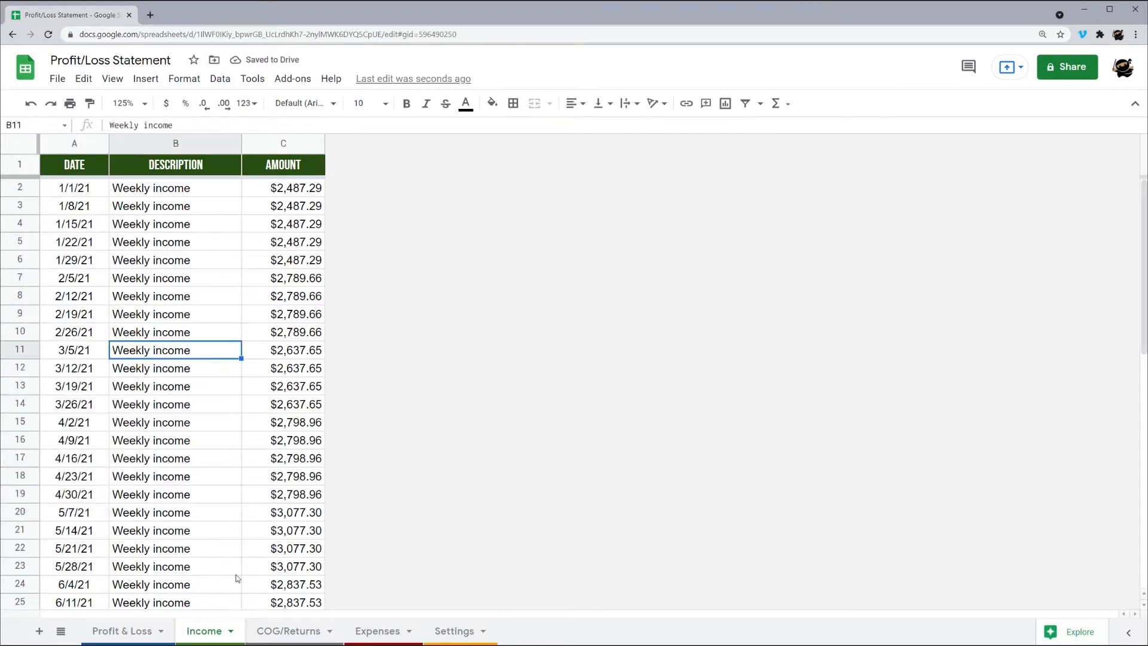
click(172, 146)
click(287, 143)
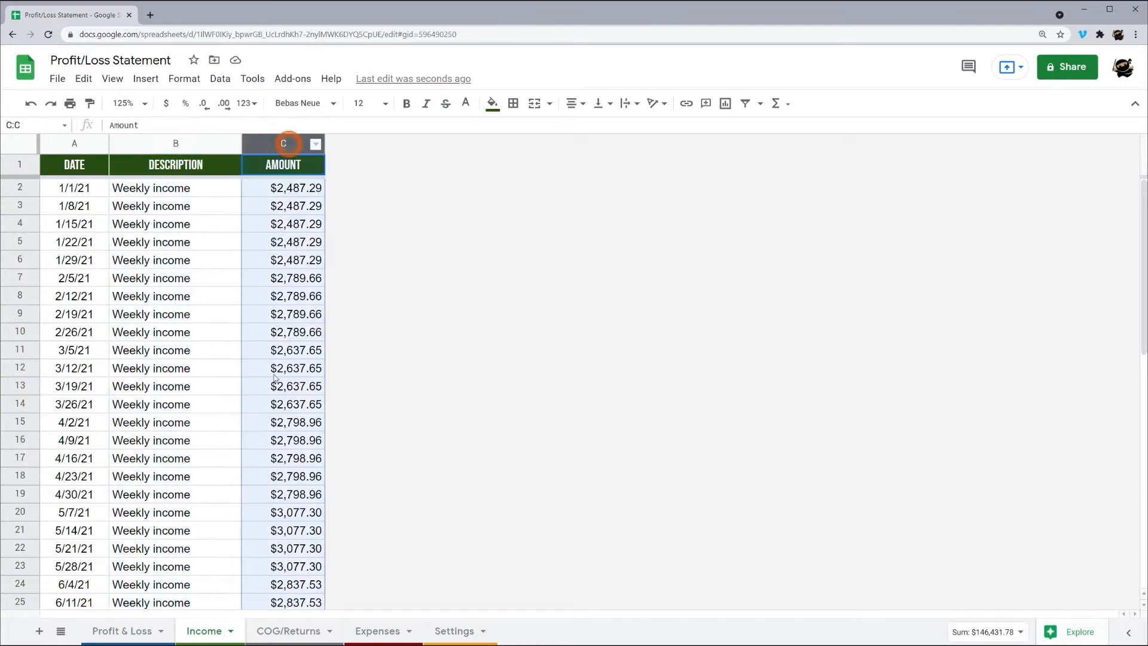
Review the COG/Returns sheet's Date, Category, Description and Amount columns against the COGS/Returns row on the Profit & Loss sheet
click(278, 635)
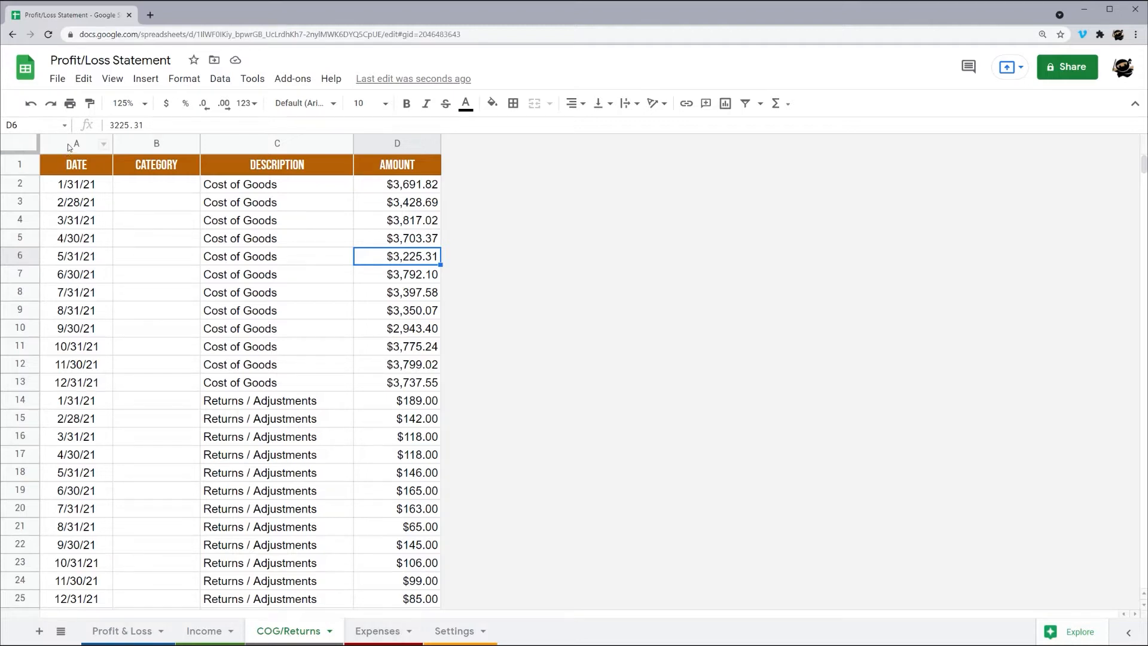
click(69, 146)
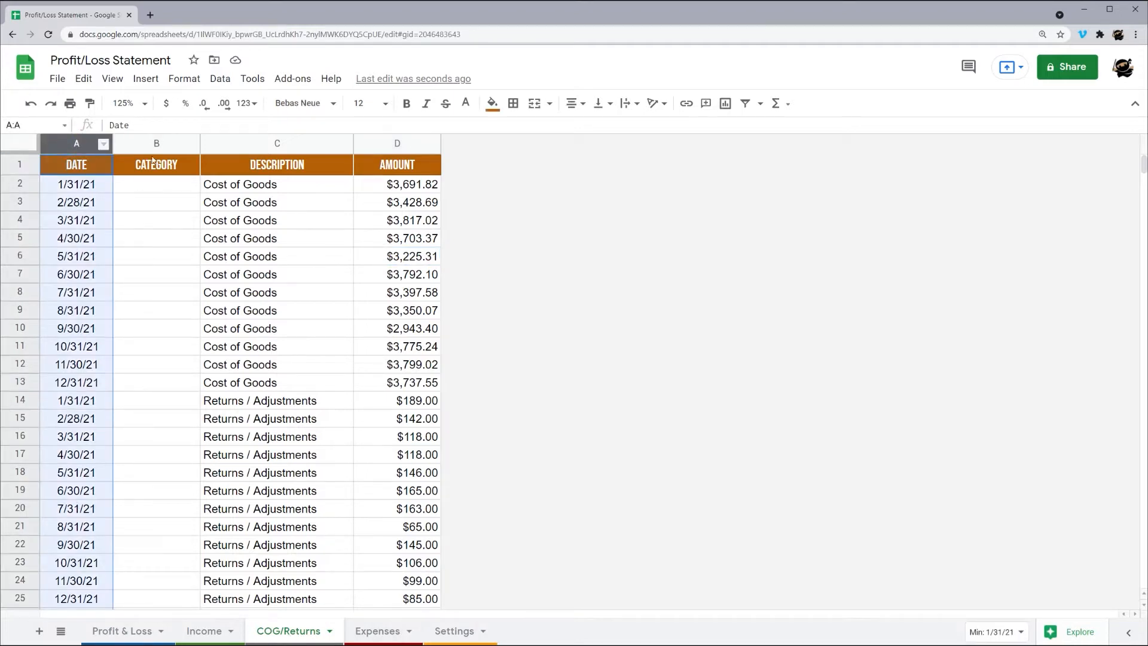
click(156, 145)
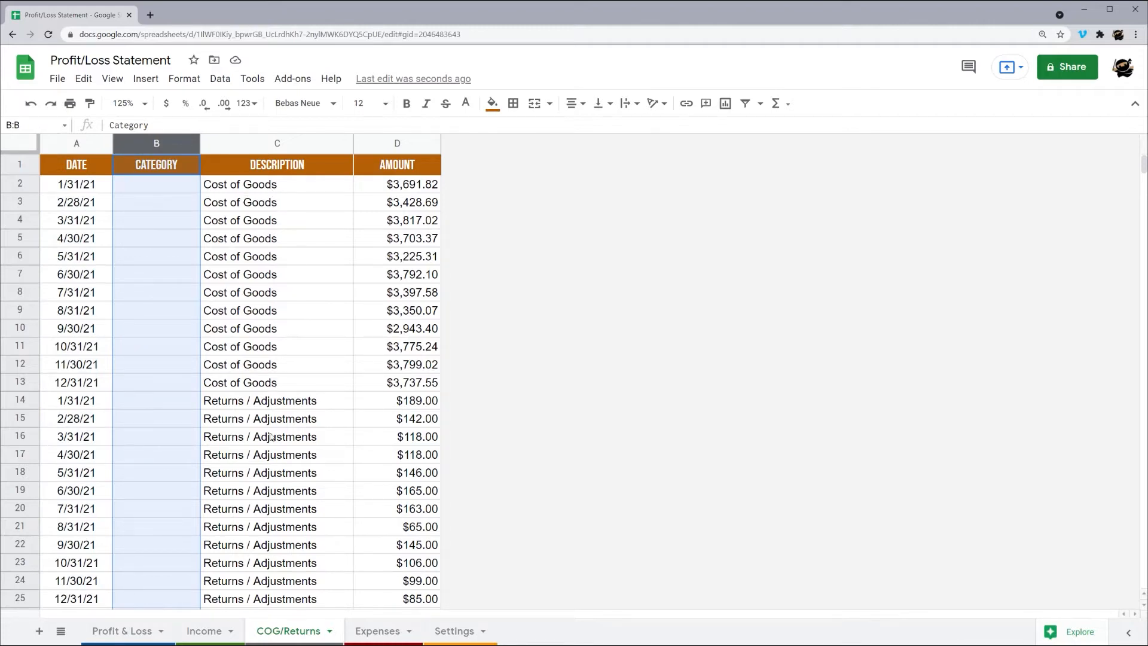
click(127, 629)
click(106, 317)
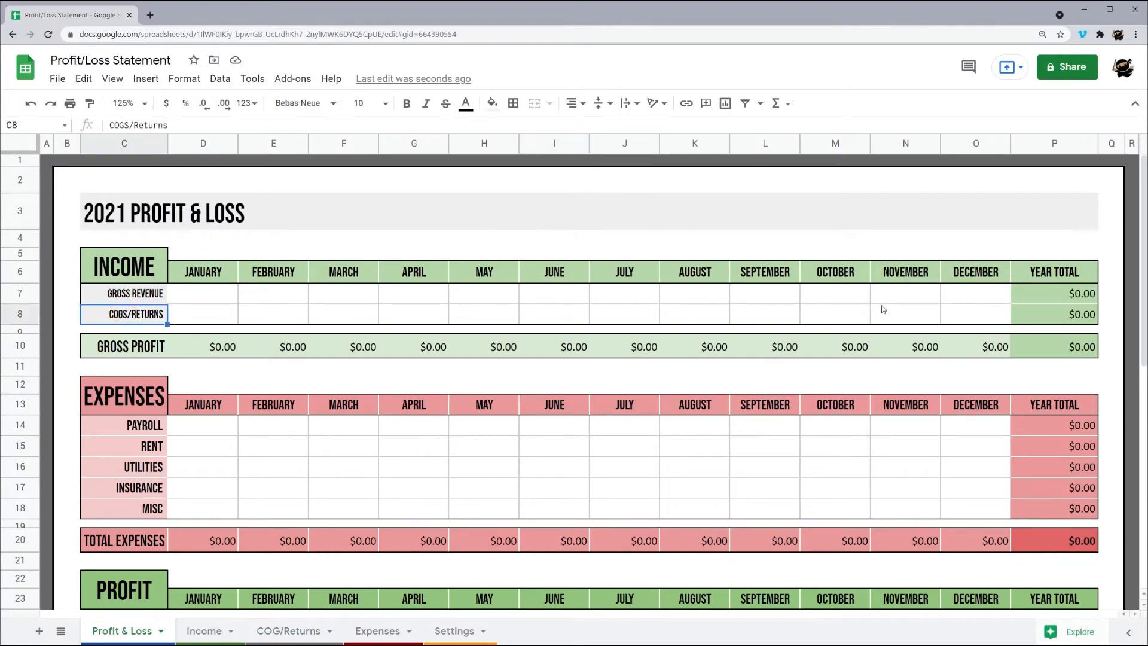
click(288, 629)
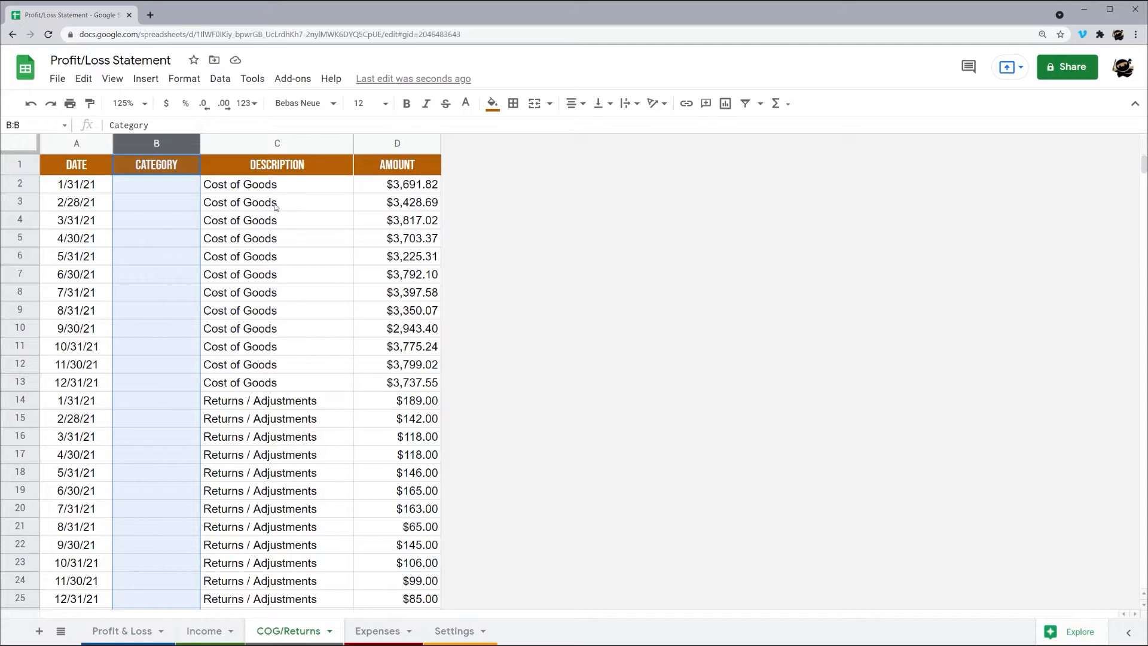
click(270, 144)
click(375, 143)
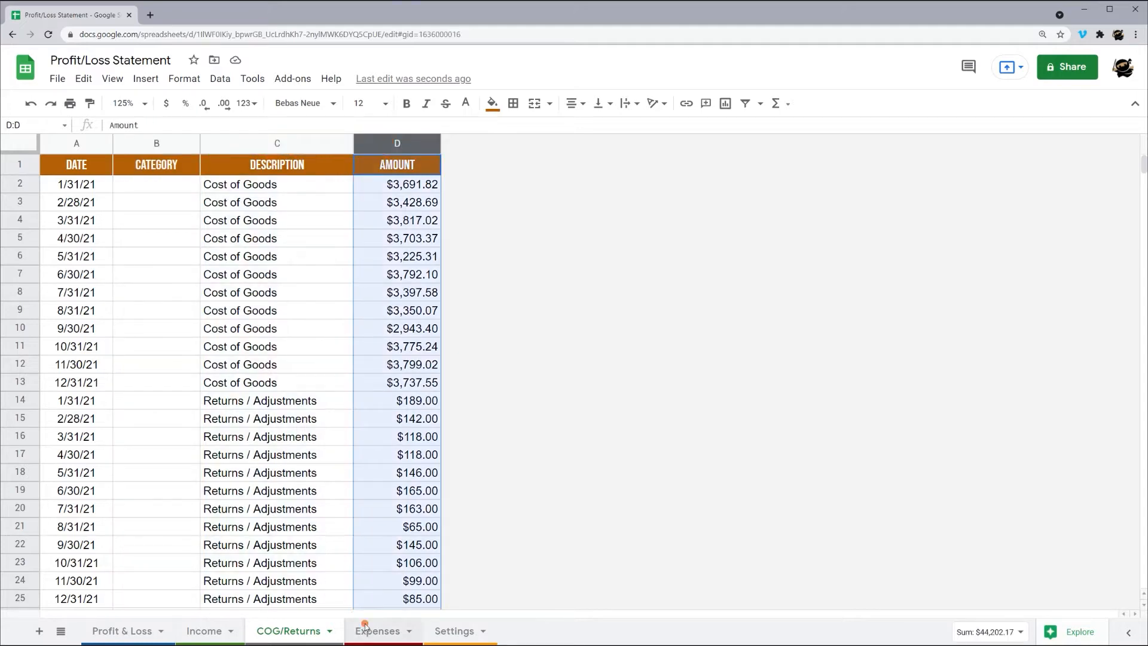
Review the Expenses sheet's entries from the first row to the last, including the empty Category column
click(366, 628)
scroll(139, 302, down, 5)
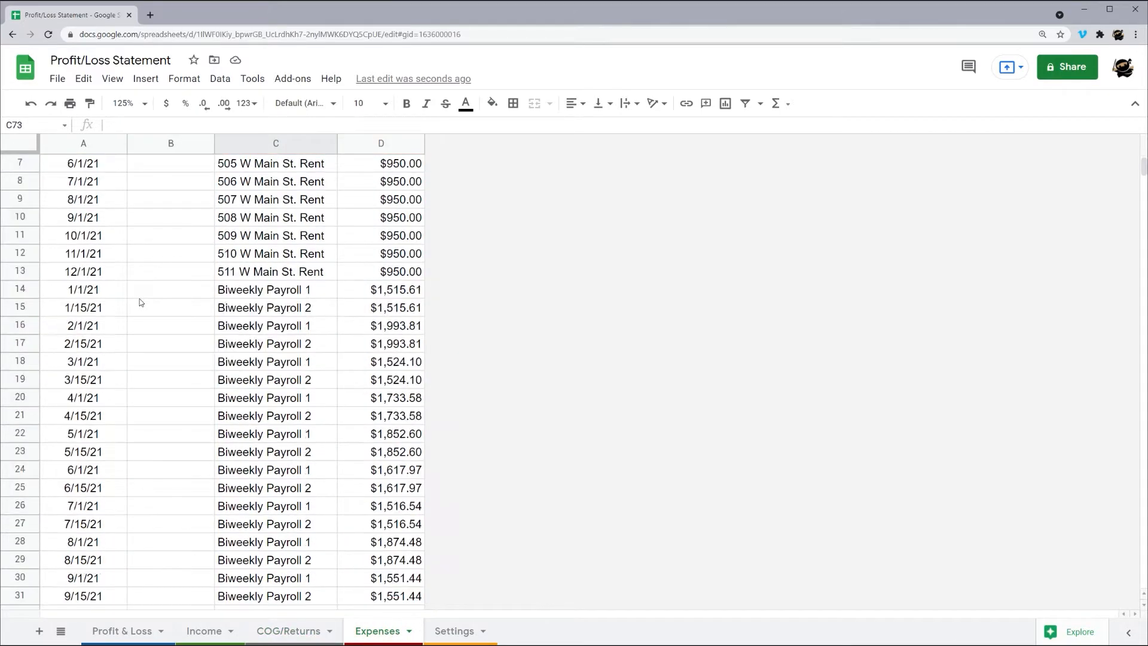
scroll(133, 314, up, 5)
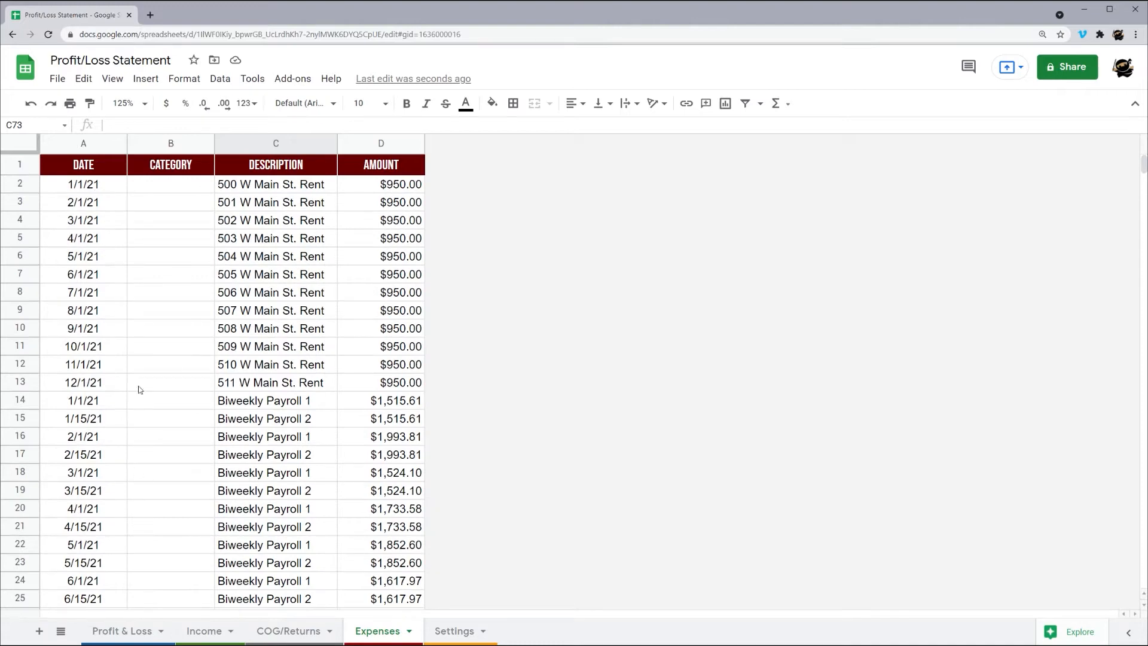
scroll(269, 401, down, 5)
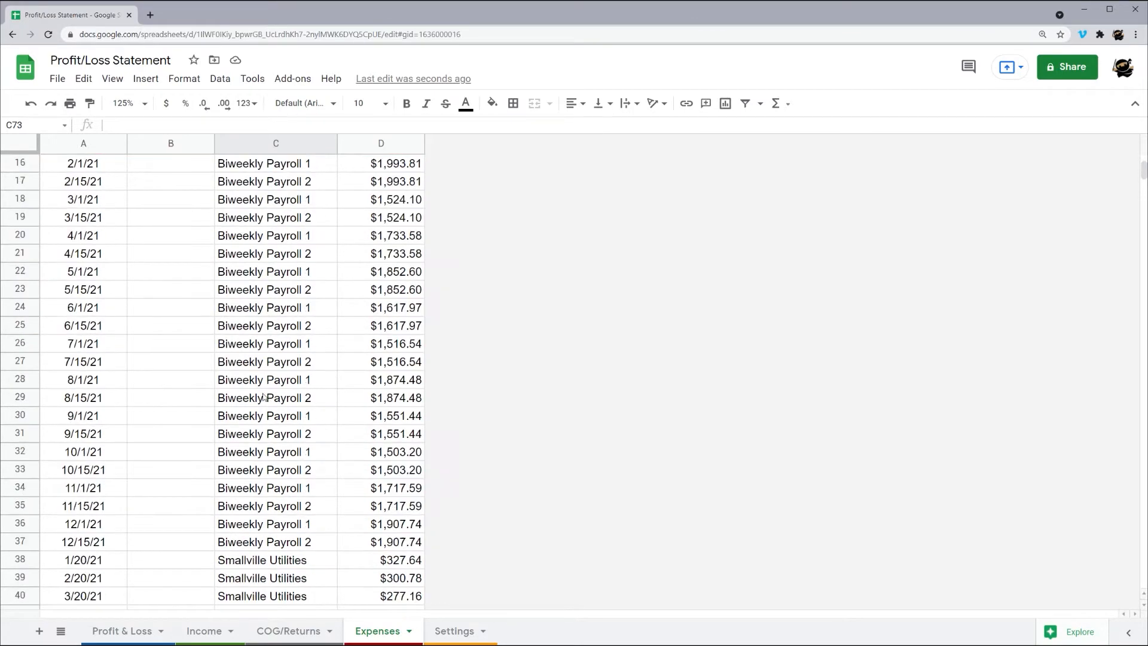
scroll(264, 397, down, 12)
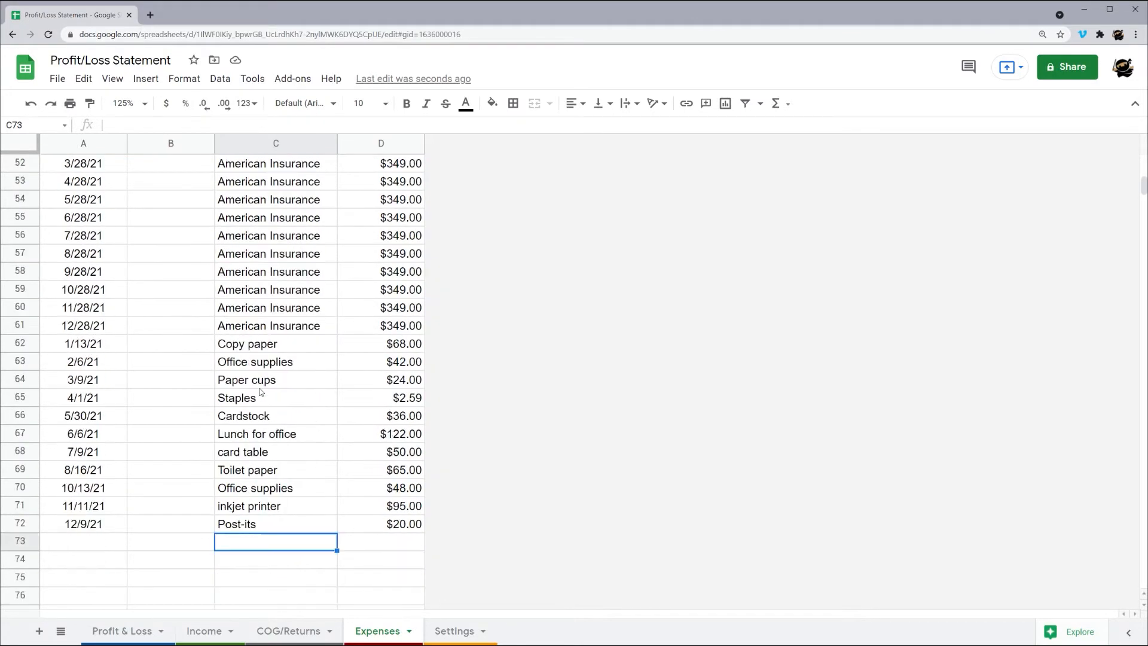
scroll(260, 392, up, 2)
scroll(233, 466, down, 2)
scroll(241, 325, up, 17)
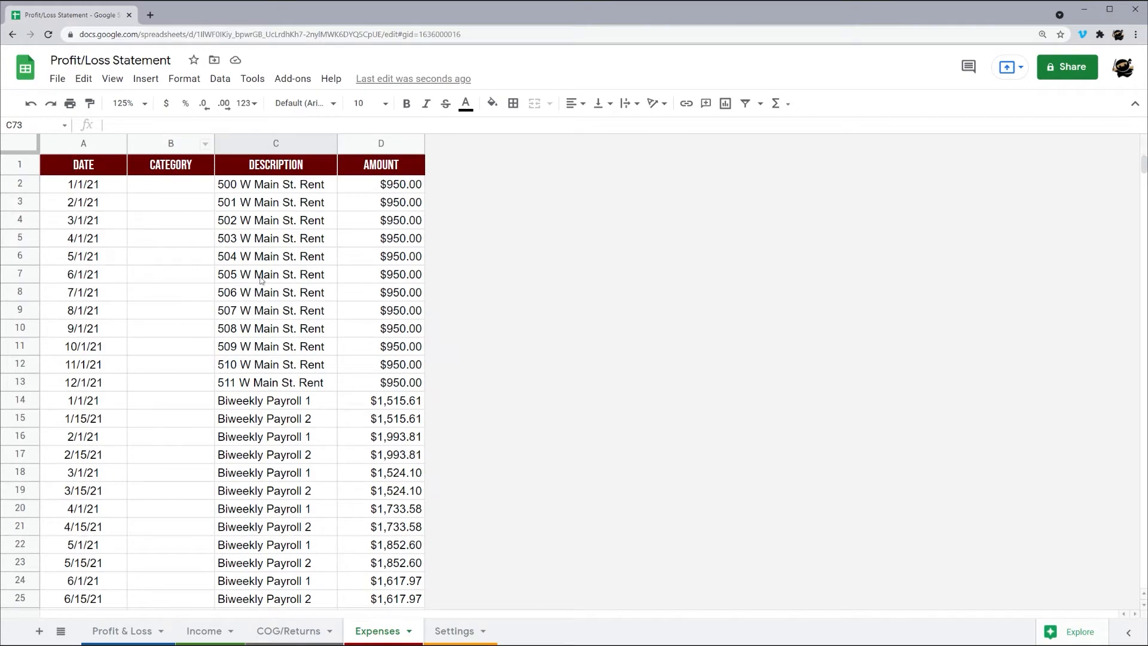
Examine the expense and COG/Returns category lists on the Settings sheet and go back to the COG/Returns sheet
click(454, 630)
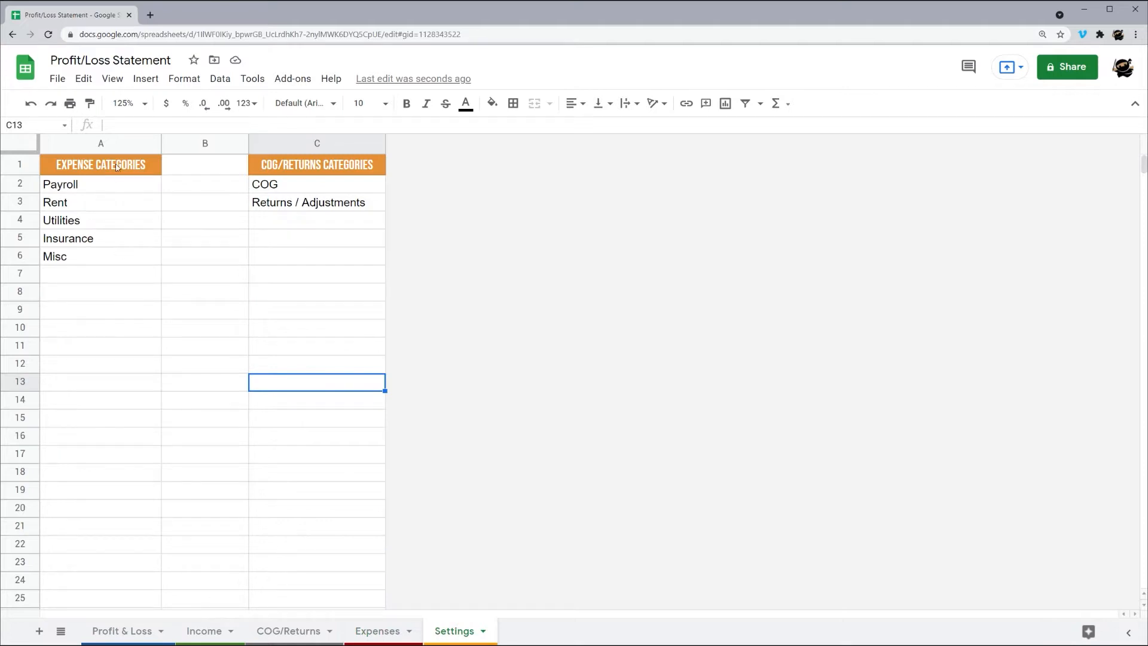
drag(105, 185, 118, 303)
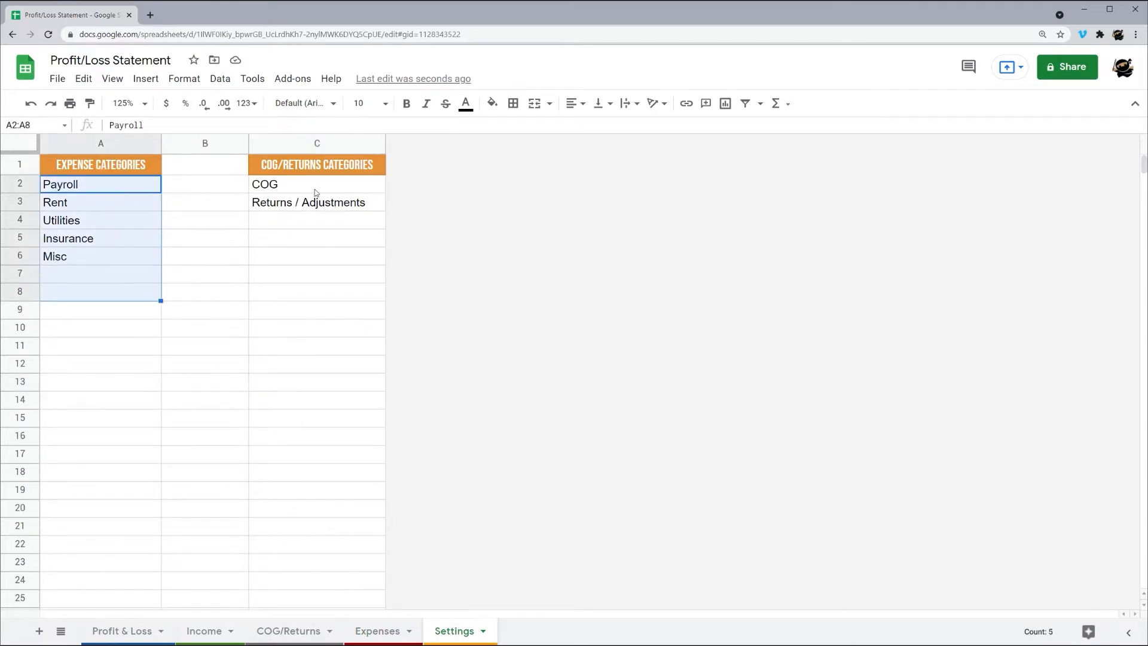
click(274, 631)
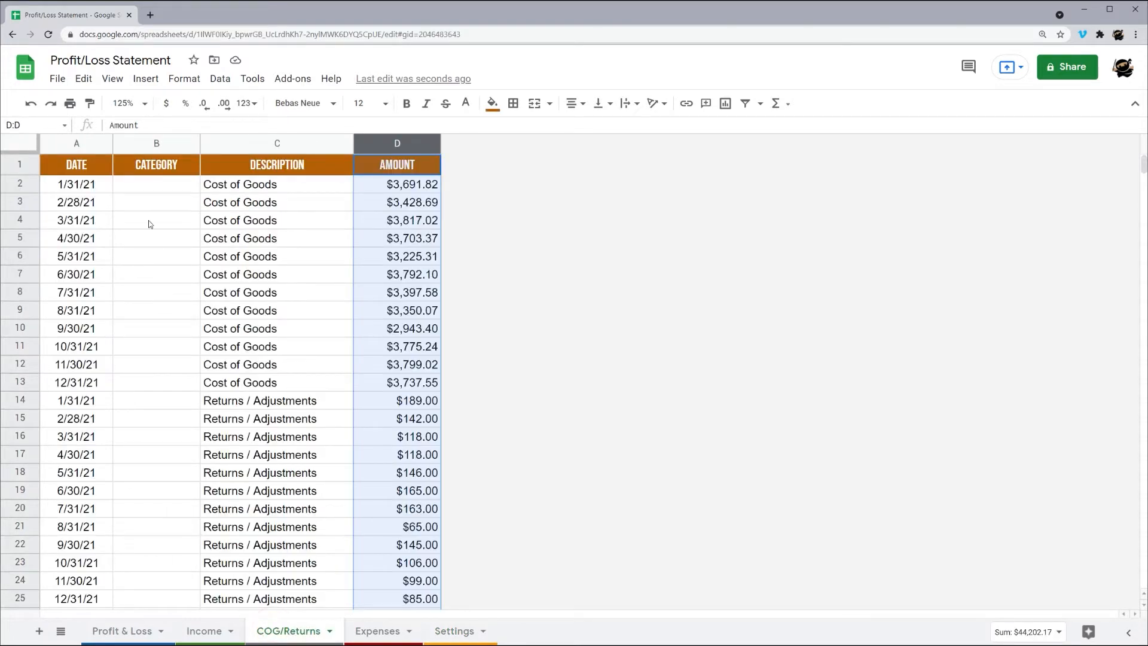
Open data validation for the COG/Returns Category cells below the header, range B2:B1000
click(151, 144)
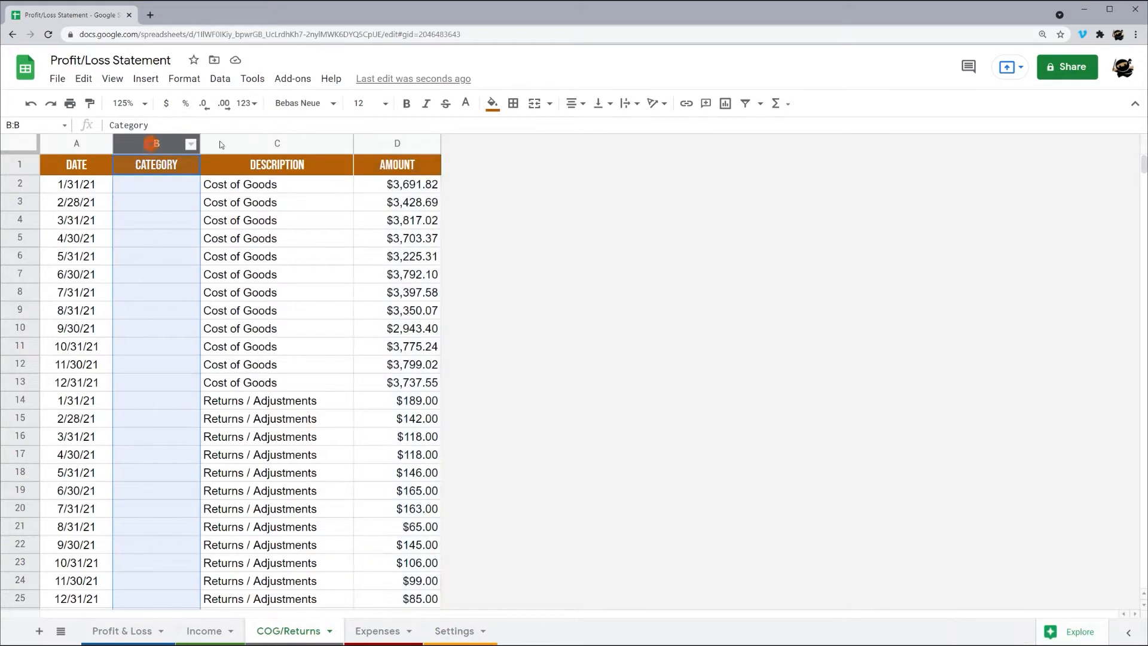
ctrl+click(152, 168)
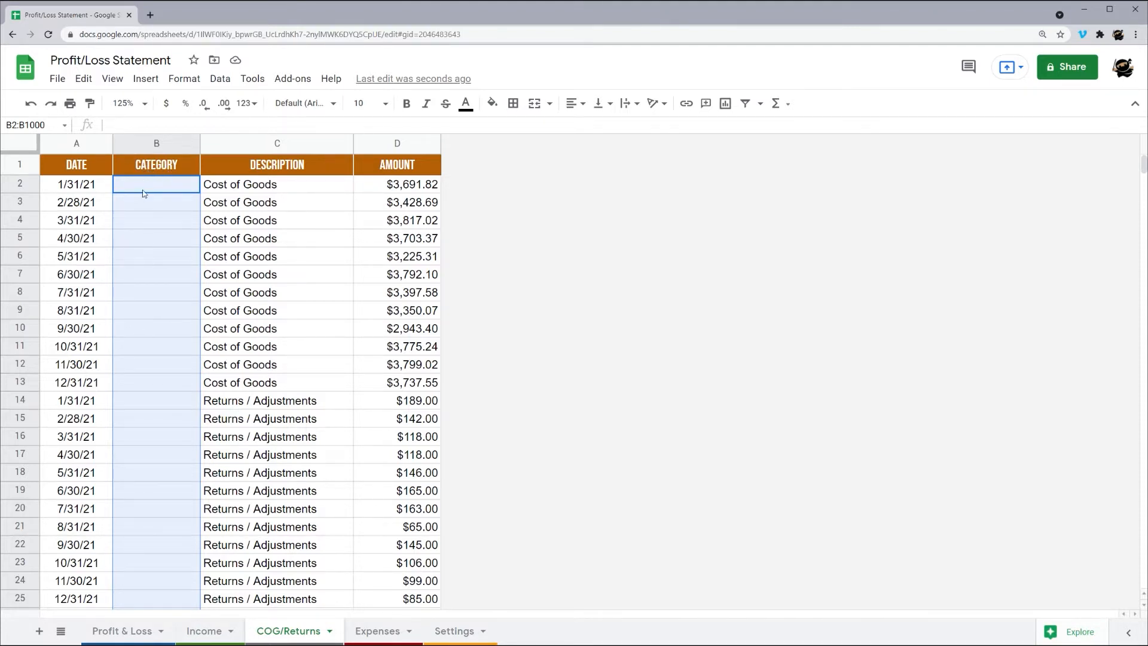
right_click(136, 294)
click(194, 630)
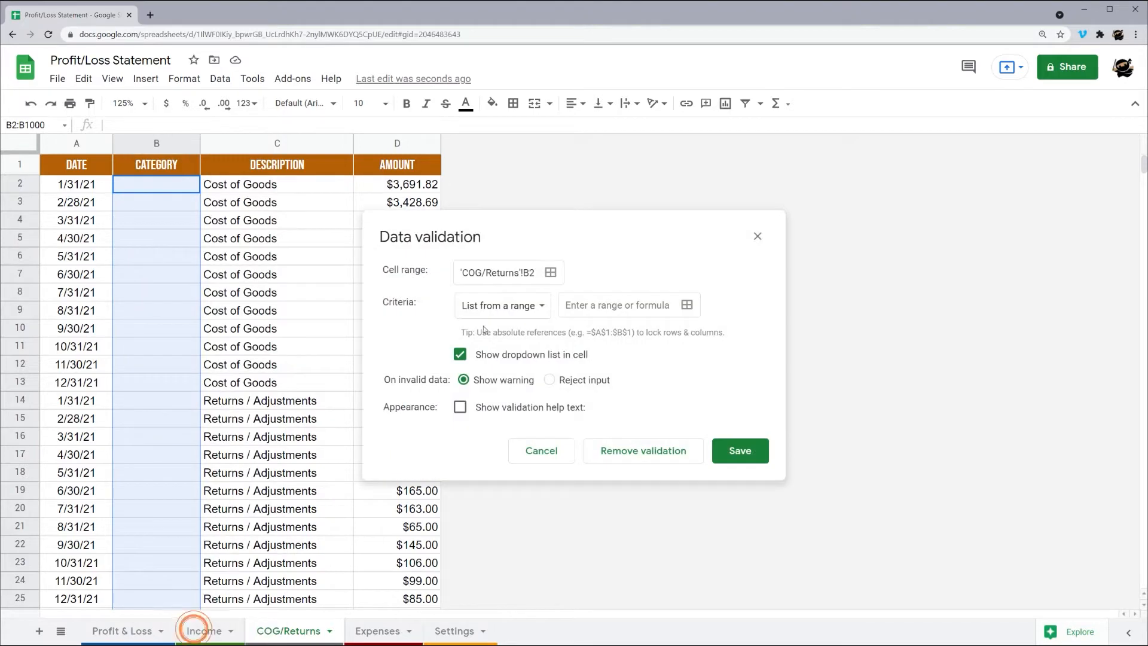
Use the open-ended range Settings!C2:C as the category dropdown list, reject invalid input and save the rule
click(639, 305)
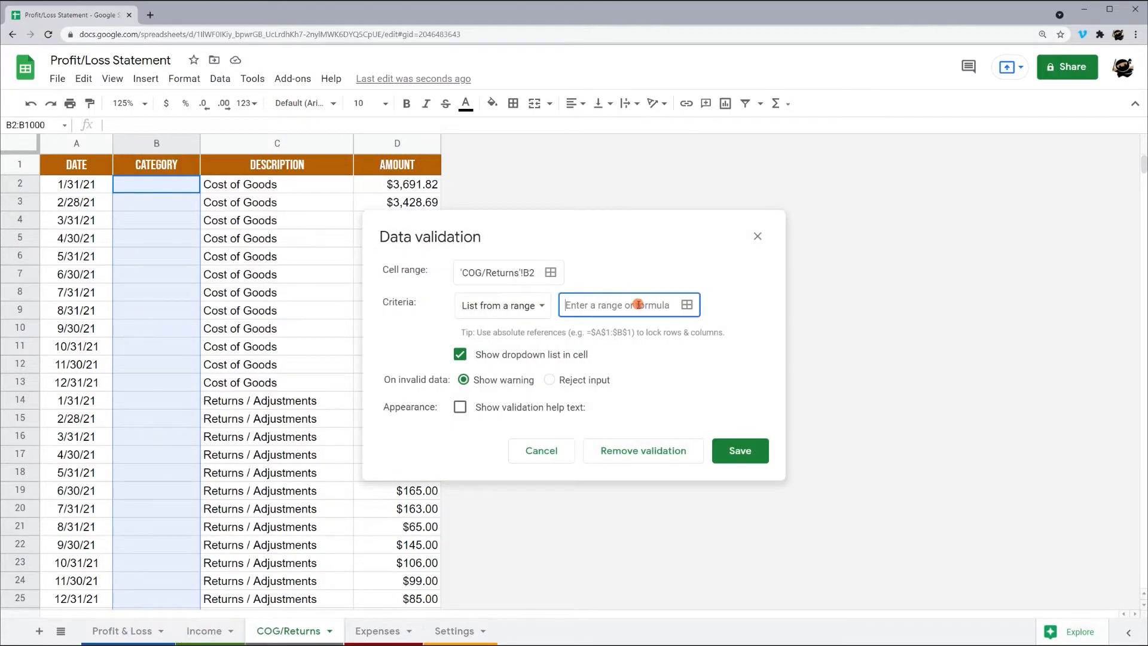
click(687, 305)
click(505, 279)
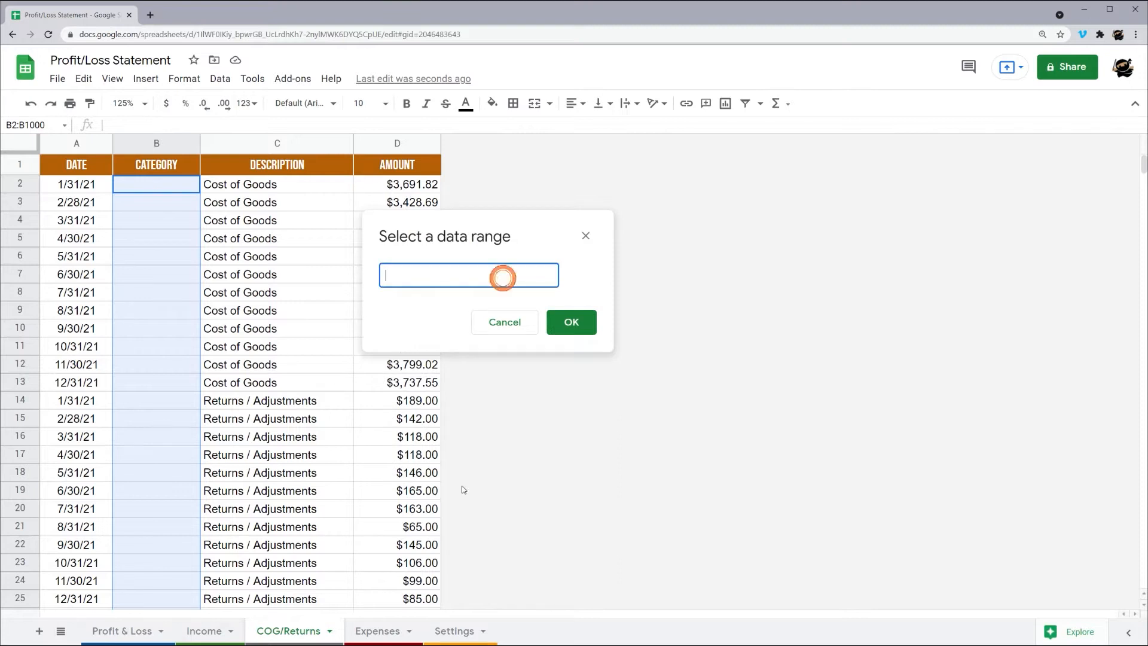
click(453, 633)
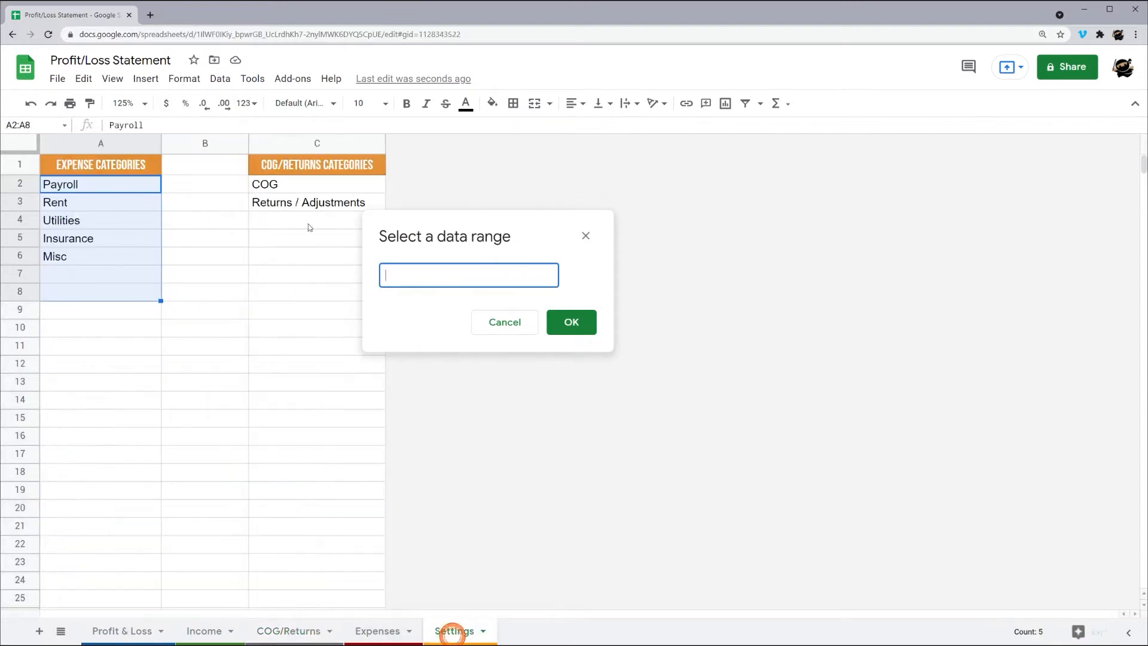
drag(300, 187, 298, 274)
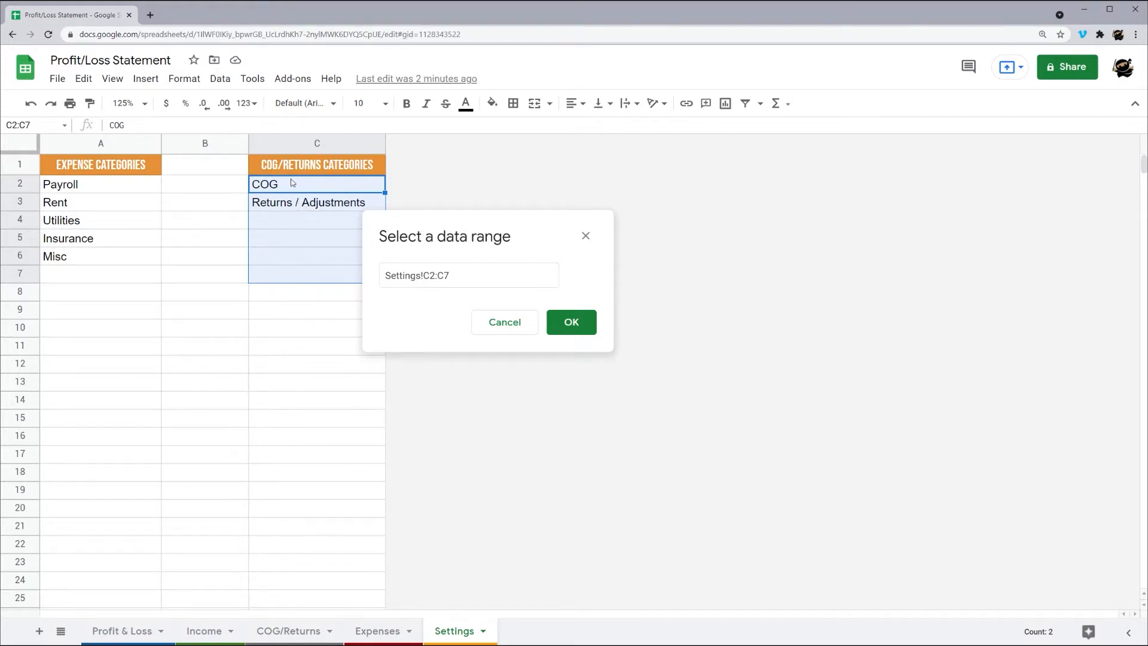
click(472, 279)
key(BackSpace)
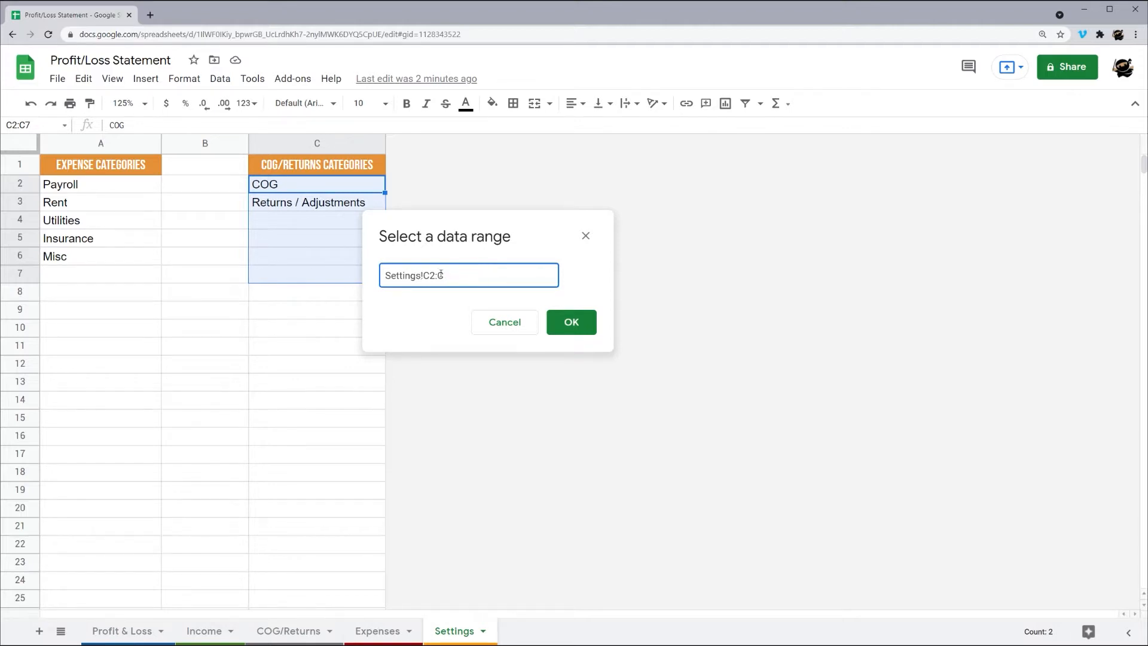
shift+click(422, 275)
click(433, 275)
click(576, 324)
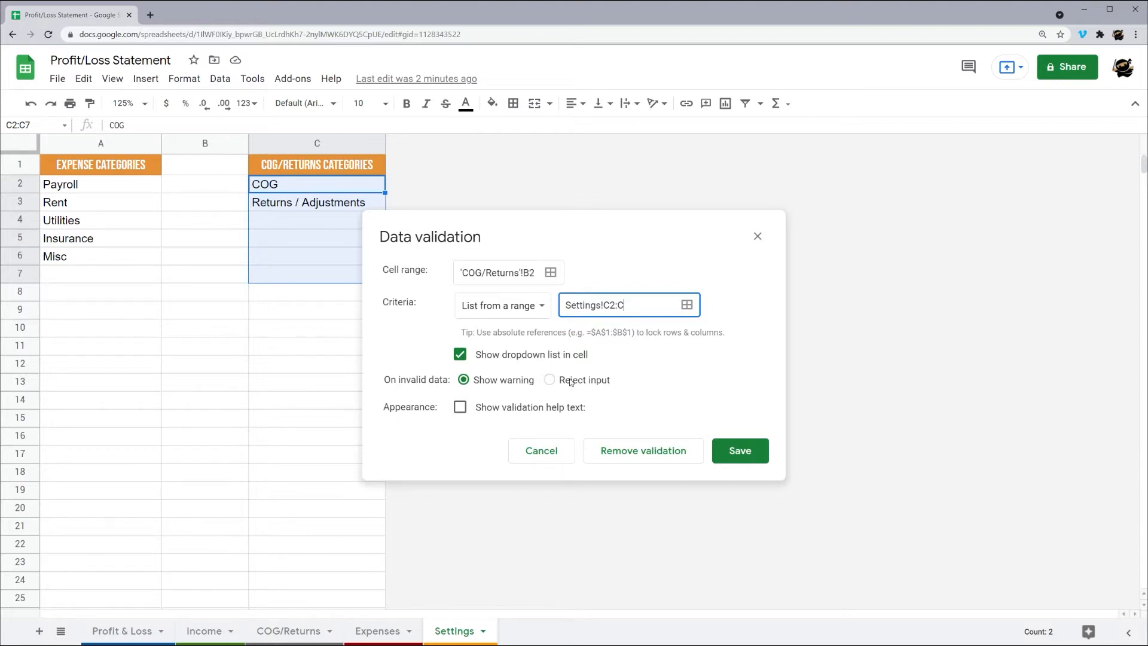
click(551, 381)
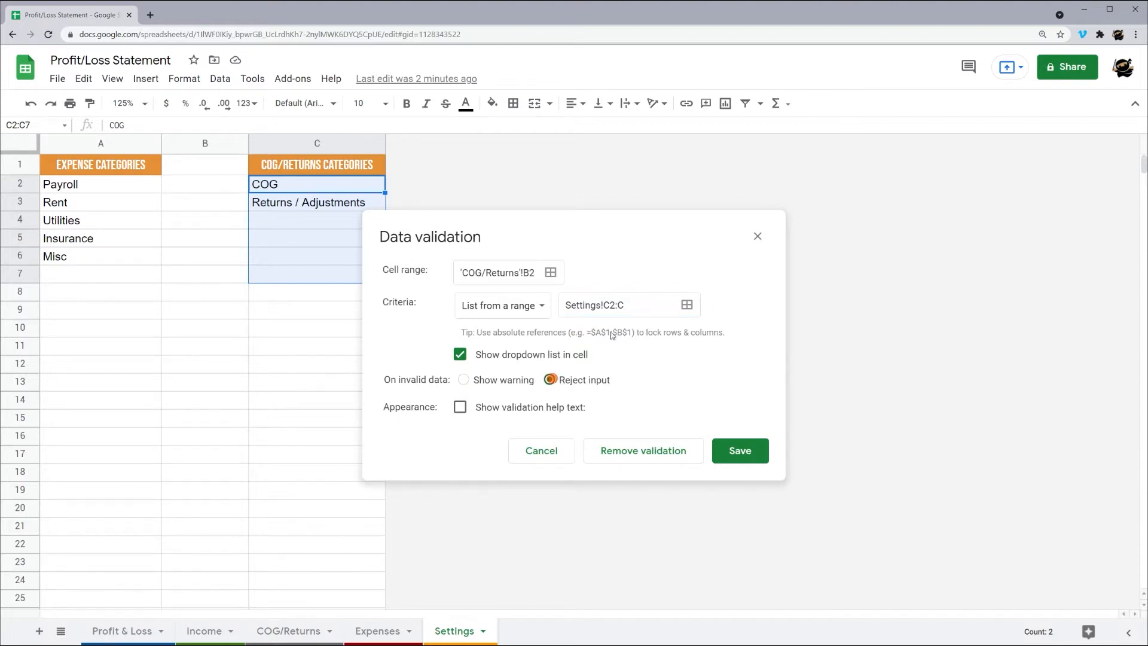
click(725, 457)
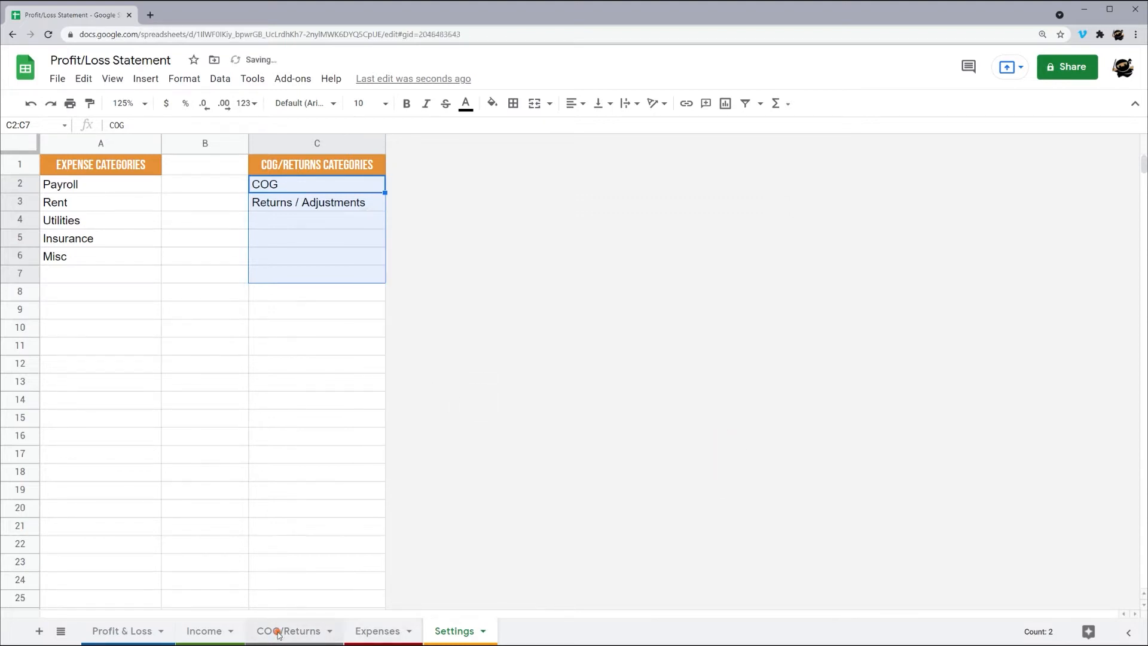
On the COG/Returns sheet, assign the category COG to the Cost of Goods rows in B2:B13
click(278, 631)
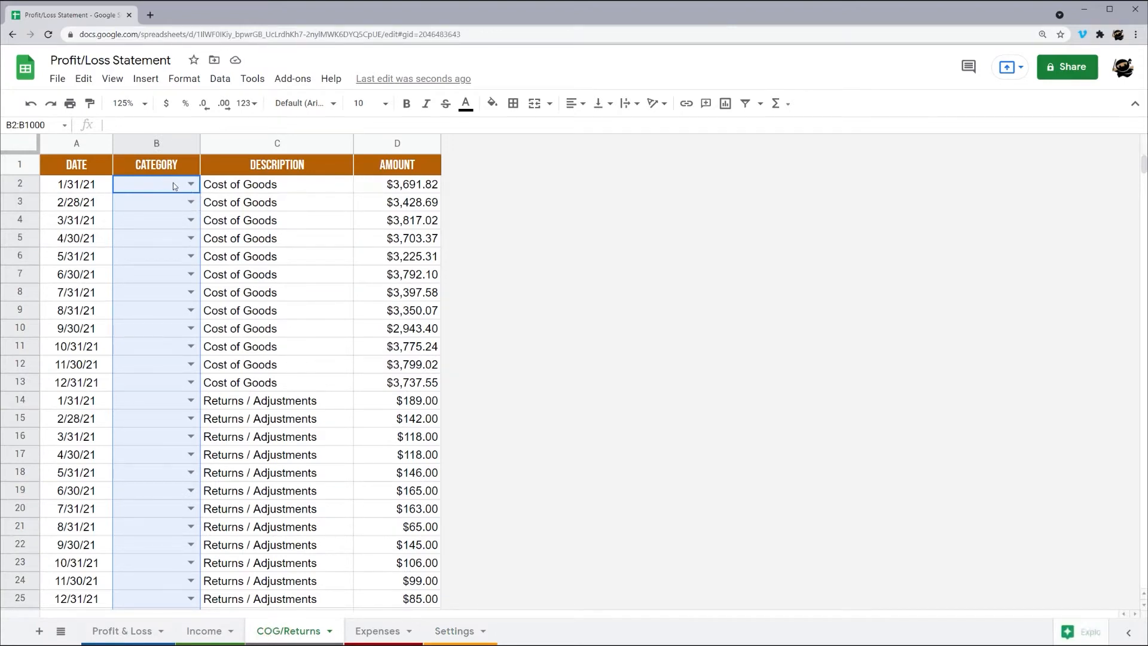
click(190, 184)
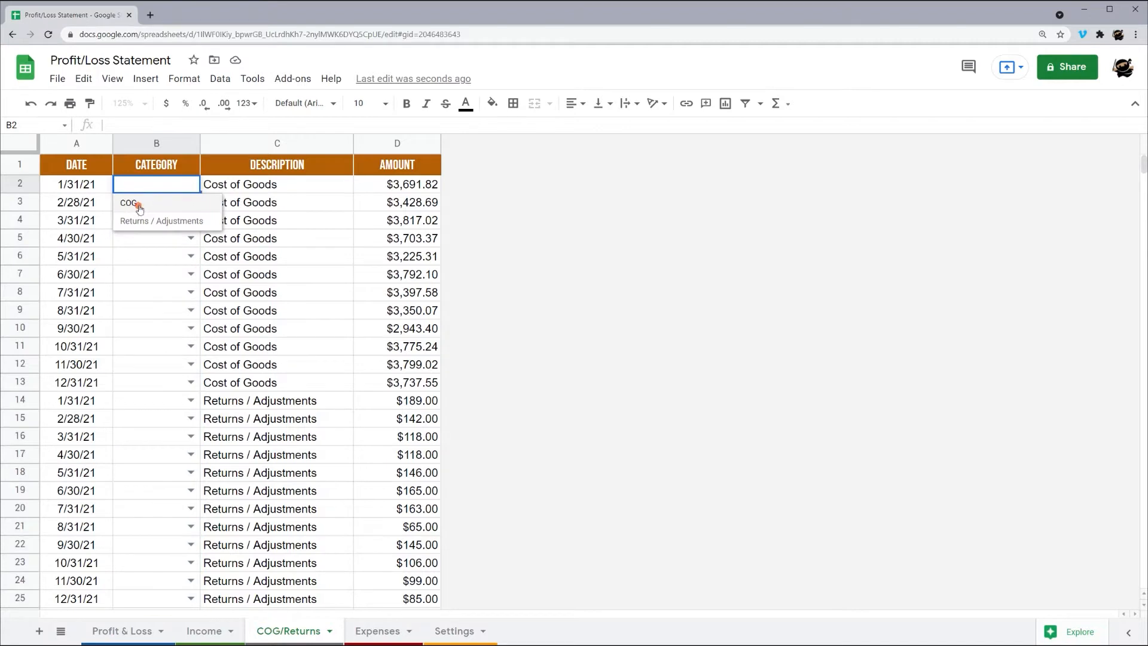
click(138, 203)
drag(200, 193, 190, 386)
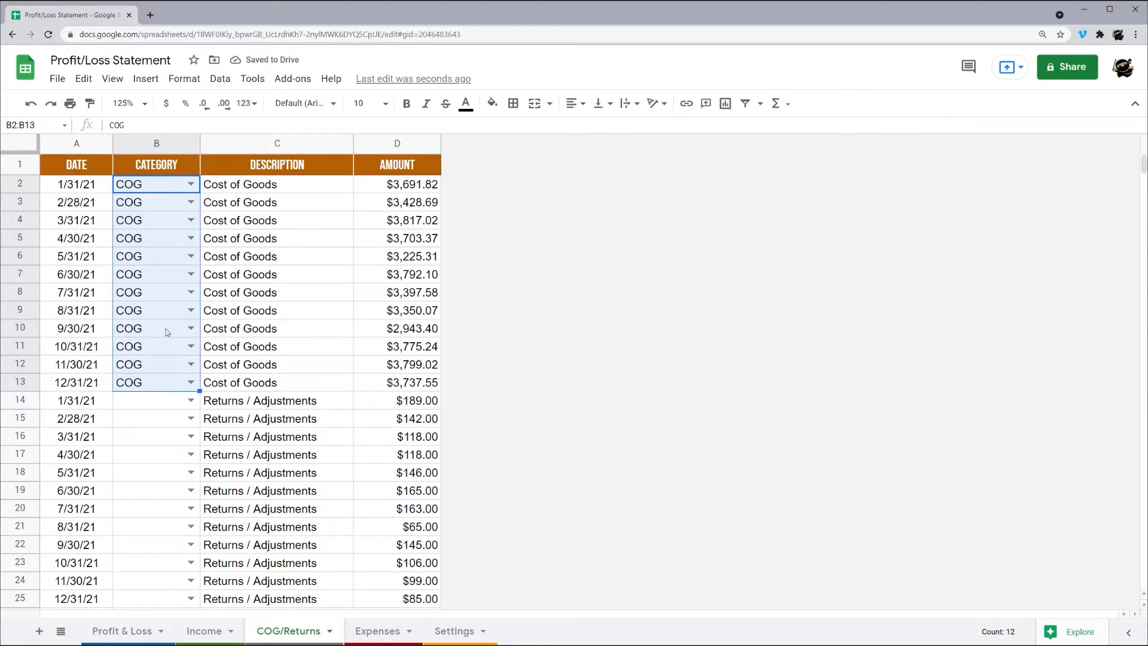
Assign the category Returns / Adjustments to B14:B25 and fit column B's width to its contents
click(161, 397)
click(160, 398)
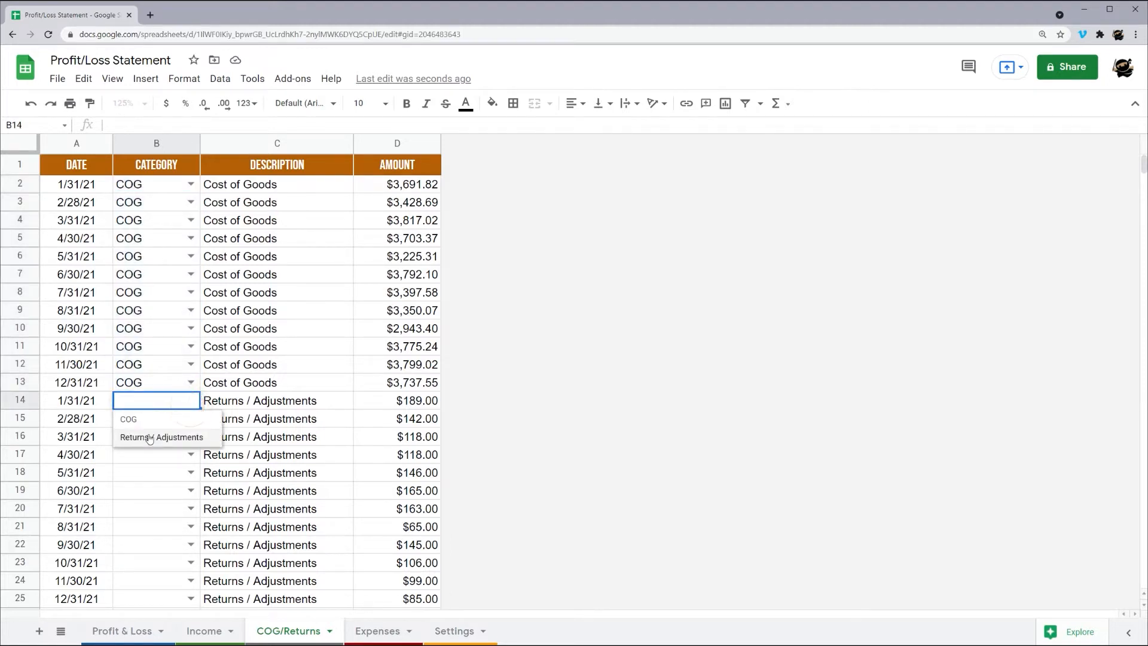
click(148, 435)
drag(202, 409, 198, 460)
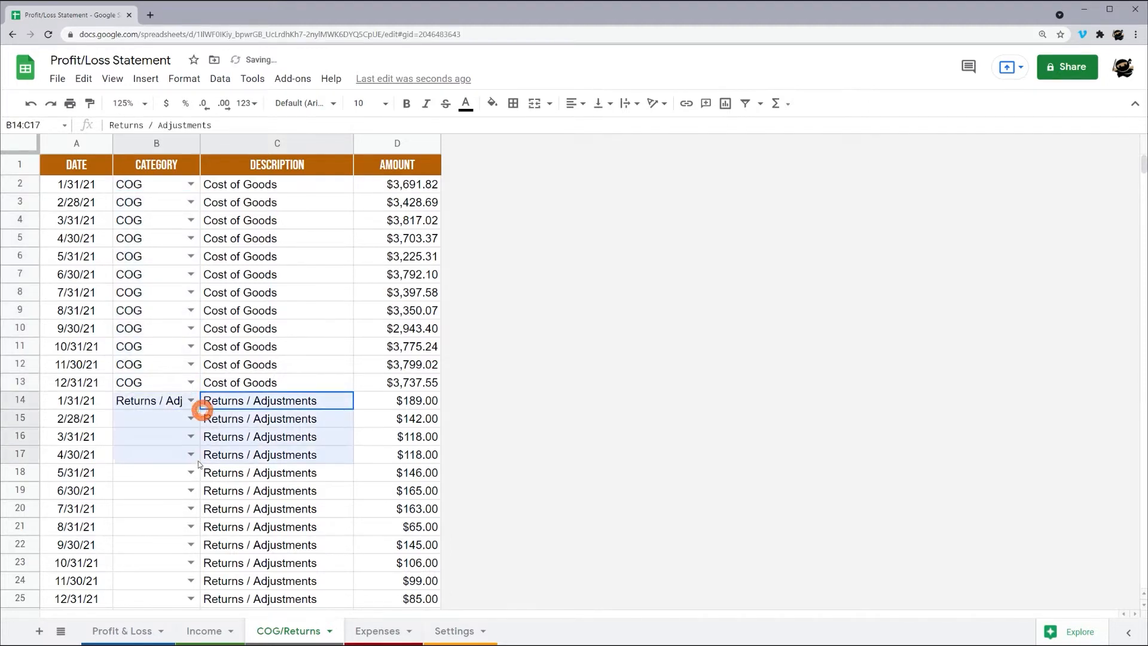
click(154, 414)
click(183, 405)
drag(200, 409, 185, 492)
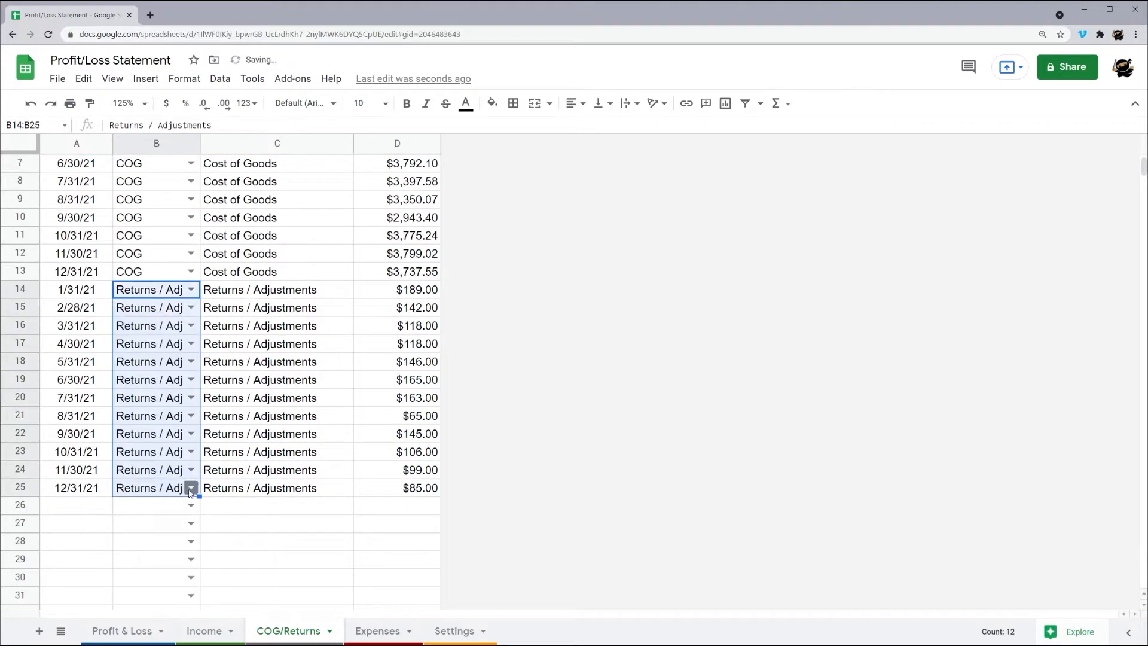
double_click(201, 144)
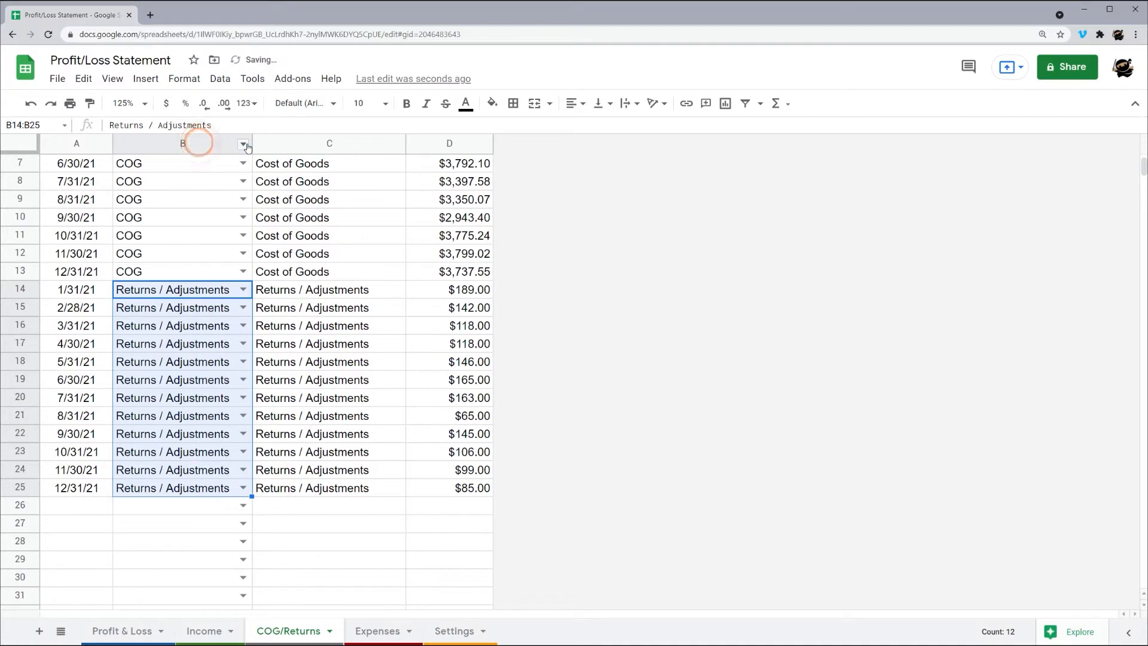
click(206, 250)
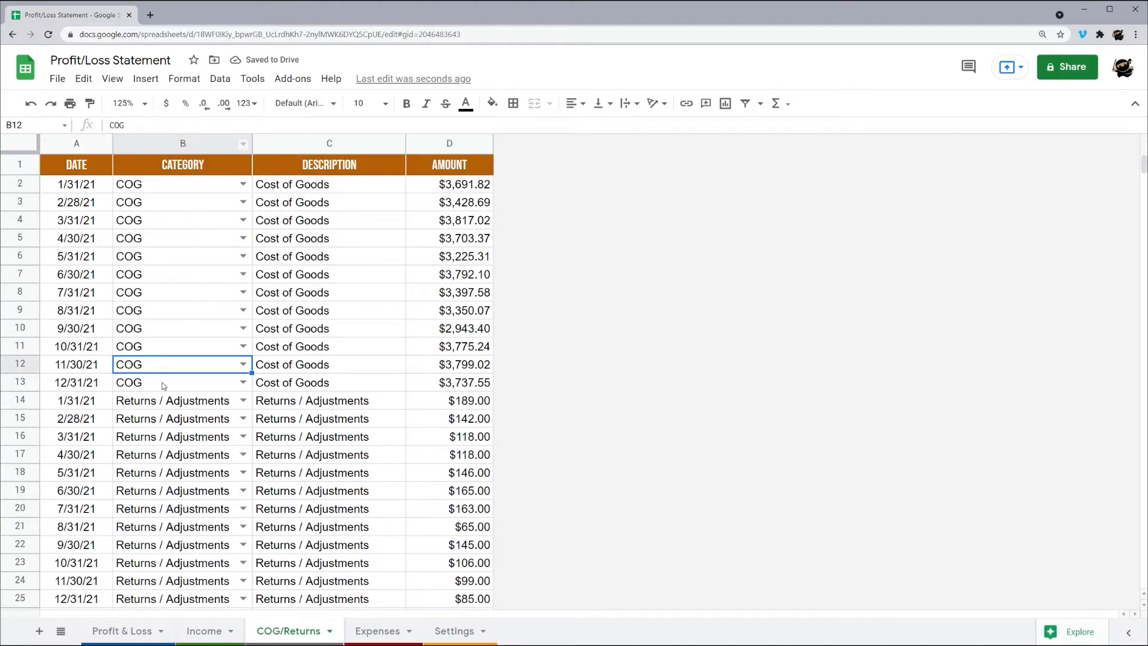
Switch to the Expenses sheet and open data validation for its Category cells below the header, B2:B999
scroll(197, 481, down, 4)
click(378, 631)
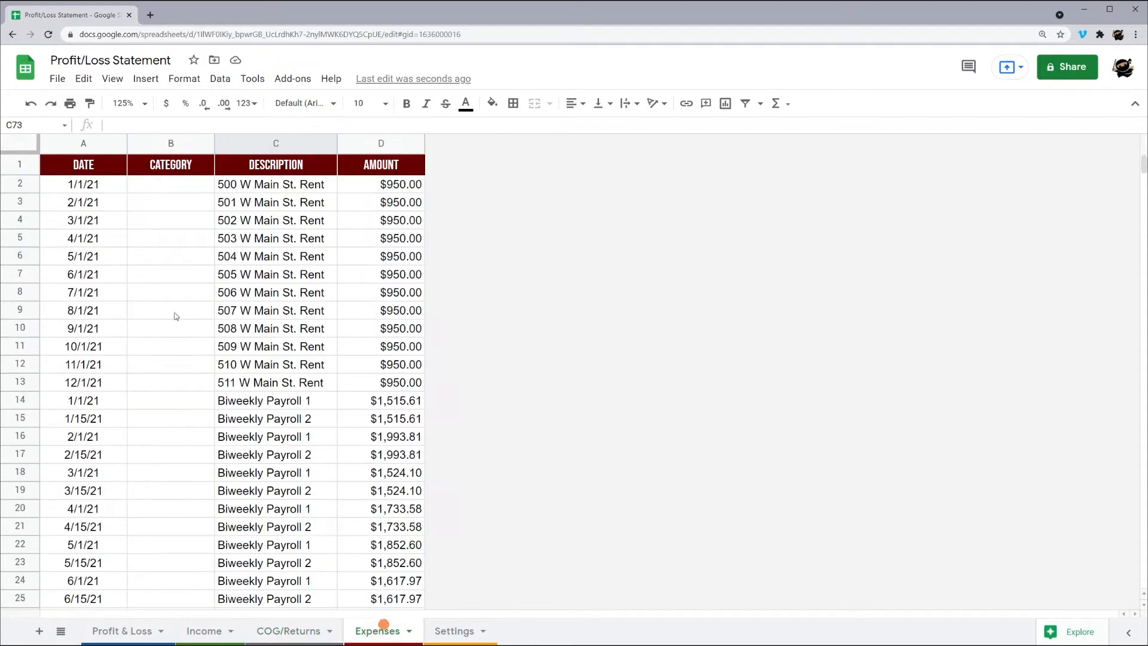
click(165, 147)
ctrl+click(174, 166)
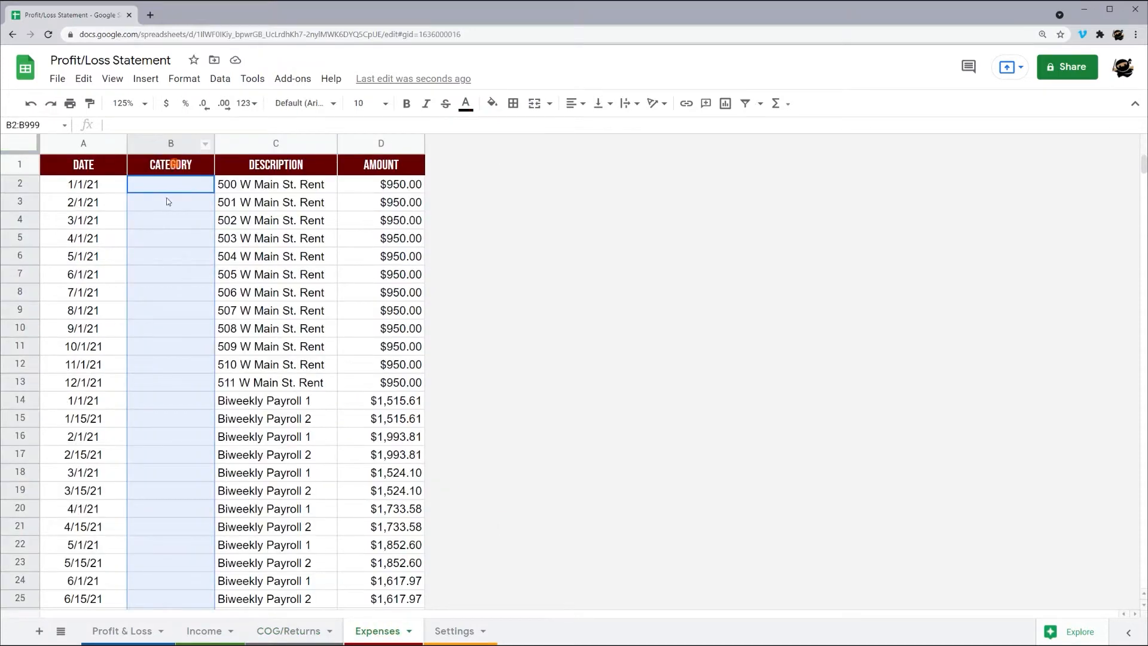
right_click(171, 211)
click(216, 623)
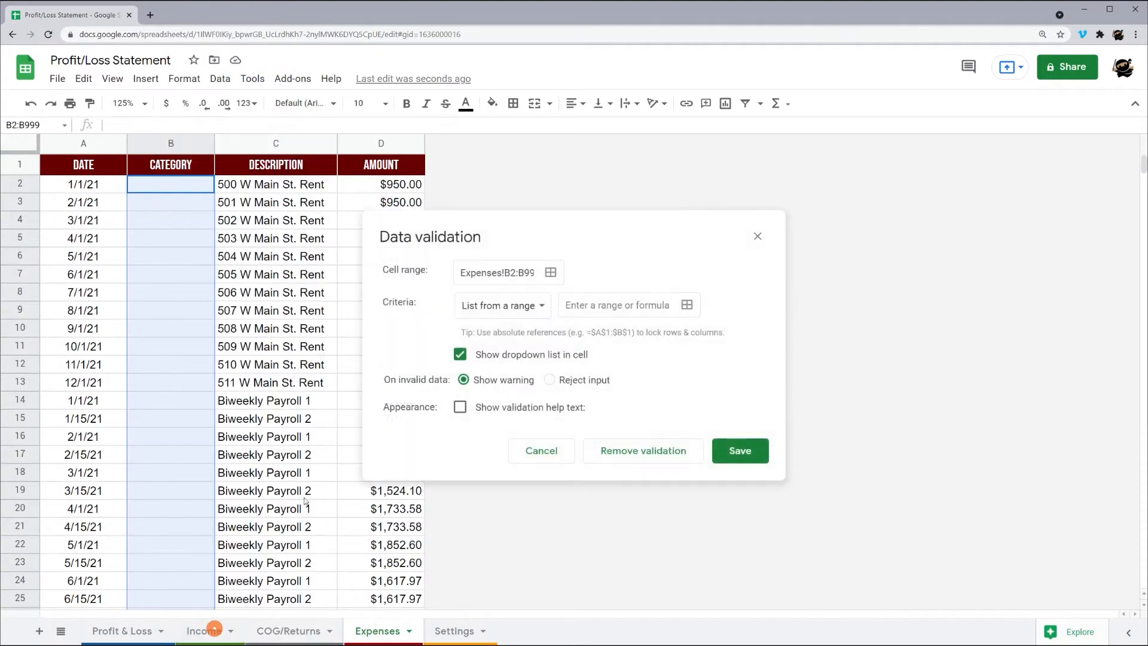
Use the open-ended range Settings!A2:A as the expense category dropdown list and save the rule
click(687, 305)
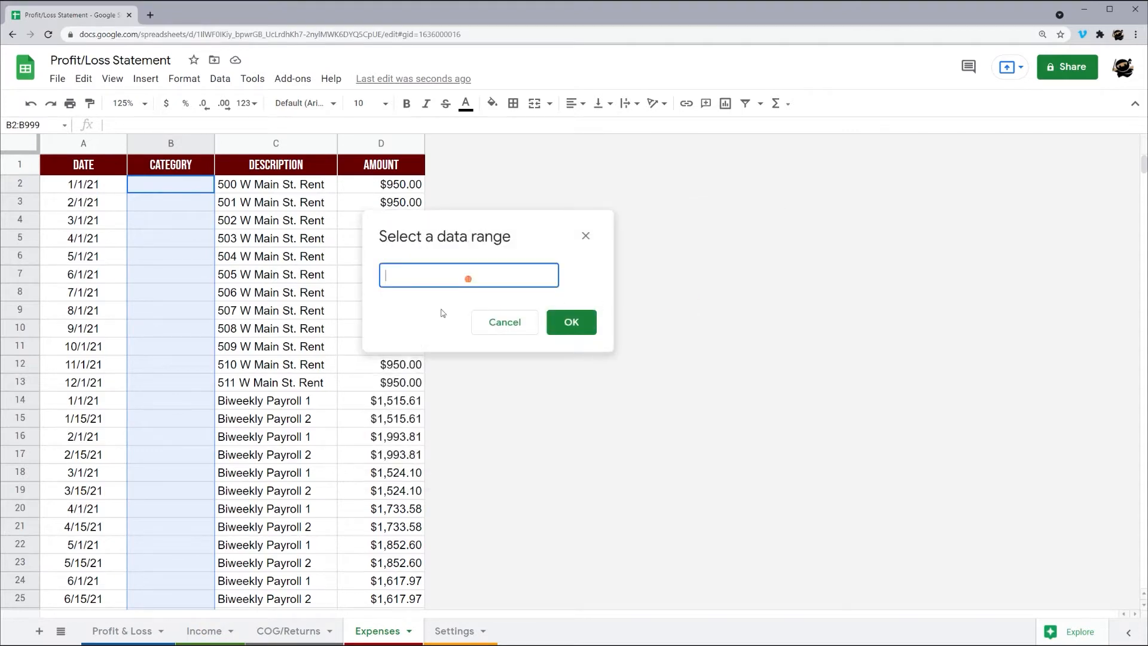
click(448, 635)
drag(59, 185, 89, 363)
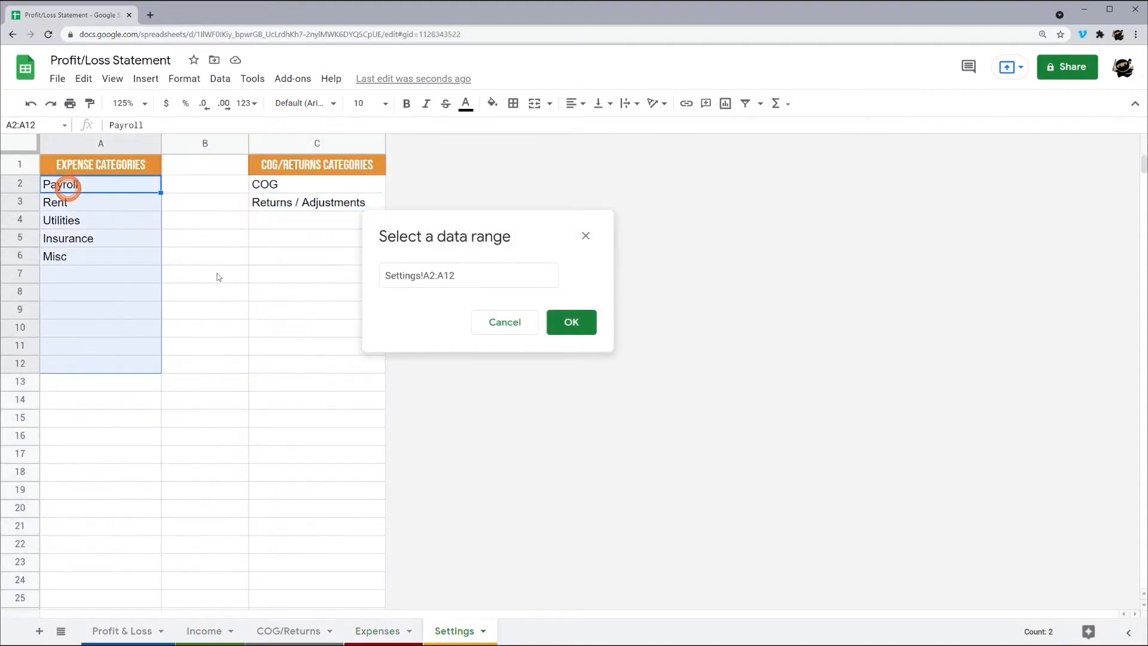
click(479, 281)
key(BackSpace)
key(BackSpace)
click(571, 322)
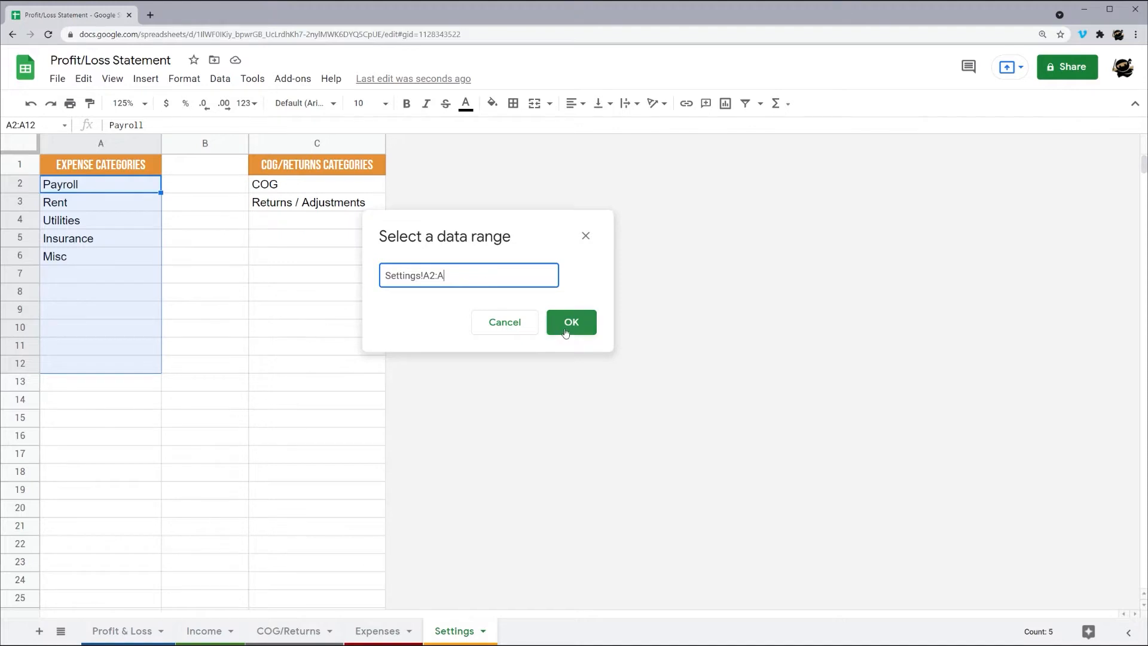
click(733, 449)
On the Expenses sheet, assign the category Rent to the W Main St. rent rows in B2:B13
click(379, 633)
click(204, 184)
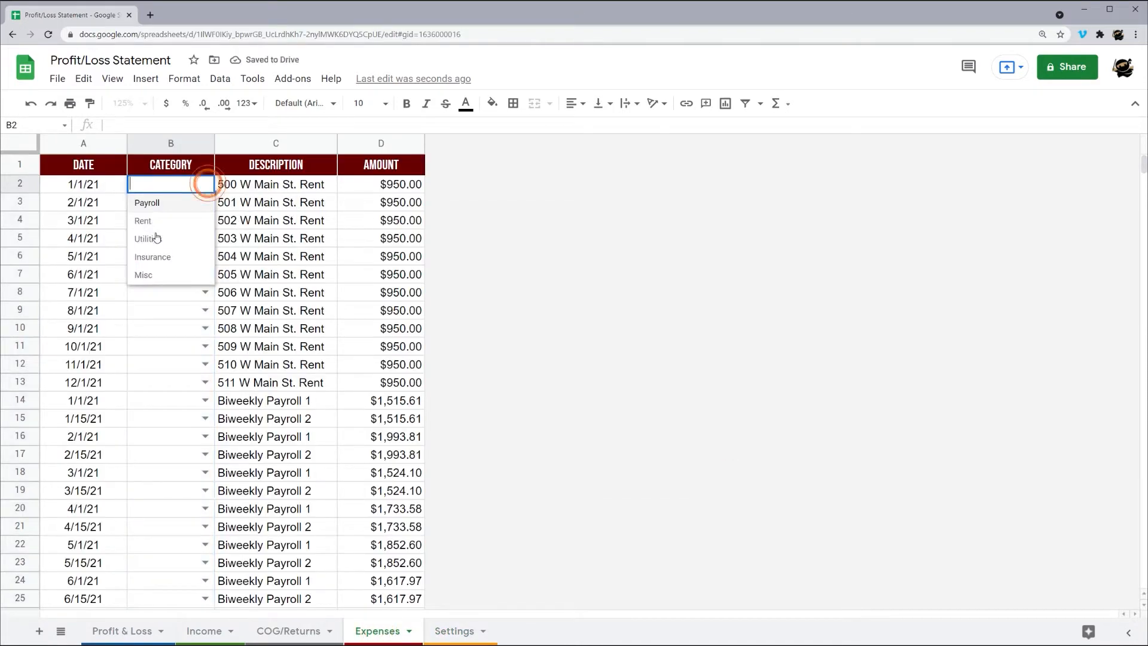
click(147, 221)
drag(214, 193, 206, 384)
Assign Payroll to the Biweekly Payroll rows in B14:B37 and Utilities to the Smallville Utilities rows in B38:B49
click(147, 419)
scroll(213, 411, down, 2)
drag(214, 431, 208, 491)
click(206, 508)
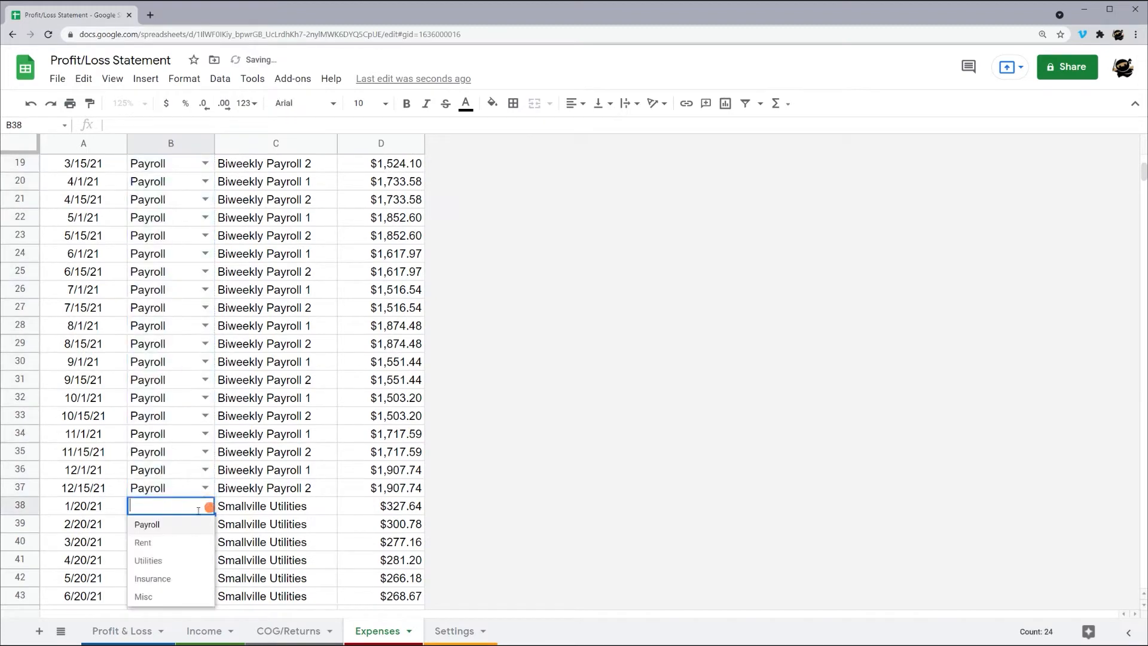
click(153, 559)
drag(214, 513, 207, 507)
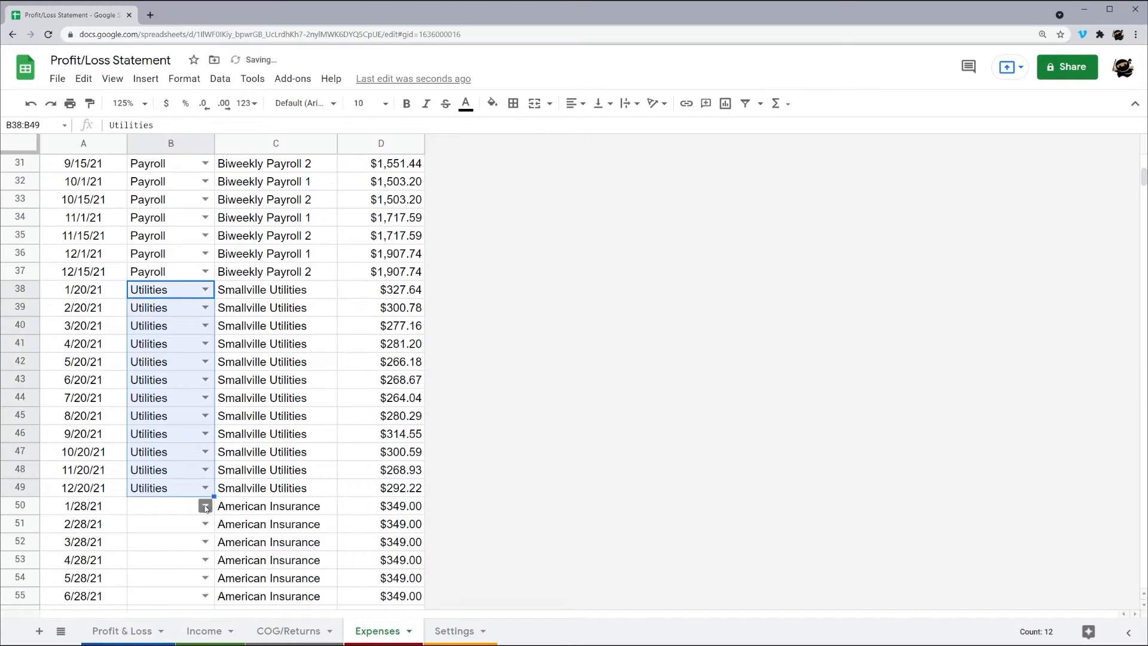
Assign the category Insurance to the American Insurance rows in B50:B61
click(205, 507)
click(159, 585)
mouse_move(214, 513)
mouse_down()
mouse_move(205, 479)
mouse_move(202, 493)
mouse_up()
Assign the category Misc to the remaining expense rows in B62:B72 and narrow the Date column A
click(205, 506)
click(151, 596)
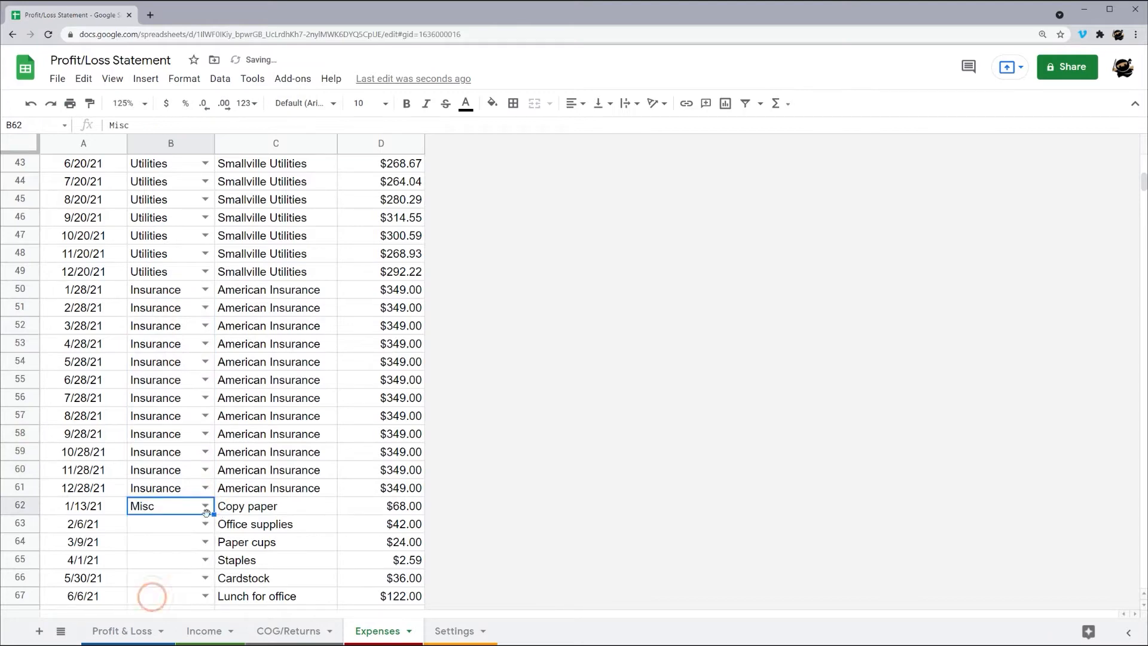
drag(213, 513, 206, 577)
scroll(114, 491, down, 3)
click(137, 485)
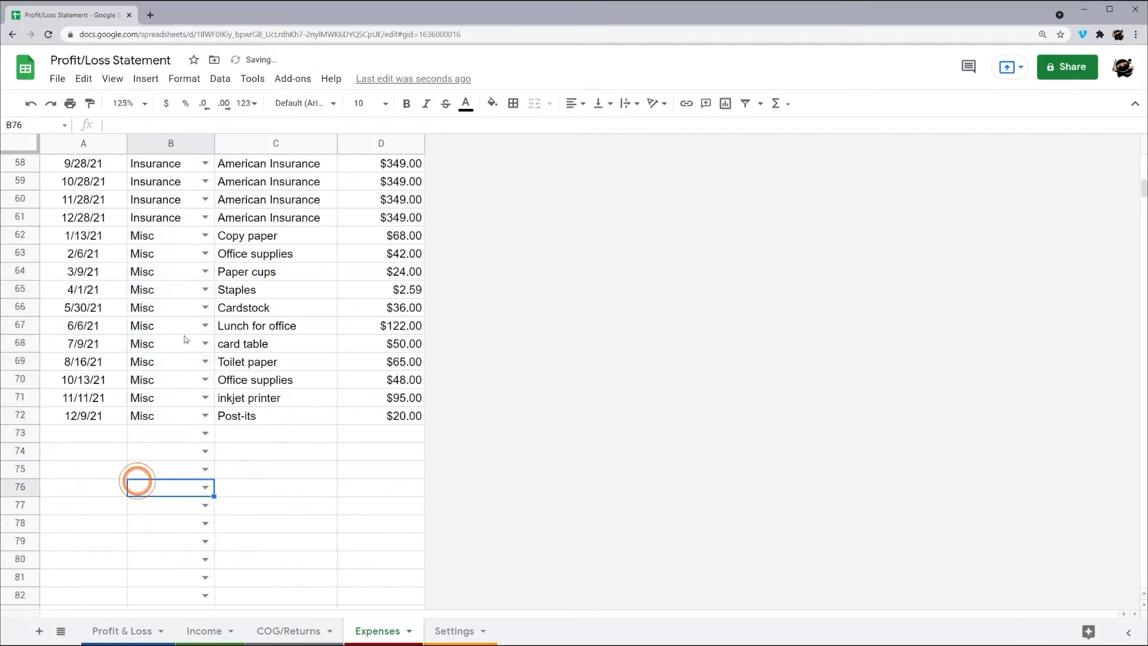
drag(126, 144, 106, 144)
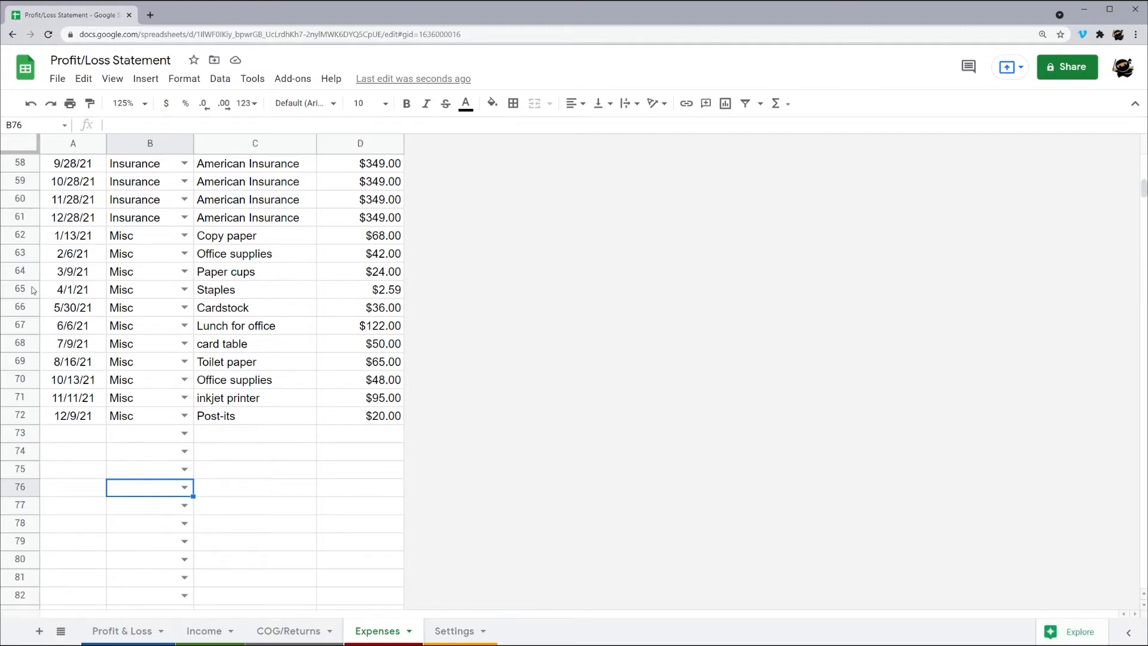
Pick the date 1/1/22 from the calendar for A73, the first empty row of the Expenses sheet
scroll(201, 339, up, 15)
scroll(138, 245, down, 18)
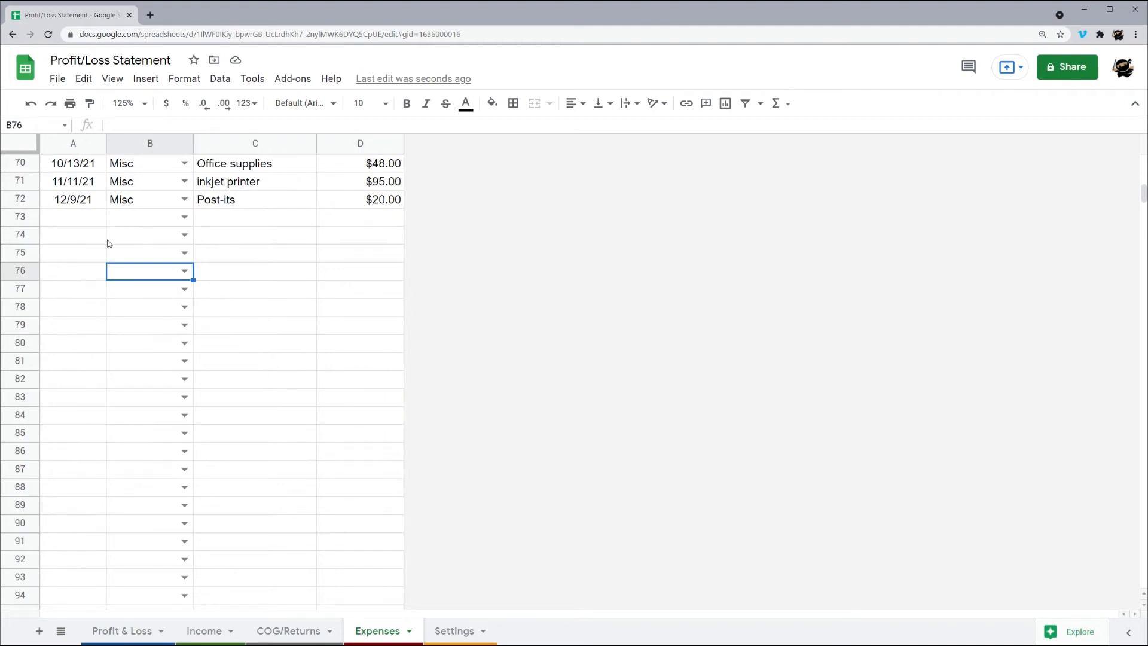
scroll(104, 299, up, 3)
double_click(74, 382)
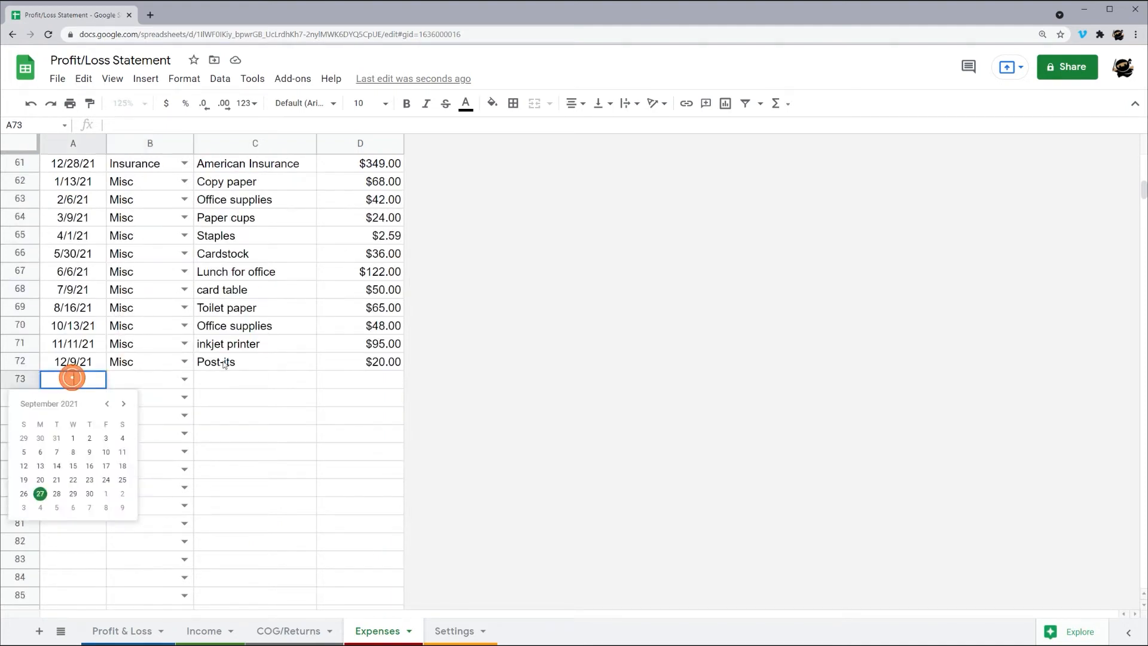
click(116, 403)
click(117, 403)
click(123, 404)
click(124, 405)
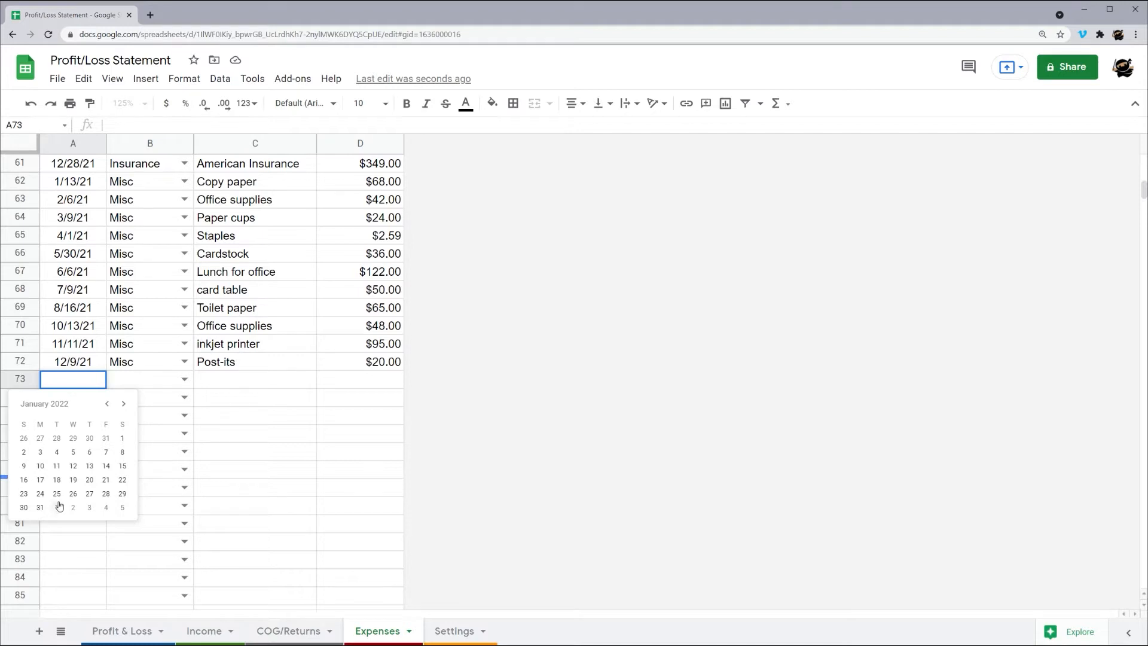
click(123, 441)
Assign the category Rent to row 73 and enter the amount 950 in D73
click(184, 379)
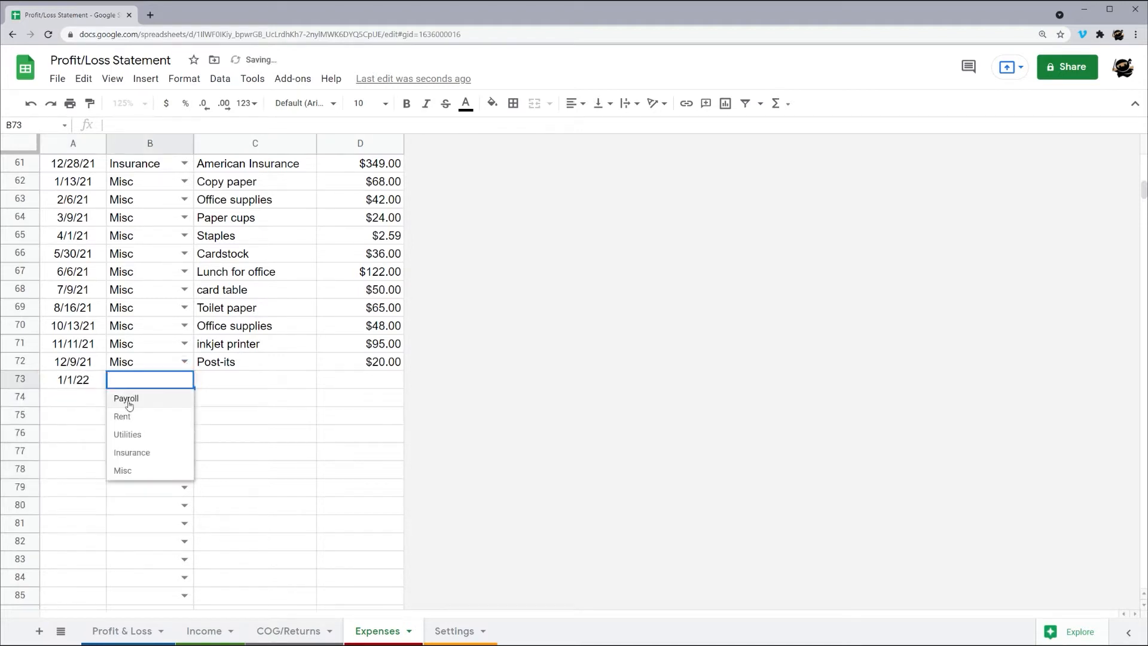
click(123, 417)
click(243, 380)
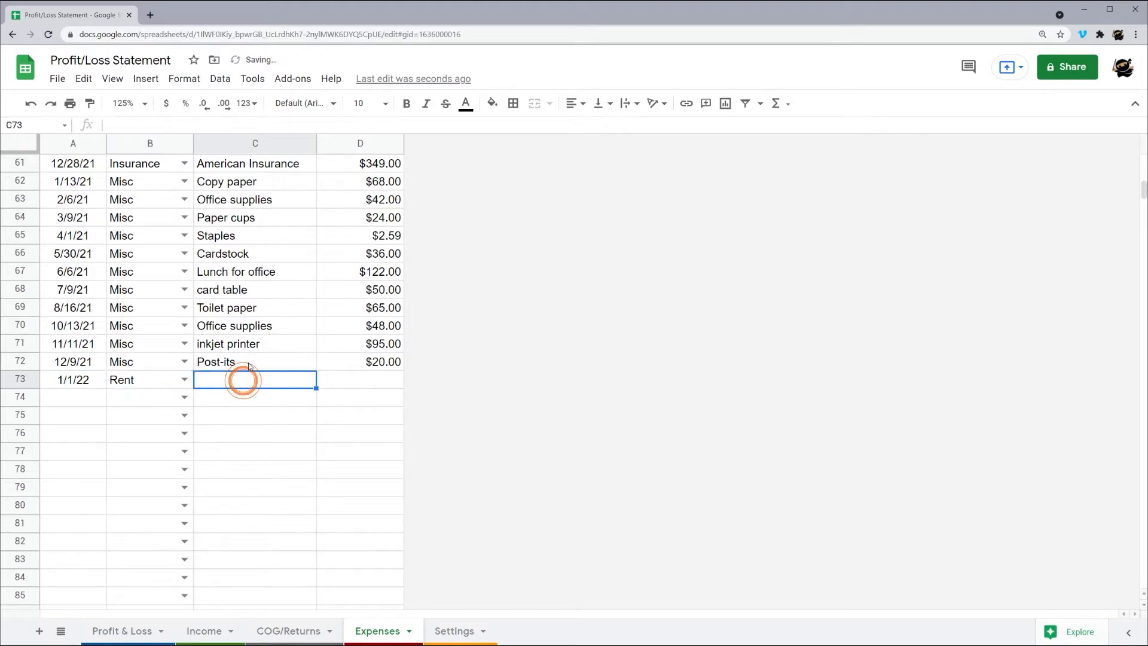
scroll(249, 366, up, 15)
scroll(271, 442, down, 10)
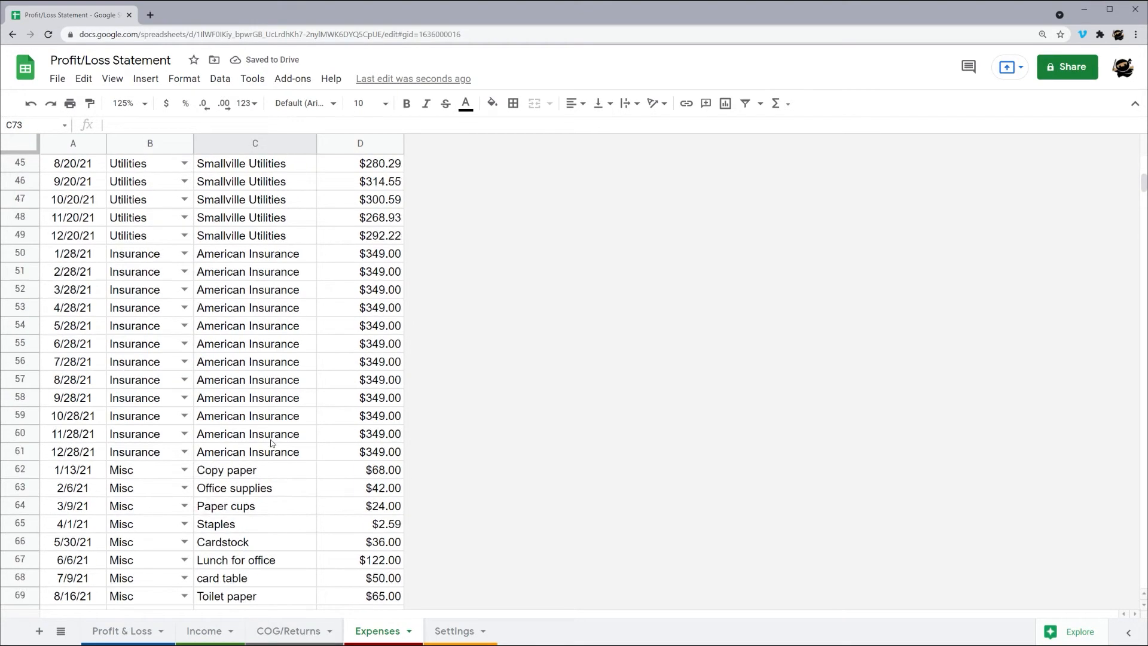
scroll(271, 443, down, 4)
click(357, 456)
text(950)
key(Return)
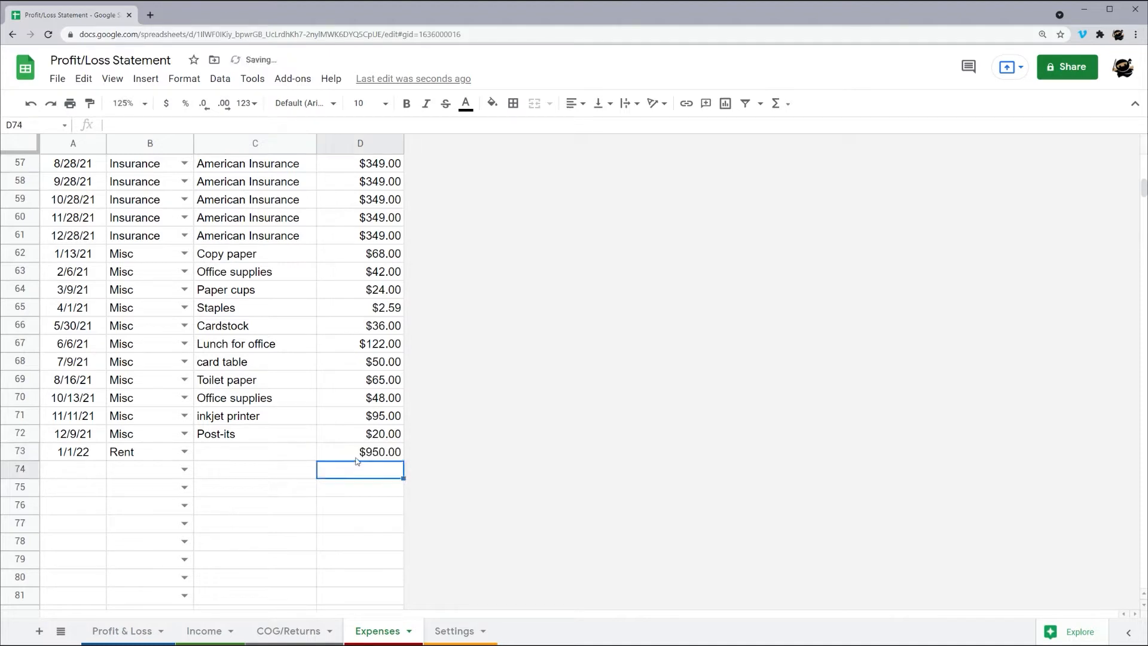
Fill row 74 with the date 1/15/22 and the category Payroll
double_click(66, 470)
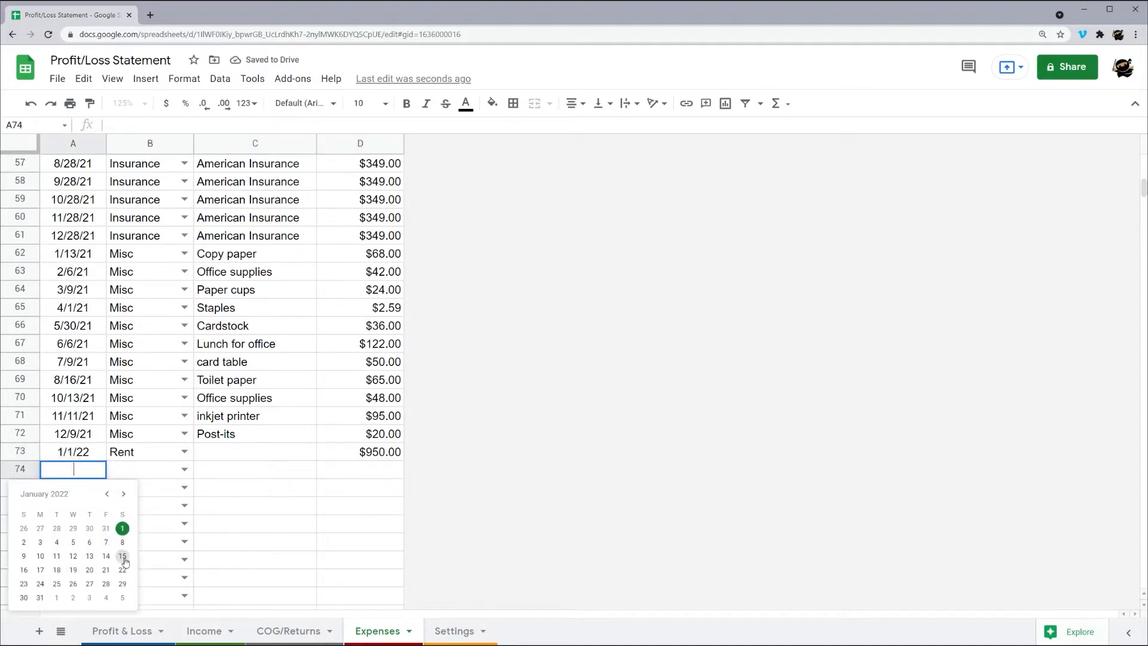
click(122, 556)
click(184, 469)
click(135, 487)
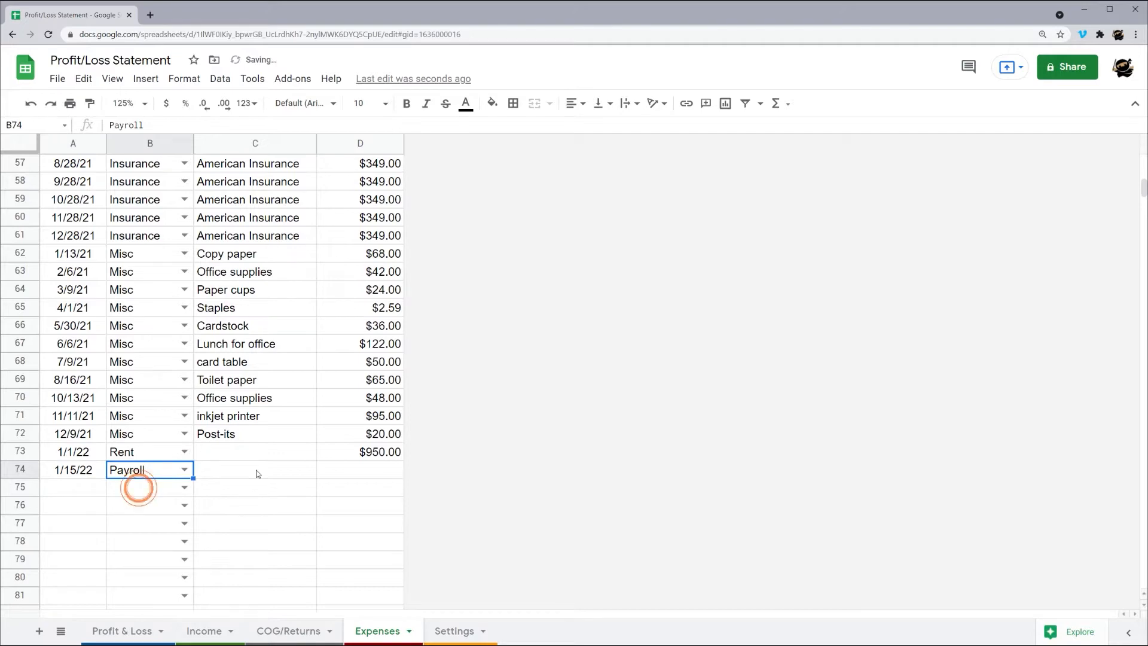
click(257, 472)
Clear the two sample expense entries in A73:D74
drag(71, 452, 387, 478)
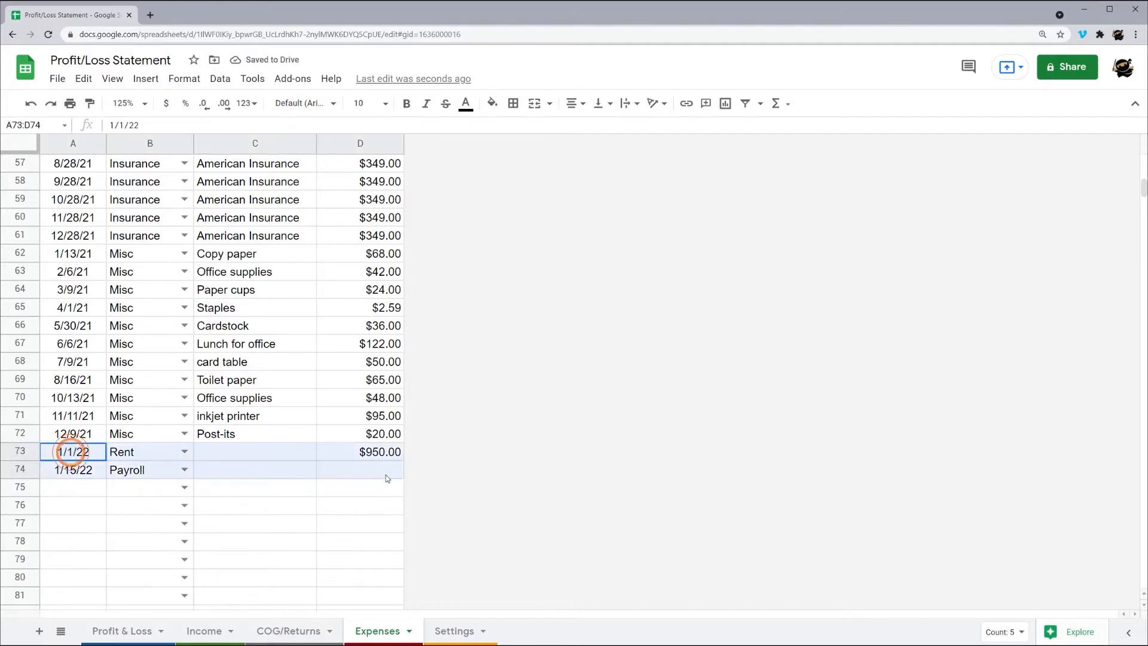
key(Delete)
click(231, 478)
Review the entries on the Expenses, COG/Returns and Income sheets, ending on the Profit & Loss sheet
scroll(203, 388, up, 15)
scroll(170, 287, down, 4)
scroll(167, 308, down, 15)
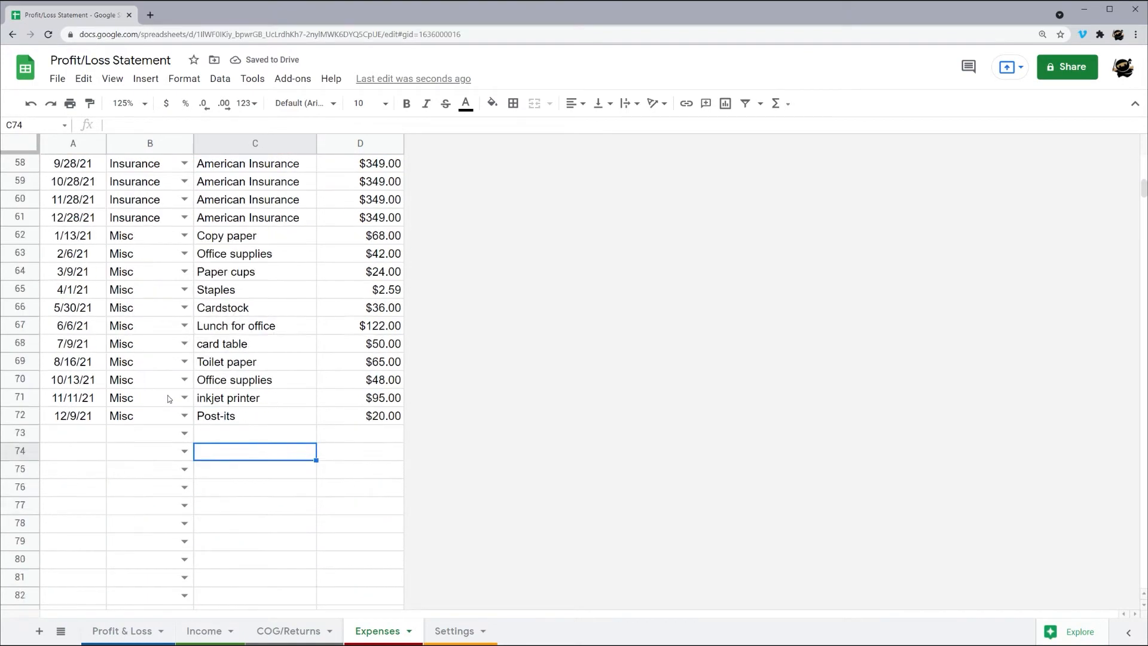
scroll(168, 398, down, 1)
scroll(268, 441, up, 20)
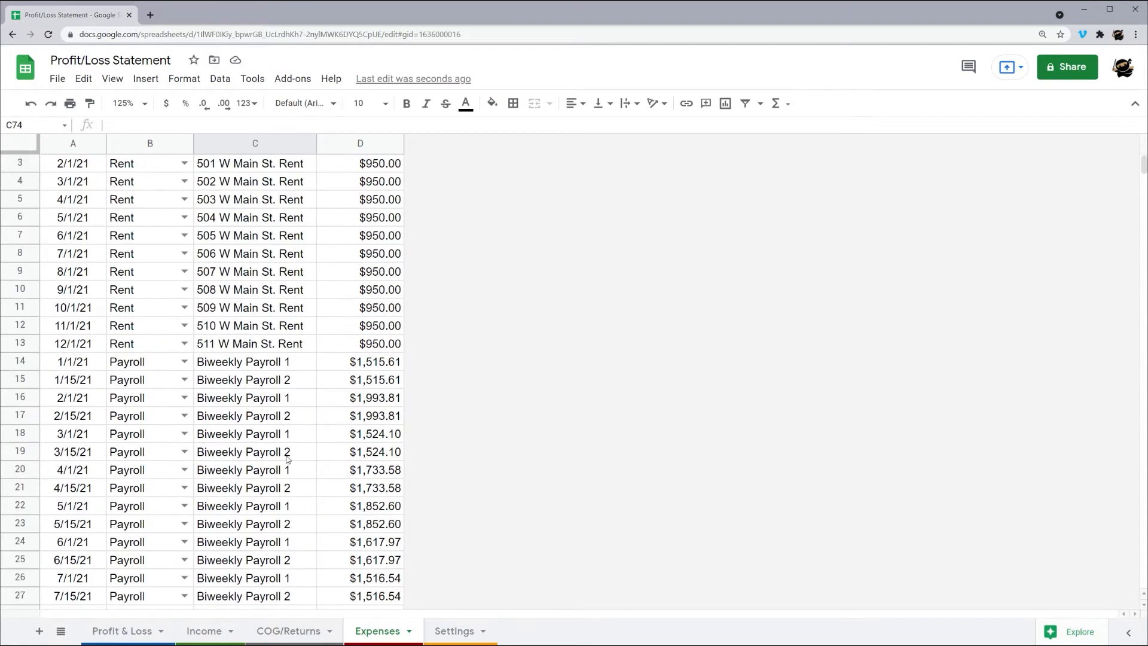
click(296, 632)
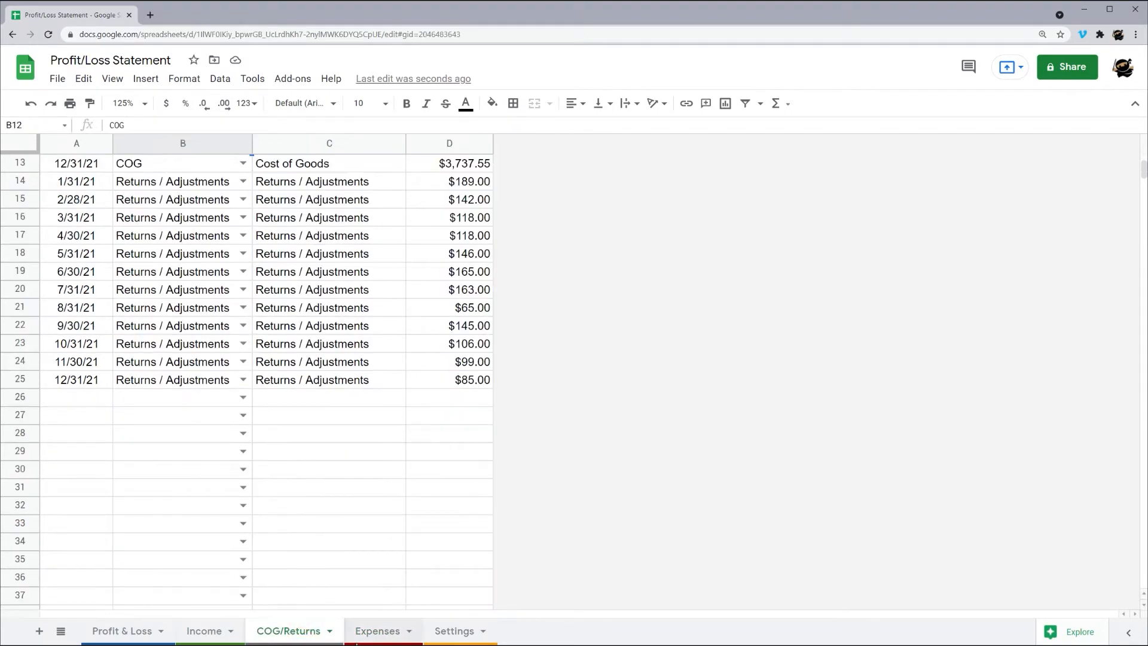
scroll(245, 431, up, 4)
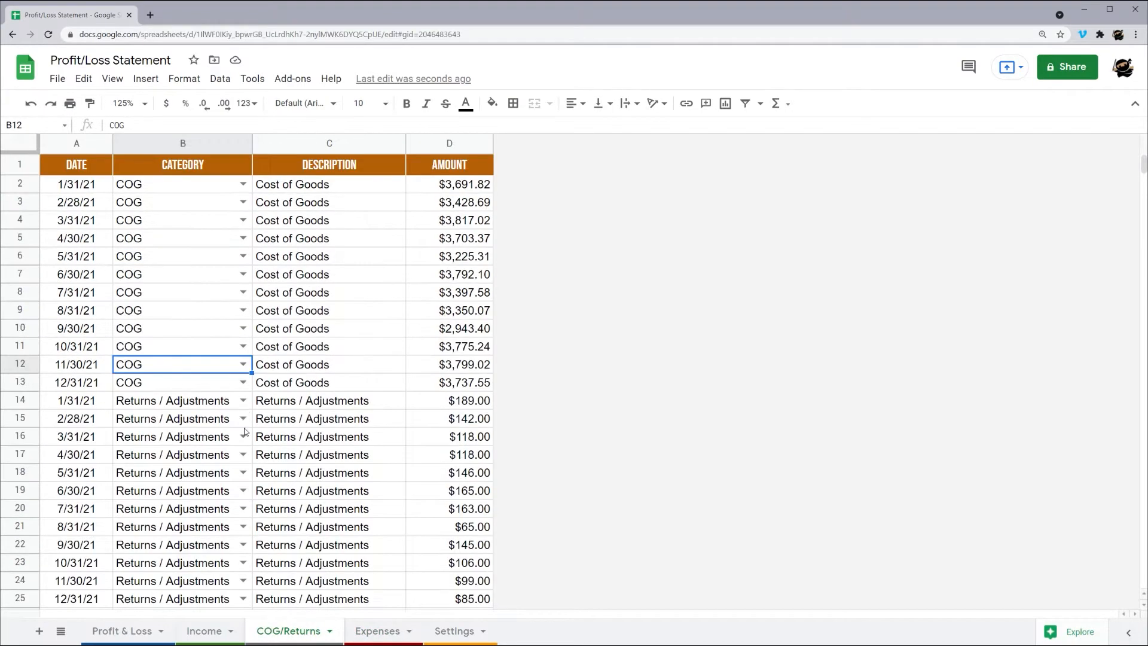
click(136, 632)
click(218, 633)
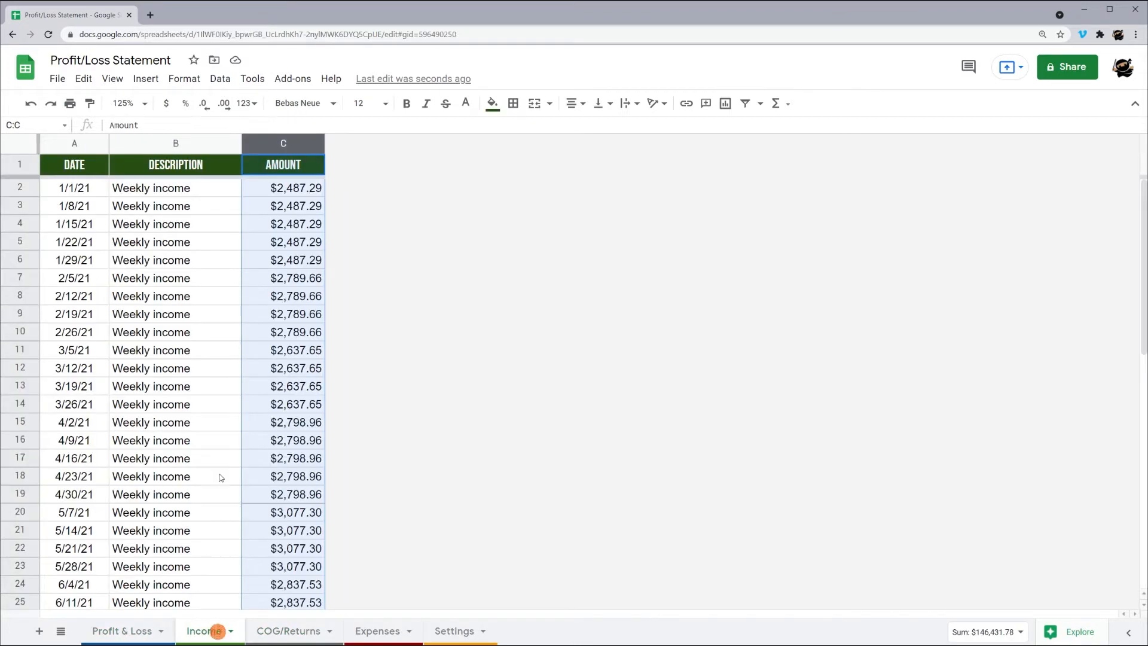
click(197, 268)
click(116, 625)
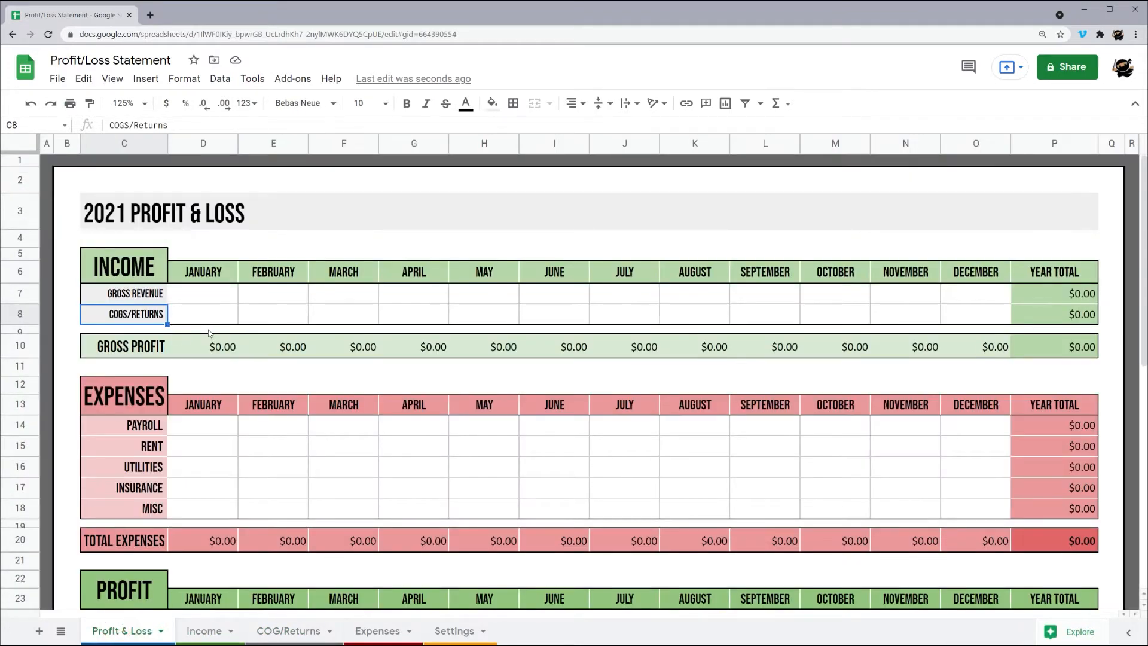
Unmerge the title range C3:P3 and cut its text down to 2021 in C3
click(136, 217)
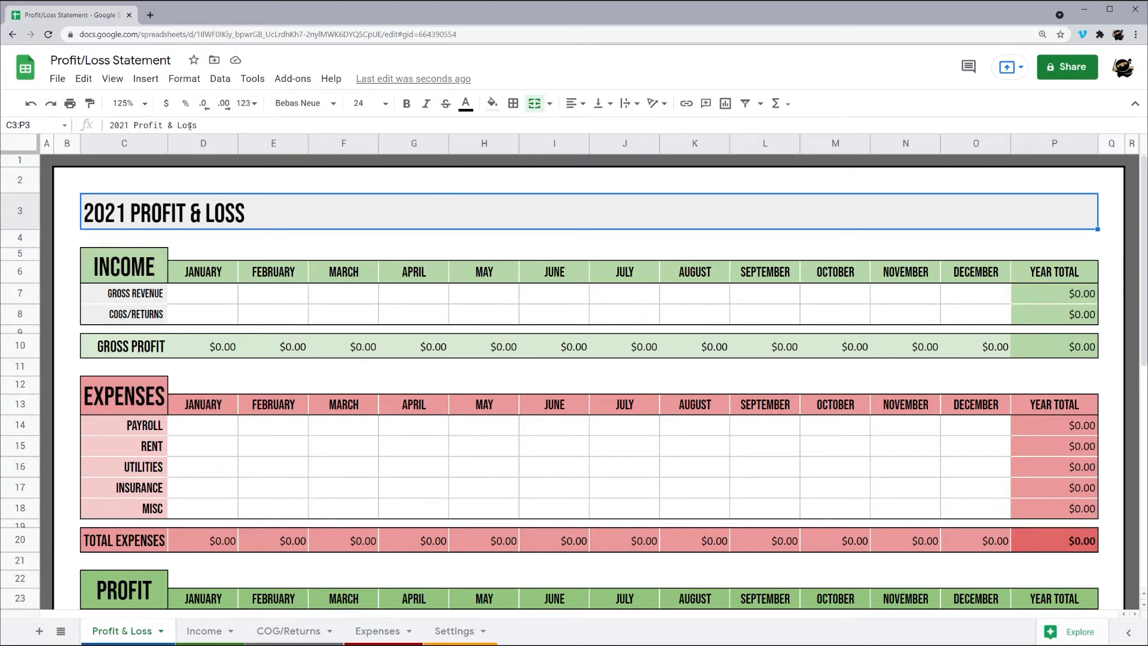
click(534, 103)
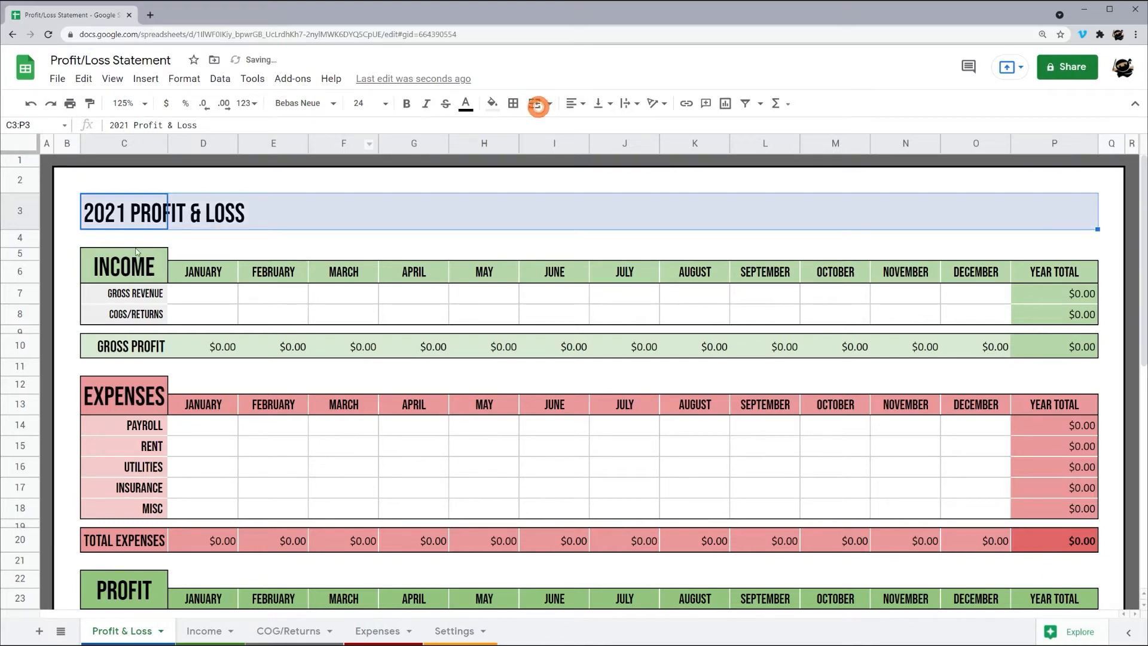
click(123, 219)
drag(132, 125, 243, 127)
key(ctrl+c)
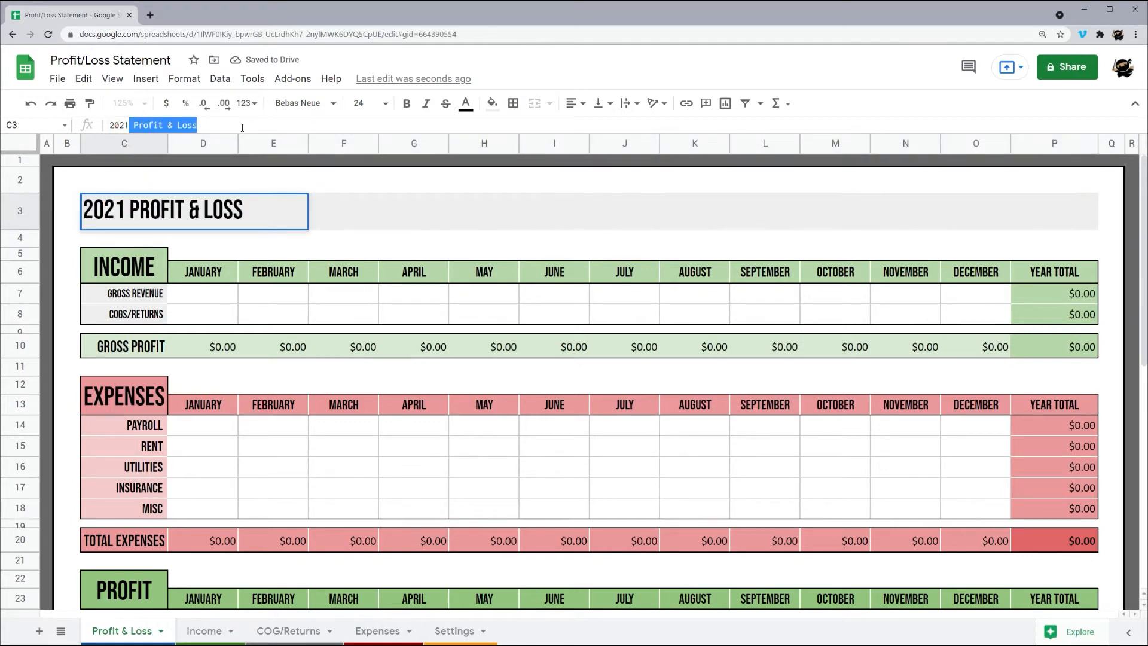
key(BackSpace)
Place the title text "Profit & Loss" in D3 without a leading space
click(365, 226)
double_click(195, 214)
key(ctrl+v)
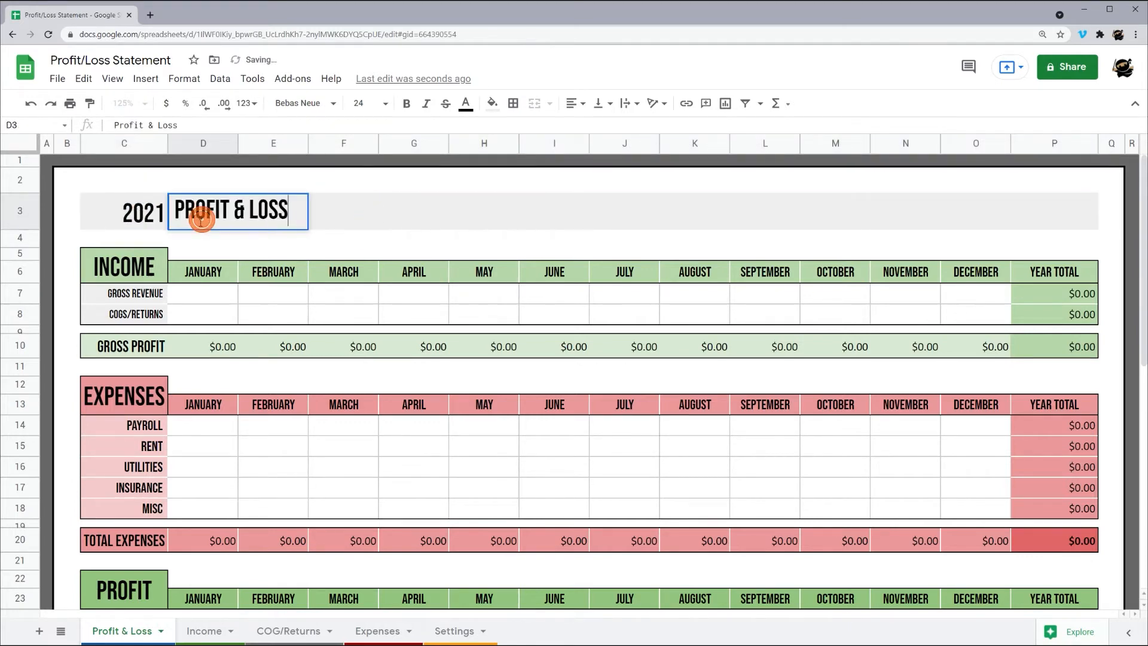
click(112, 125)
key(Return)
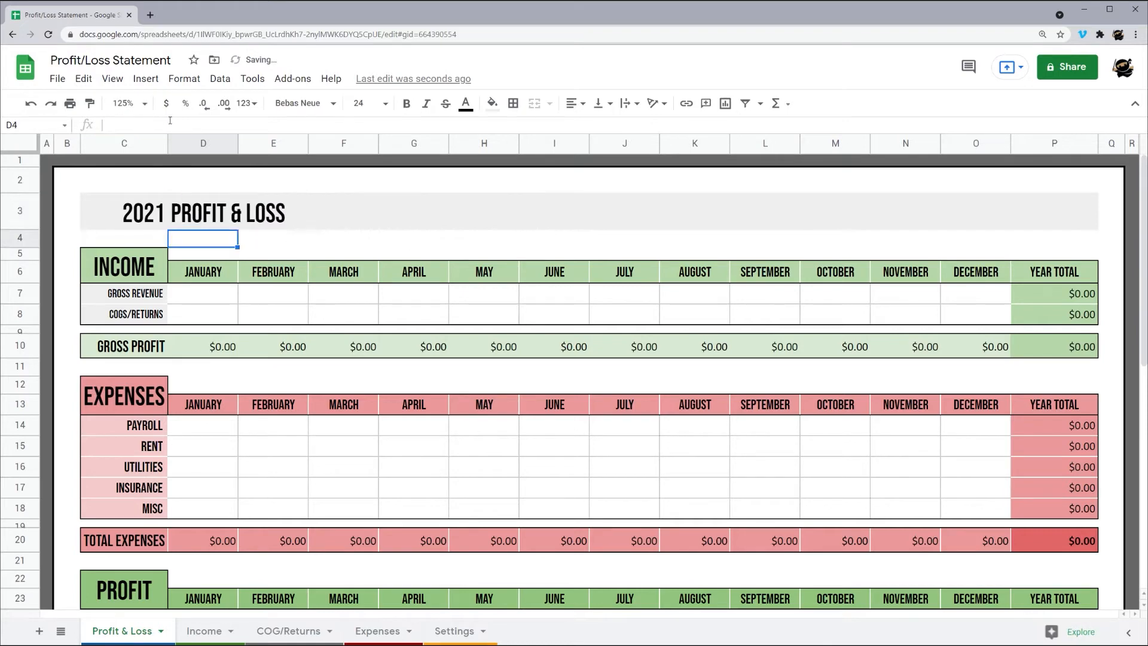
Give the year cell C3 a light pink fill and center its content horizontally
click(116, 211)
click(492, 103)
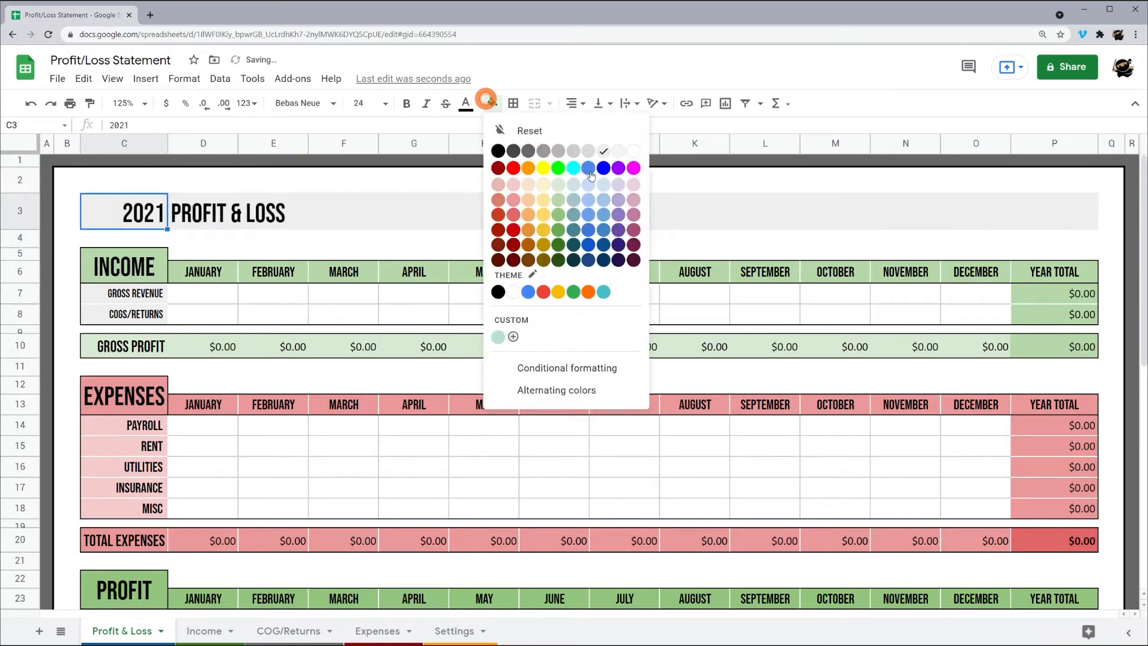
click(636, 186)
click(572, 102)
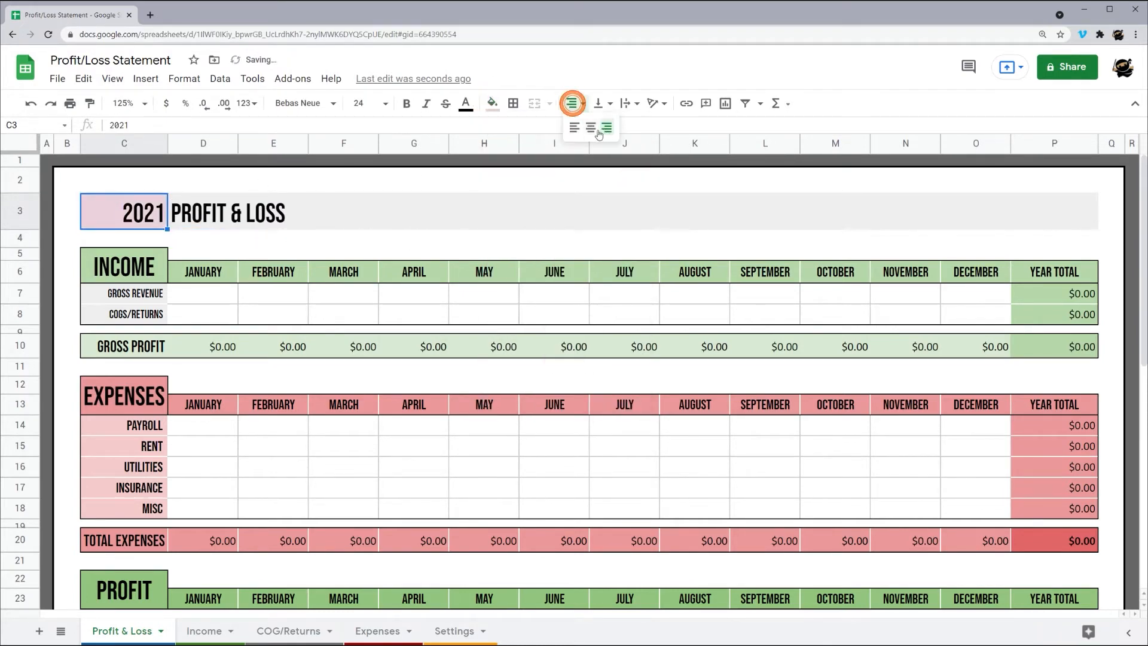
click(595, 127)
Merge D3:P3 into one cell for the Profit & Loss title
click(224, 208)
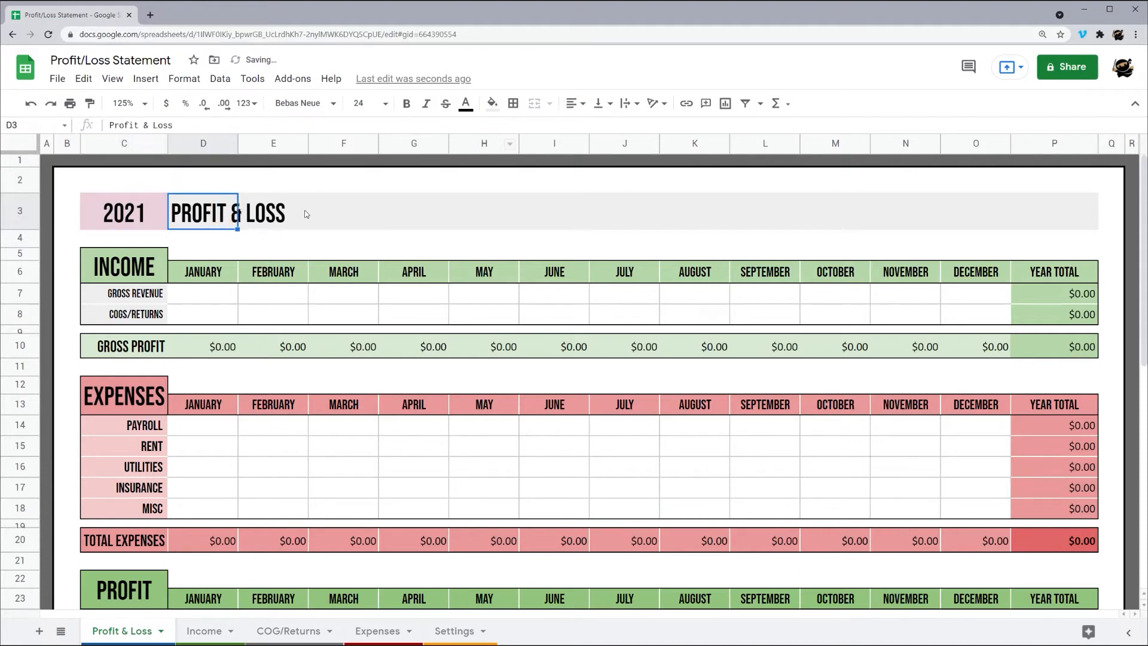
shift+click(1047, 210)
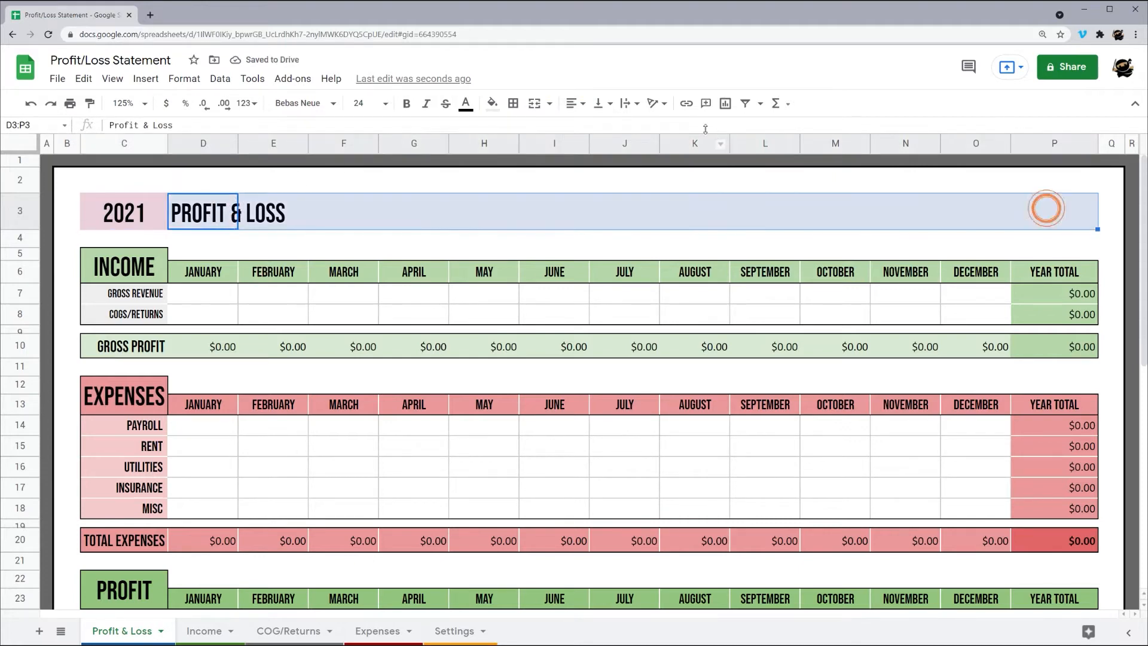
click(535, 102)
click(133, 220)
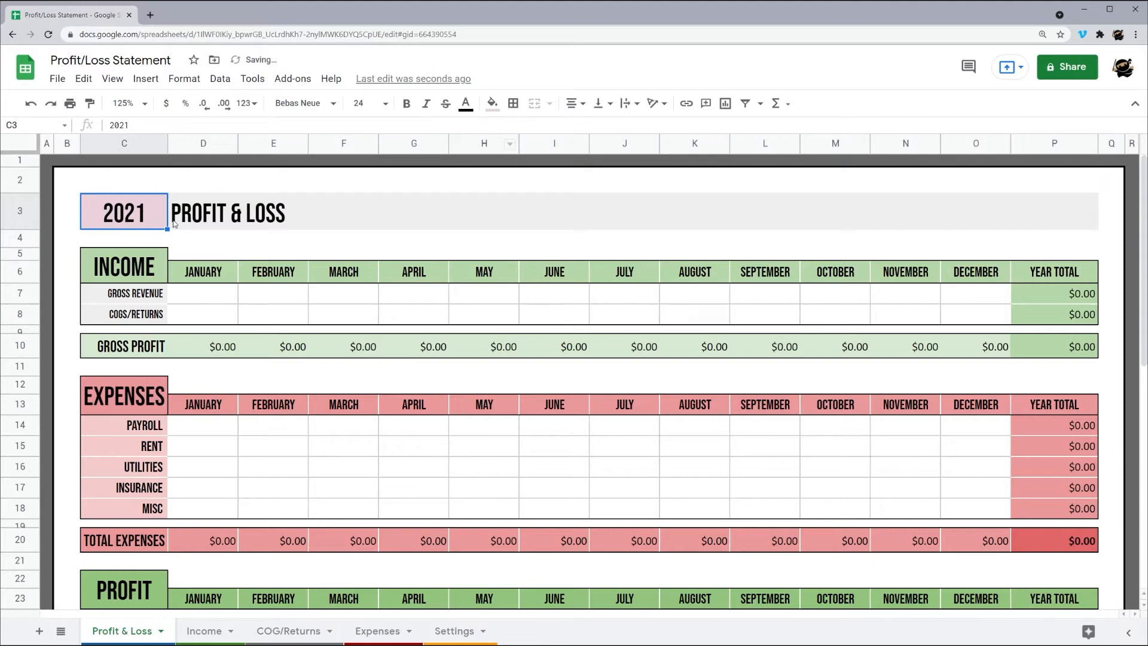
click(172, 240)
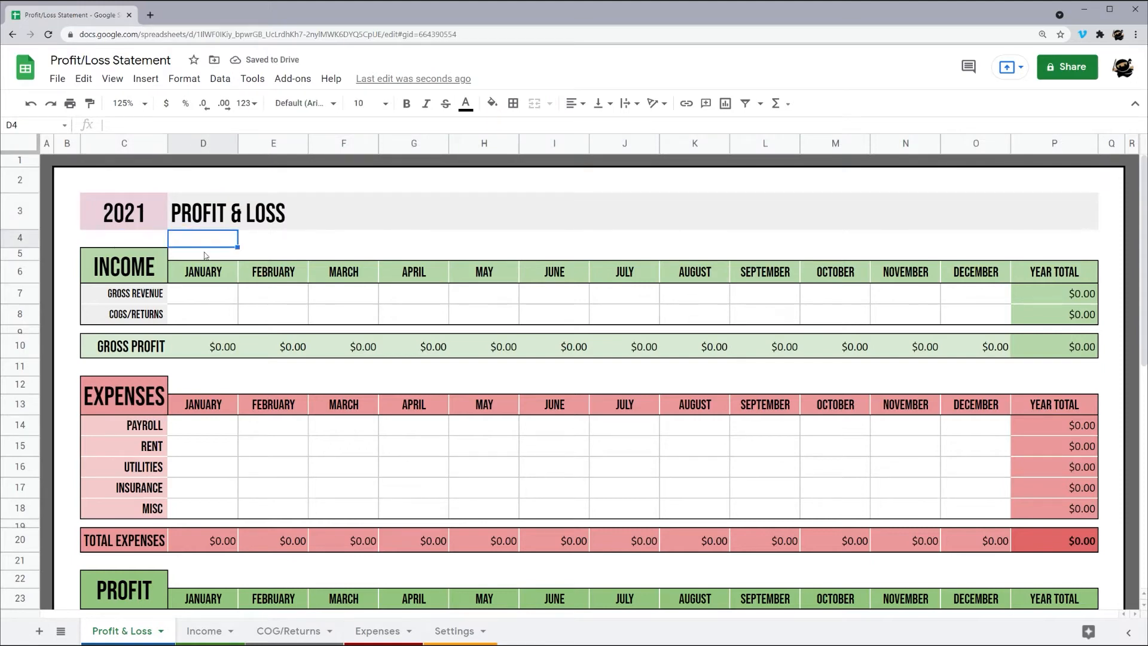
Clear the month names from the Income, Expenses and Profit headers in D6:O6, D13:O13 and D23:O23
drag(213, 274, 954, 267)
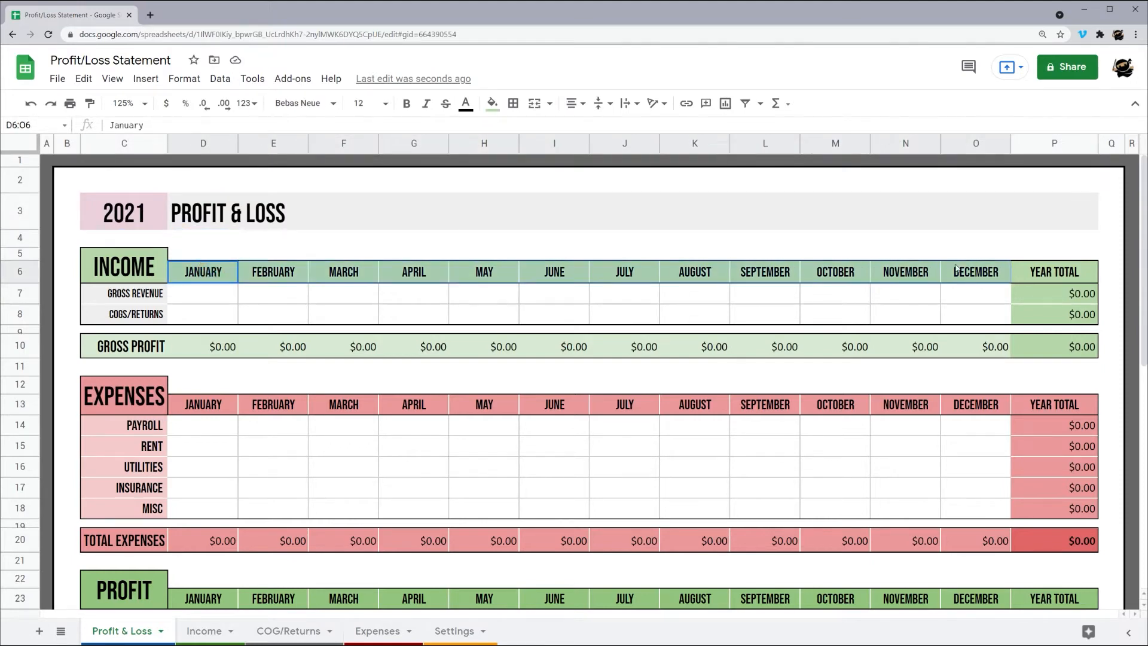
key(Delete)
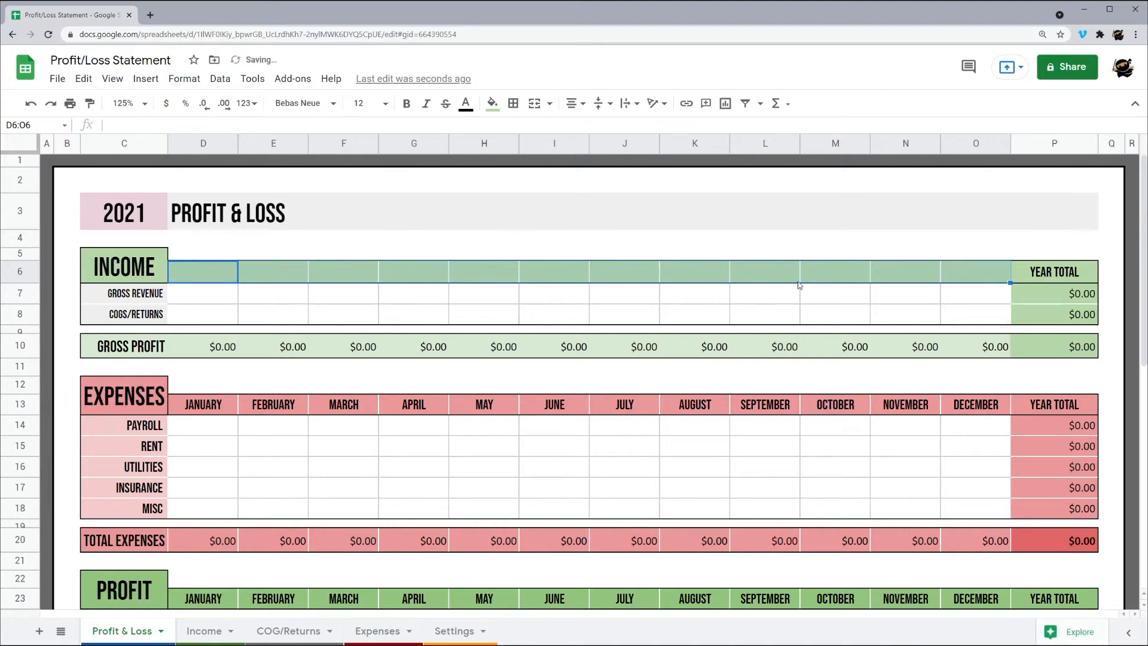
drag(211, 407, 971, 408)
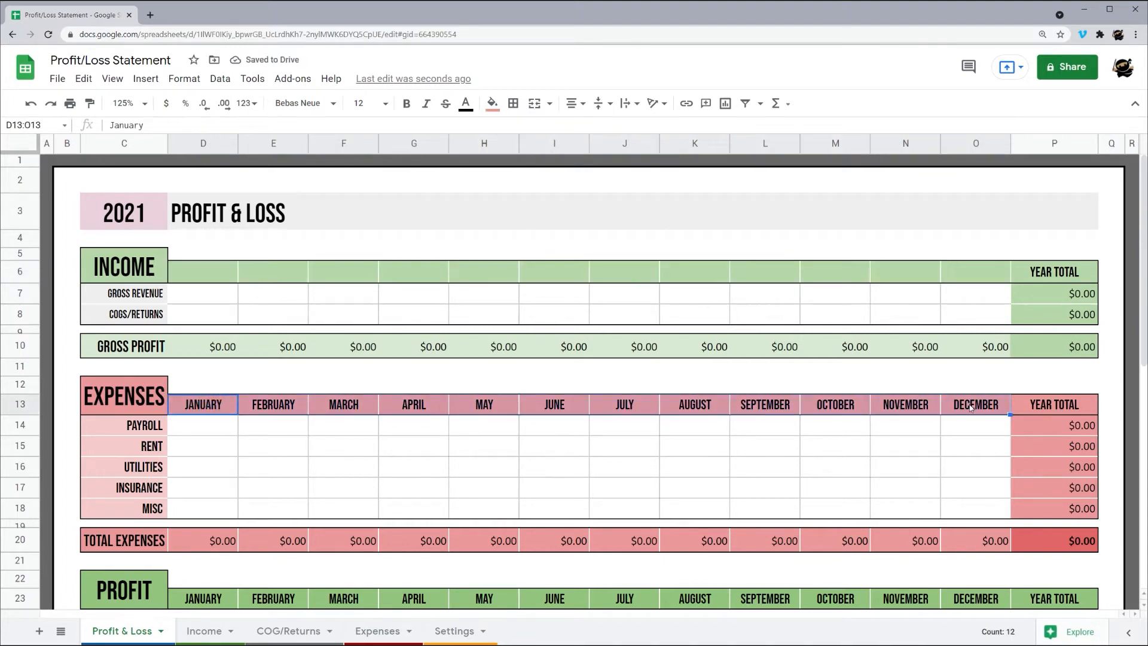
key(Delete)
scroll(403, 384, down, 3)
drag(220, 423, 987, 422)
key(Delete)
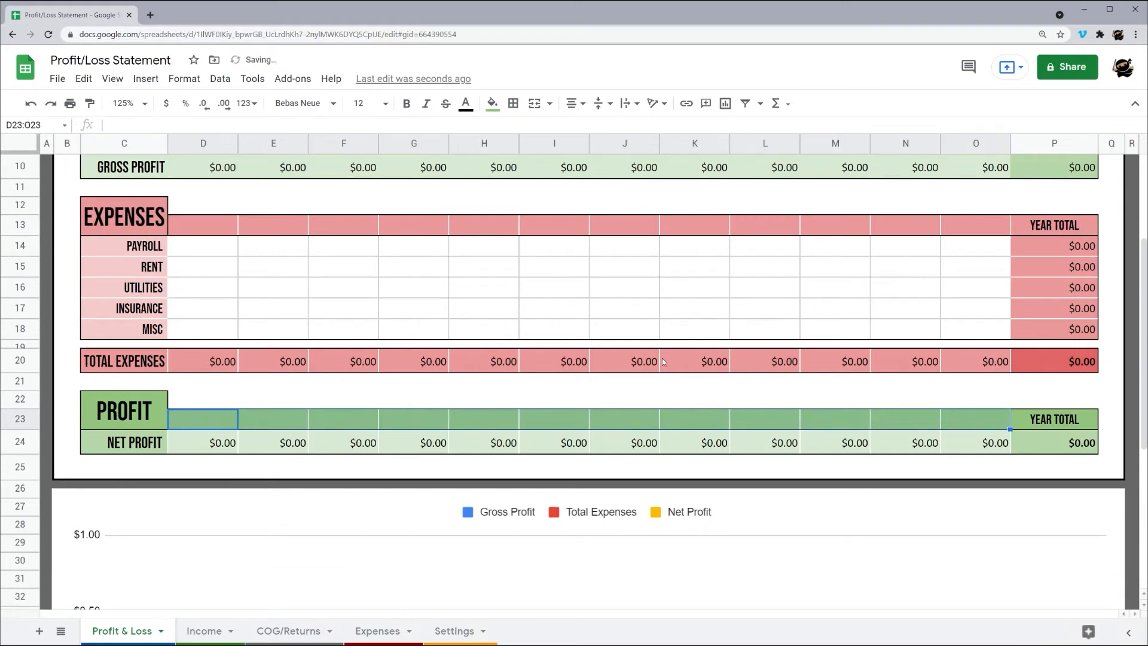
Enter the formula =date($C$3,1,1) in D6 as the first Income month header, with an absolute reference to the year cell
scroll(394, 345, up, 3)
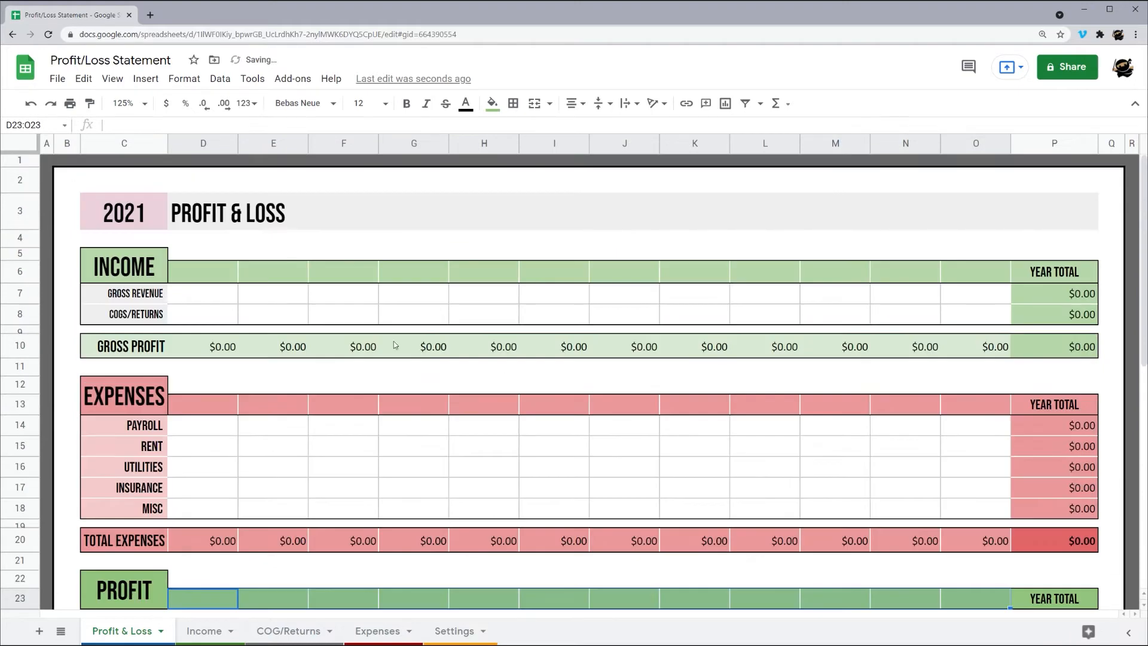
click(221, 273)
text(=date()
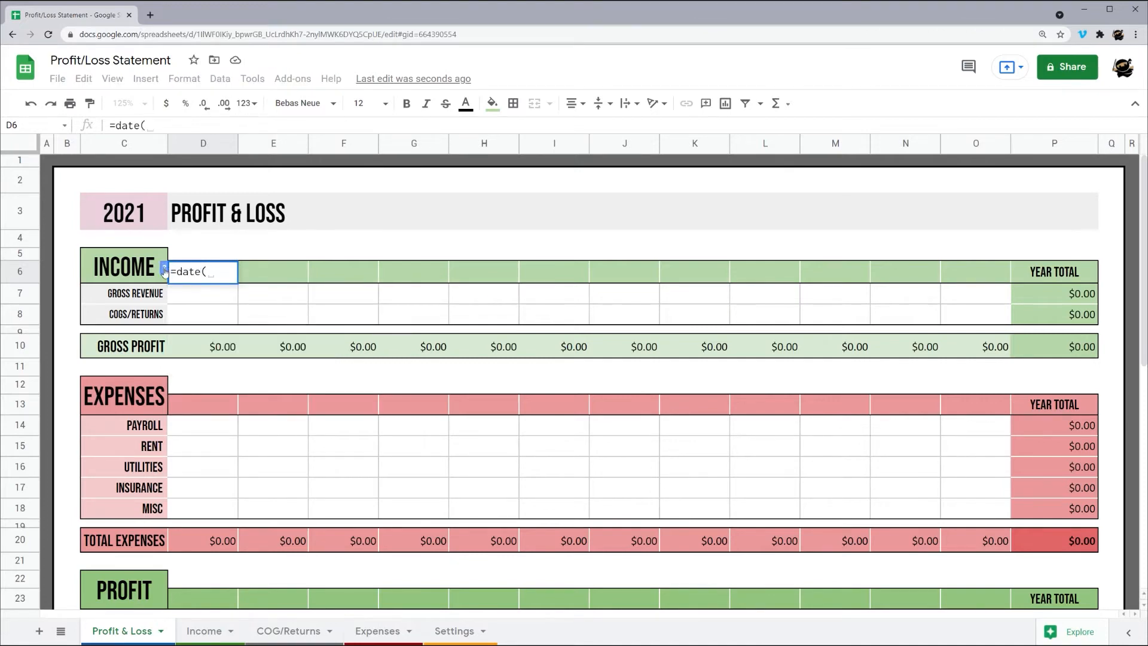
click(164, 270)
click(207, 300)
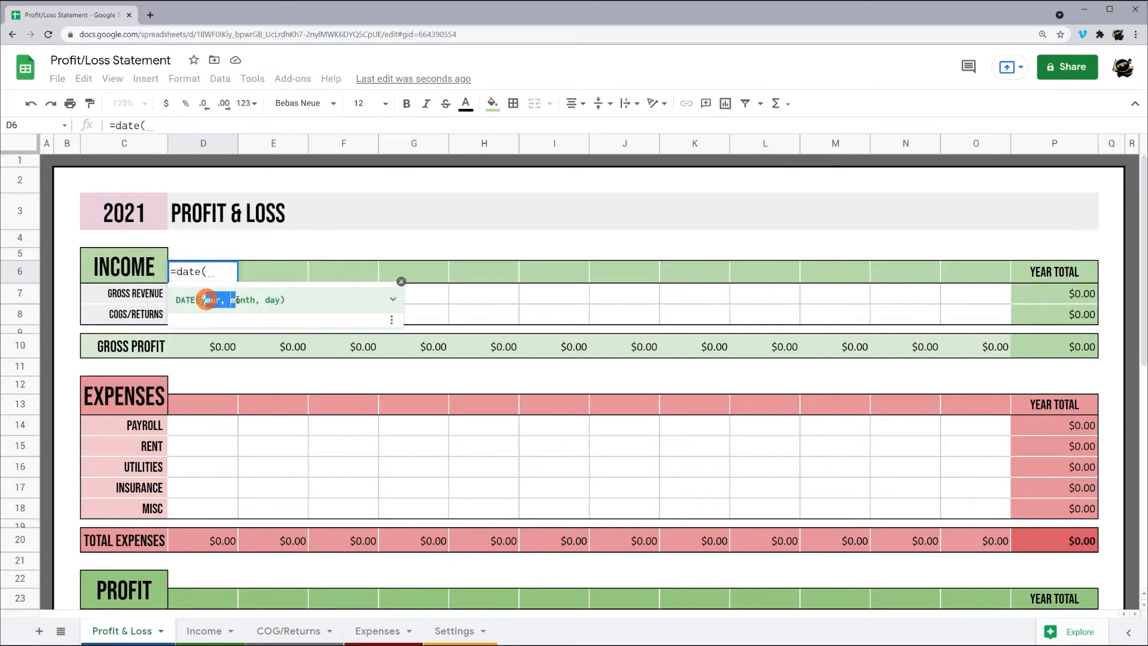
click(269, 299)
click(333, 301)
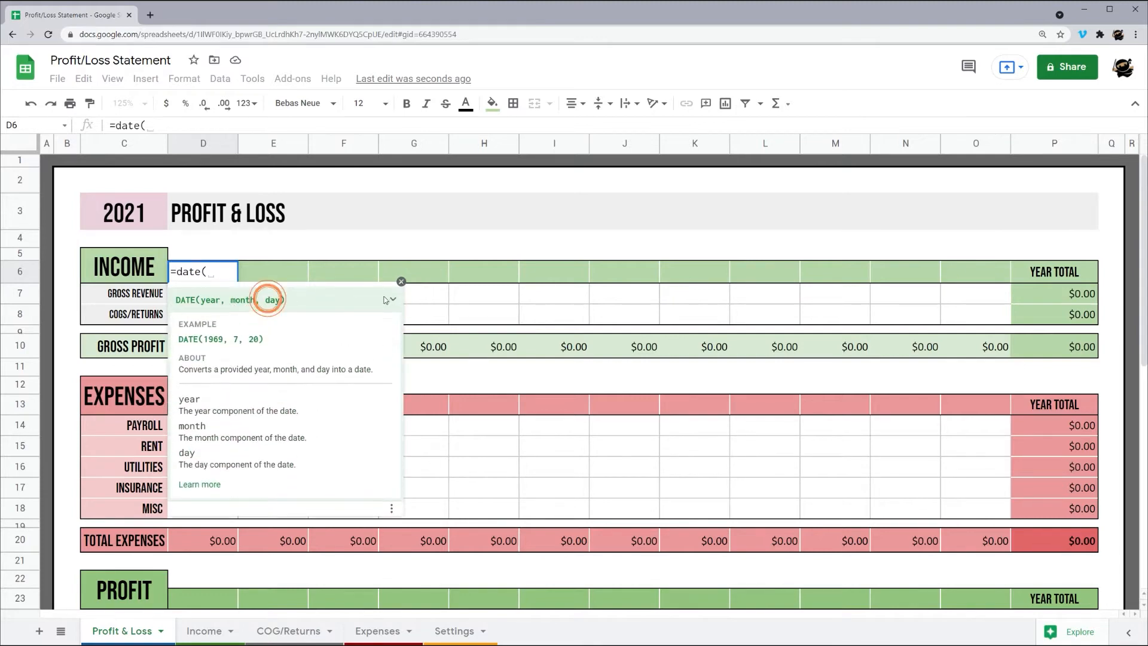
click(401, 281)
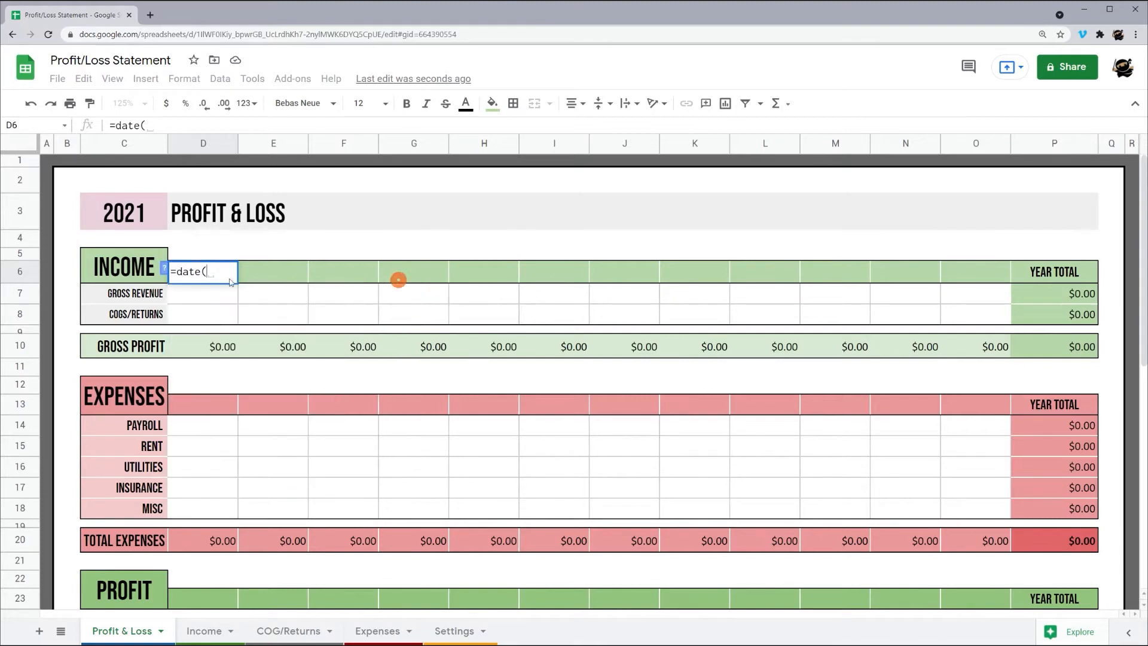
click(118, 217)
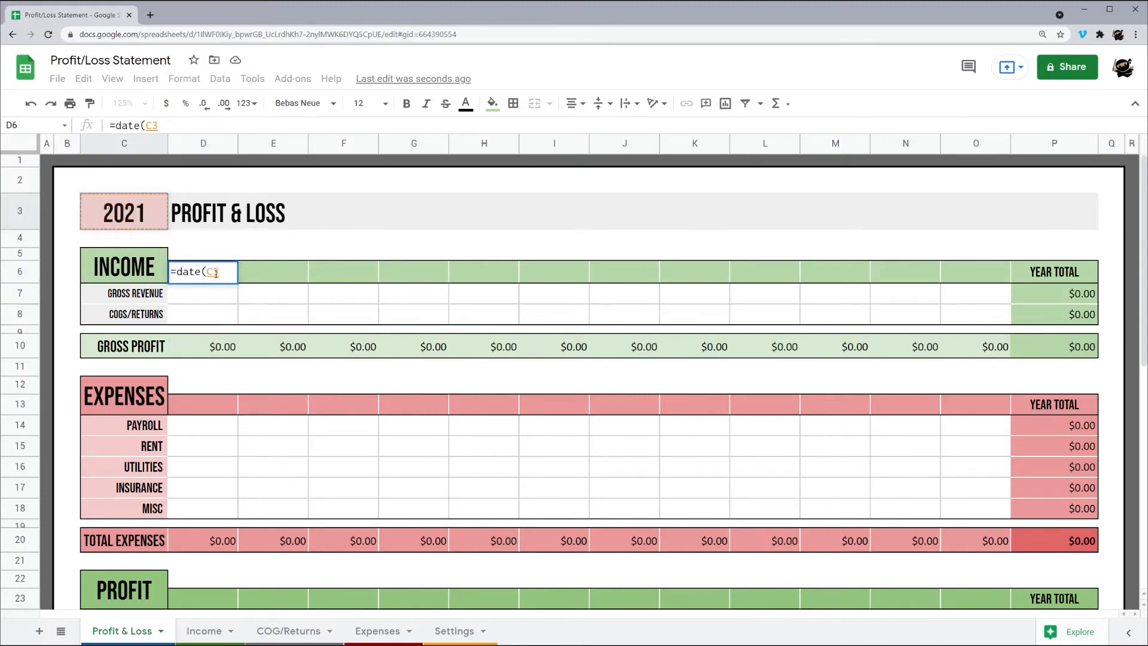
key(F4)
text(,1,1)
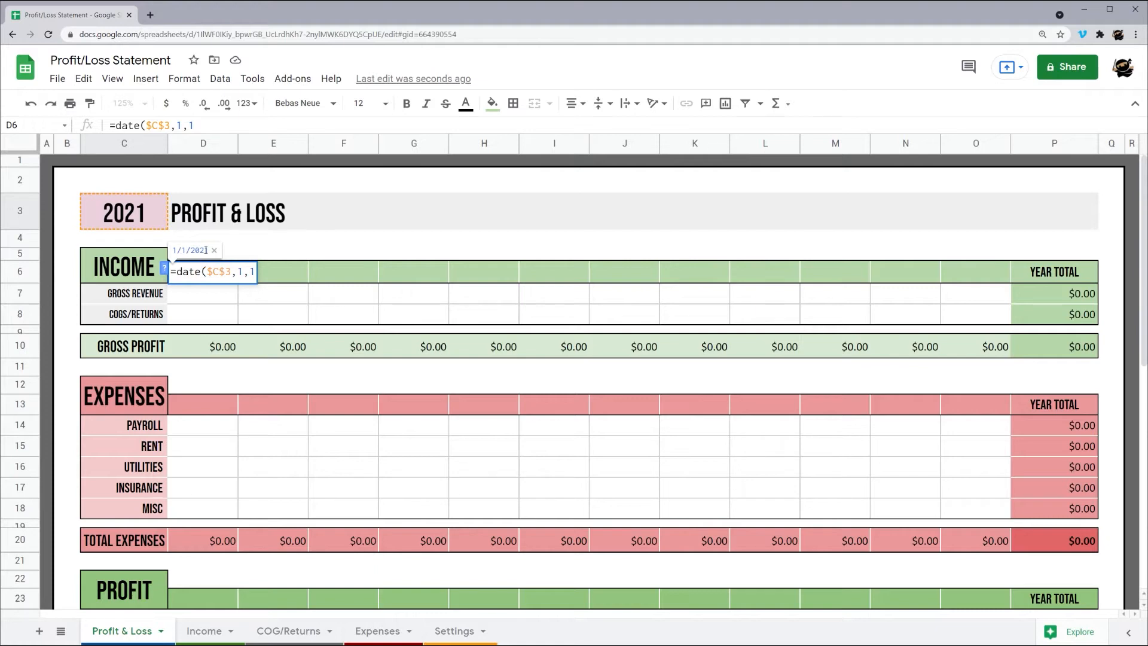
key(Return)
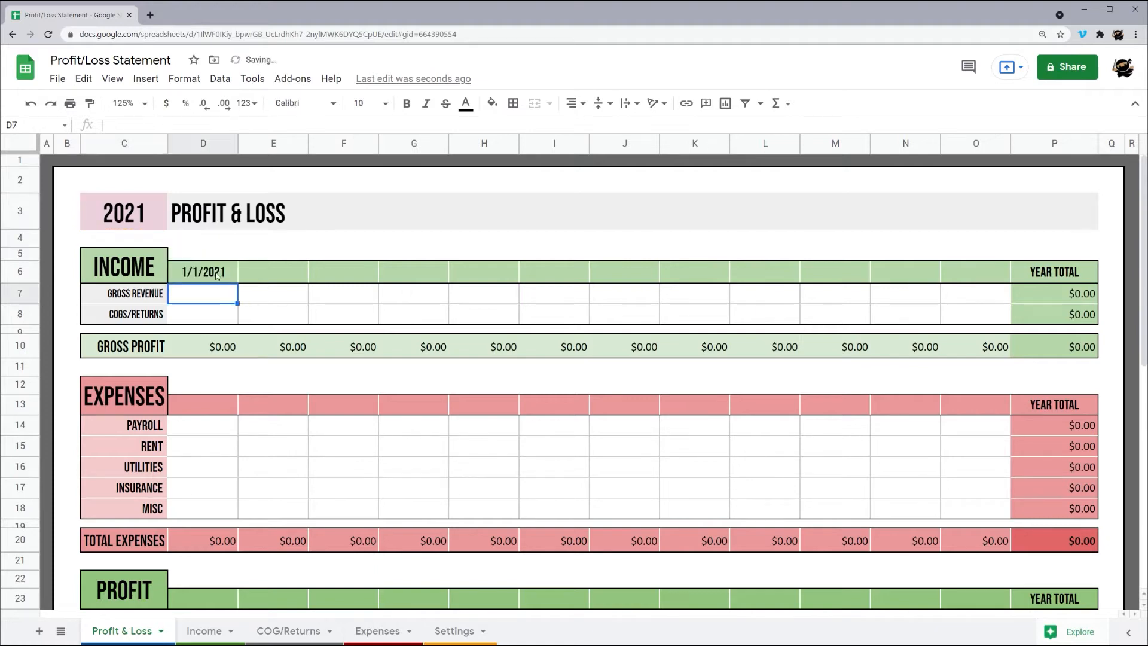
Fill the date formula from D6 across the Income header row through O6
click(216, 273)
drag(138, 125, 160, 125)
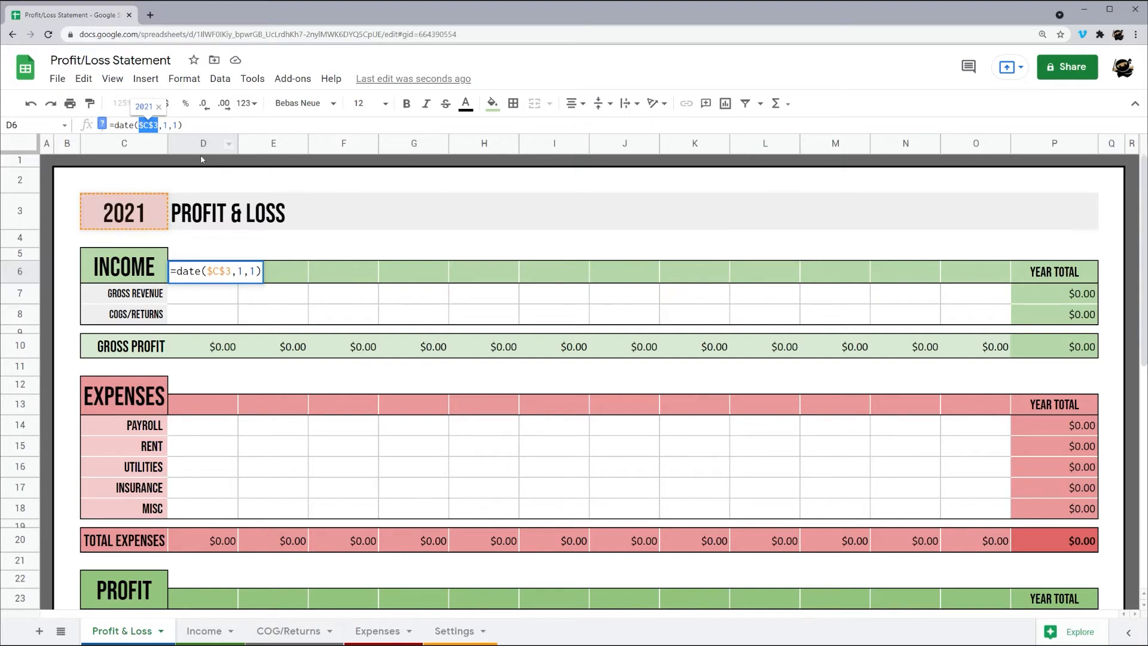
key(Escape)
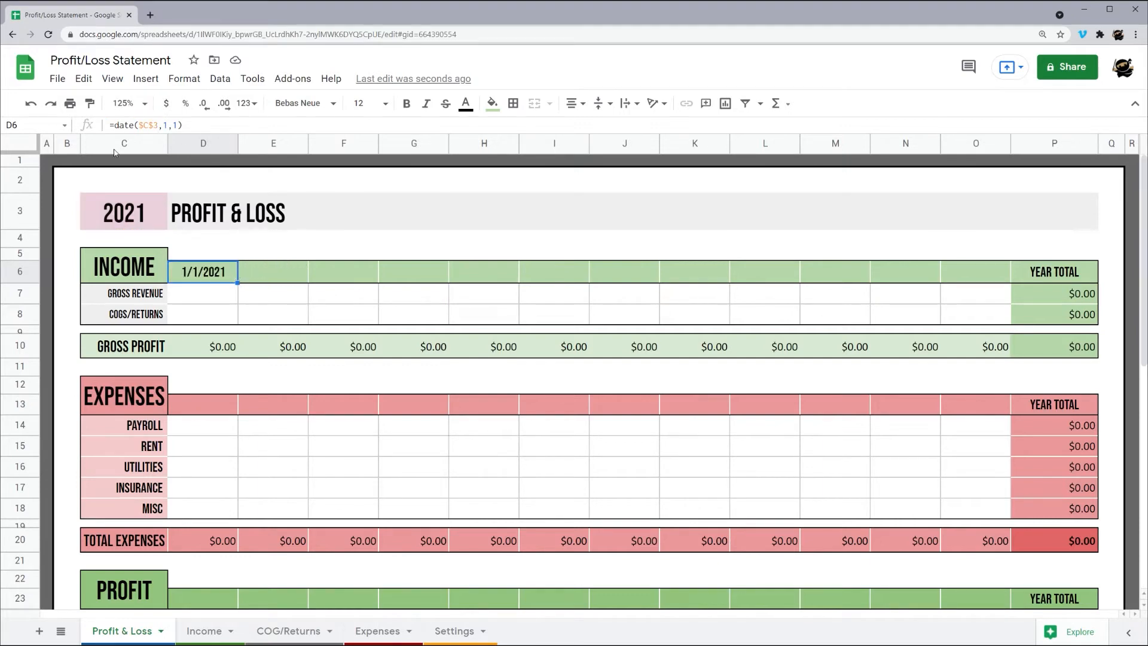
drag(238, 283, 980, 278)
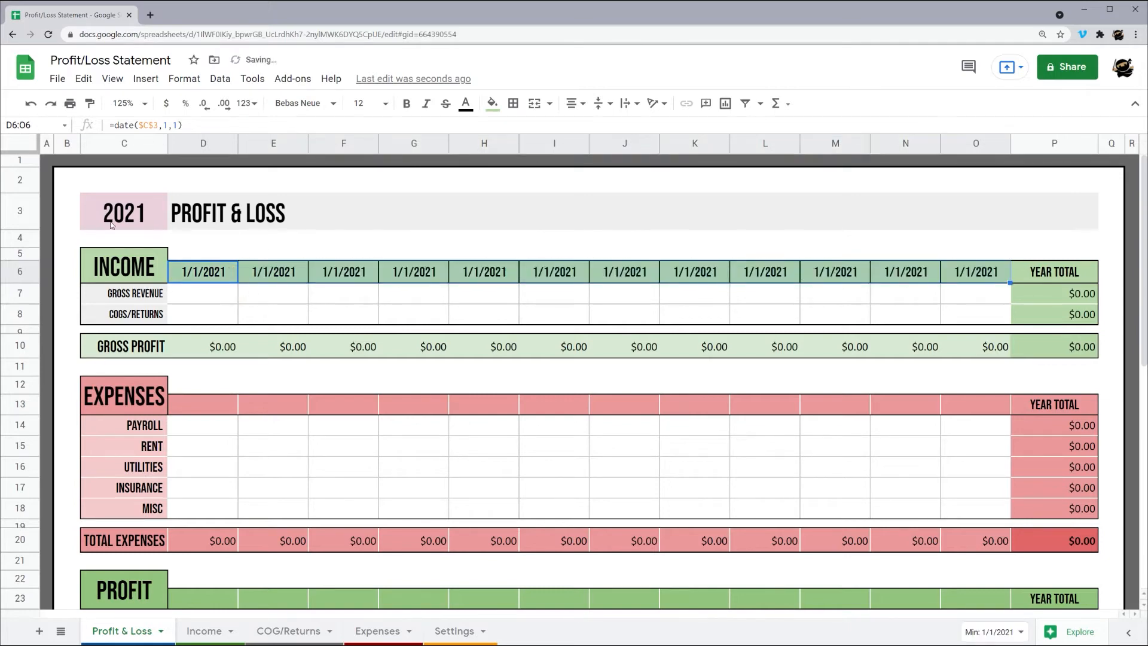
Set the month argument of the date formulas in E6, F6, G6 and H6 to 2, 3, 4 and 5
click(272, 277)
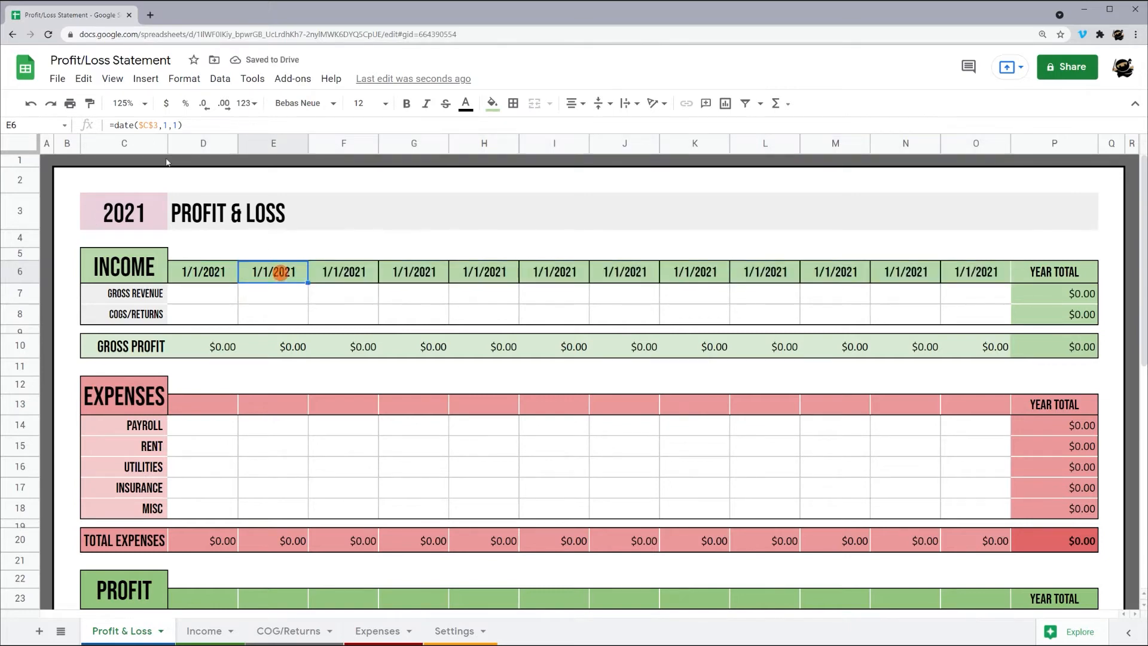
click(163, 125)
text(2)
key(Tab)
double_click(164, 125)
text(3)
key(Tab)
double_click(164, 125)
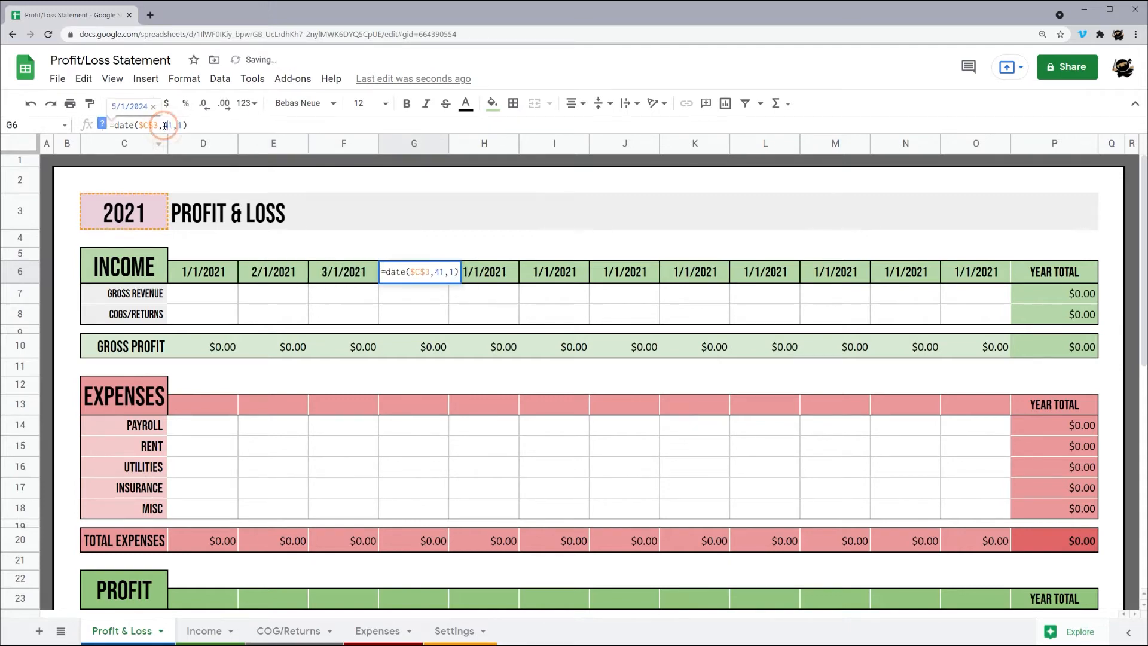
text(4)
key(Tab)
double_click(164, 125)
text(5)
key(Tab)
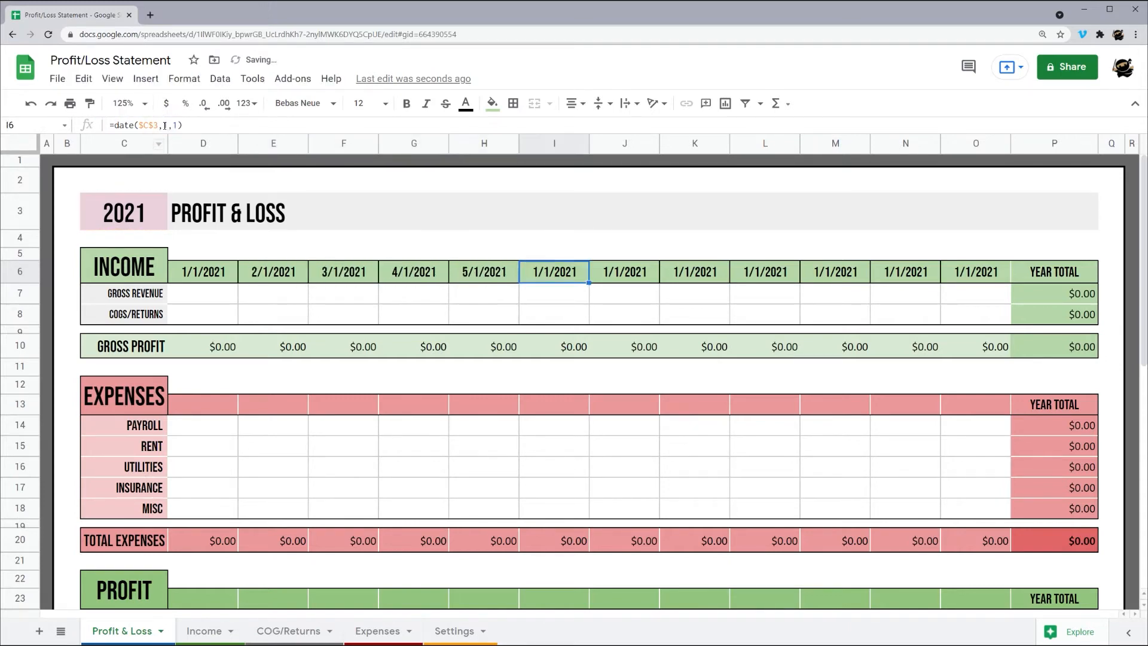
Set the month argument of the date formulas in I6, J6 and K6 to 6, 7 and 8
double_click(164, 125)
text(6)
key(Tab)
double_click(164, 125)
text(7)
key(Tab)
double_click(165, 125)
text(8)
key(Return)
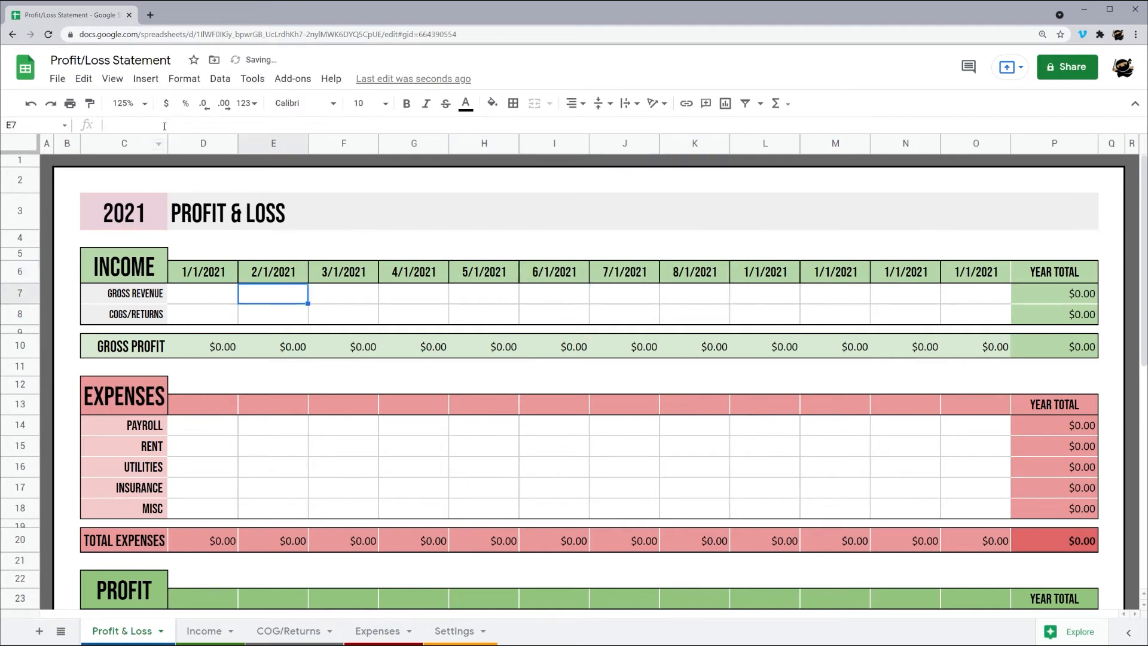
Set the month argument of the date formulas in L6, M6, N6 and O6 to 9, 10, 11 and 12
click(766, 273)
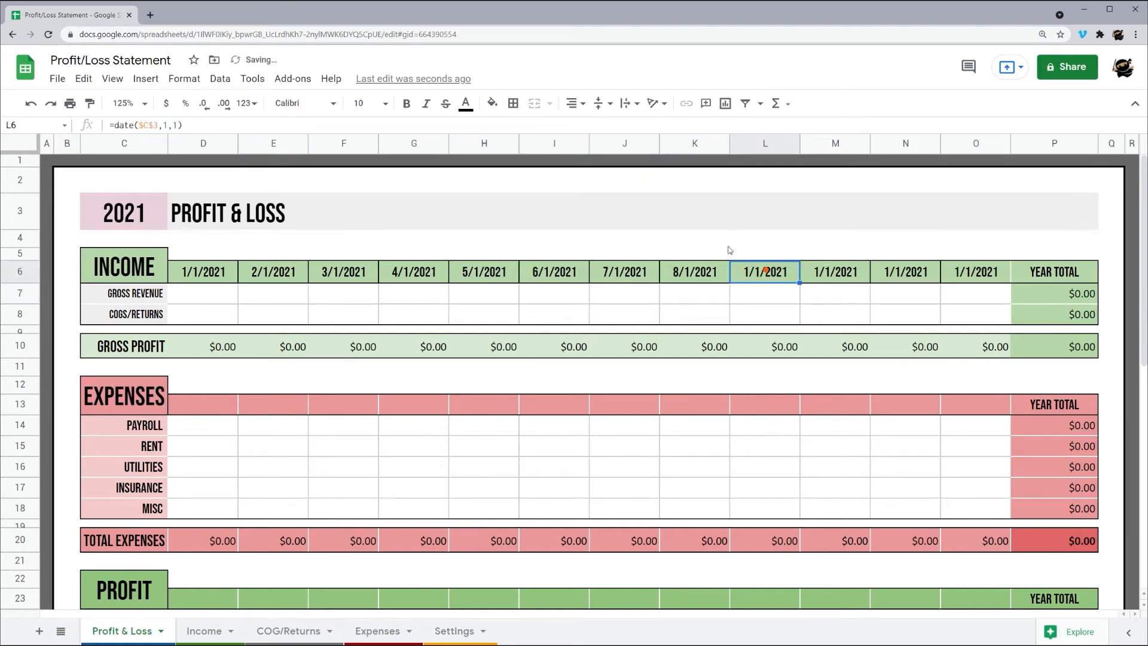
double_click(163, 125)
text(9)
key(Tab)
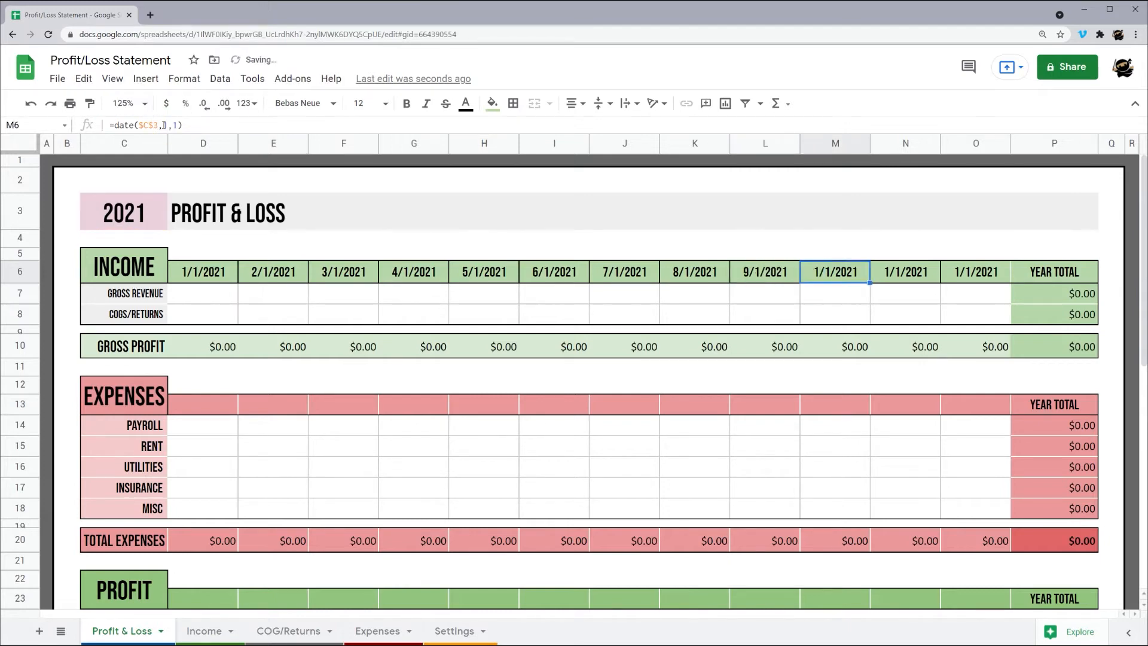
double_click(167, 125)
text(10)
key(Tab)
double_click(167, 125)
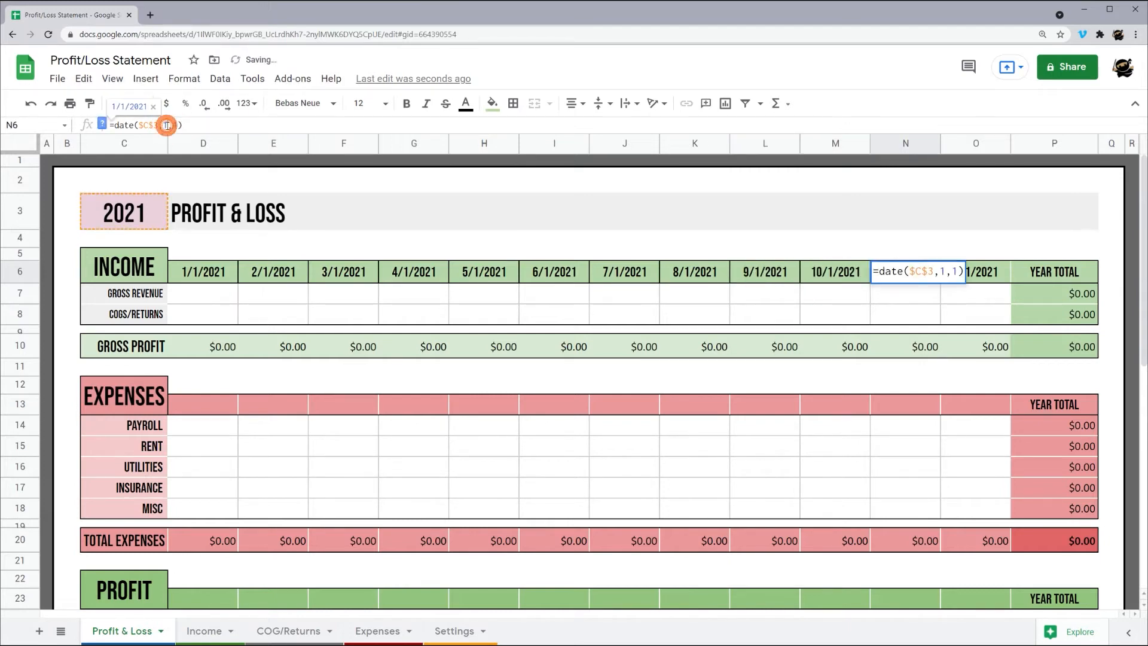
text(11)
key(Tab)
double_click(167, 125)
text(12,1))
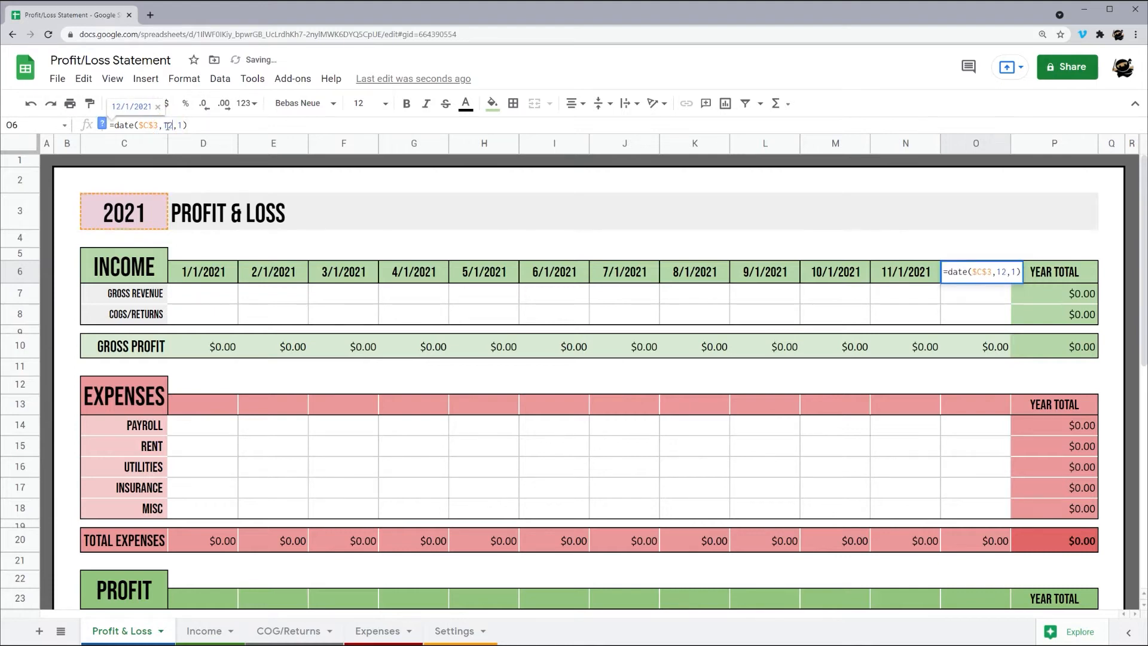
key(Return)
Start a custom date format for D6:O6 and remove its day and year parts, leaving only the month
drag(204, 272, 980, 274)
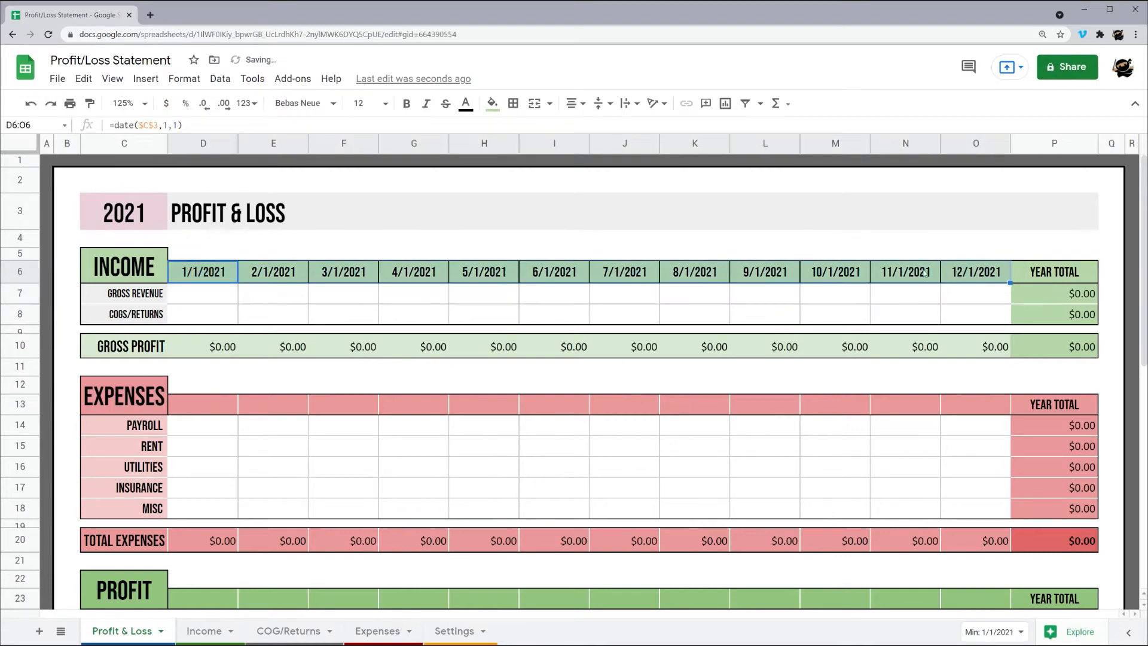
click(246, 103)
mouse_move(384, 488)
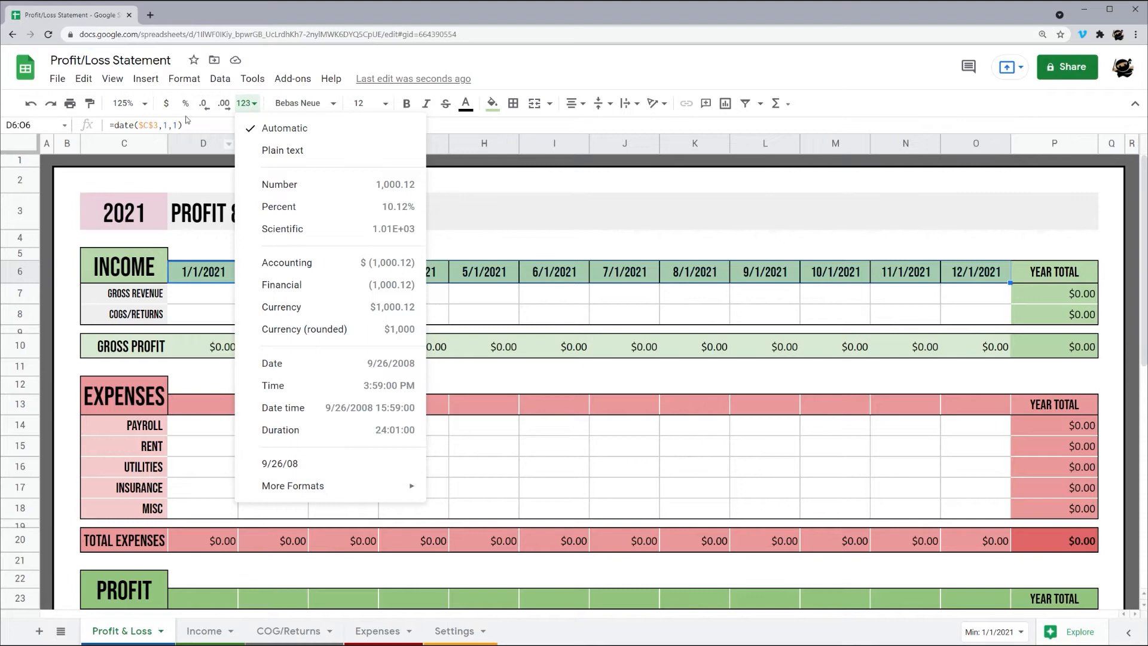
click(177, 78)
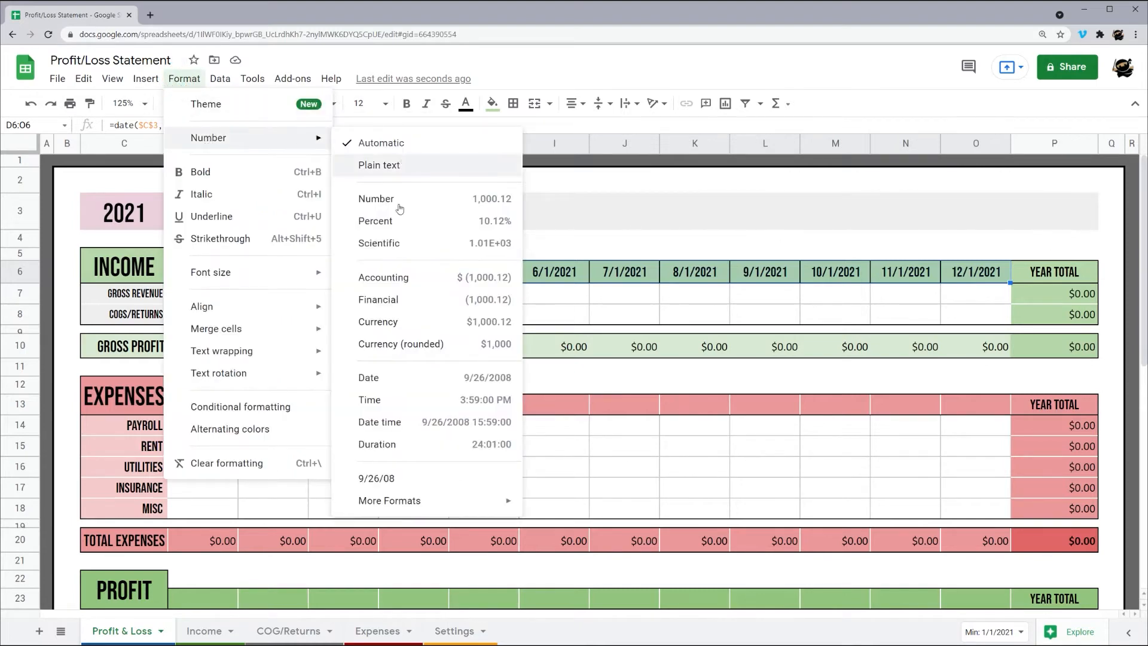
click(598, 87)
click(246, 103)
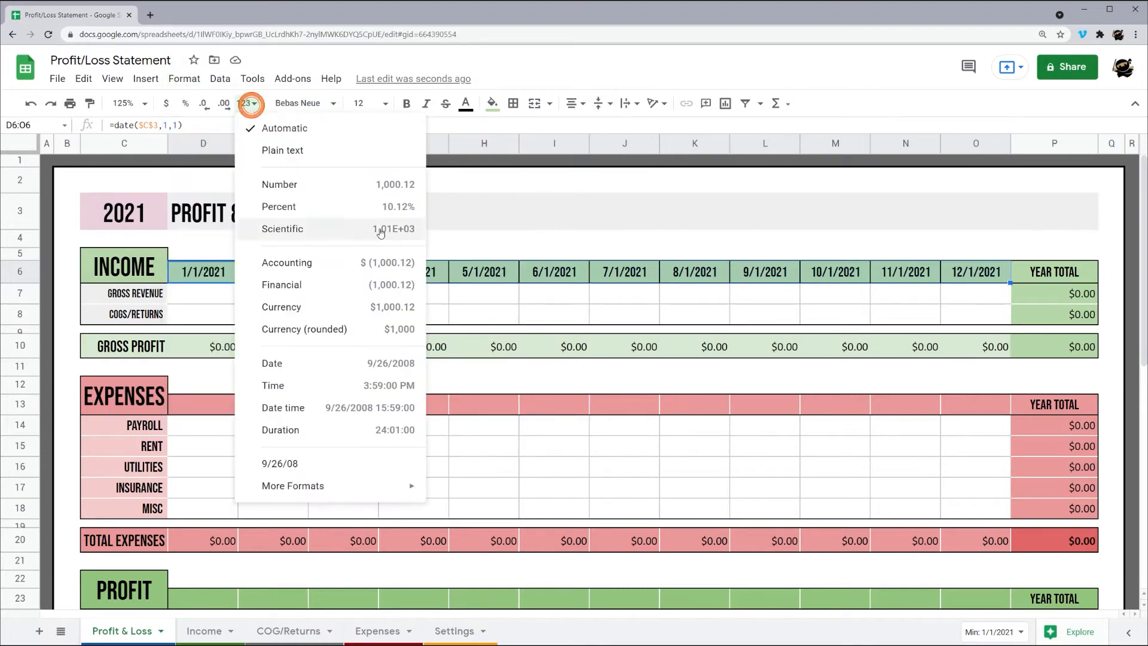
mouse_move(344, 496)
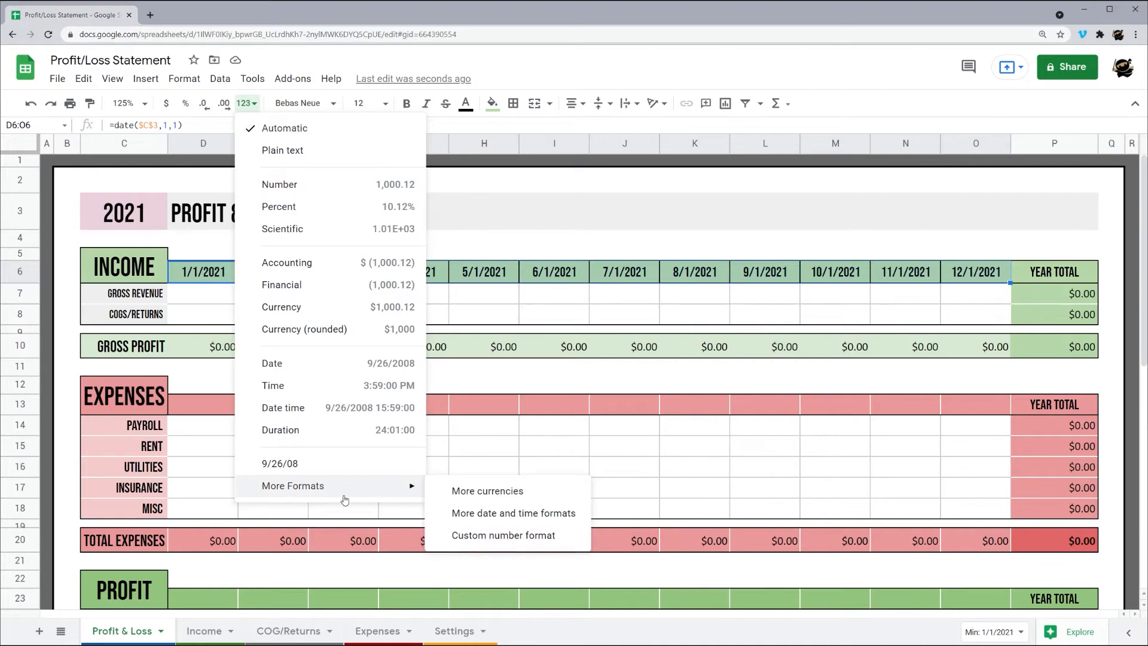
click(487, 510)
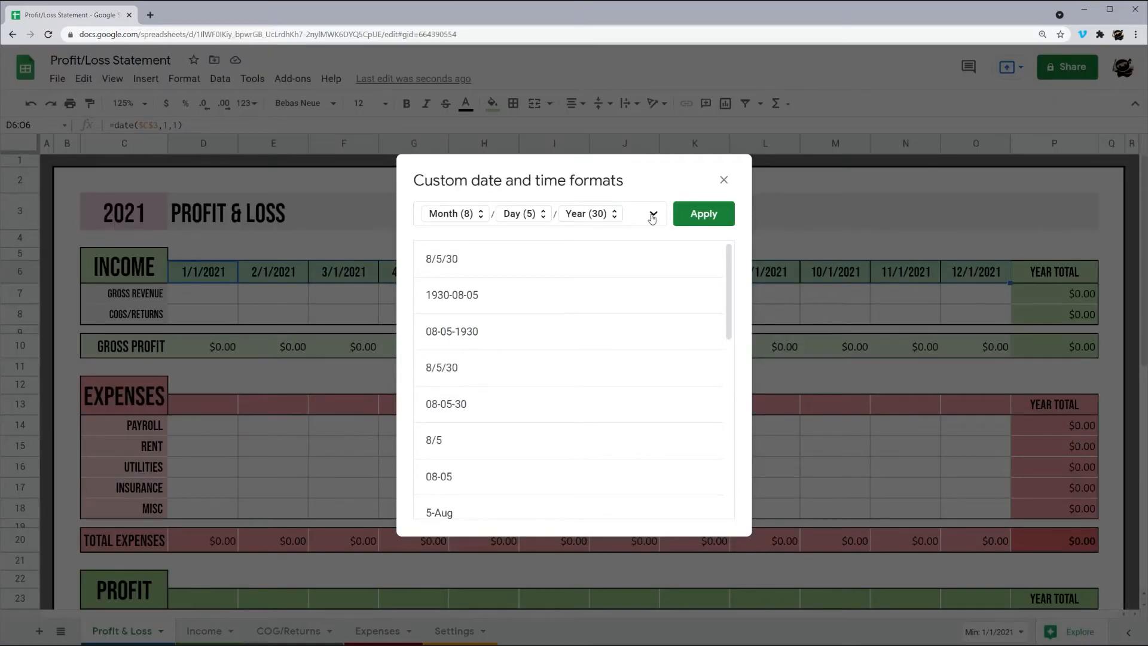
scroll(551, 361, down, 7)
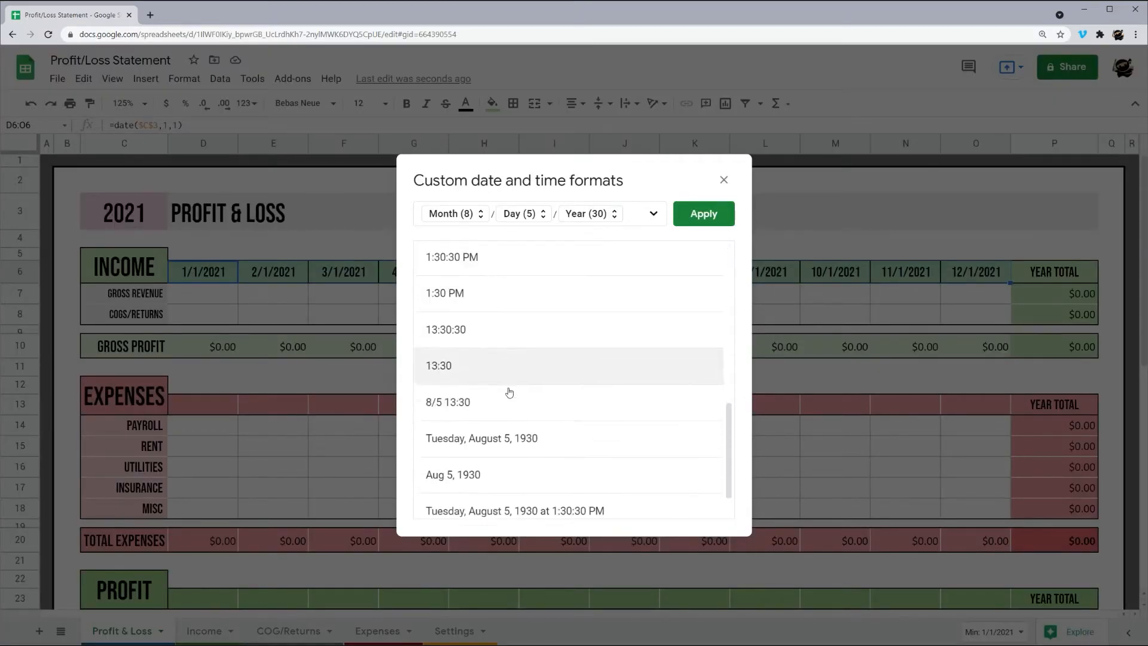
scroll(527, 325, up, 10)
click(638, 213)
key(BackSpace)
key(BackSpace)
key(BackSpace)
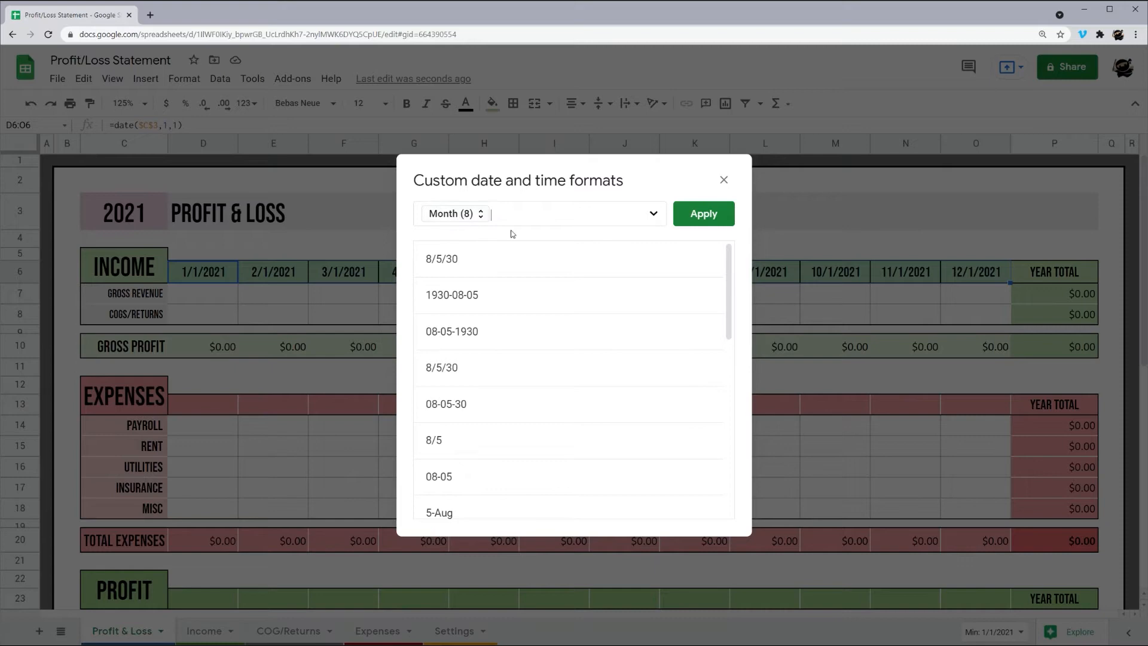
Set the month part to its full name (August) and apply the custom format to D6:O6
click(472, 218)
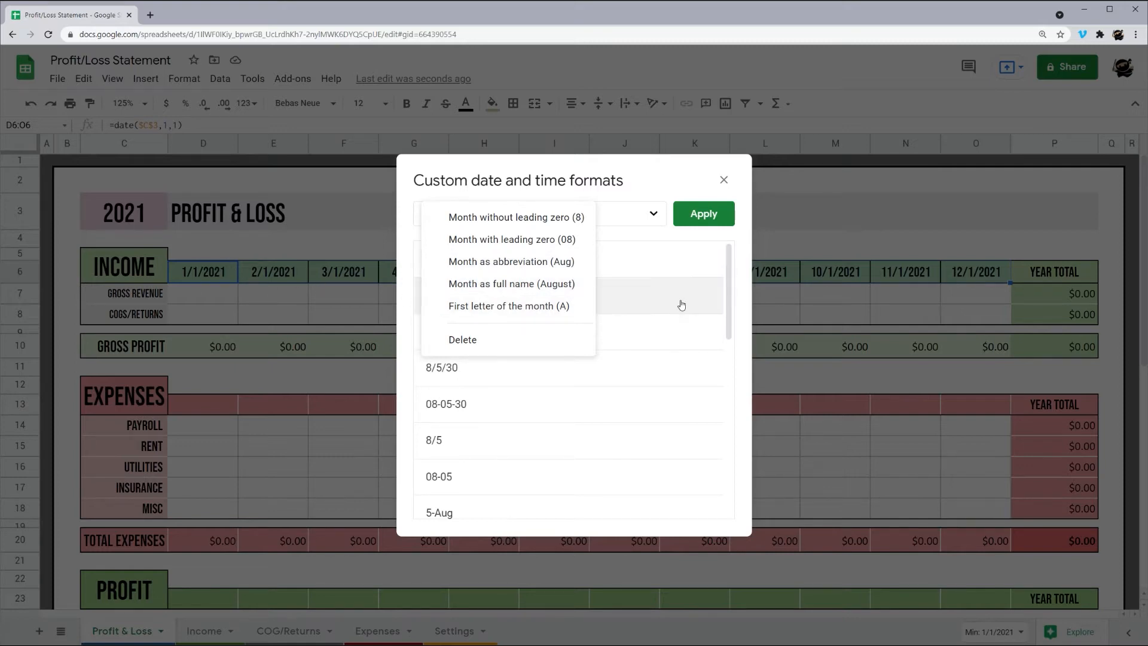
click(519, 285)
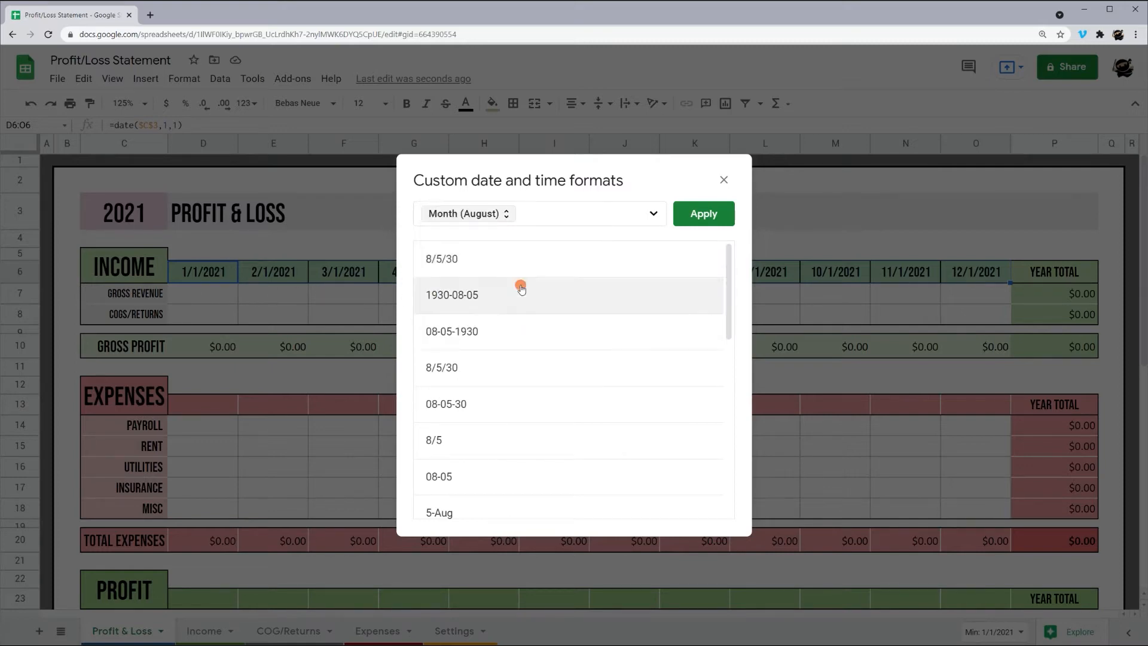
click(507, 215)
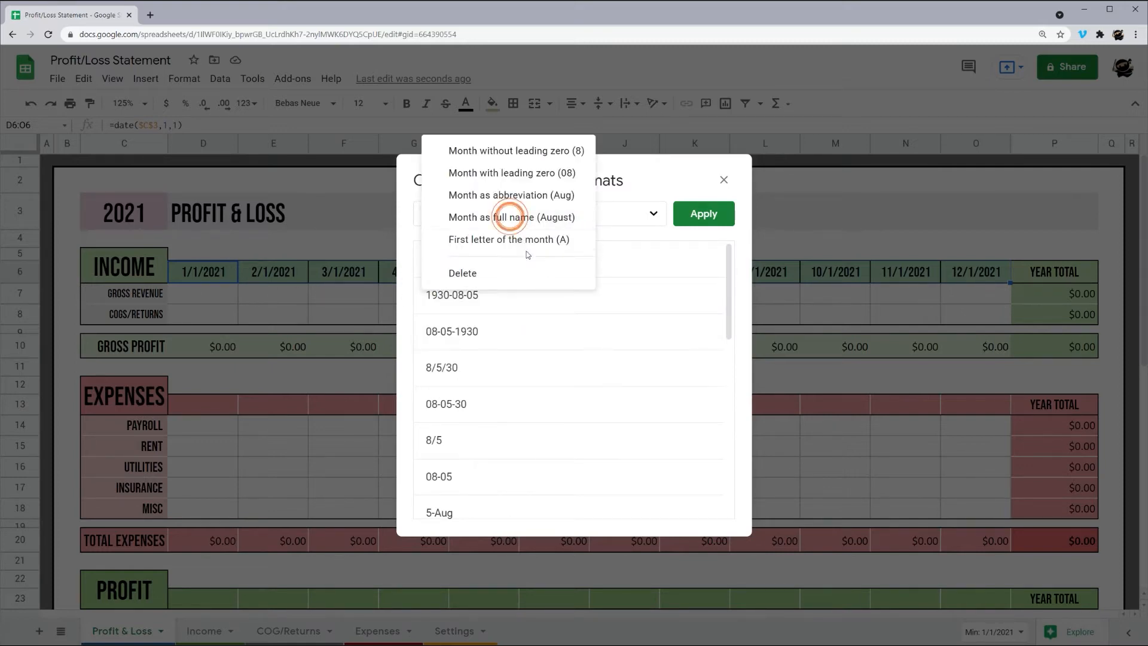
click(534, 217)
click(706, 216)
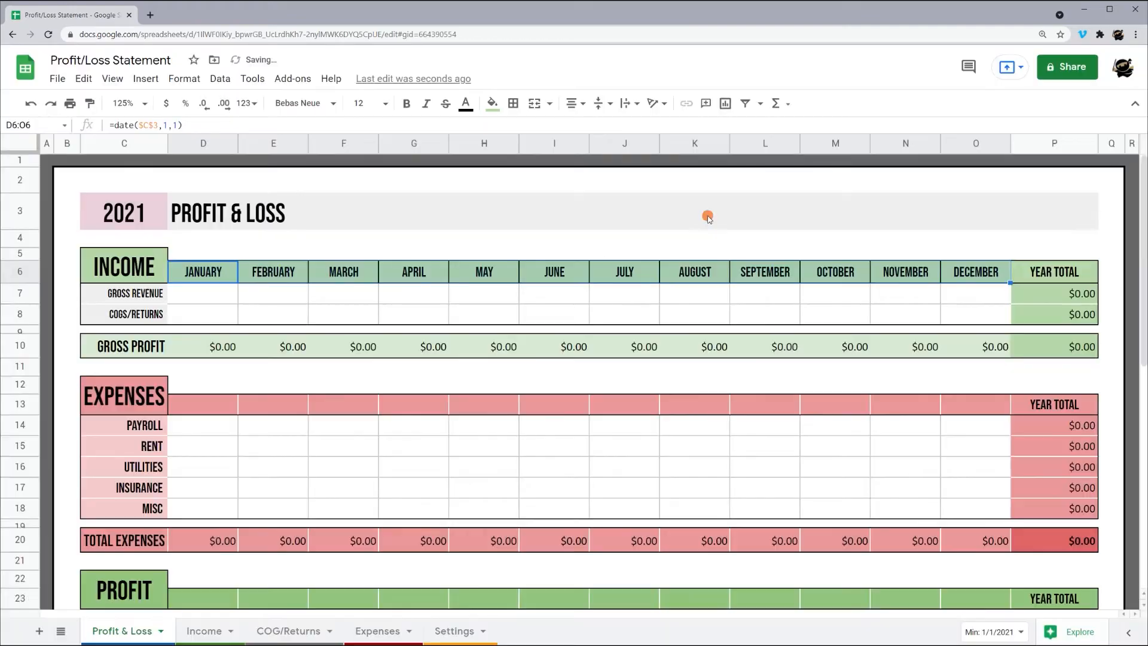
Copy the month formulas in D6:O6 and paste only the formulas into the Expenses header row starting at D13
click(637, 245)
drag(207, 273, 973, 272)
key(ctrl+c)
click(206, 400)
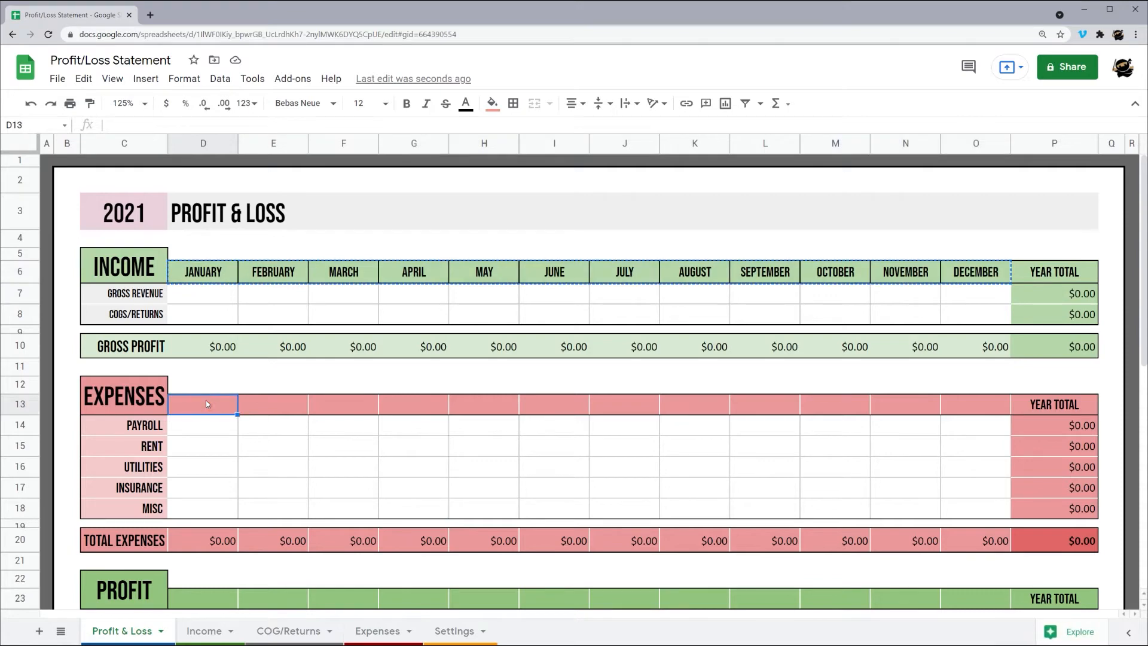
click(210, 266)
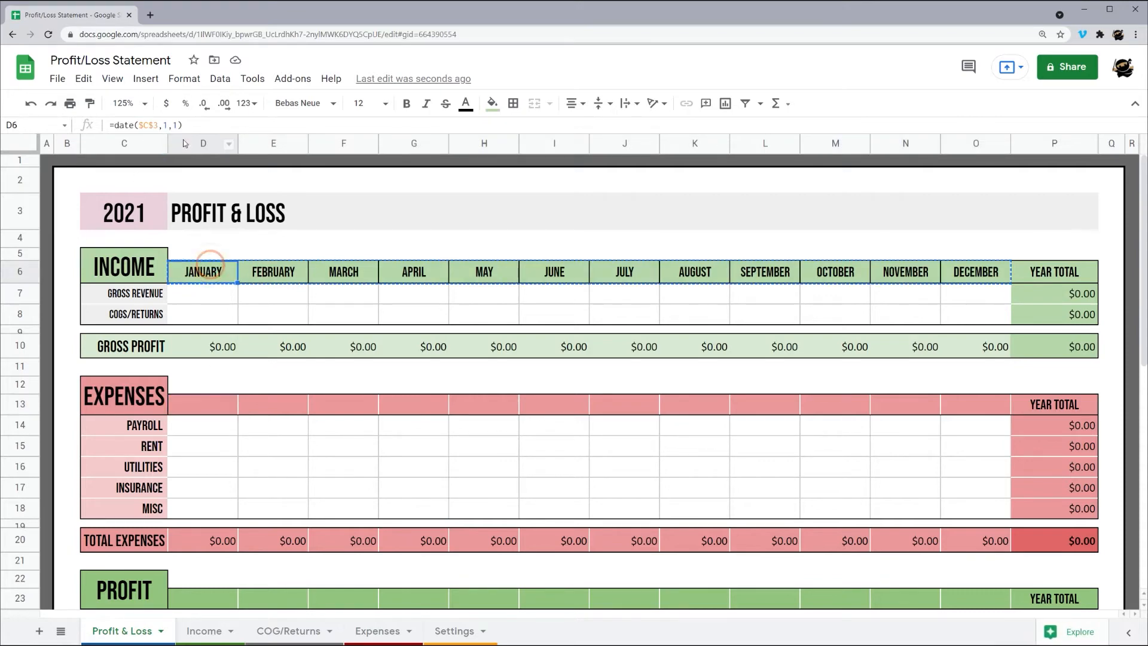
click(221, 410)
right_click(222, 412)
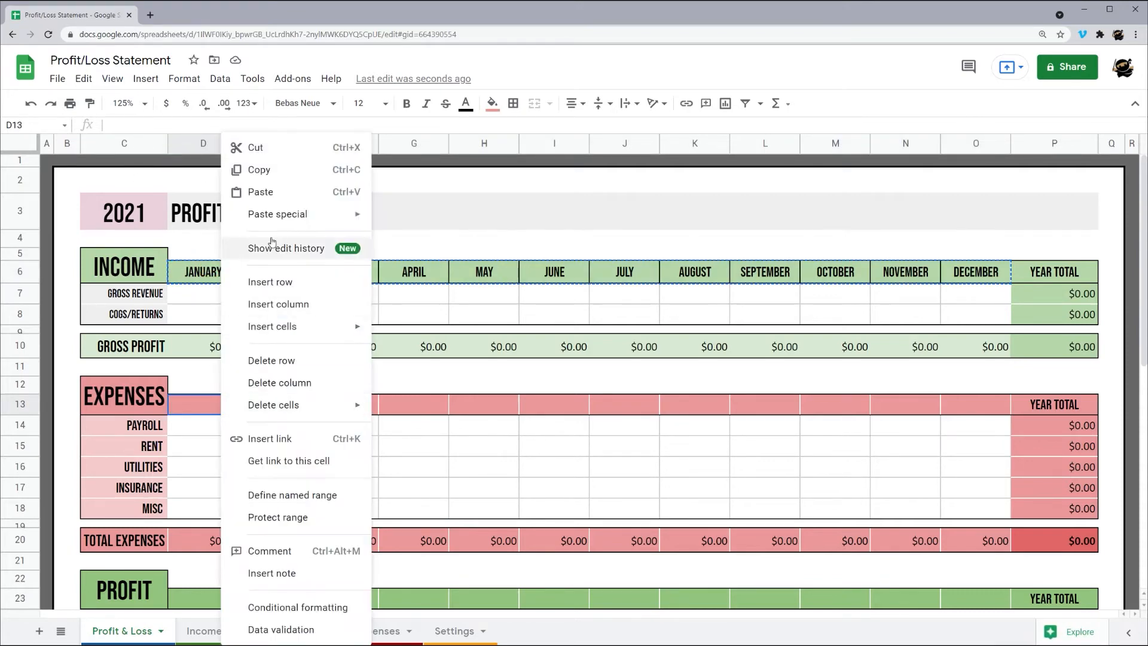
mouse_move(339, 217)
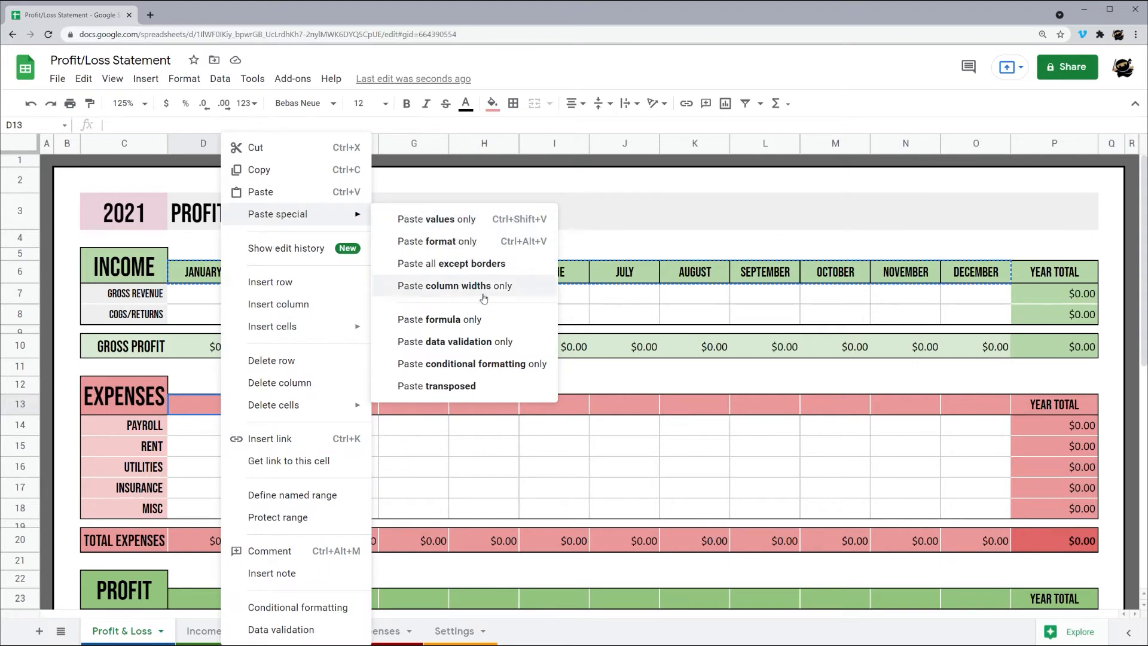
click(464, 329)
Paste only the copied month formulas into the Profit header row starting at D23
scroll(291, 424, down, 5)
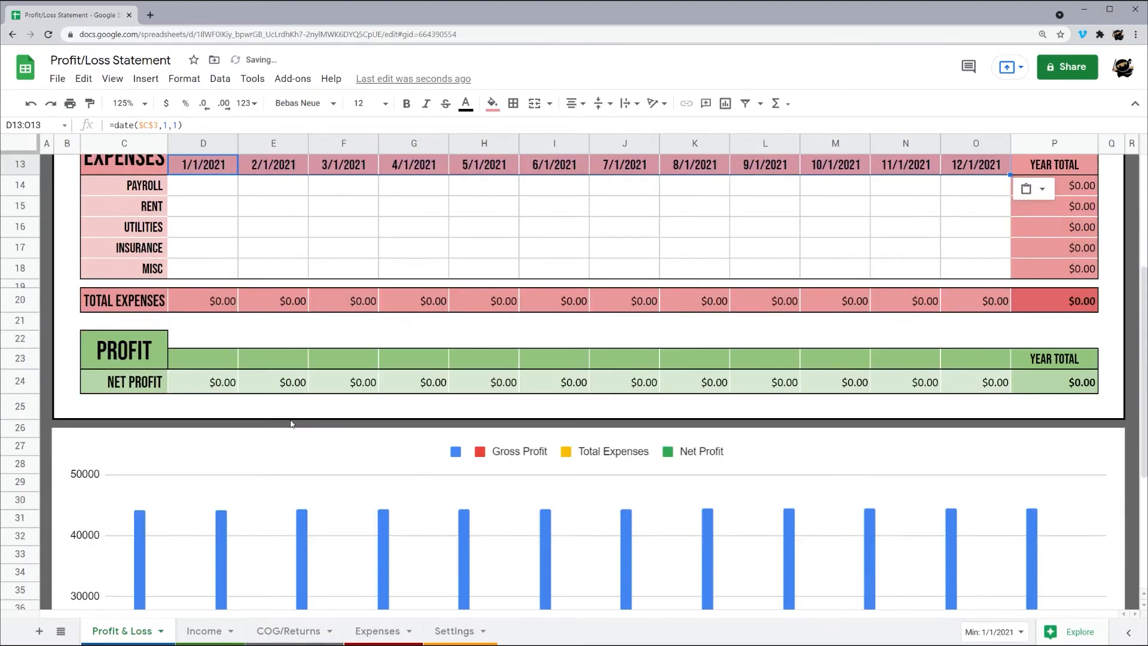
right_click(223, 360)
mouse_move(334, 214)
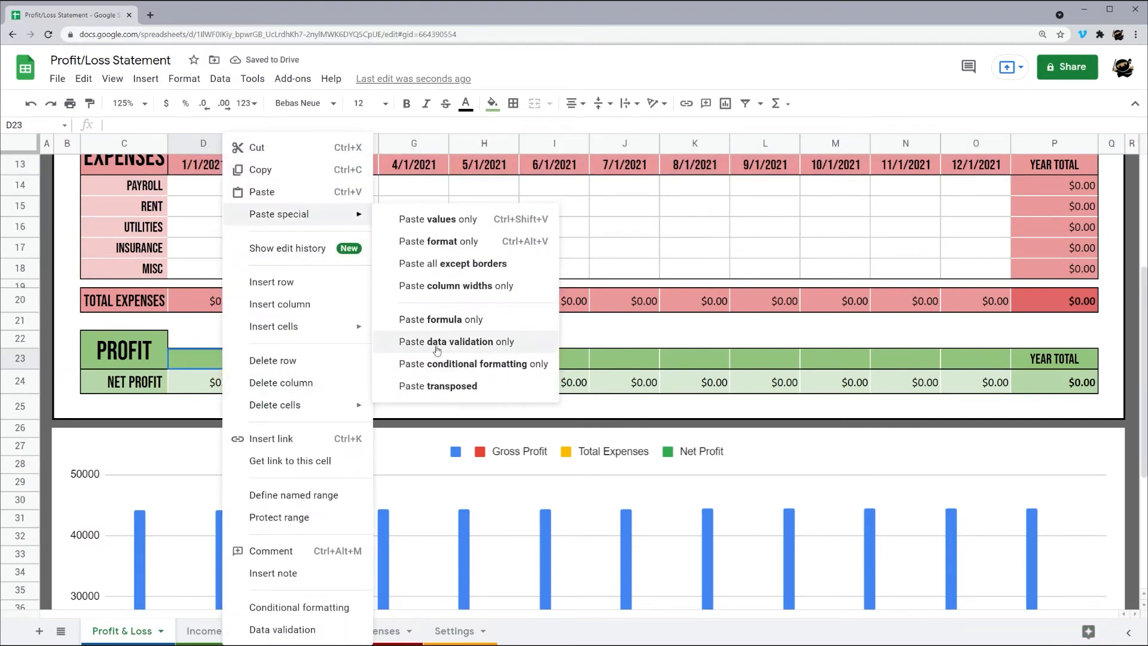
click(441, 320)
Format the Expenses header dates in D13:O13 with the custom full month name format
scroll(265, 338, up, 5)
drag(226, 394, 981, 392)
click(245, 104)
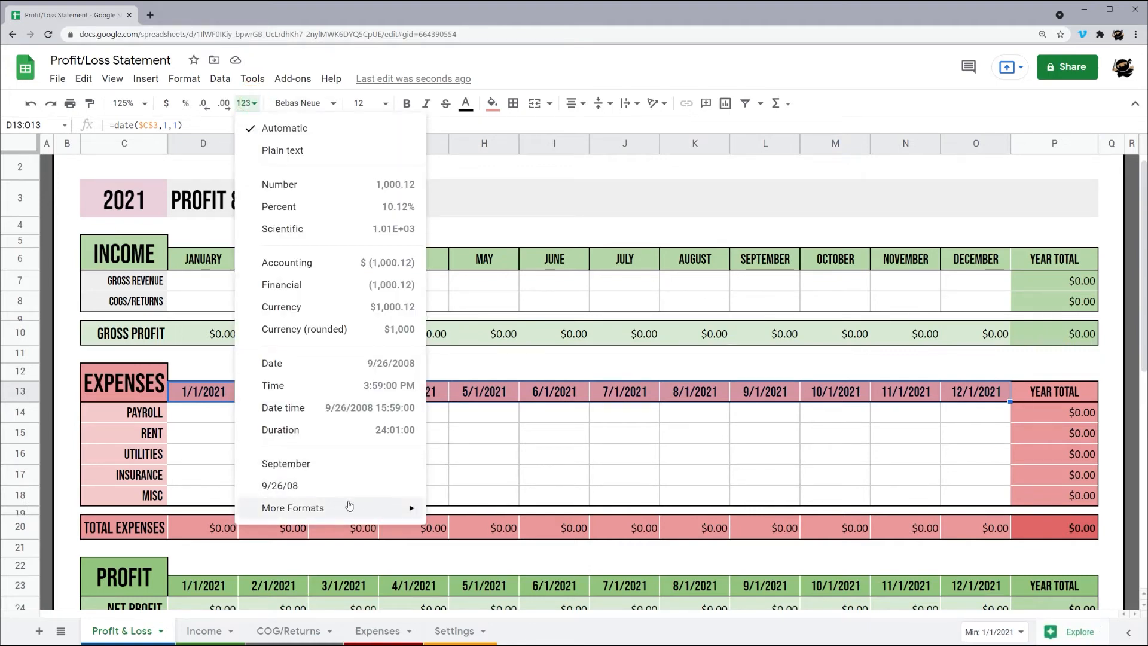
click(304, 468)
Format the Profit header dates in D23:O23 with the custom full month name format
scroll(299, 464, down, 3)
drag(214, 422, 1012, 426)
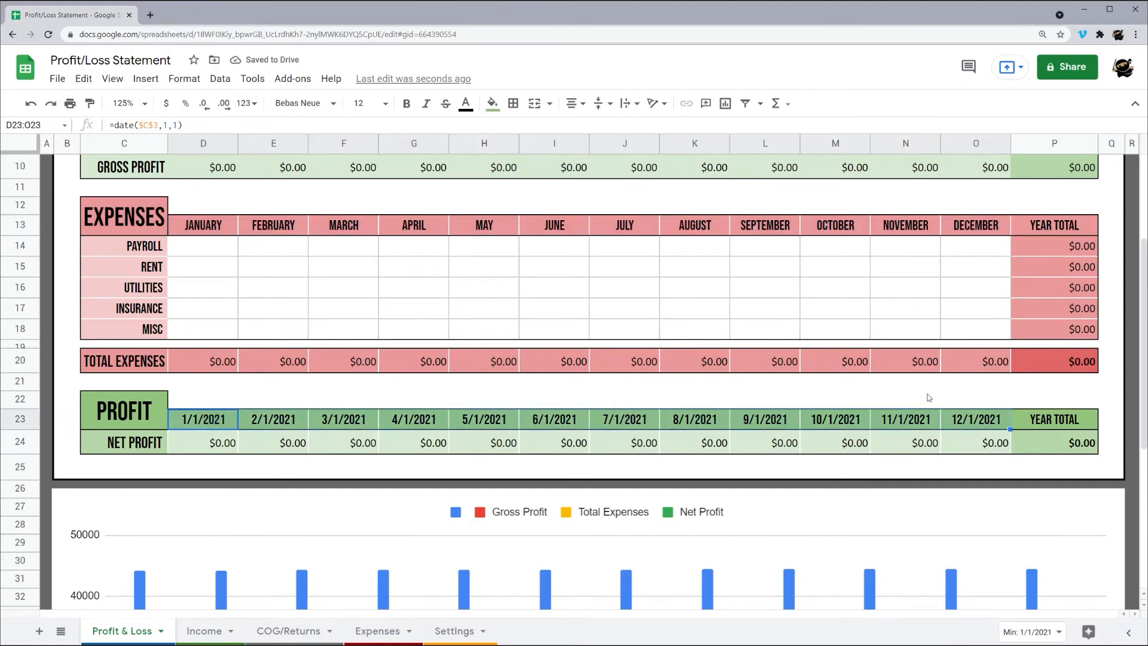
click(247, 103)
click(290, 463)
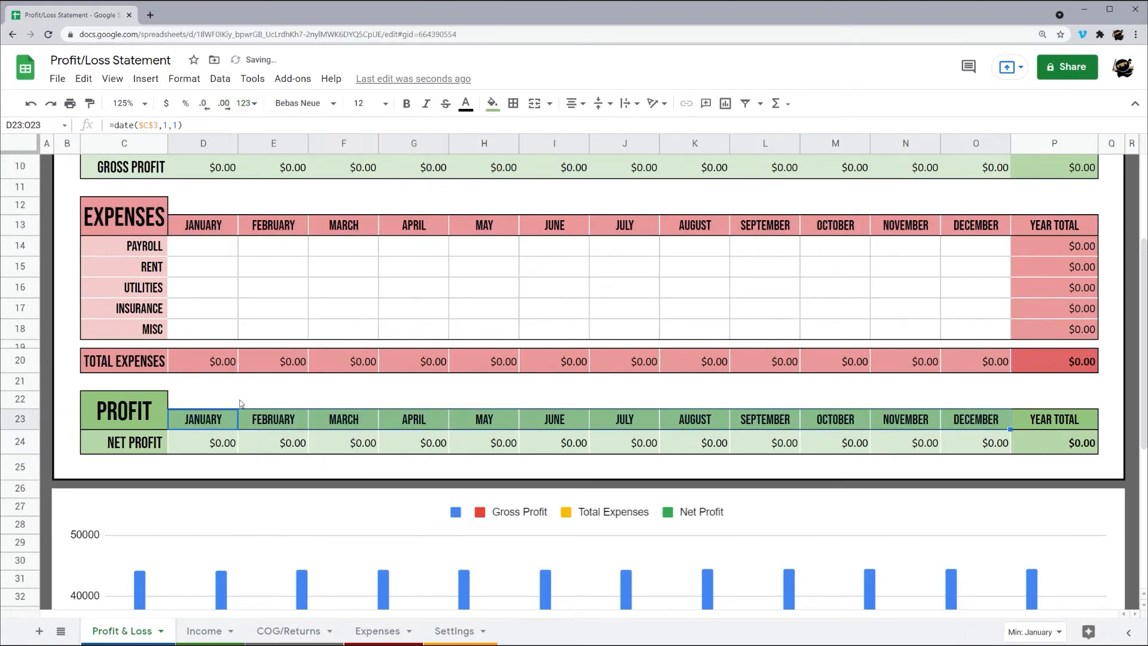
click(235, 394)
click(210, 419)
Start a SUMIFS formula in D7, the January gross revenue cell
scroll(431, 363, up, 1)
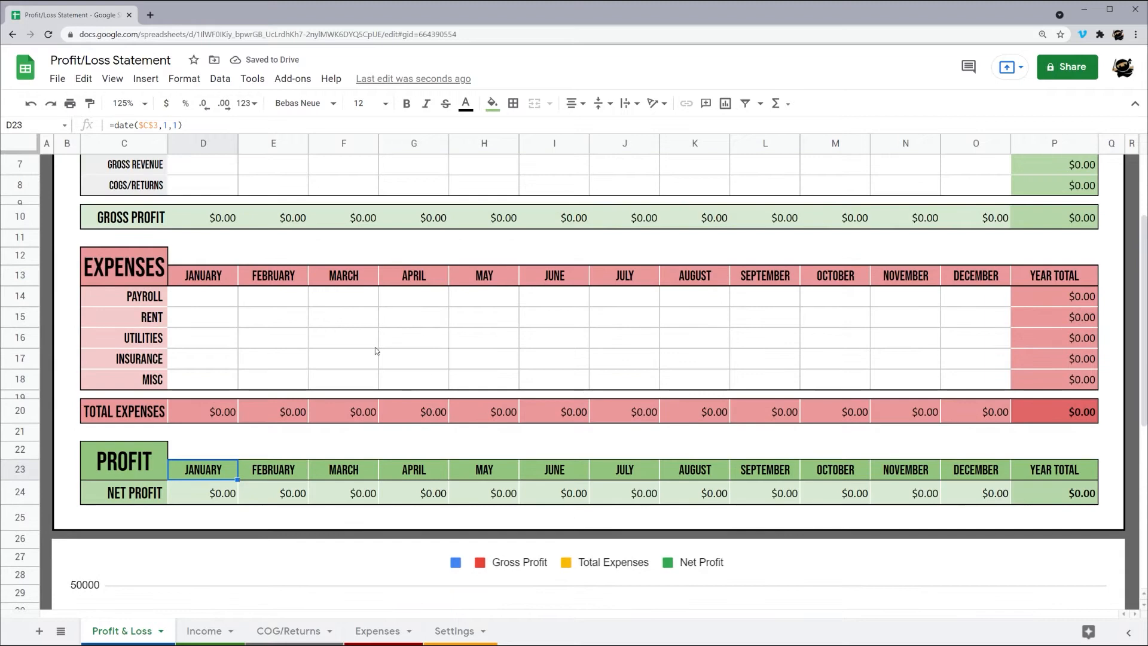
scroll(210, 322, up, 3)
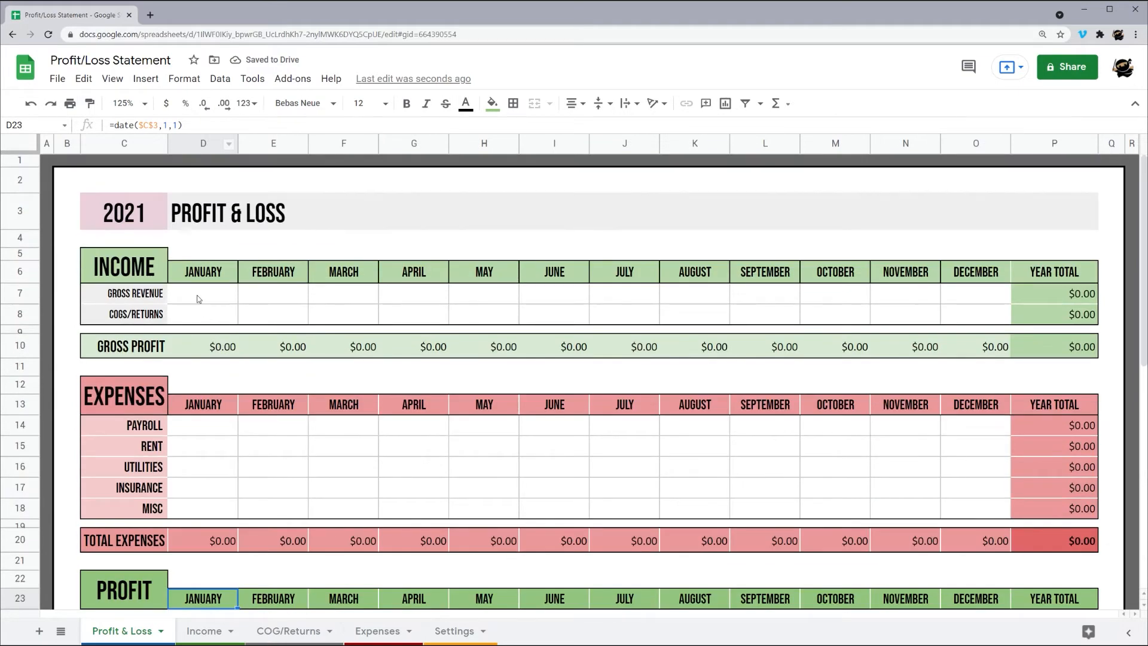
click(210, 278)
click(189, 299)
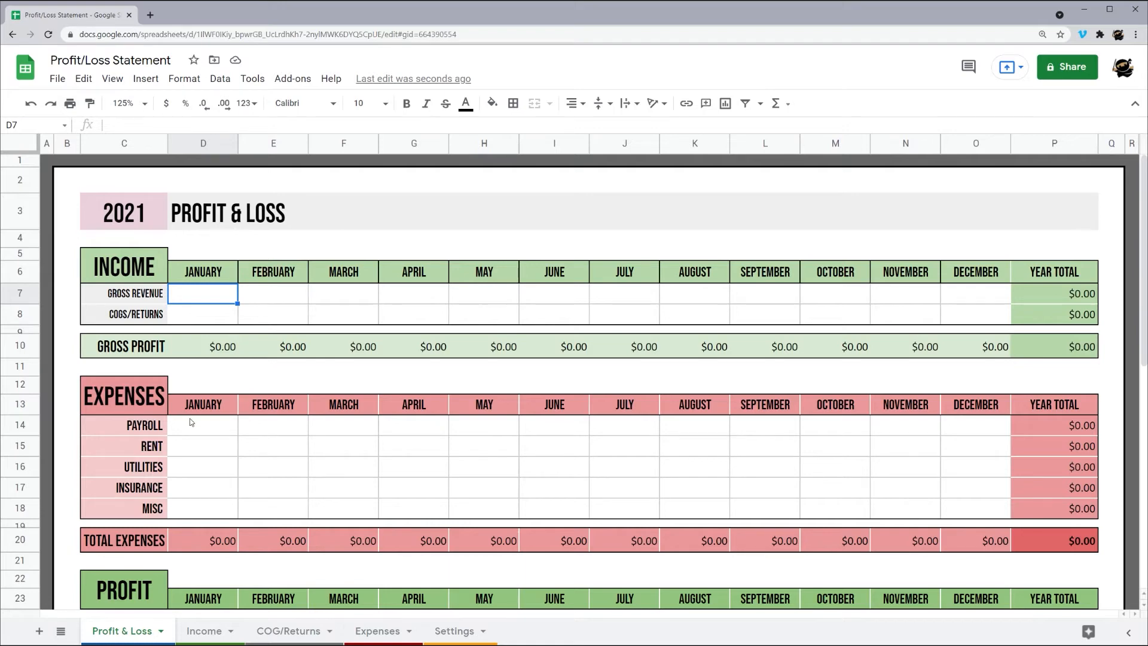
text(=)
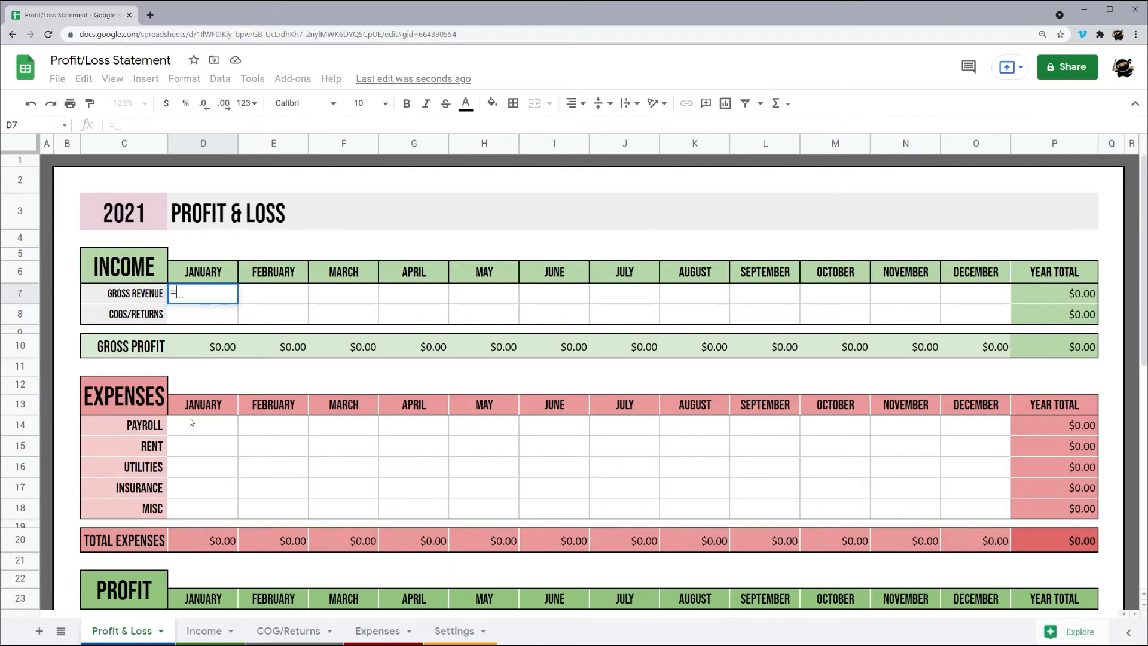
text(sumi)
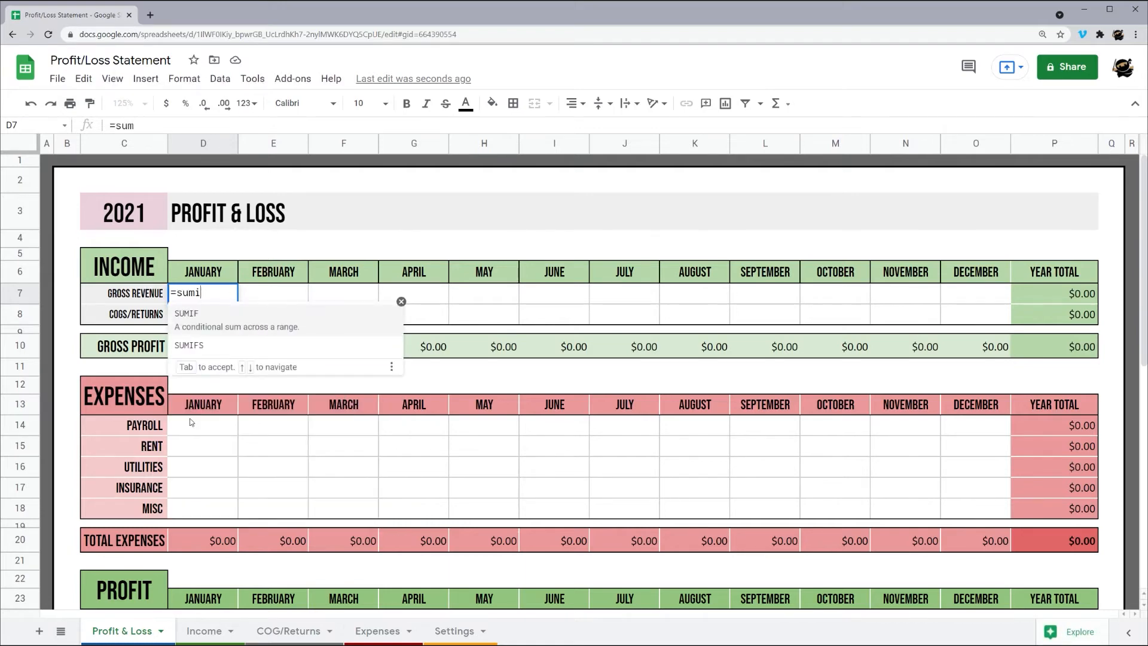
text(fs()
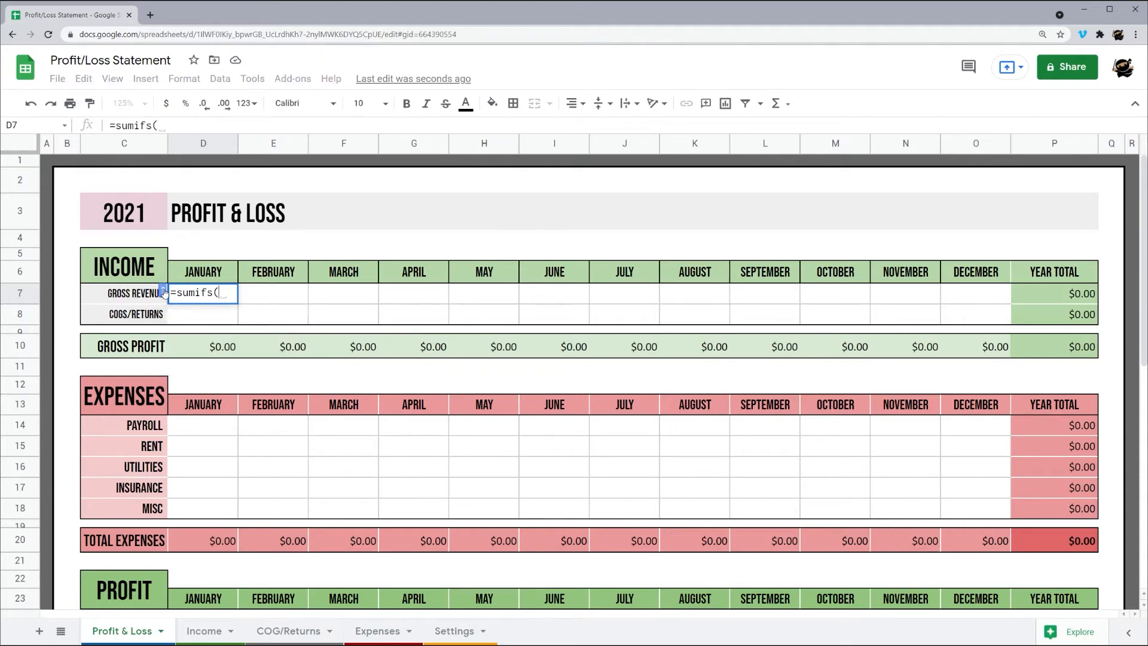
Read the SUMIFS help for its arguments and close it
click(162, 290)
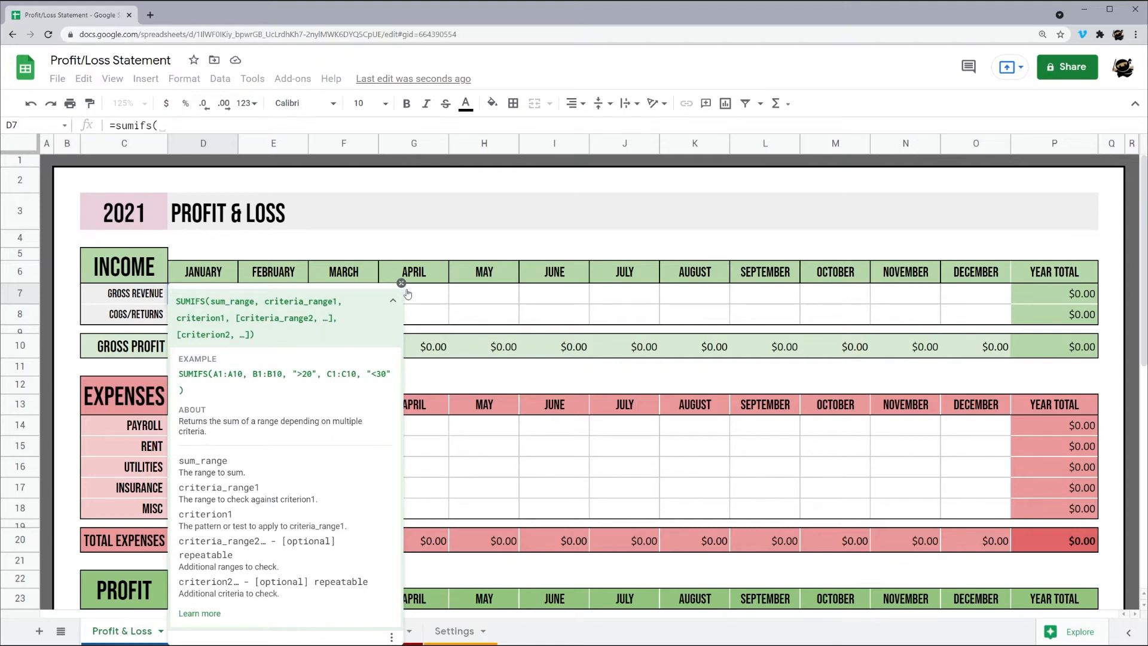
click(401, 282)
click(224, 293)
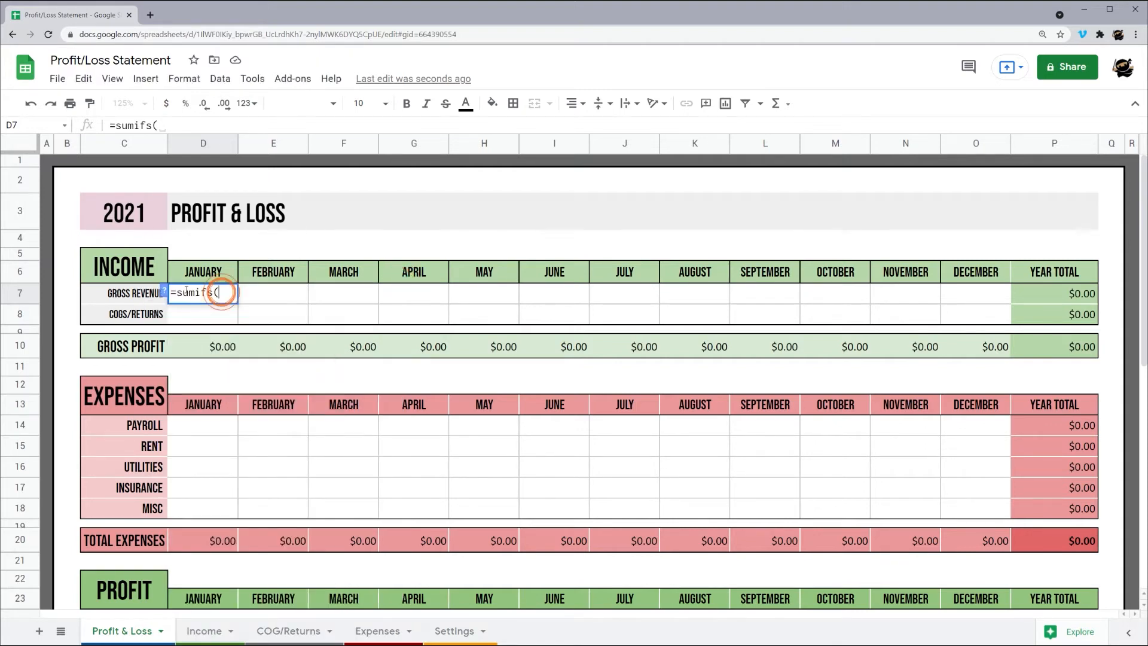
click(210, 633)
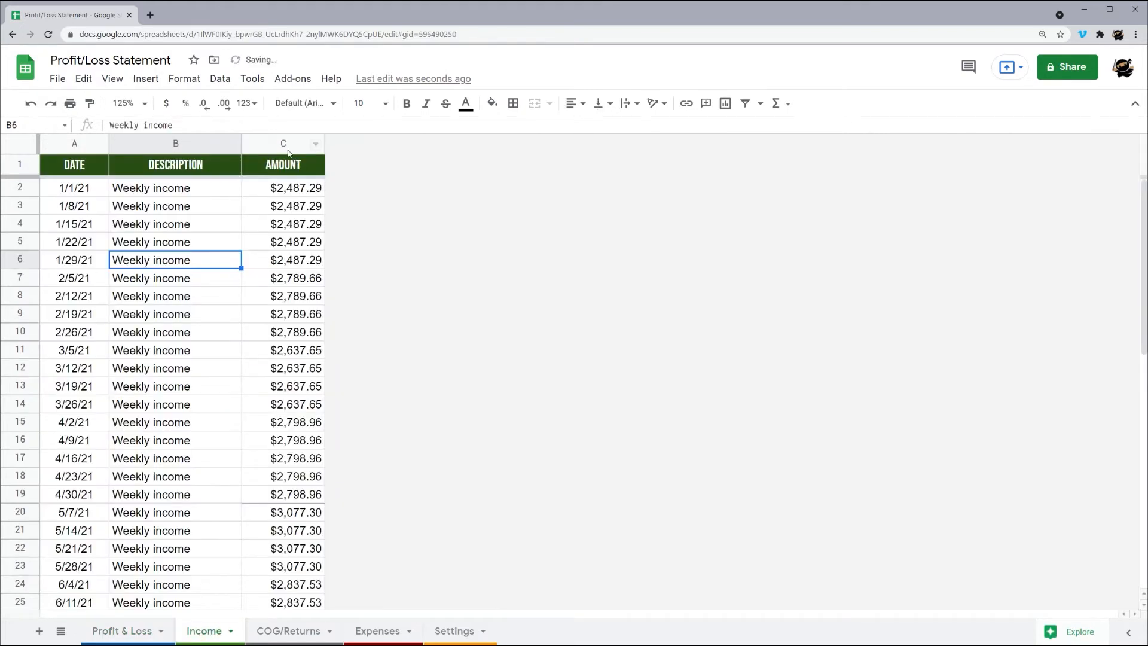
click(123, 629)
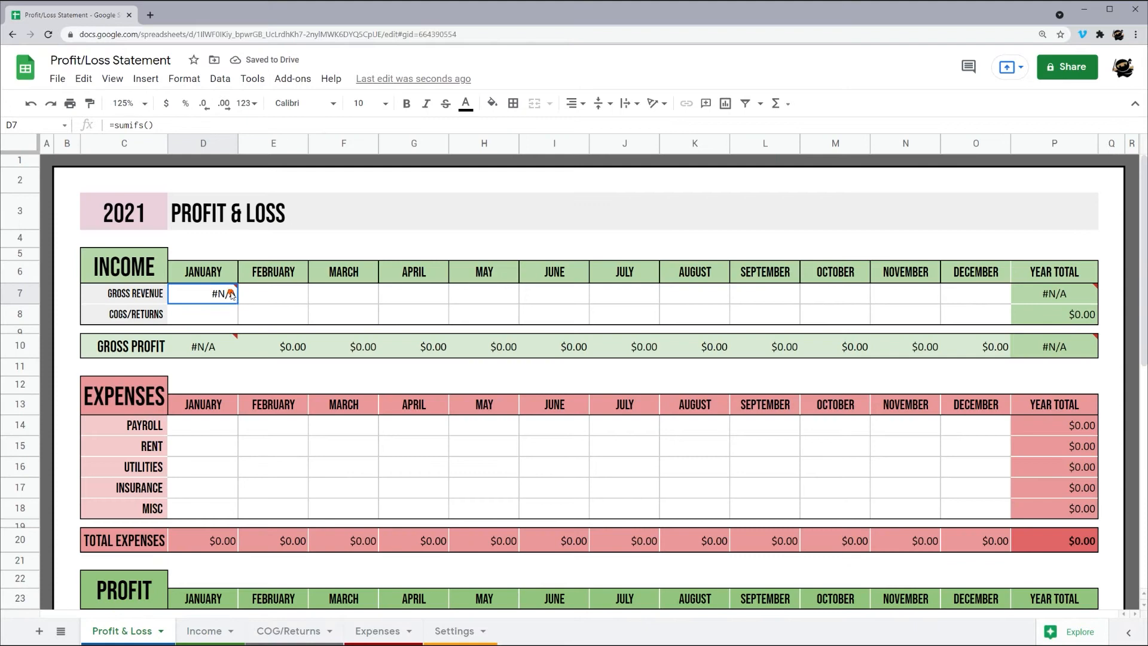
click(174, 127)
key(BackSpace)
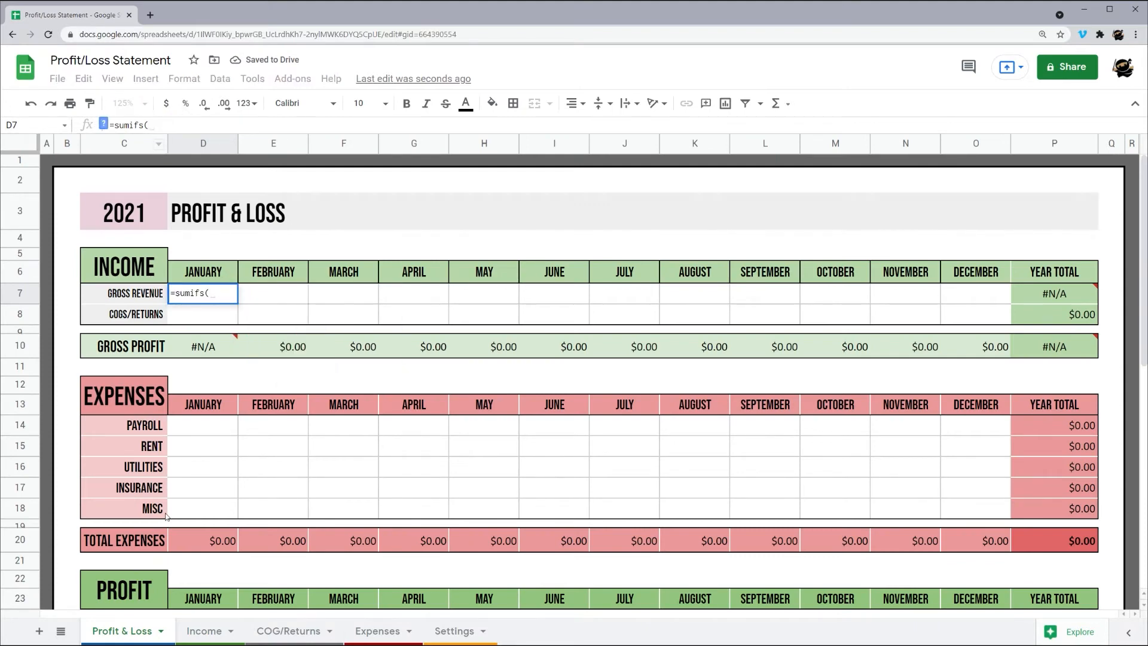
Give the D7 SUMIFS formula the sum range Income!C:C and the first criteria range Income!A:A
click(206, 631)
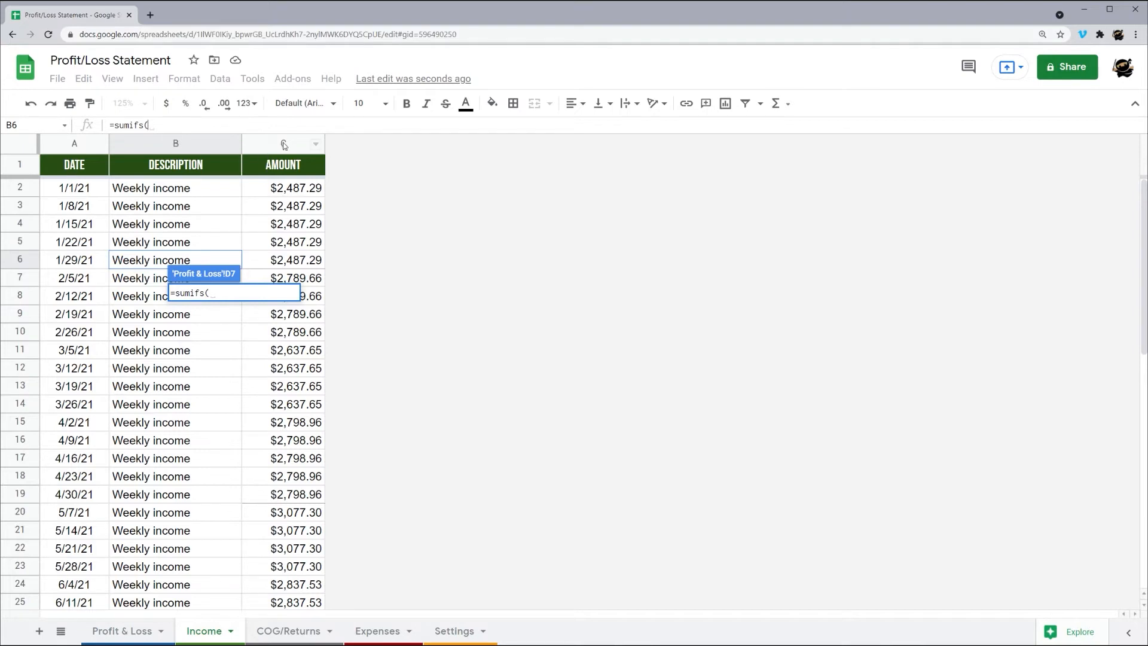
click(283, 143)
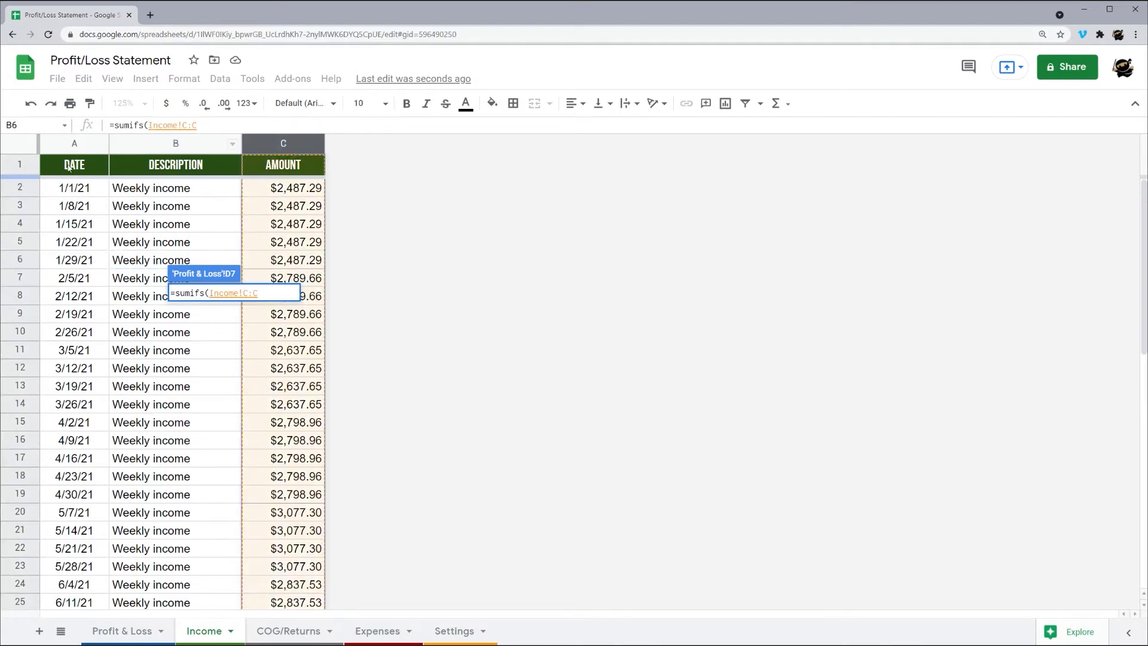
text(,)
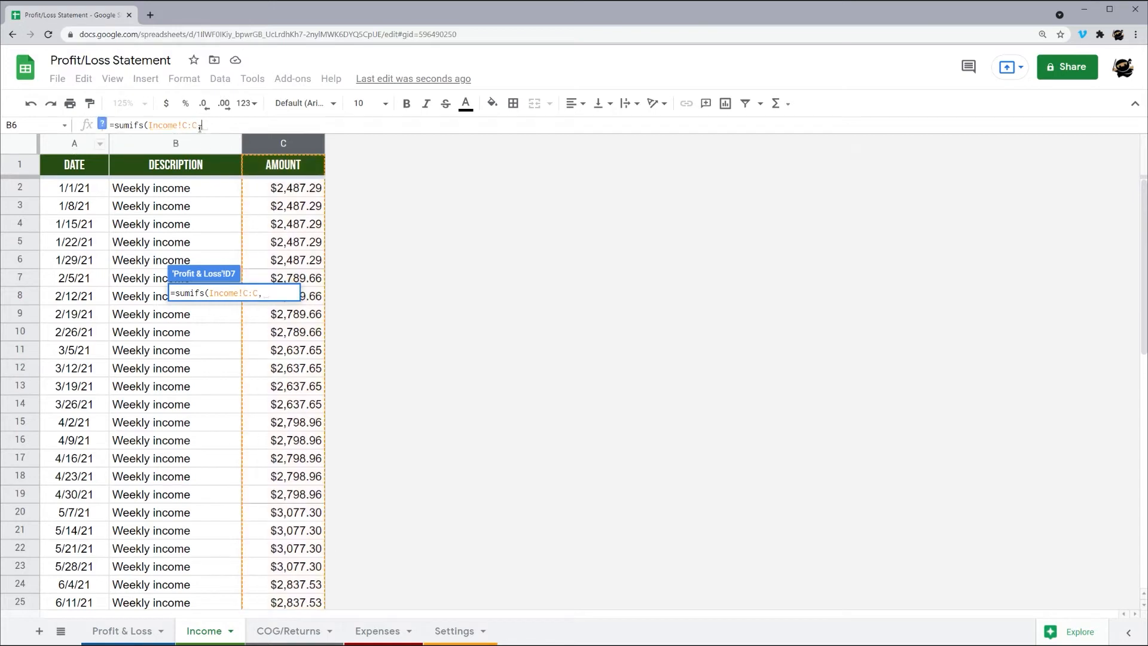
click(75, 144)
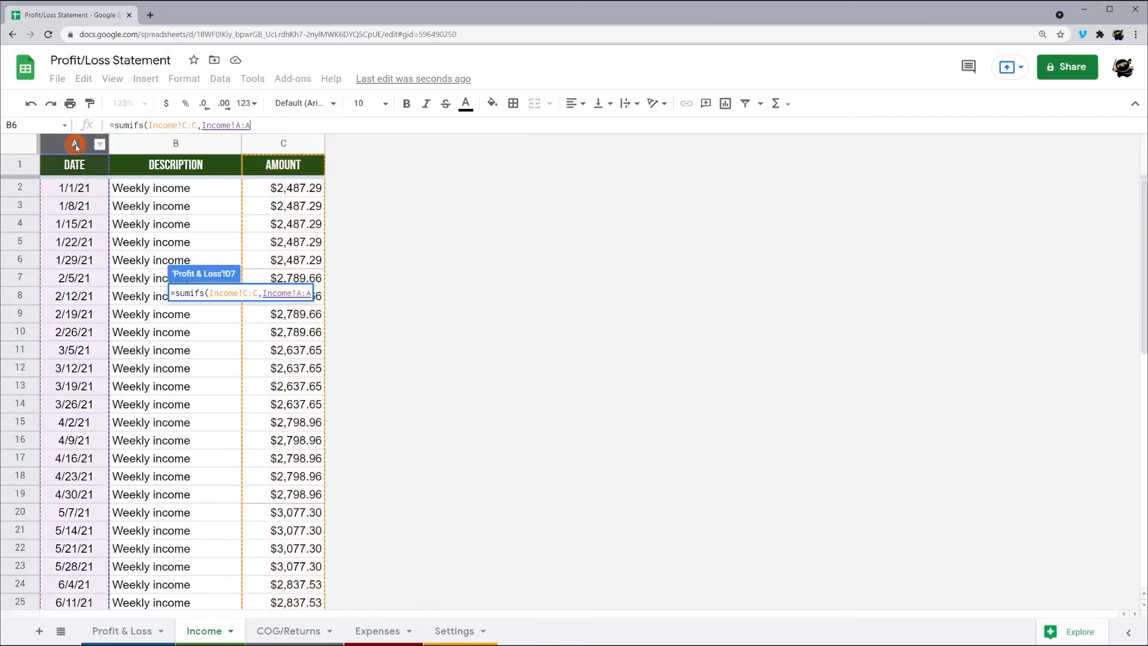
Add the first criterion ">="&D6 to the SUMIFS formula in D7
click(133, 630)
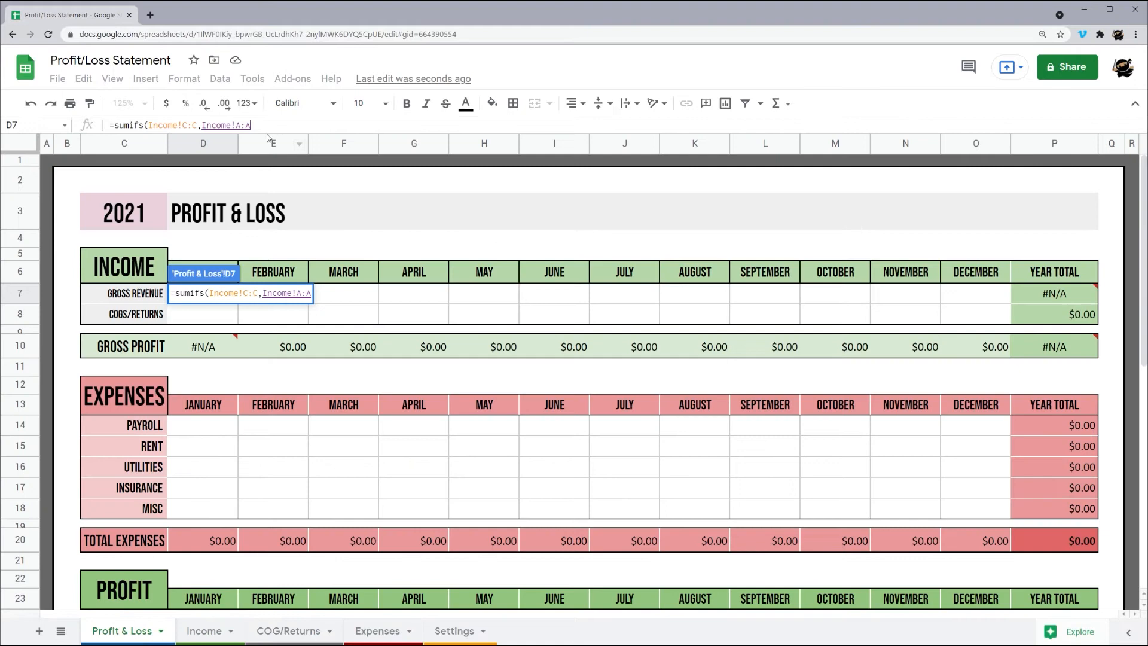
text(,)
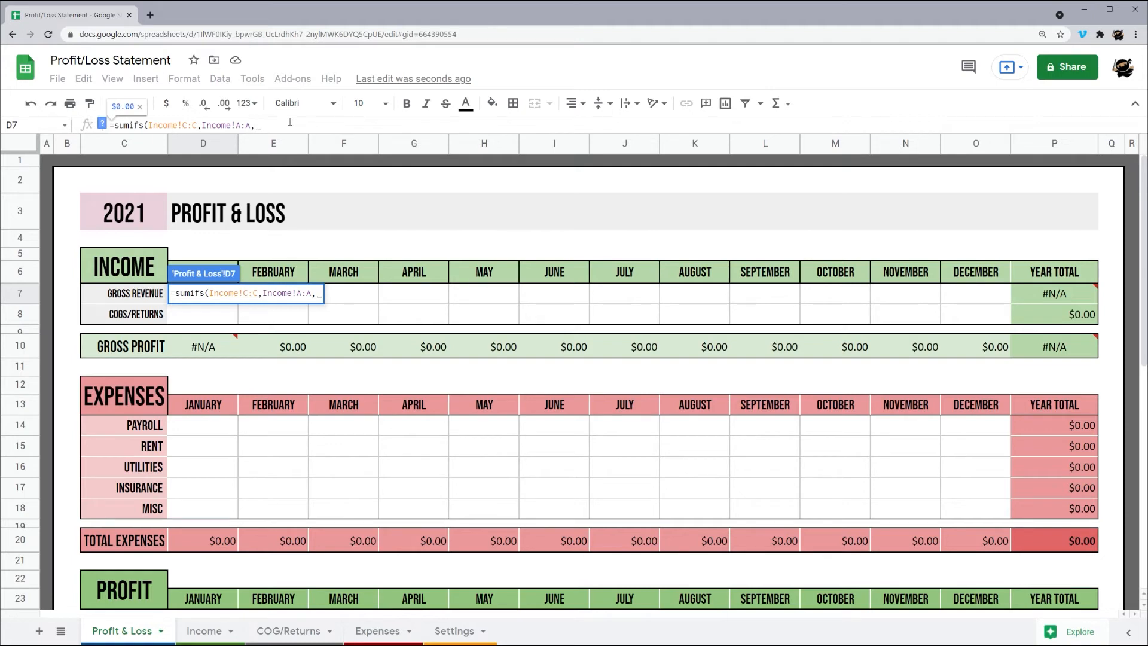
text(")
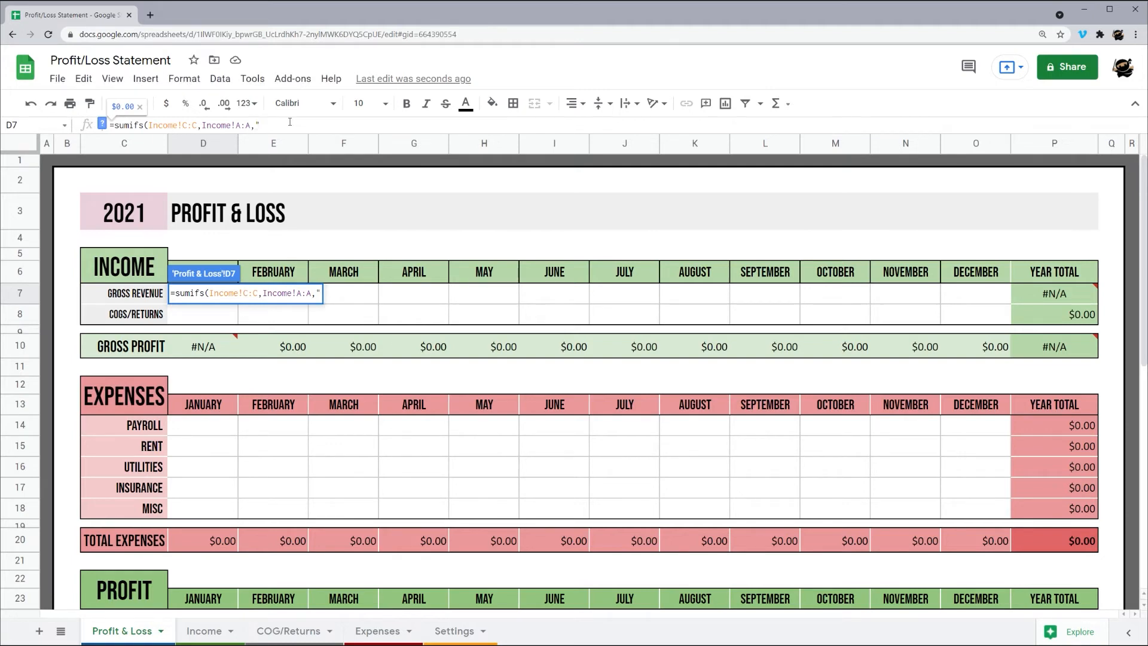
text(>=")
text(&)
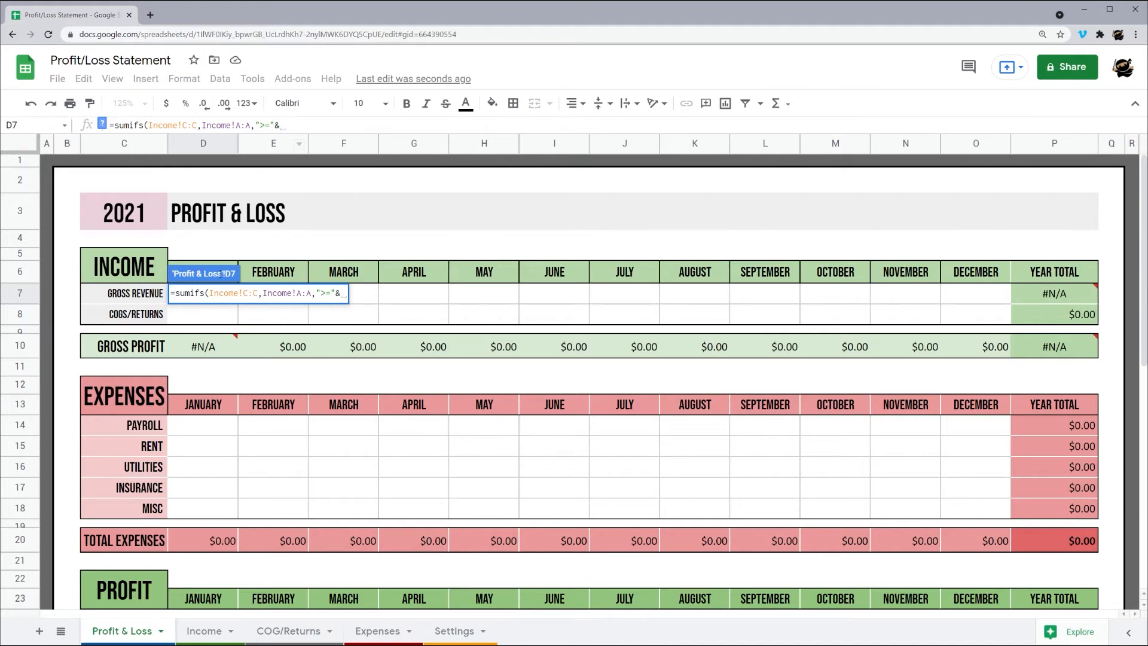
click(212, 263)
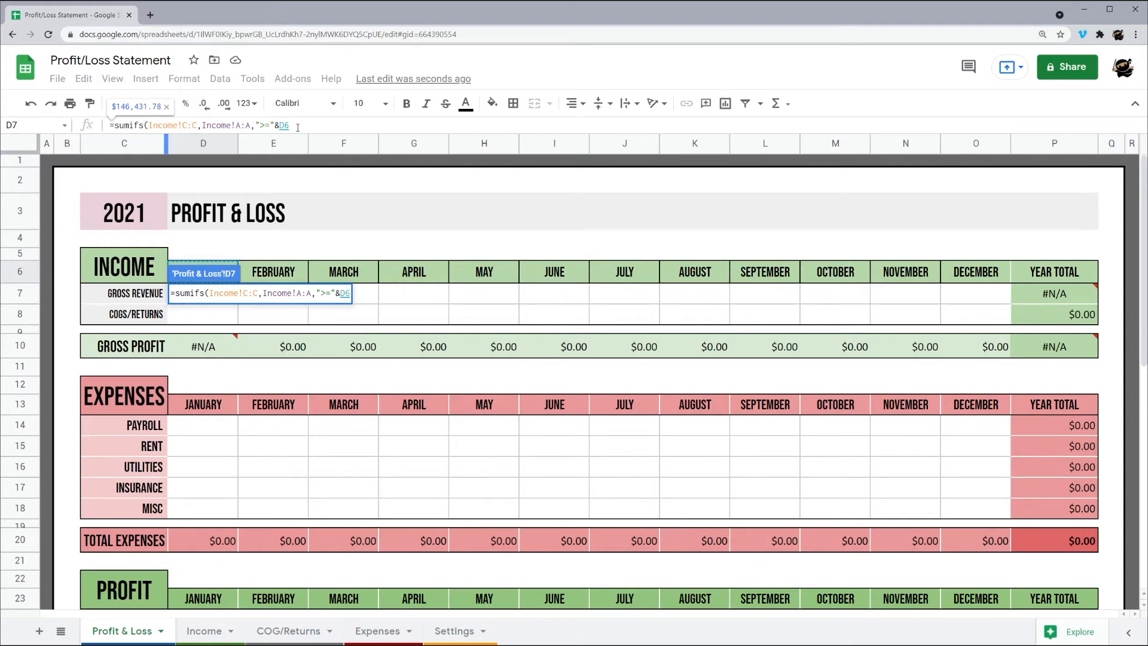
Duplicate the criteria pair Income!A:A,">="&D6 as a second pair at the end of the D7 formula
text(,)
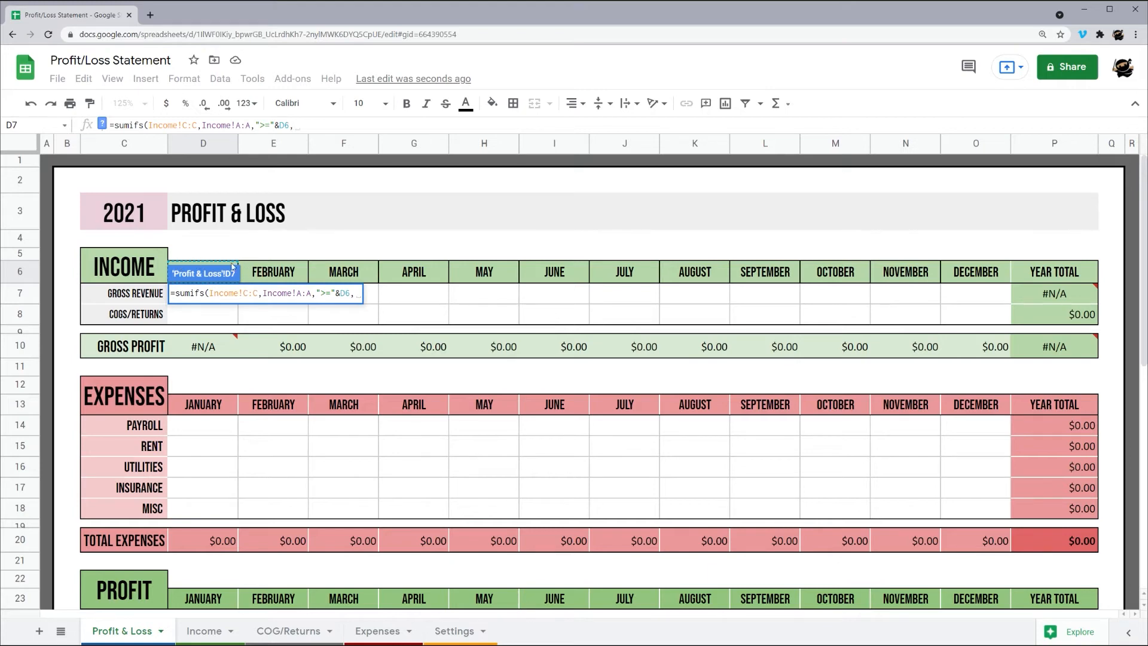
drag(203, 126, 292, 126)
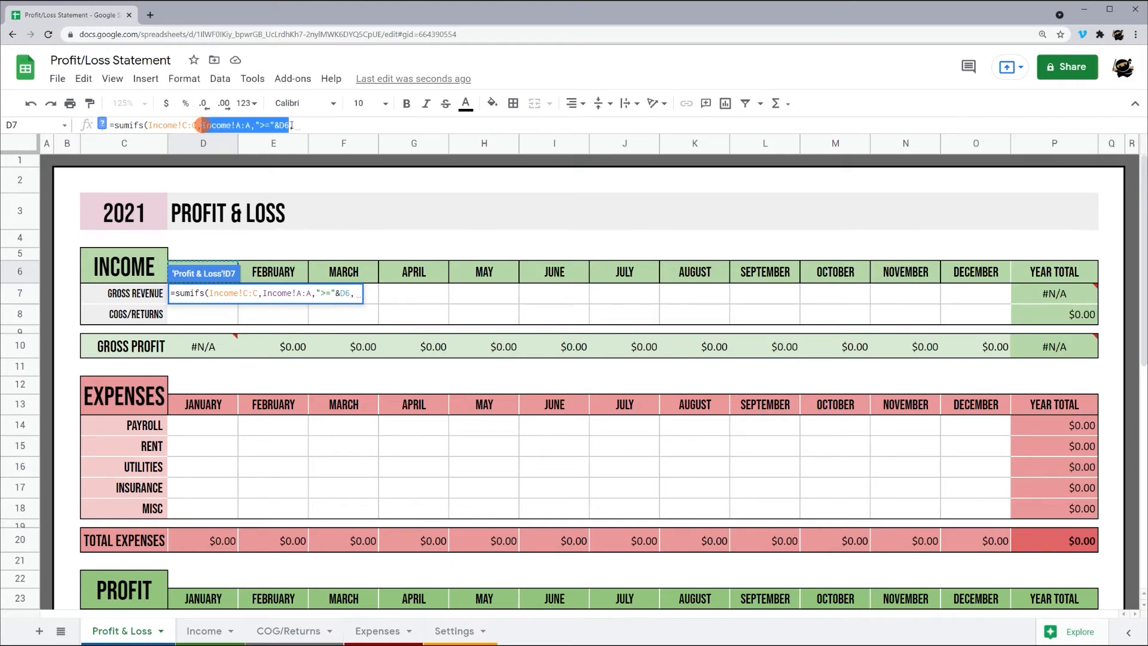
click(306, 125)
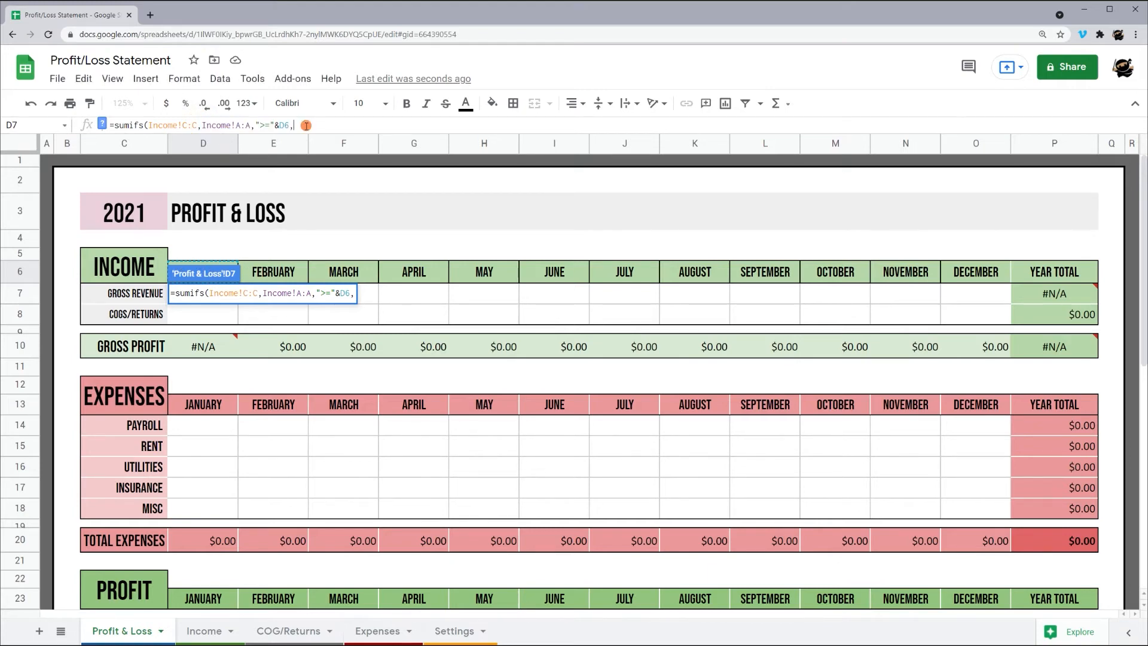
drag(203, 126, 291, 125)
key(ctrl+c)
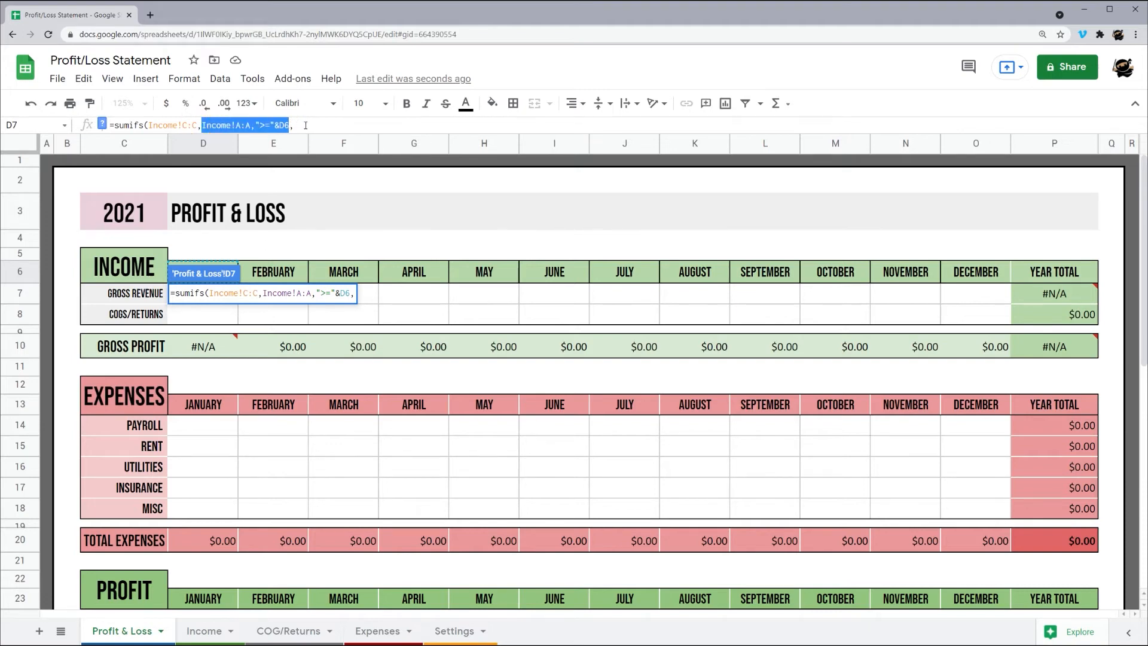
click(306, 125)
key(ctrl+v)
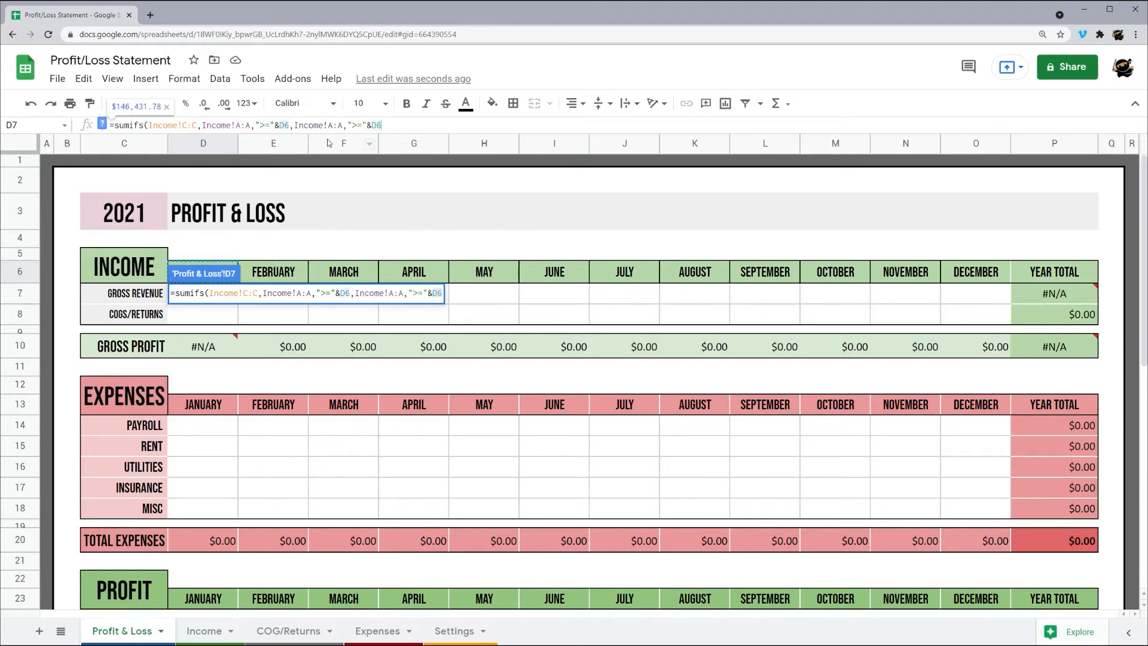
Change the second criterion in D7's SUMIFS formula to "<="&EOMONTH(D6,0), complete the formula and reject the autofill suggestion
double_click(356, 126)
text(<)
key(Right)
text(EOMONTH()
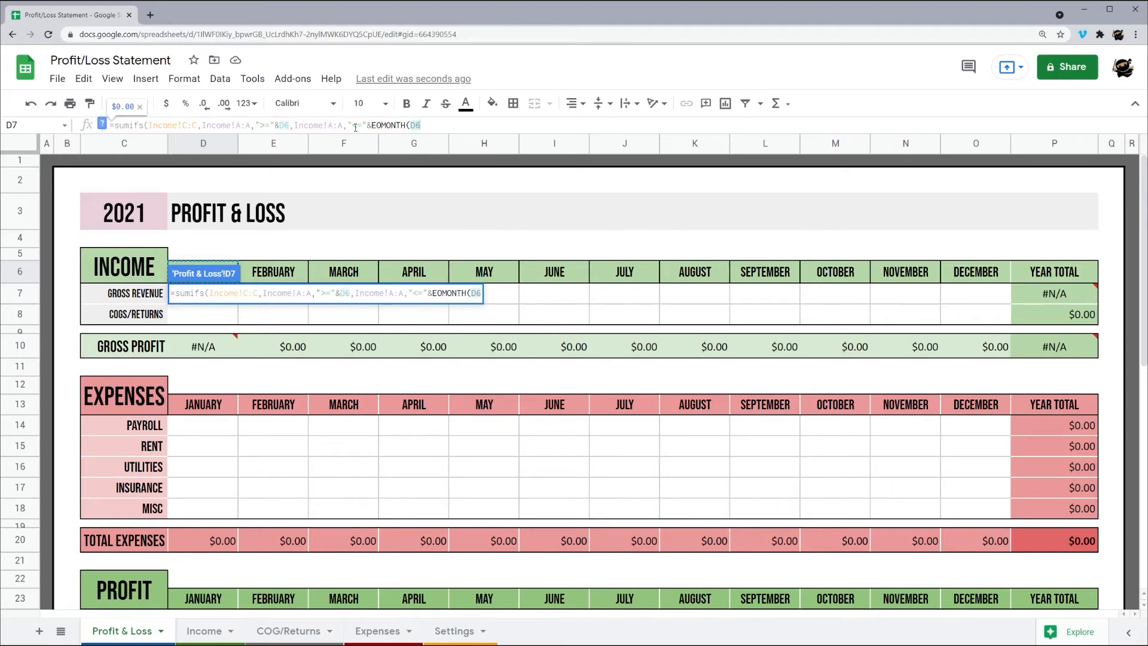
key(End)
text(,)
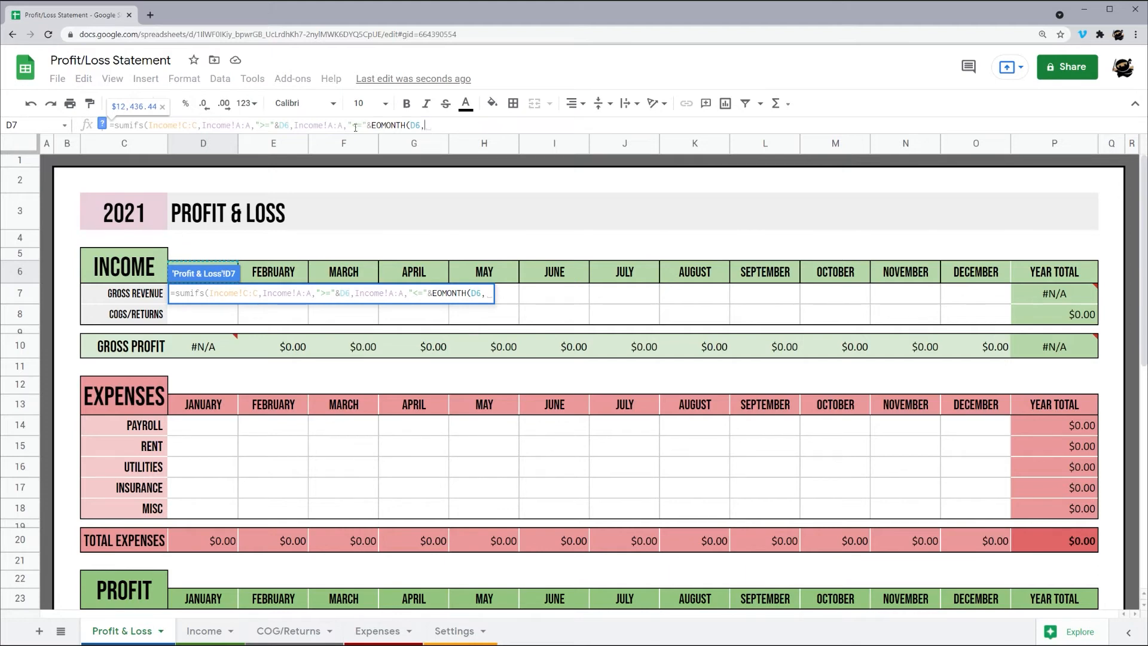
text(0))
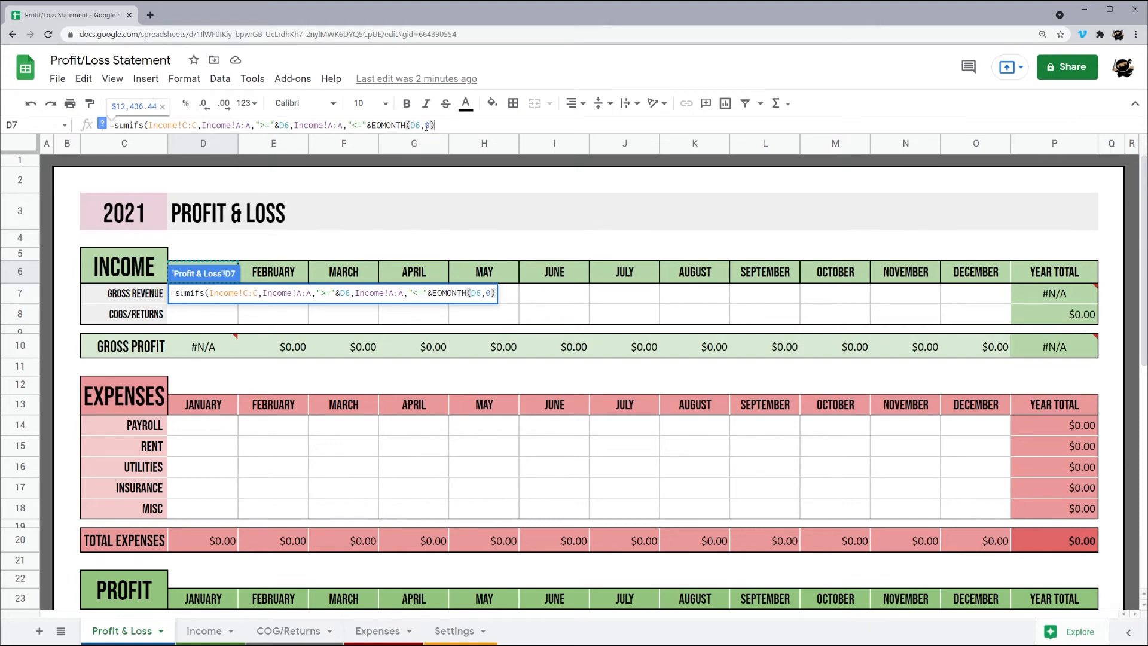
text())
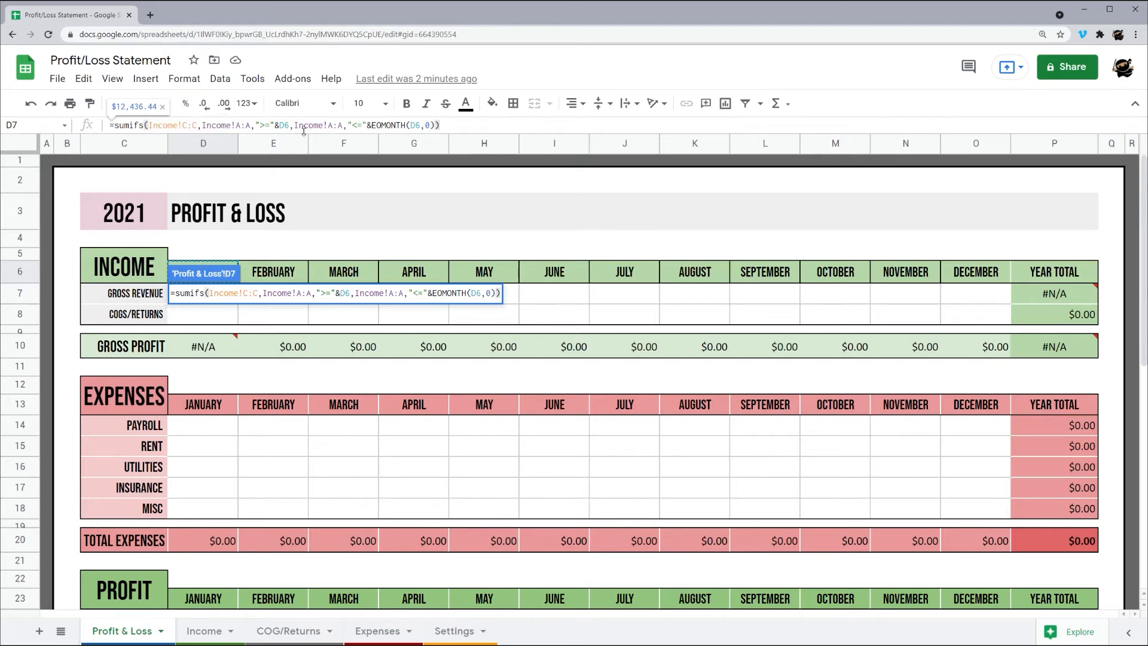
key(Return)
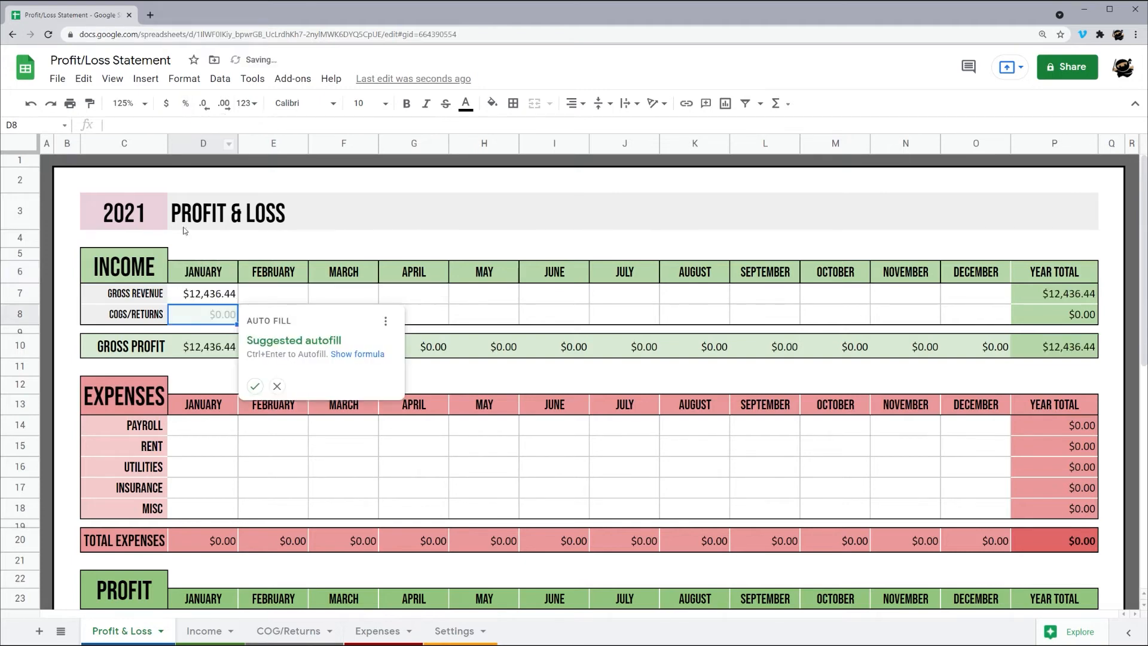
click(277, 385)
Examine the sum range and first criteria range in D7's SUMIFS formula, leaving the formula as is
click(210, 296)
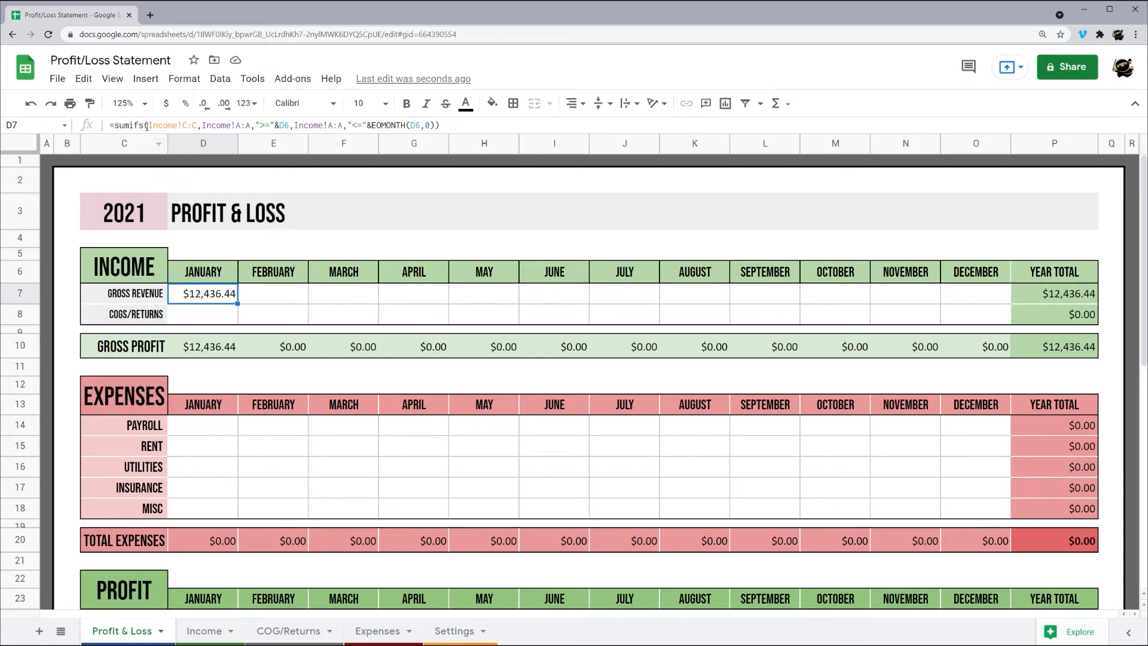
drag(150, 125, 195, 125)
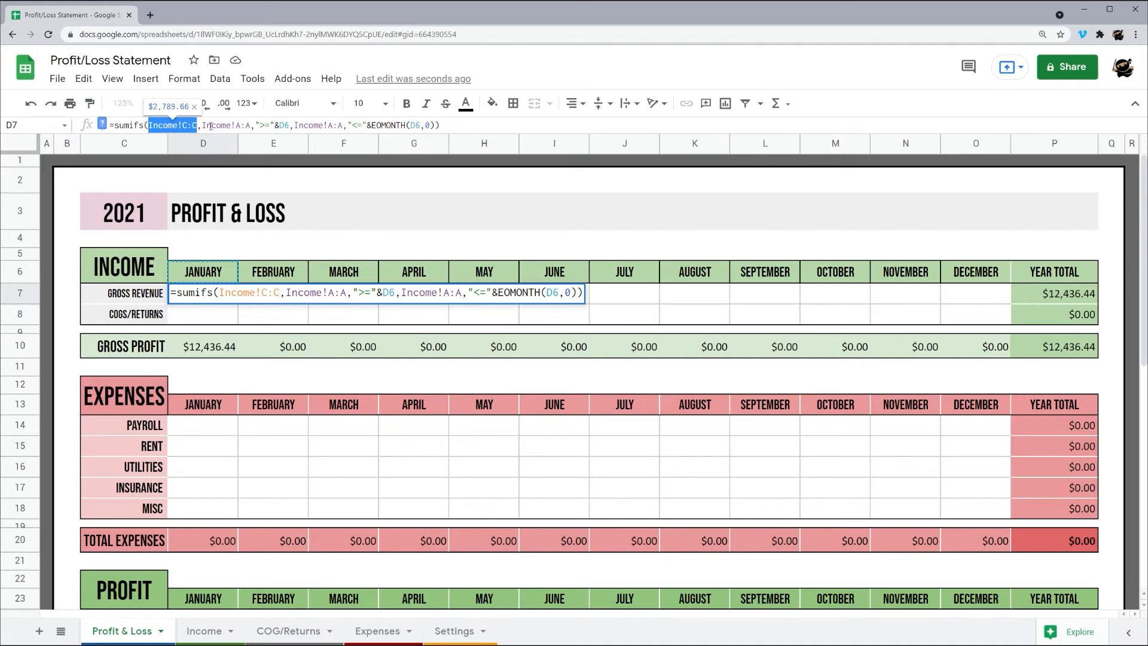
drag(205, 125, 253, 127)
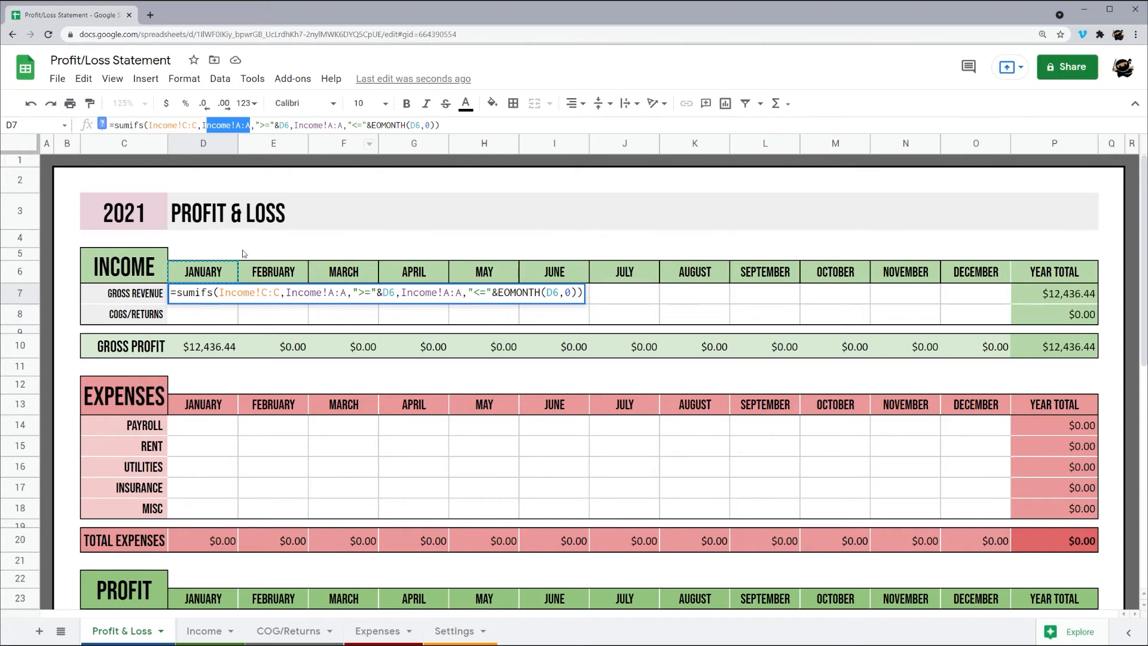
key(Escape)
click(204, 298)
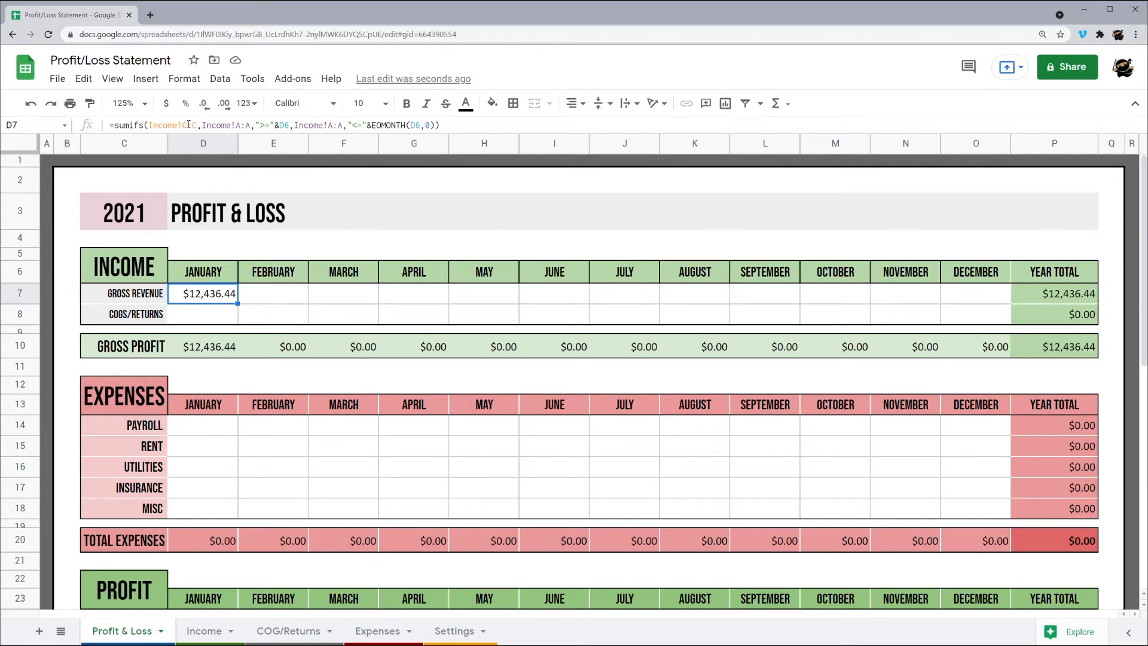
Try filling D7's formula into E7, compare the ranges of the two formulas, and clear E7
drag(238, 304, 286, 297)
click(286, 293)
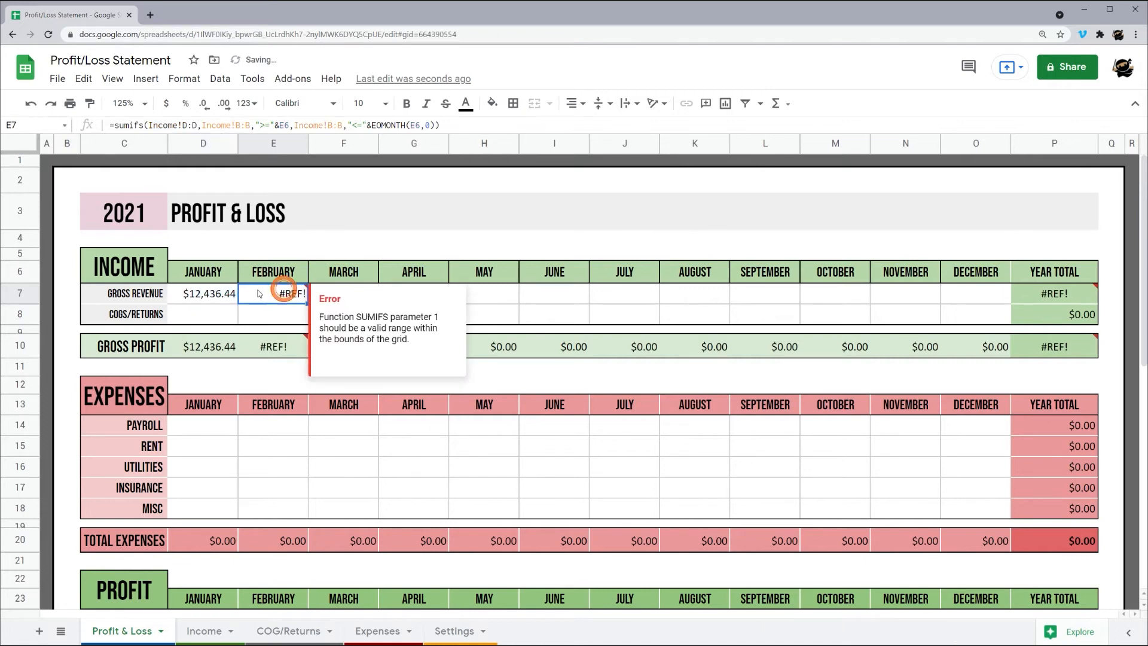
click(211, 290)
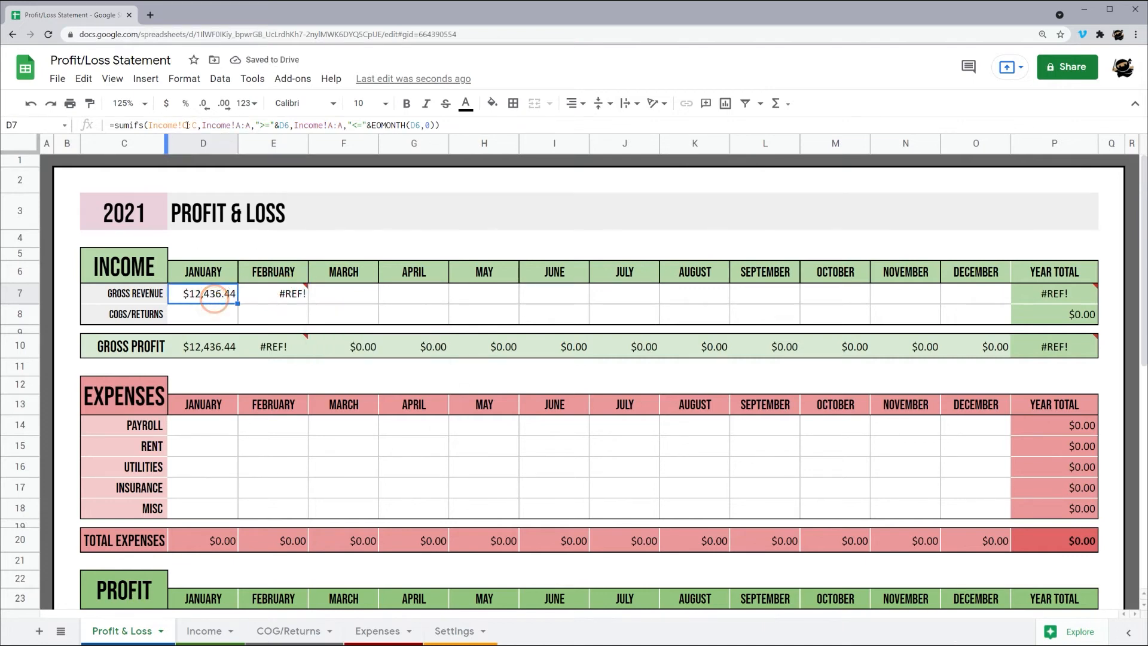
click(284, 296)
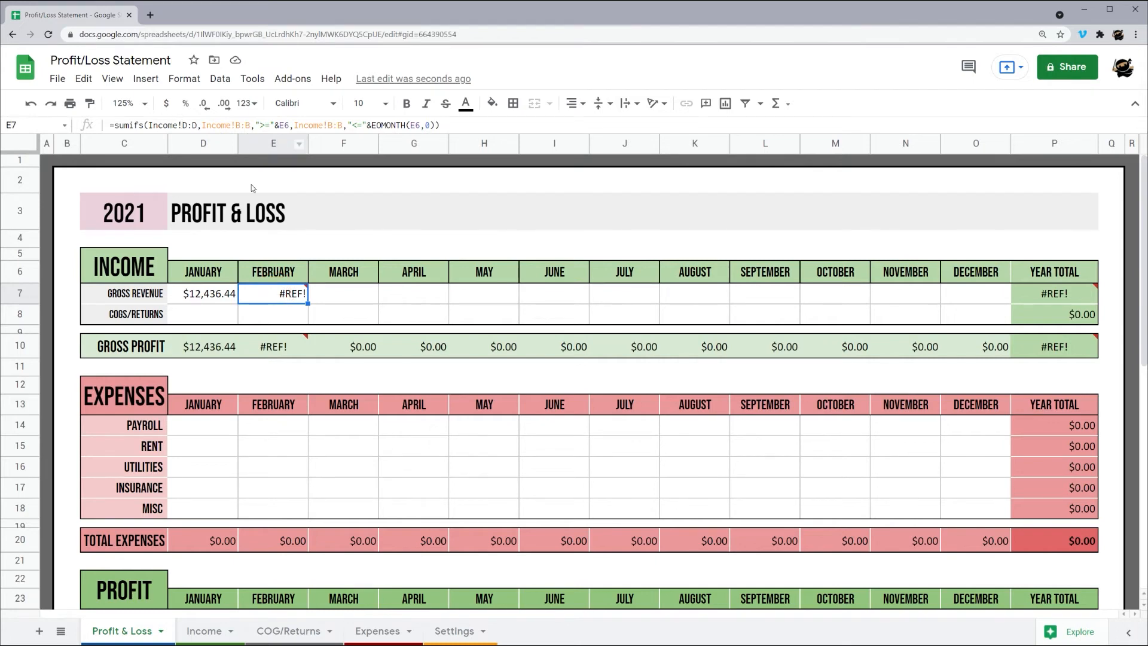
key(Delete)
Make the Income ranges in D7's formula absolute as Income!$C:$C and both criteria ranges Income!$A:$A
click(218, 293)
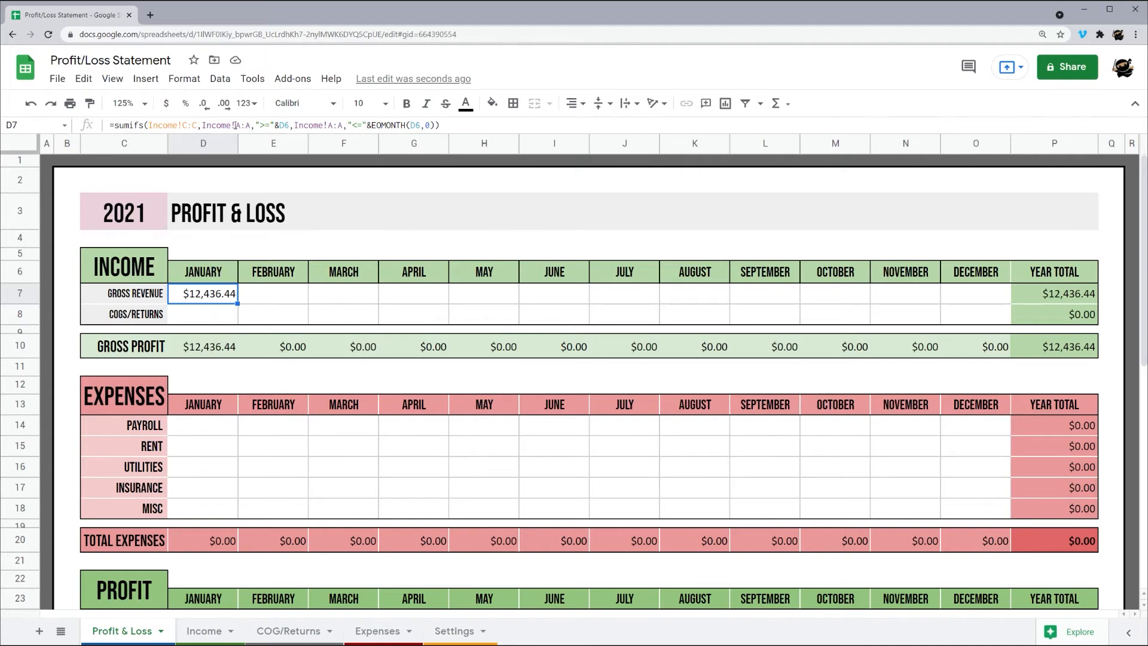
click(221, 127)
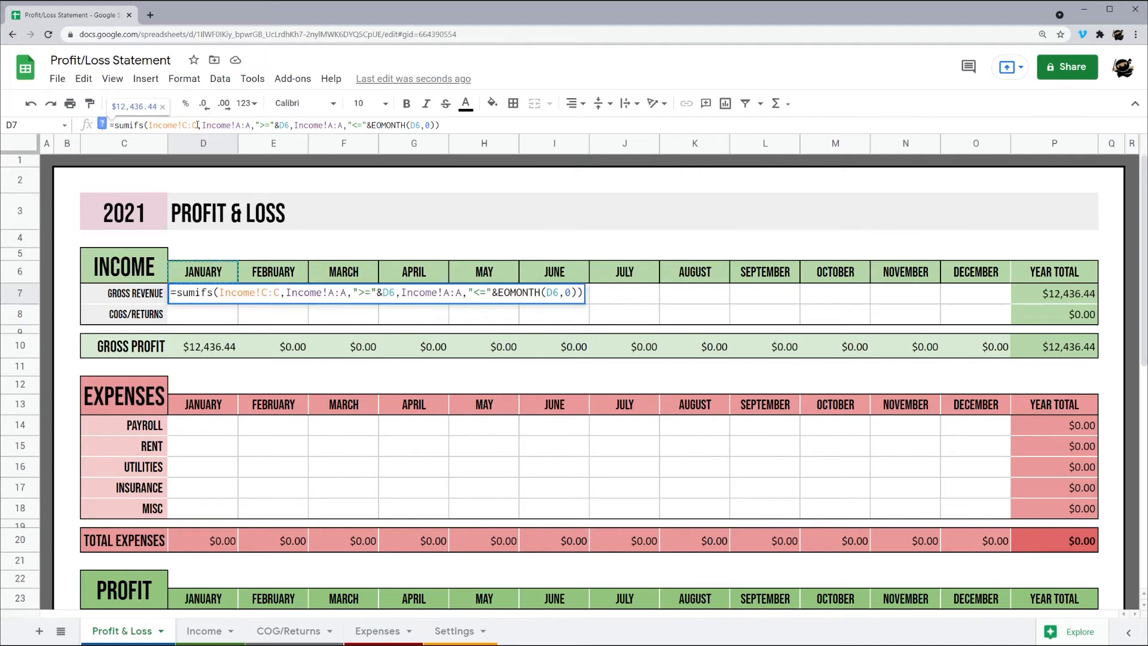
key(F4)
click(253, 125)
key(F4)
click(357, 124)
key(F4)
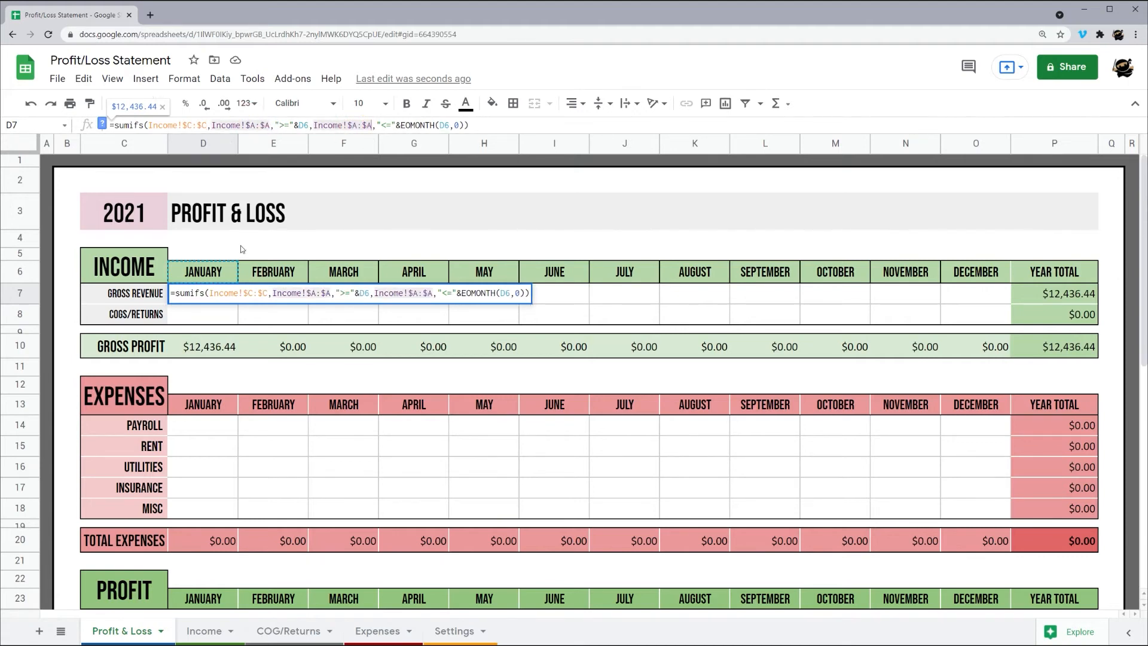
key(Return)
Copy the January gross revenue formula from D7 into the February cell E7
click(232, 296)
drag(237, 303, 277, 304)
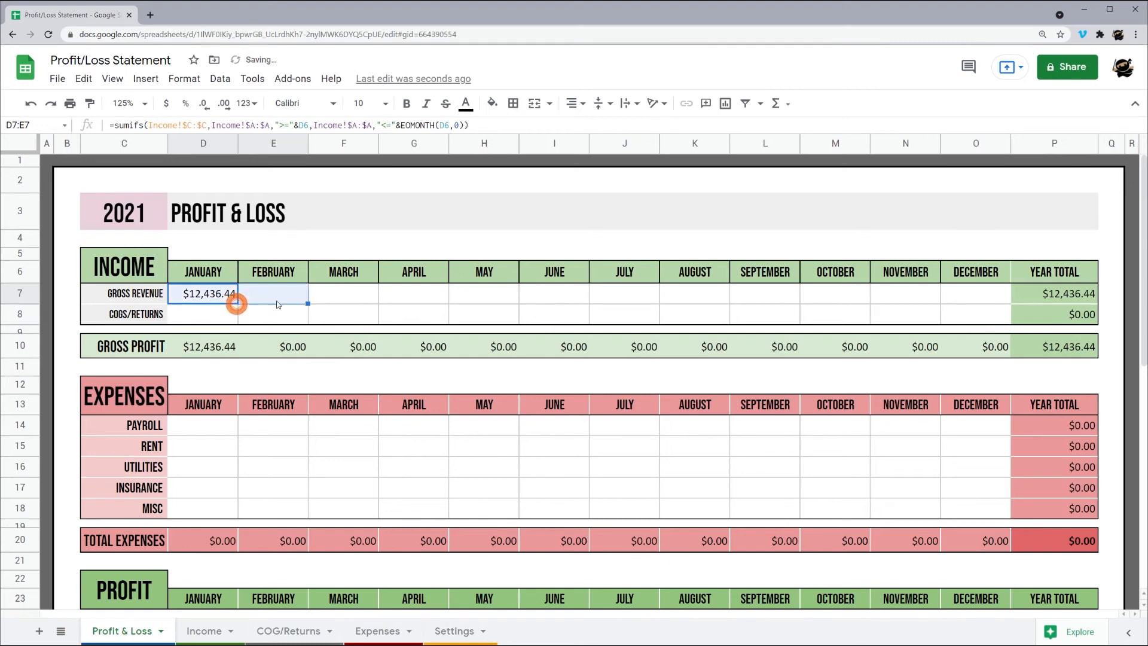
click(275, 296)
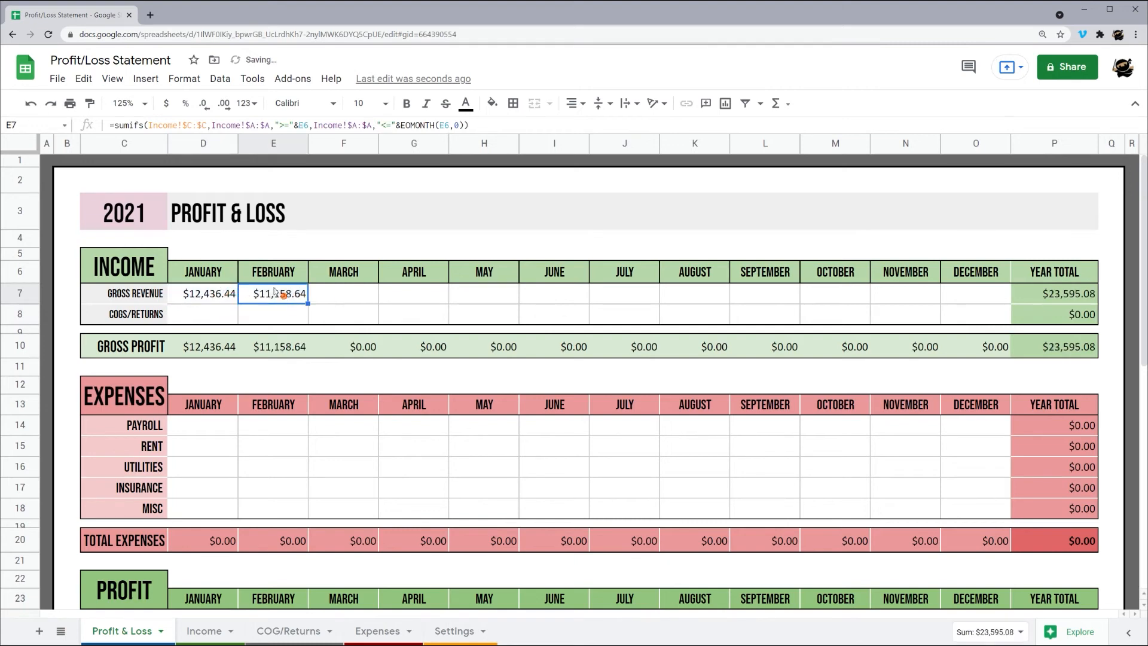
Try locking the row of the first E6 reference in E7's formula as E$6, and remove the lock
click(299, 126)
double_click(302, 126)
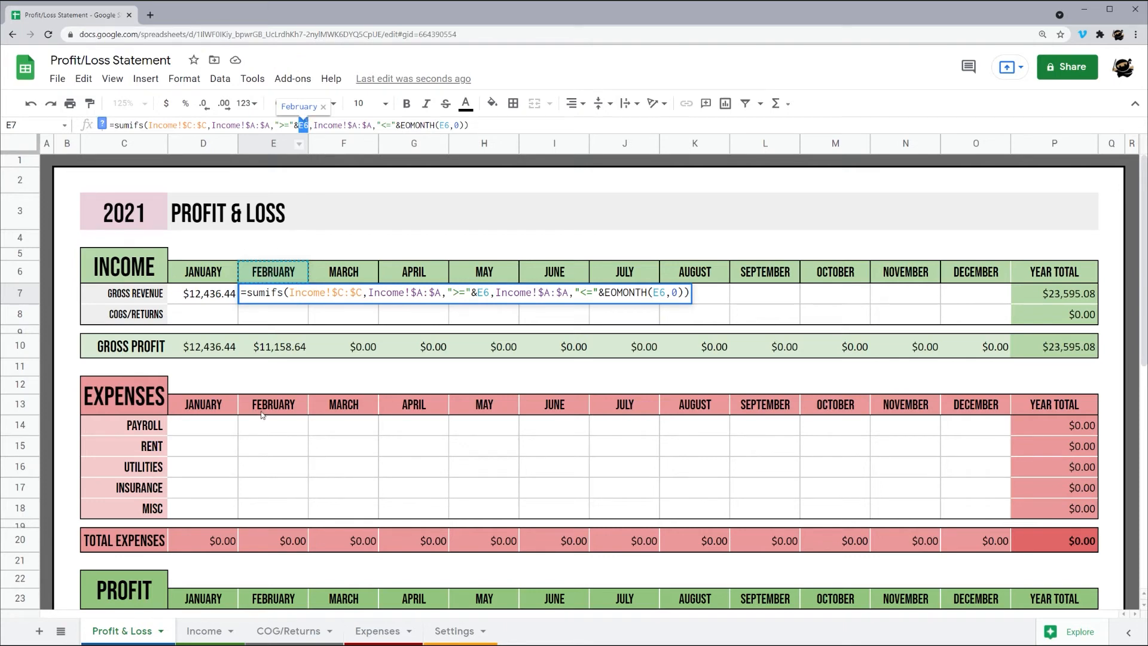
click(307, 125)
click(303, 125)
text($)
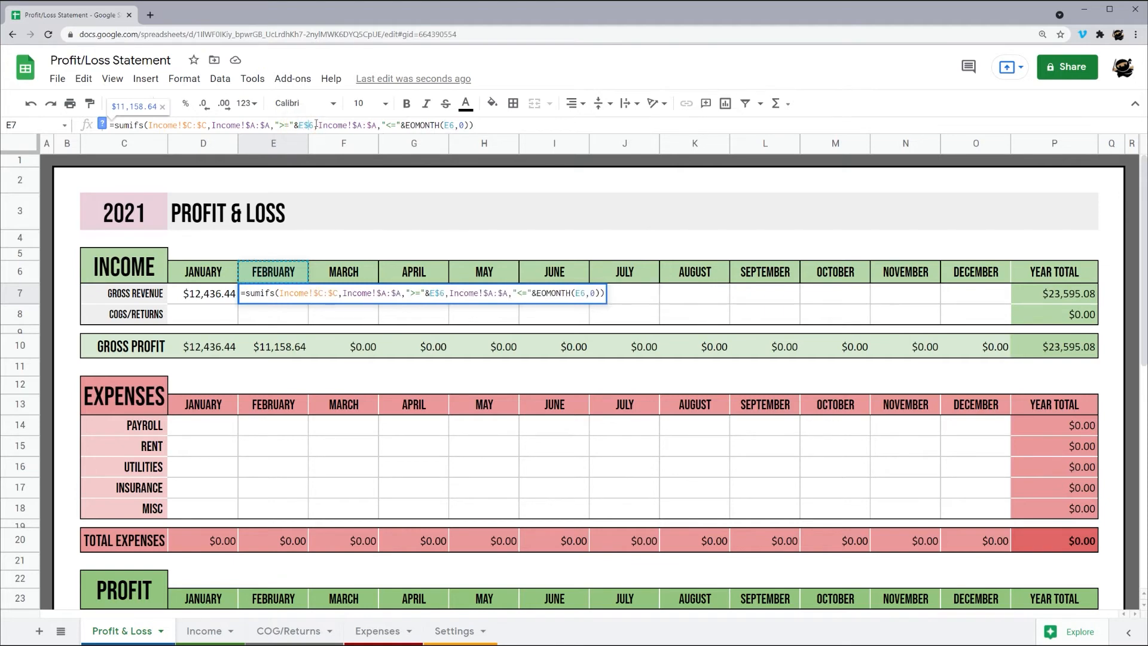
key(BackSpace)
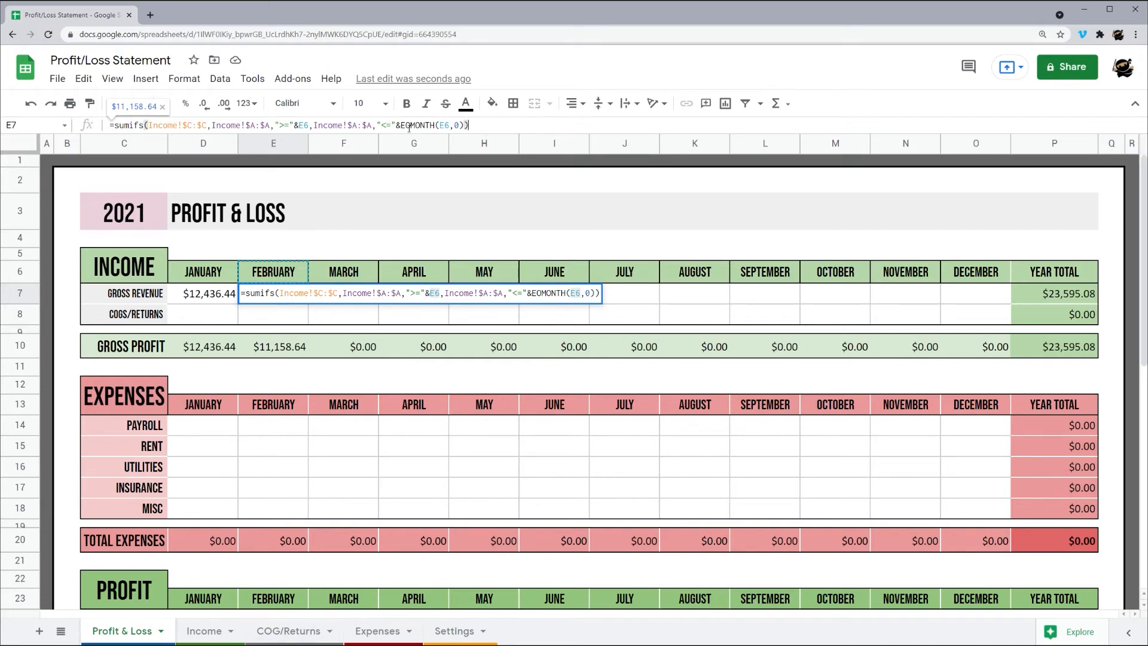
key(Return)
Fill the gross revenue formula from E7 across to December in O7 and check the January to June cells
click(264, 290)
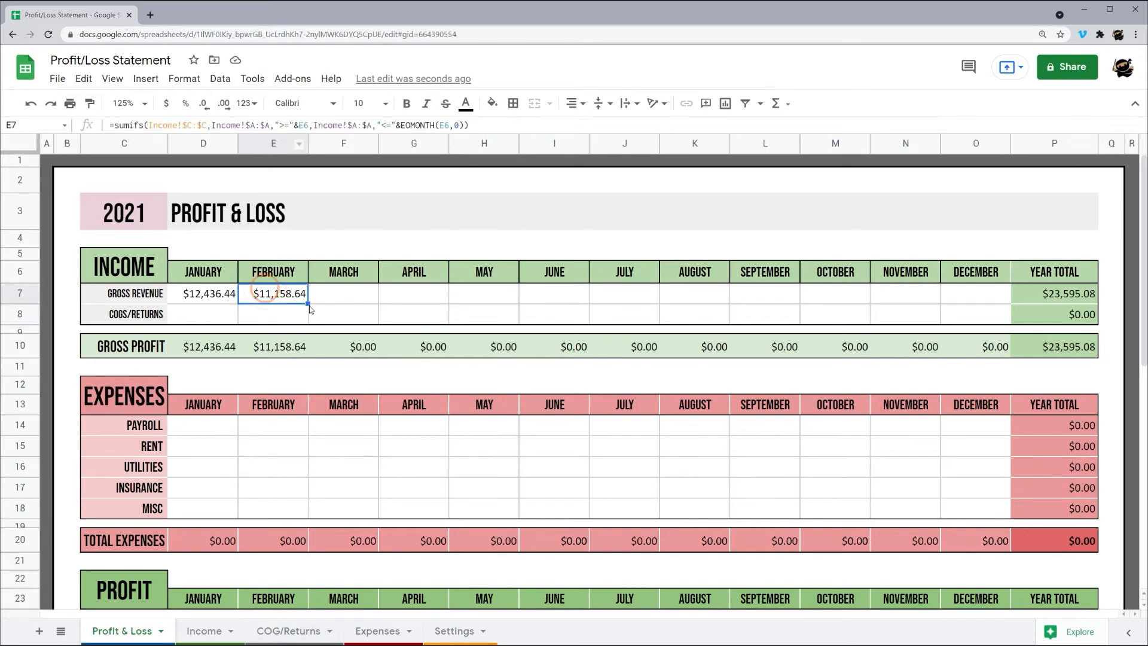
drag(308, 304, 959, 301)
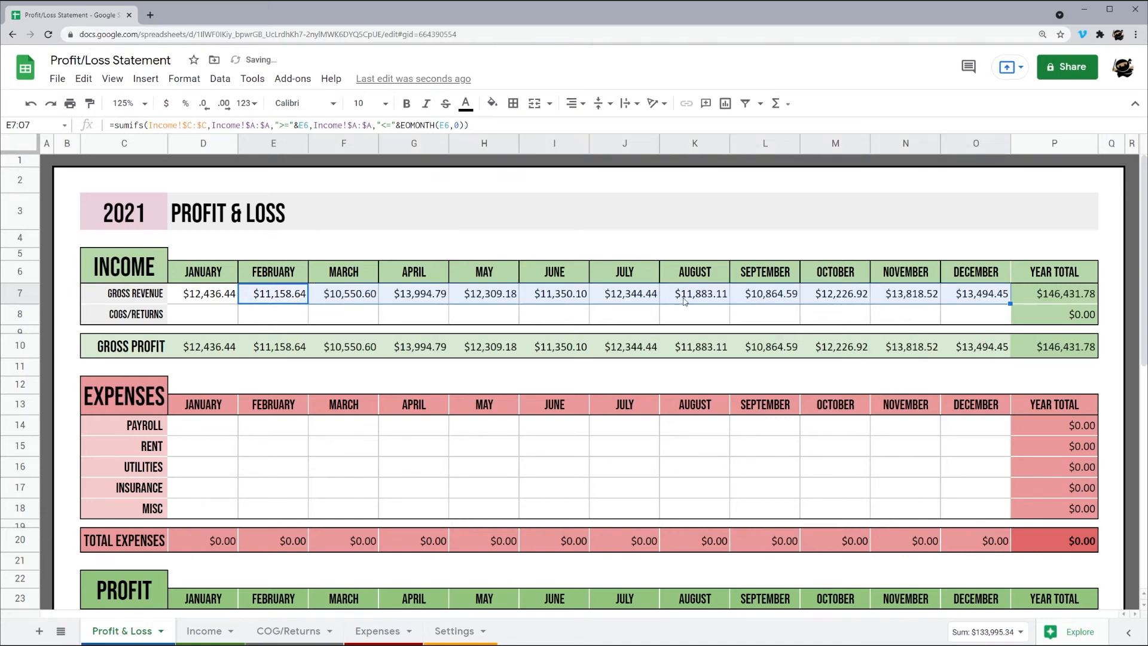
click(224, 301)
click(293, 299)
click(355, 298)
click(437, 301)
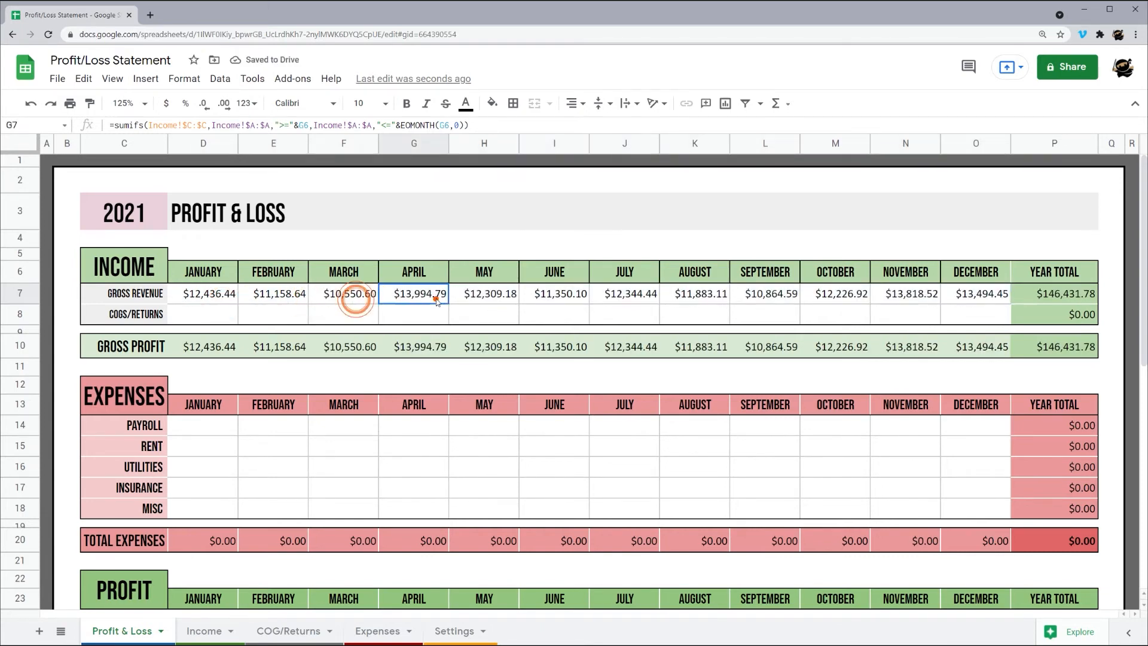
click(511, 299)
click(568, 299)
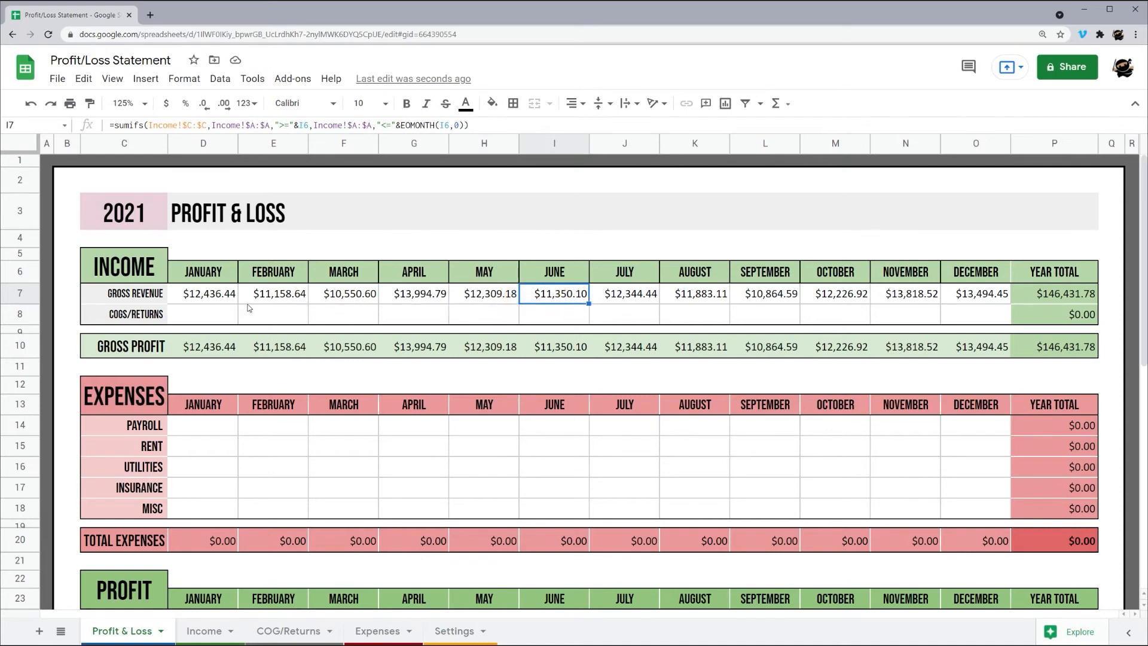
Start a SUMIFS formula in the January COGS/Returns cell D8 with the sum range 'COG/Returns'!D:D
click(200, 318)
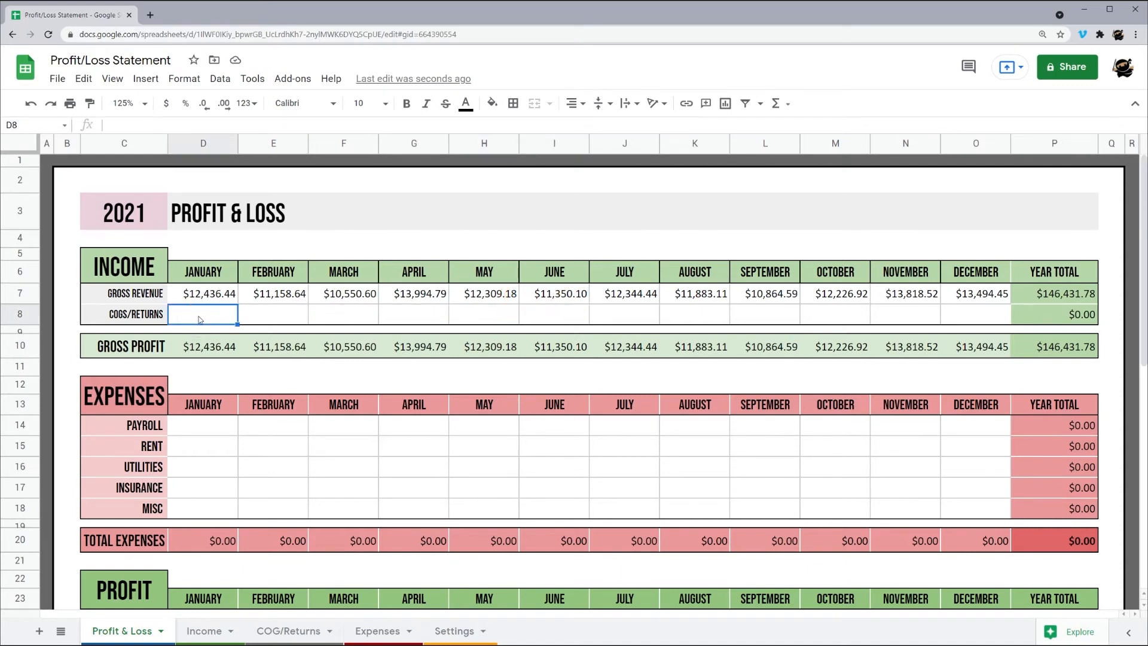
text(=sumifs()
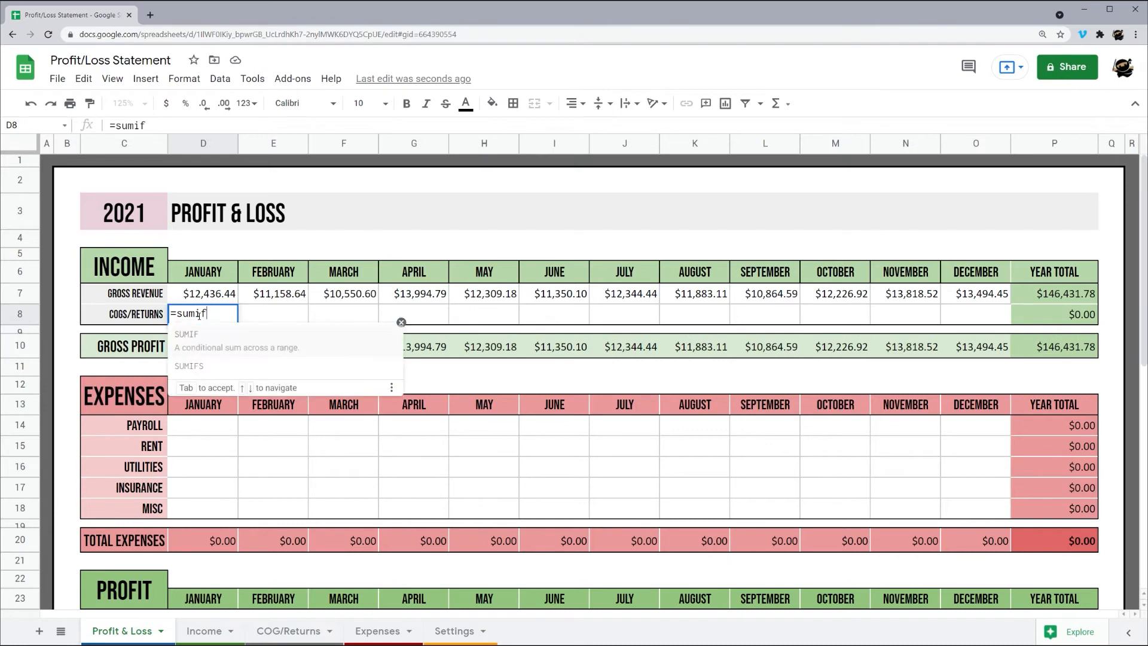
click(279, 637)
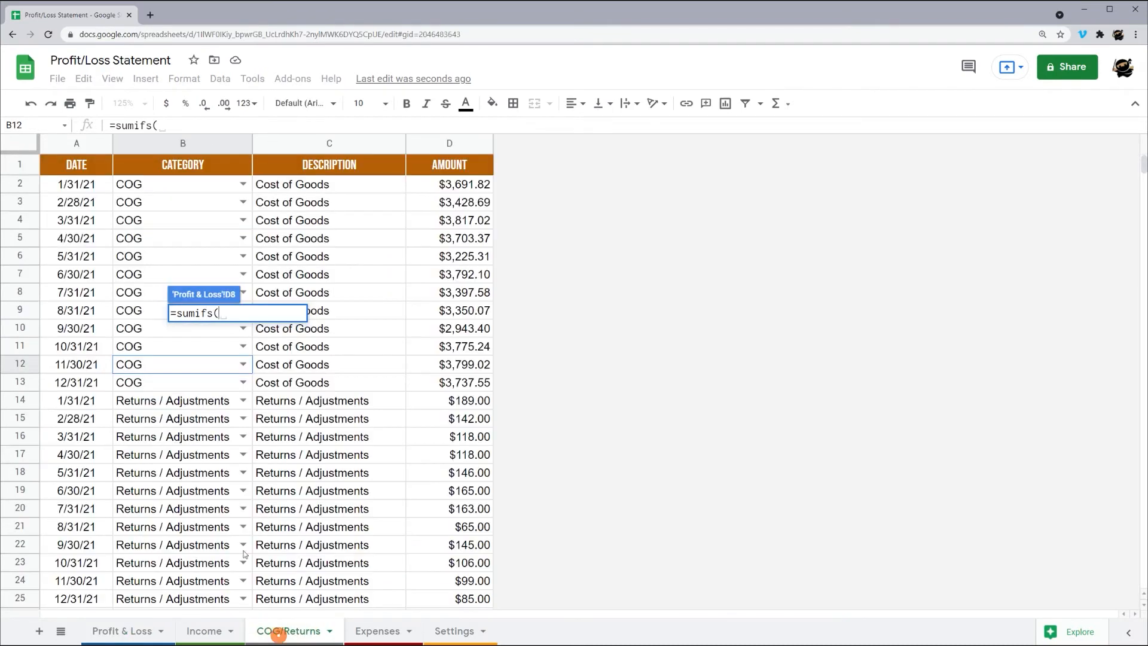
click(445, 146)
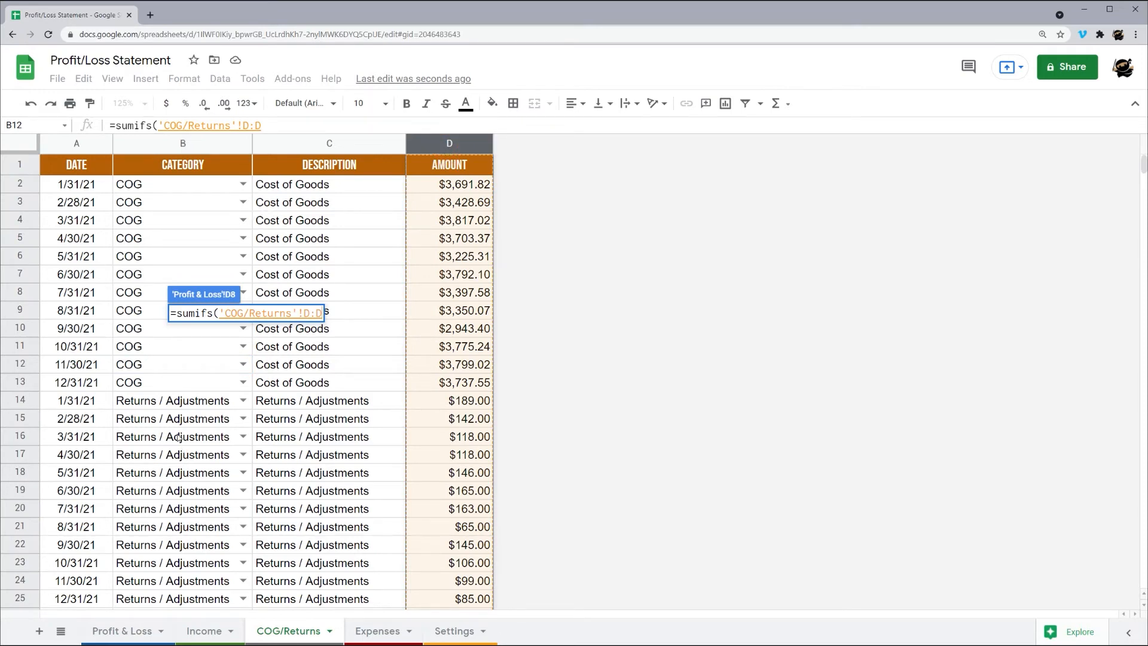
text(,)
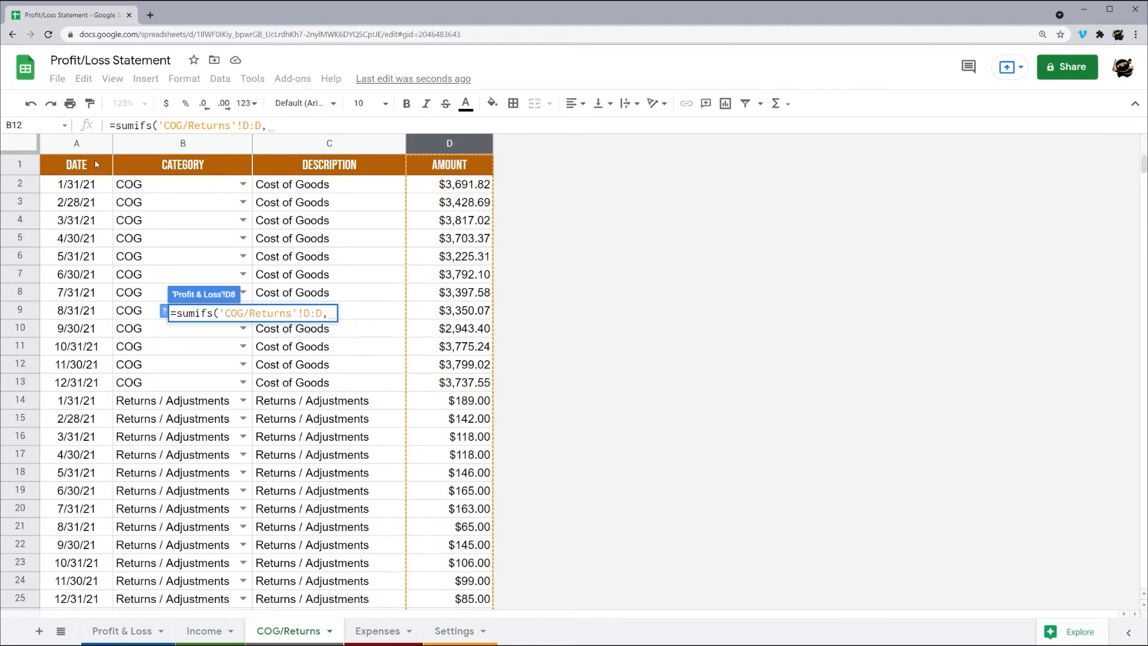
Add the criteria range 'COG/Returns'!B:B with the criterion "COG" to the D8 formula
click(181, 144)
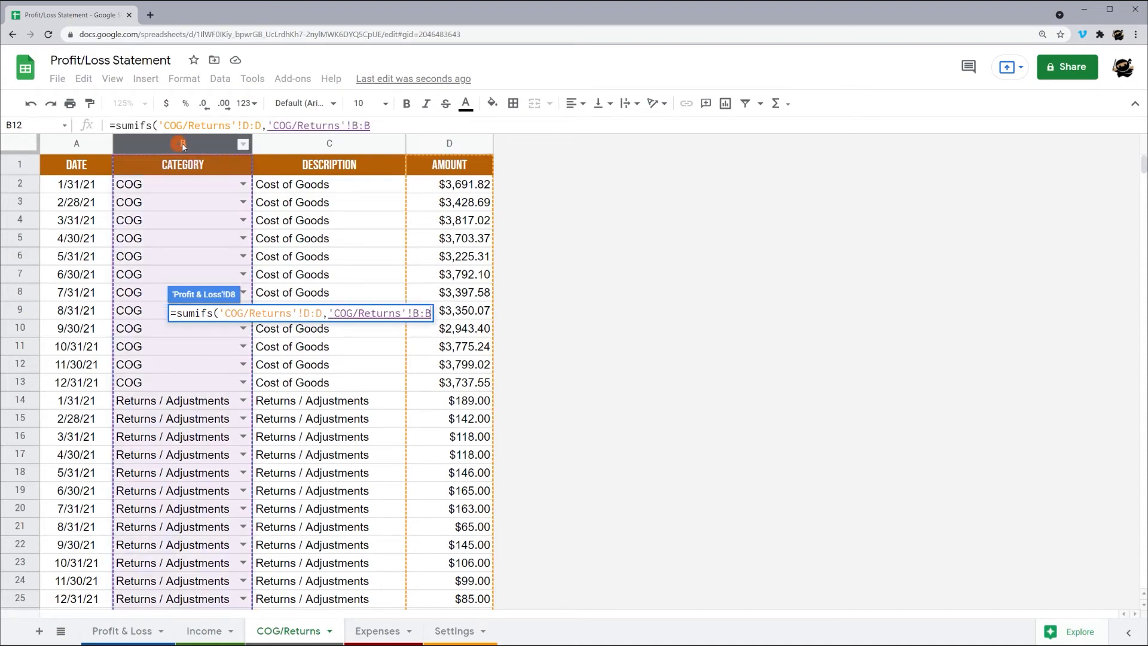
click(373, 126)
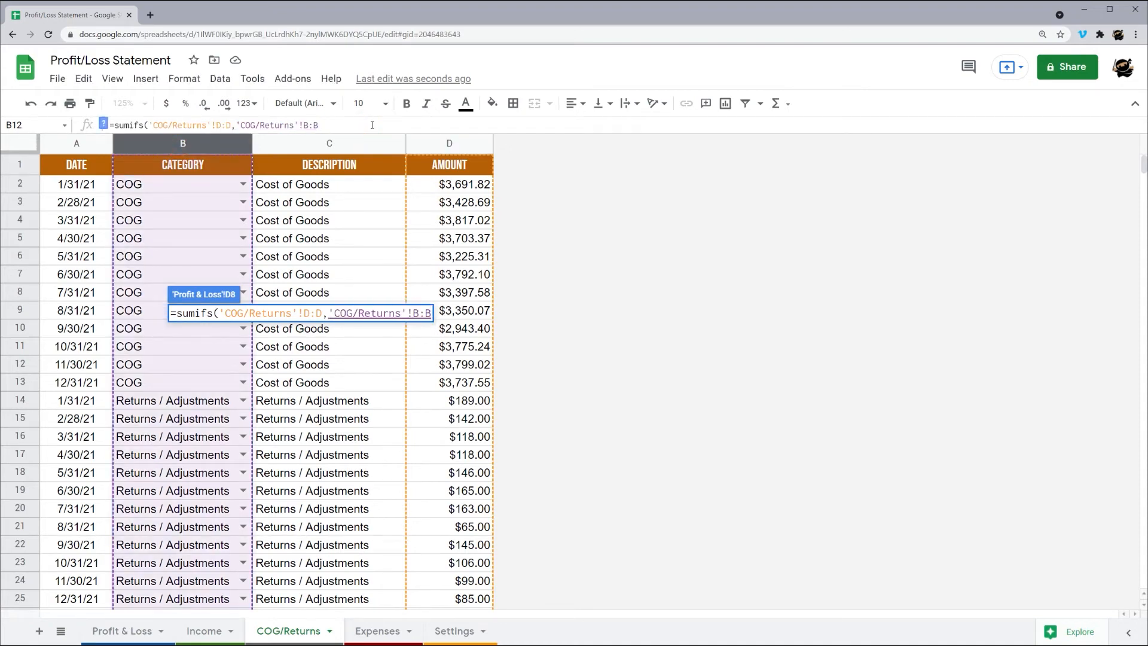
text(,"COG")
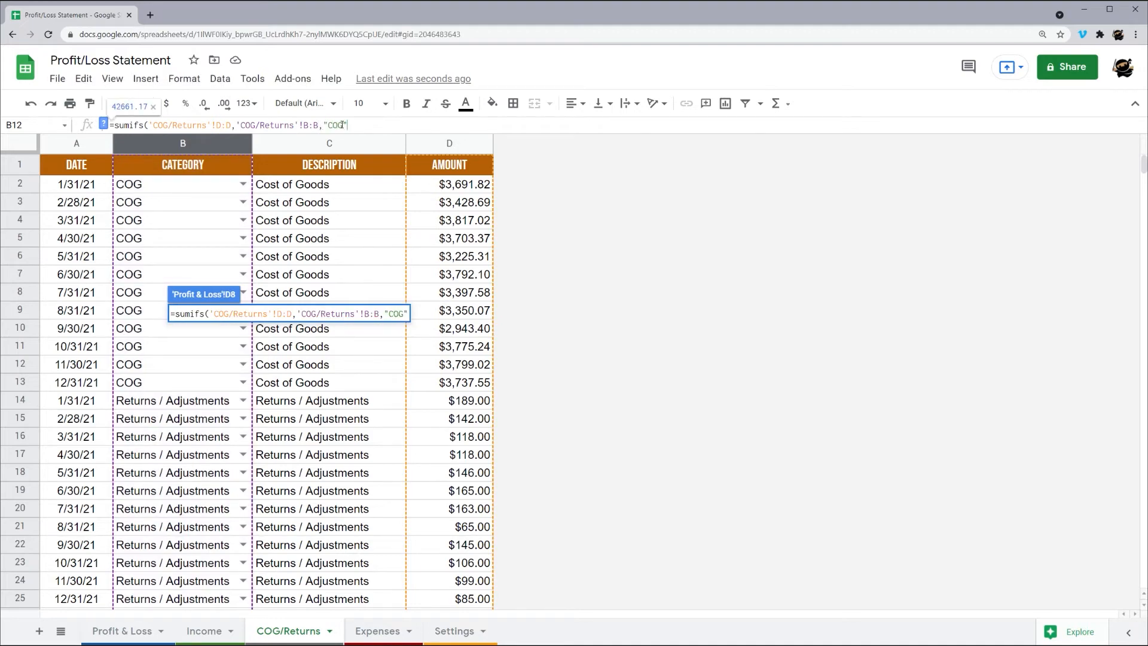
Replace the category criterion in the D8 formula with "Returns /Adjustments"
key(BackSpace)
key(BackSpace)
key(BackSpace)
key(BackSpace)
text(Reutr)
key(BackSpace)
key(BackSpace)
key(BackSpace)
text(turns /Ad)
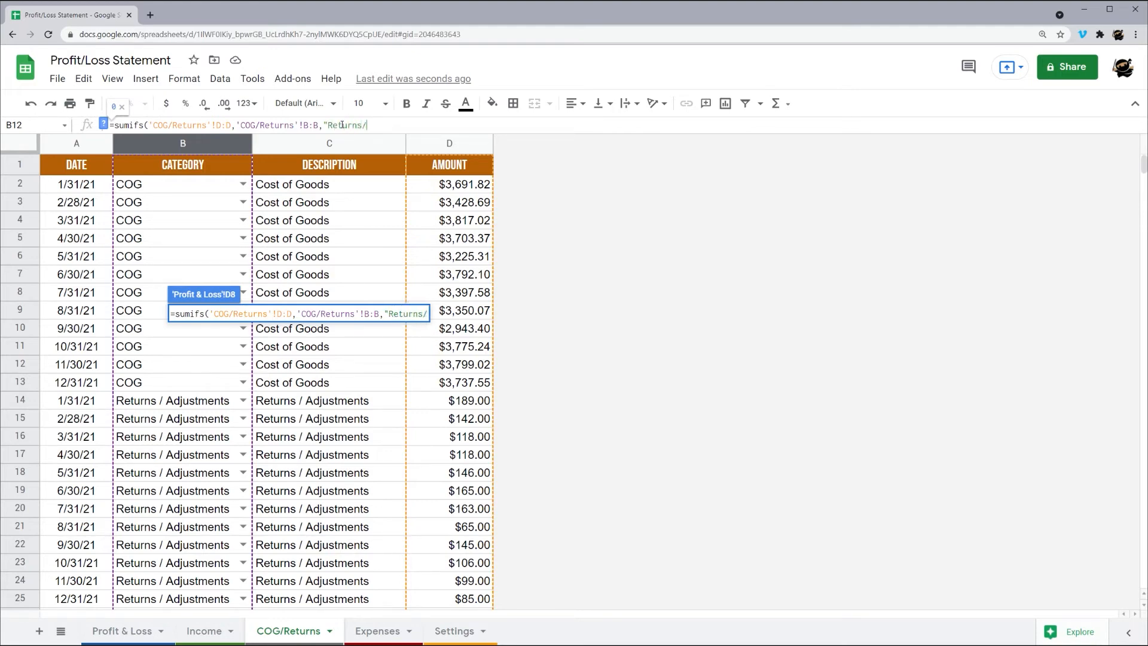
text(justments")
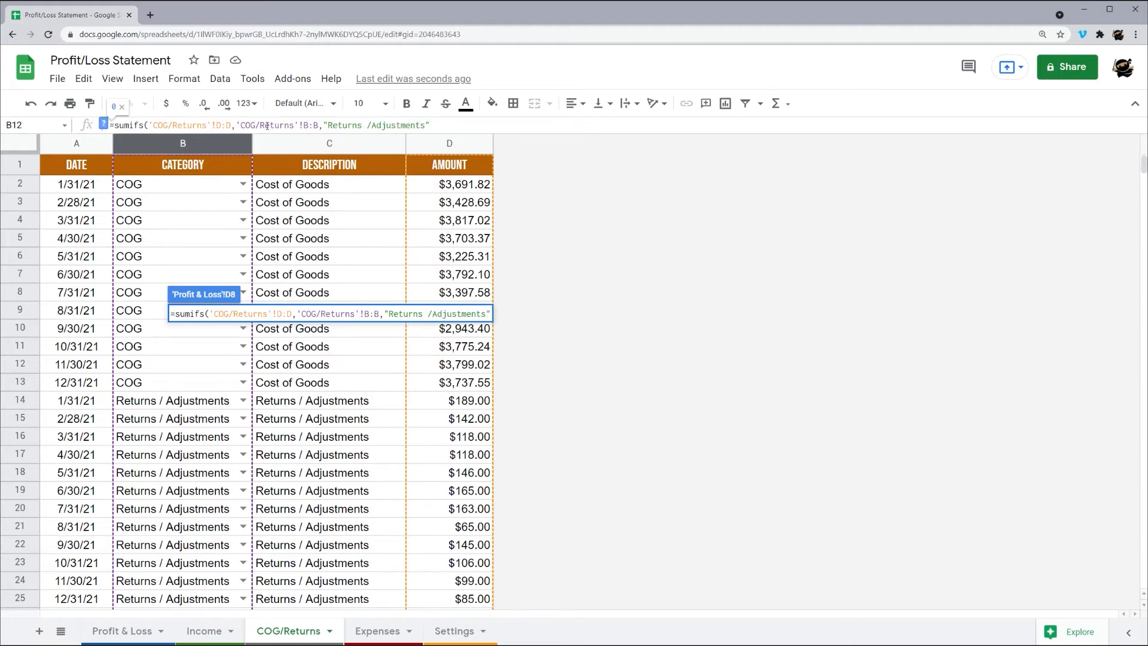
Remove the category criteria range and its criterion from the D8 formula and return to the Profit & Loss sheet
drag(237, 125, 429, 124)
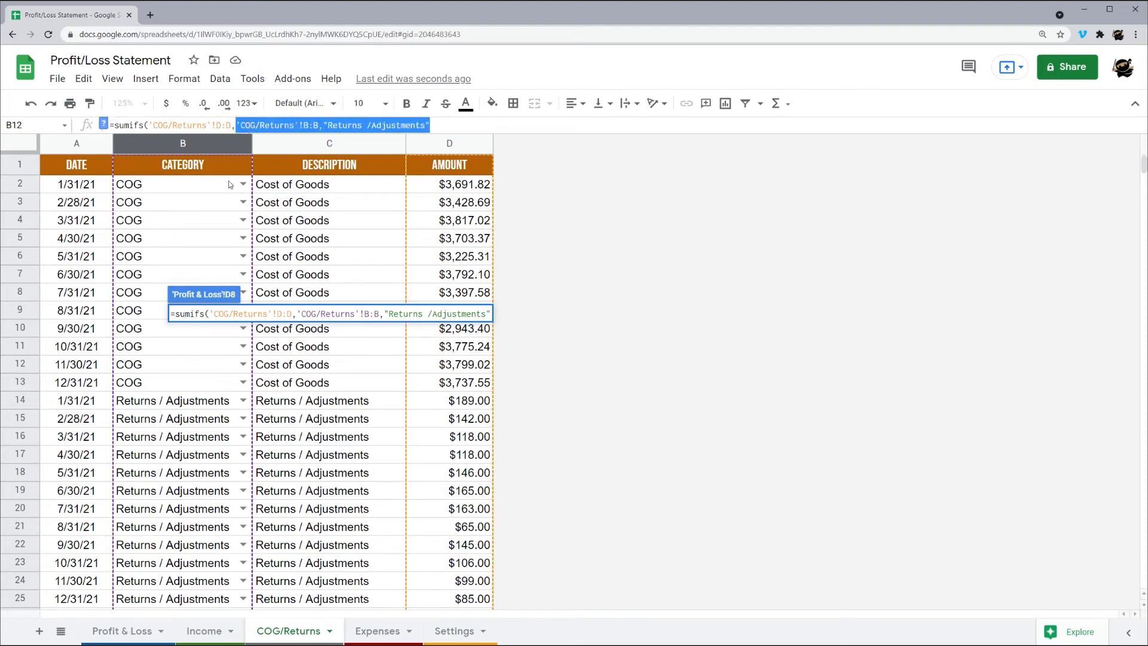
key(BackSpace)
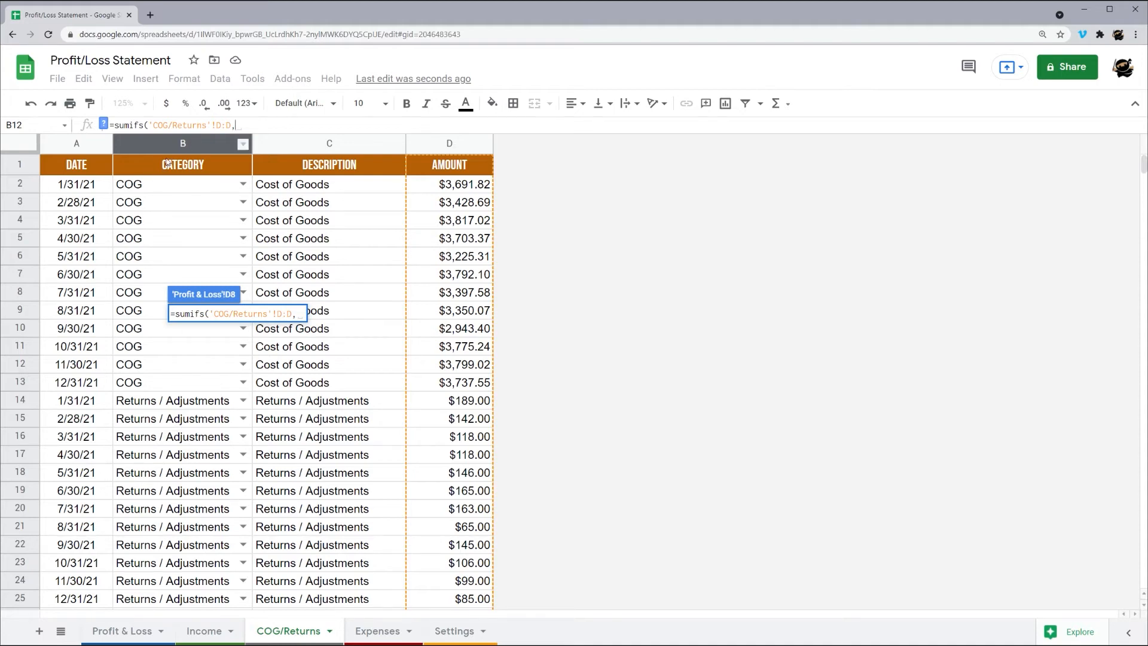
click(132, 632)
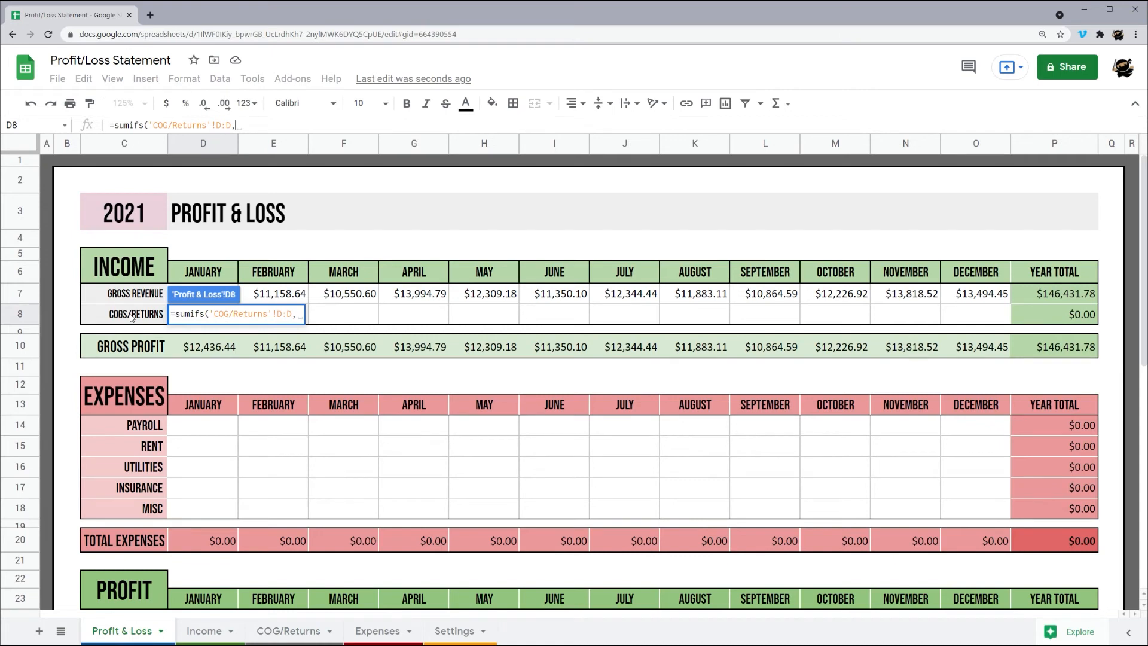
Add the date criteria range 'COG/Returns'!A:A with the criterion ">="&D6 to the D8 formula
click(273, 639)
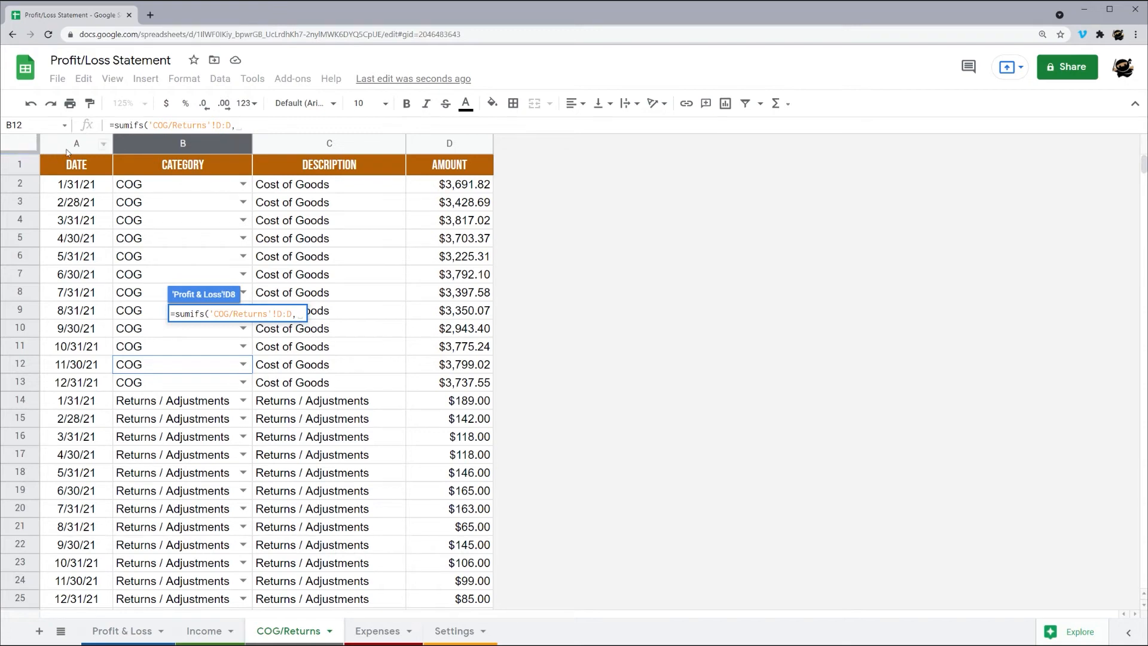
click(70, 147)
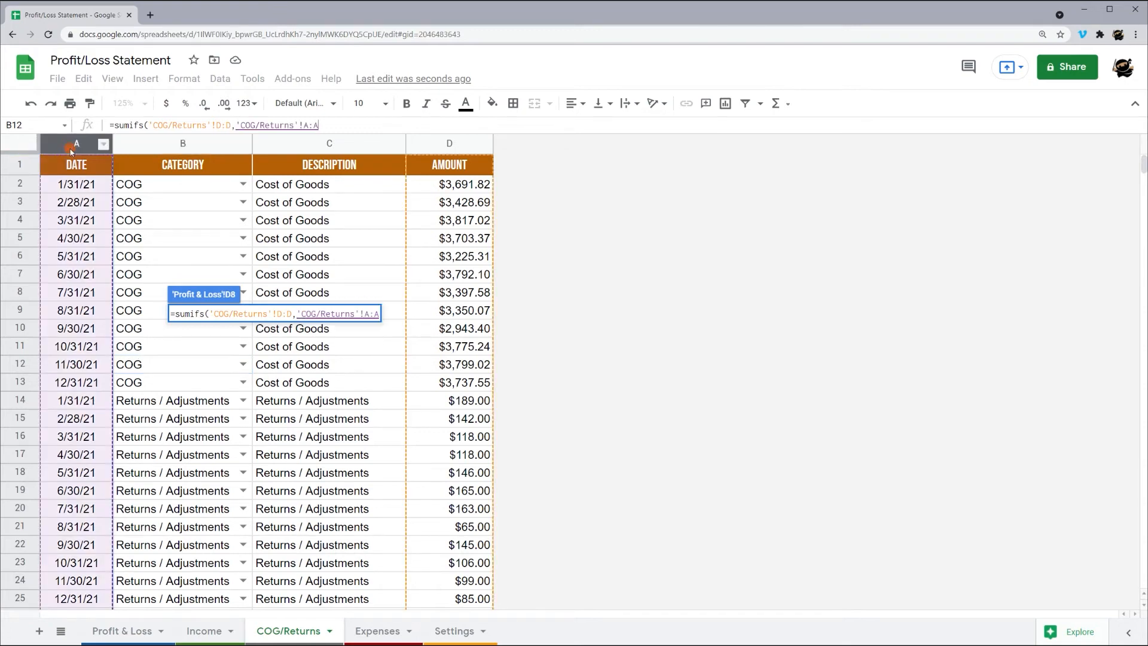
click(132, 632)
text(,)
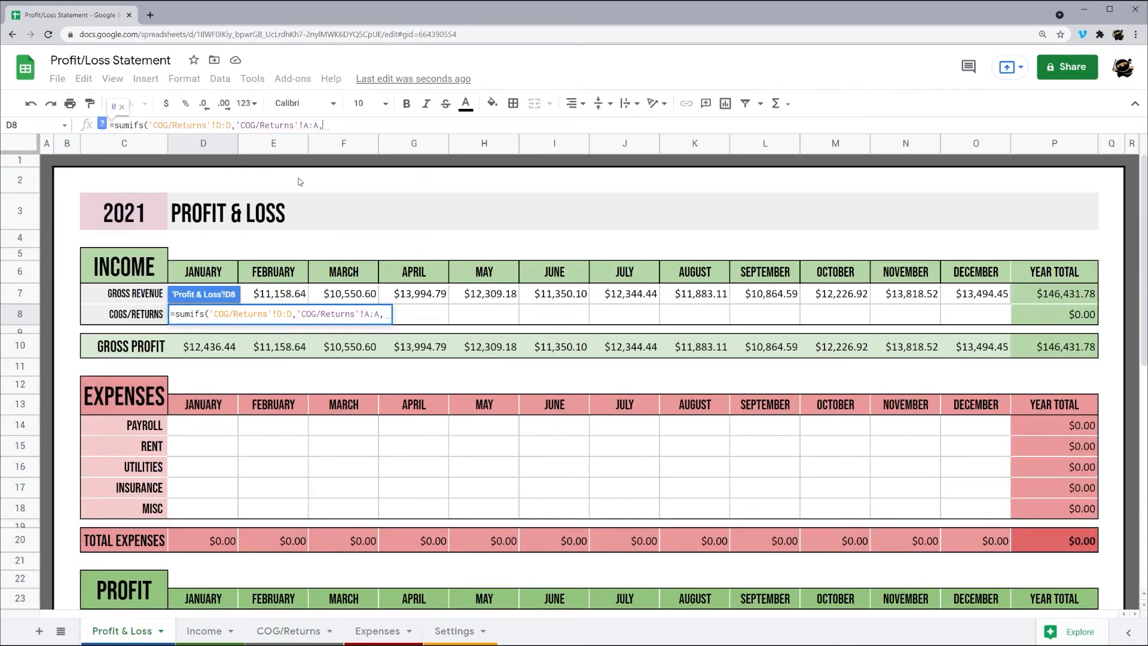
text(">="&)
click(202, 277)
text(,)
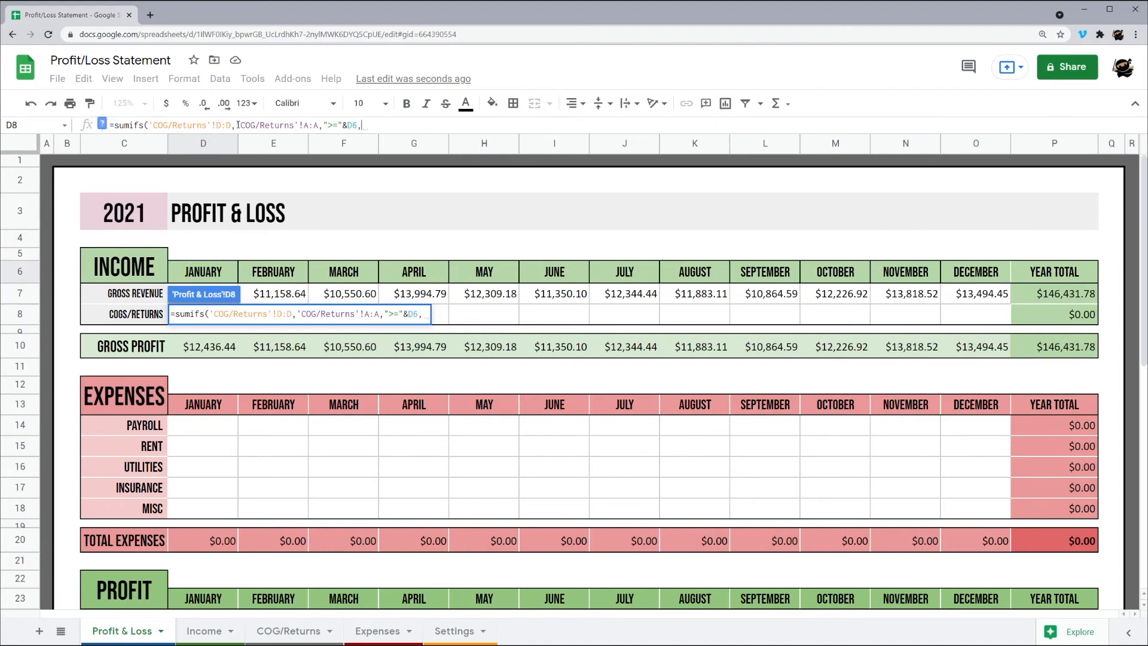
Duplicate the date range and criterion in the D8 formula and change the copy's criterion to "<="&EOMONTH(D6,0)
drag(236, 125, 359, 125)
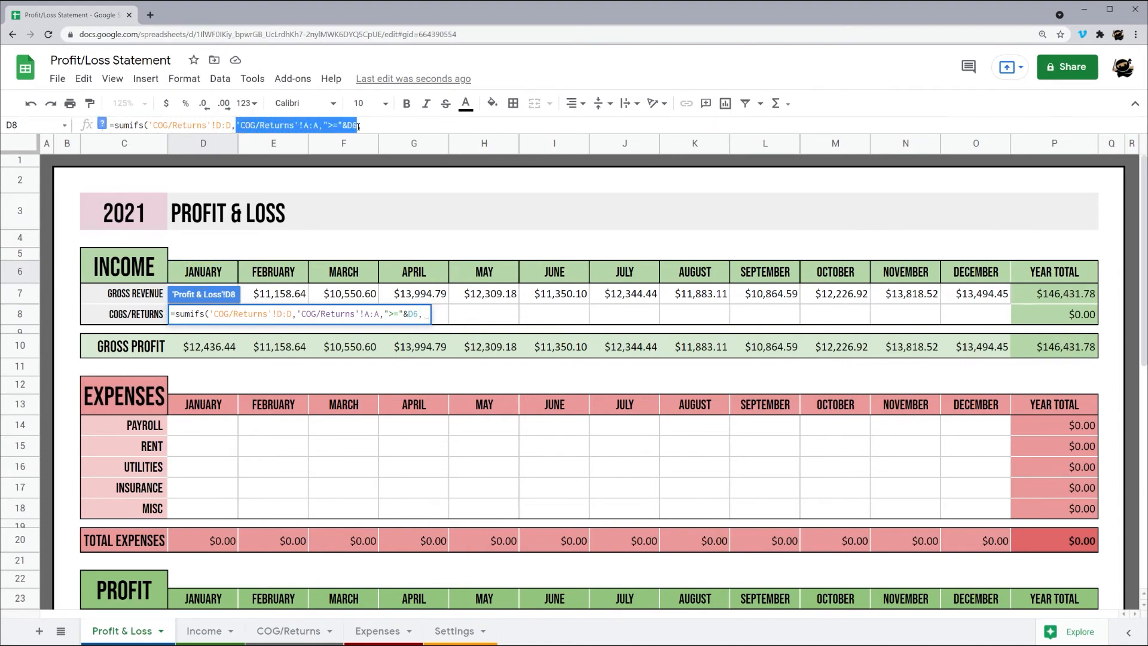
key(ctrl+c)
click(366, 125)
key(ctrl+v)
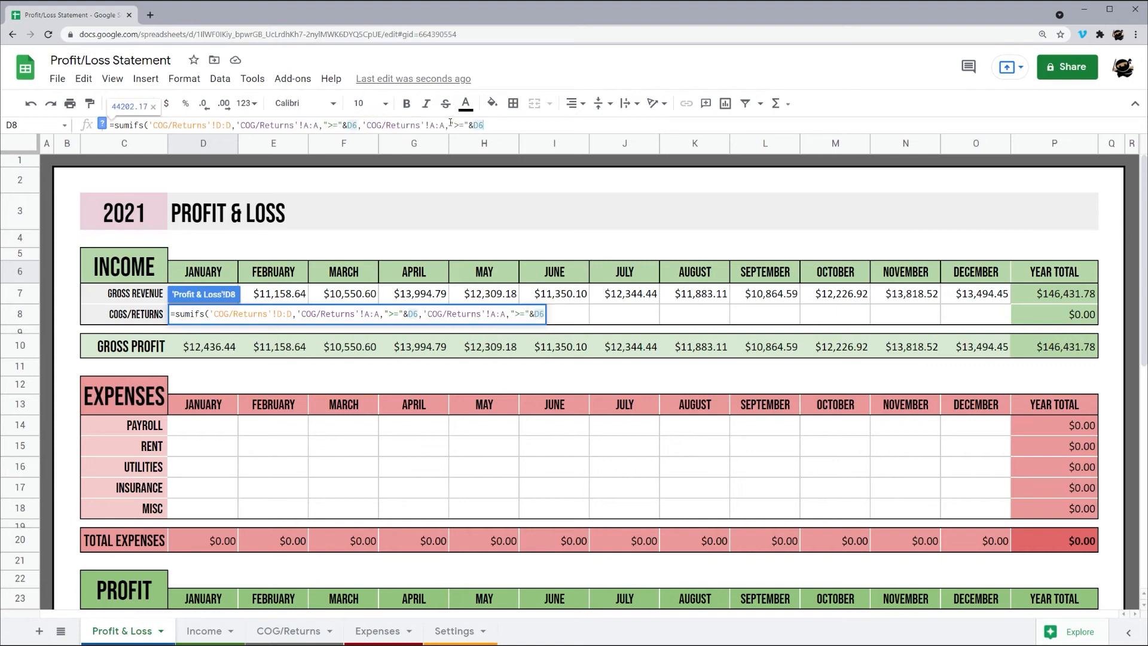
click(453, 125)
key(BackSpace)
text(<="&EOMONTH()
key(End)
text(,0))
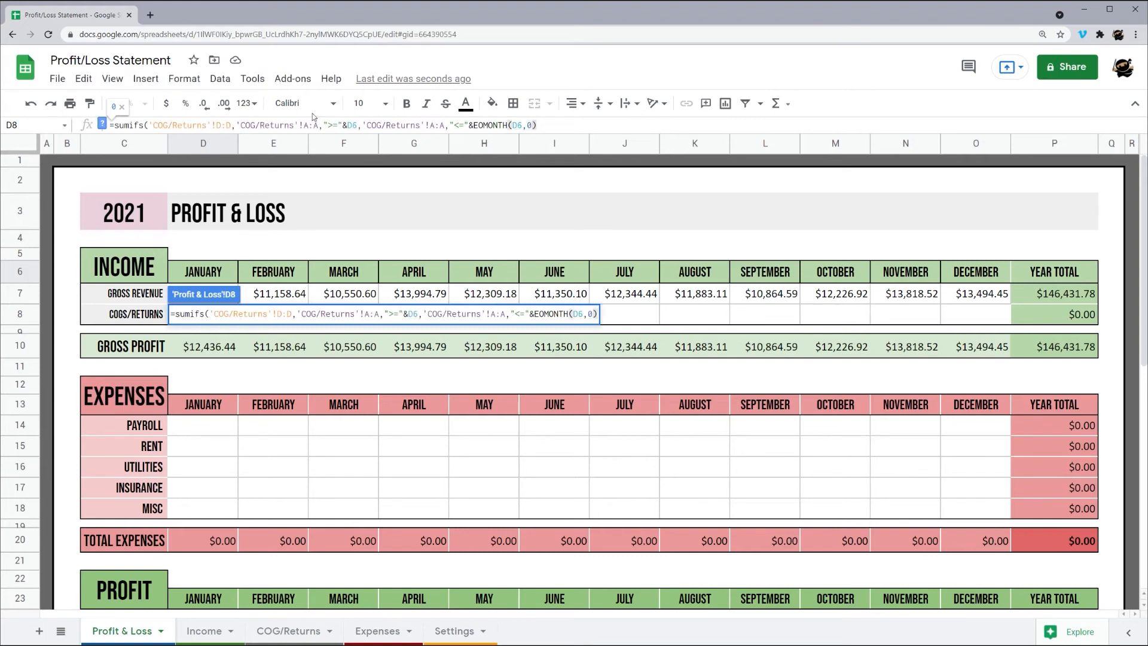
Lock the D8 formula's sheet ranges as $D:$D and $A:$A and fill the formula across to December in O8
click(224, 125)
key(F4)
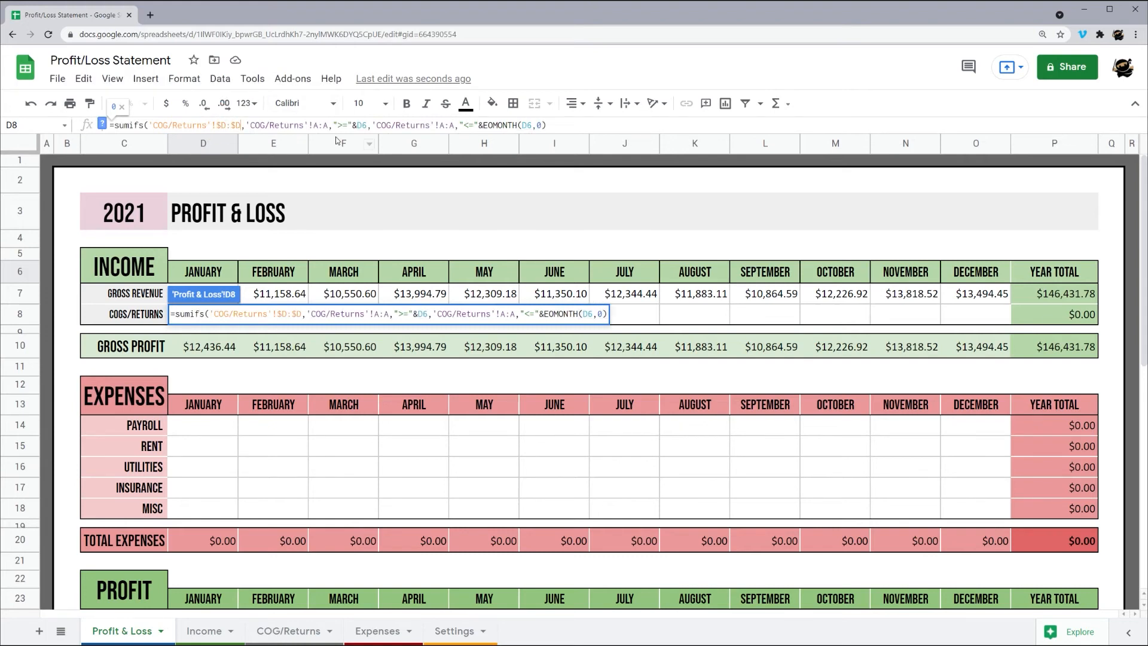
key(F4)
click(454, 125)
key(F4)
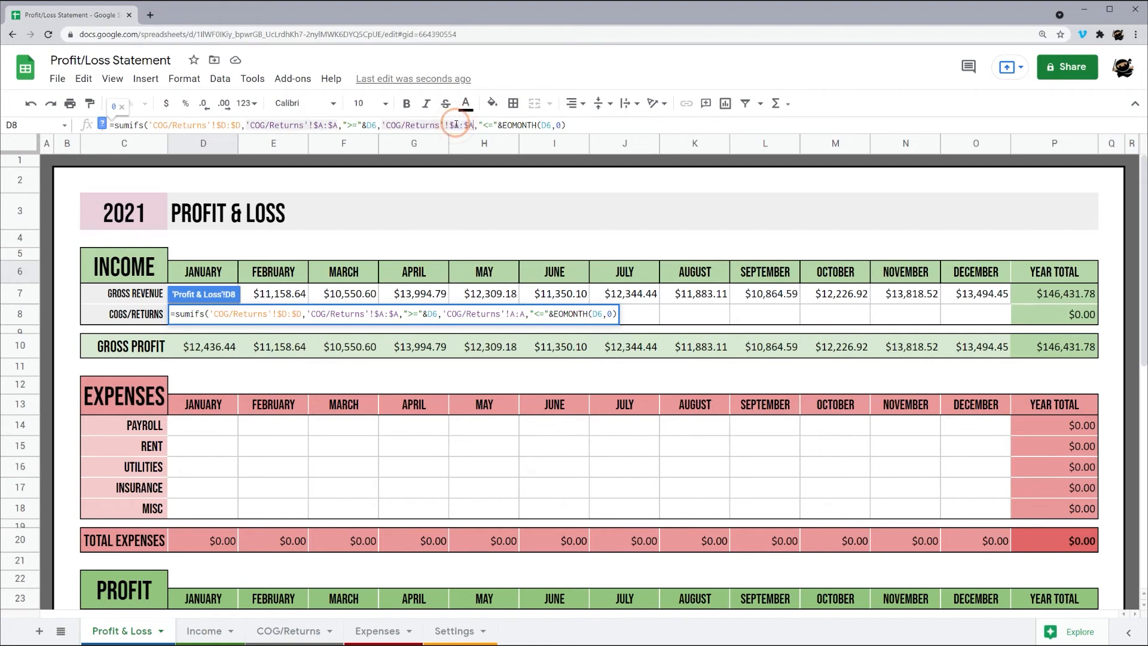
key(Return)
click(221, 315)
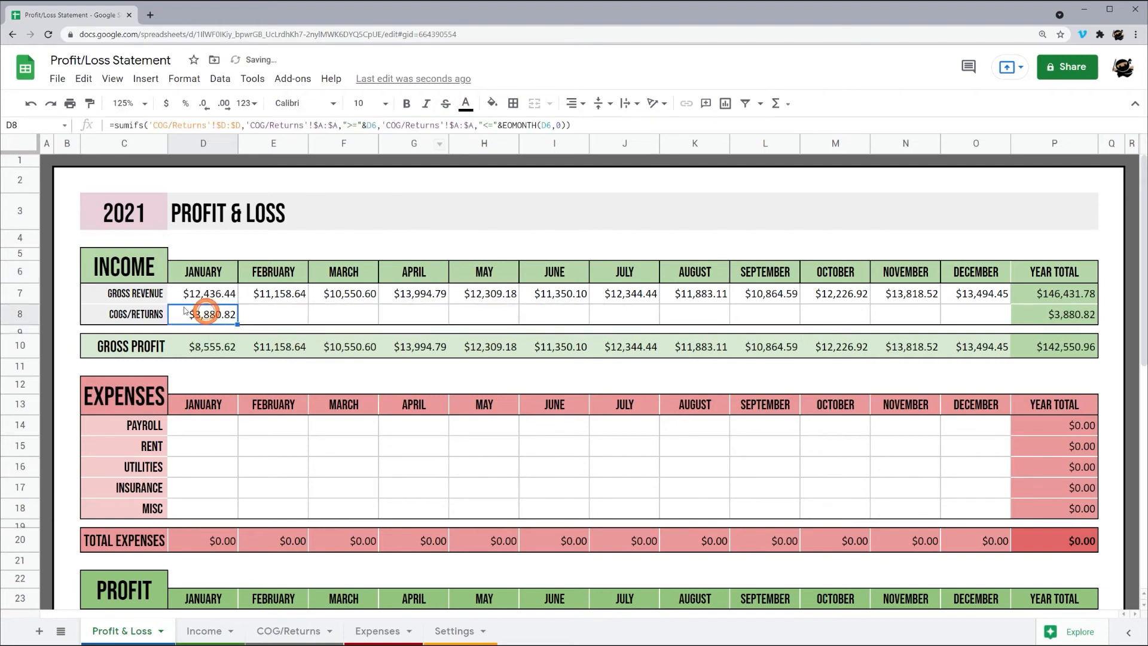
drag(239, 323, 957, 315)
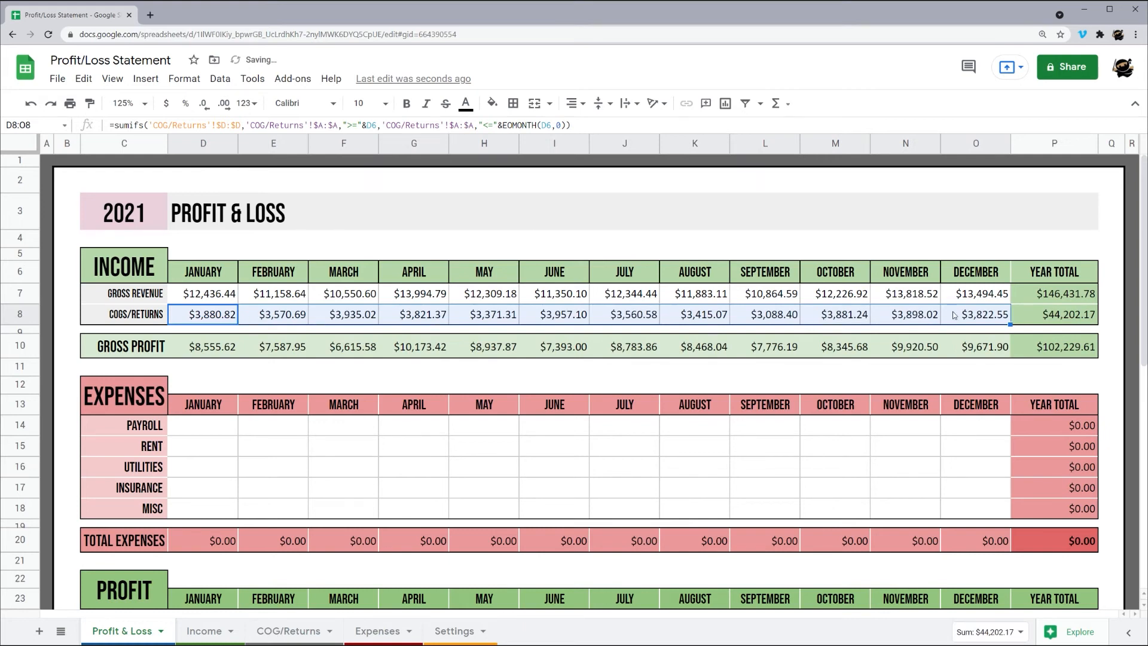
Start a SUMIFS formula in the January Payroll cell D14 with the sum range Expenses!D:D
click(188, 425)
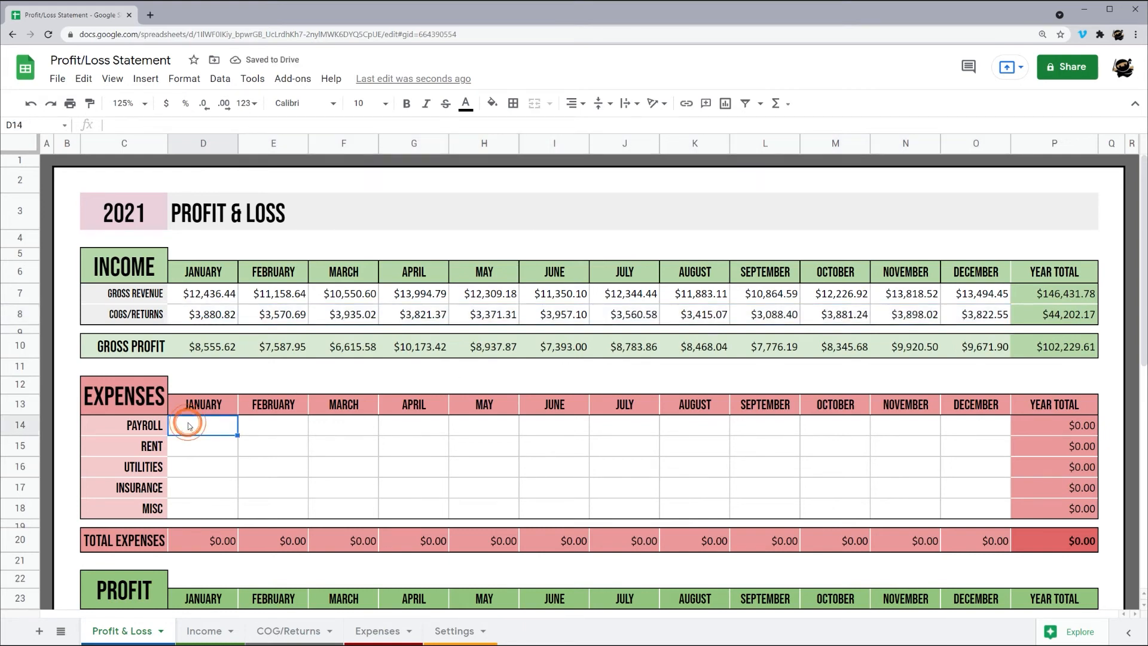
text(=sumi)
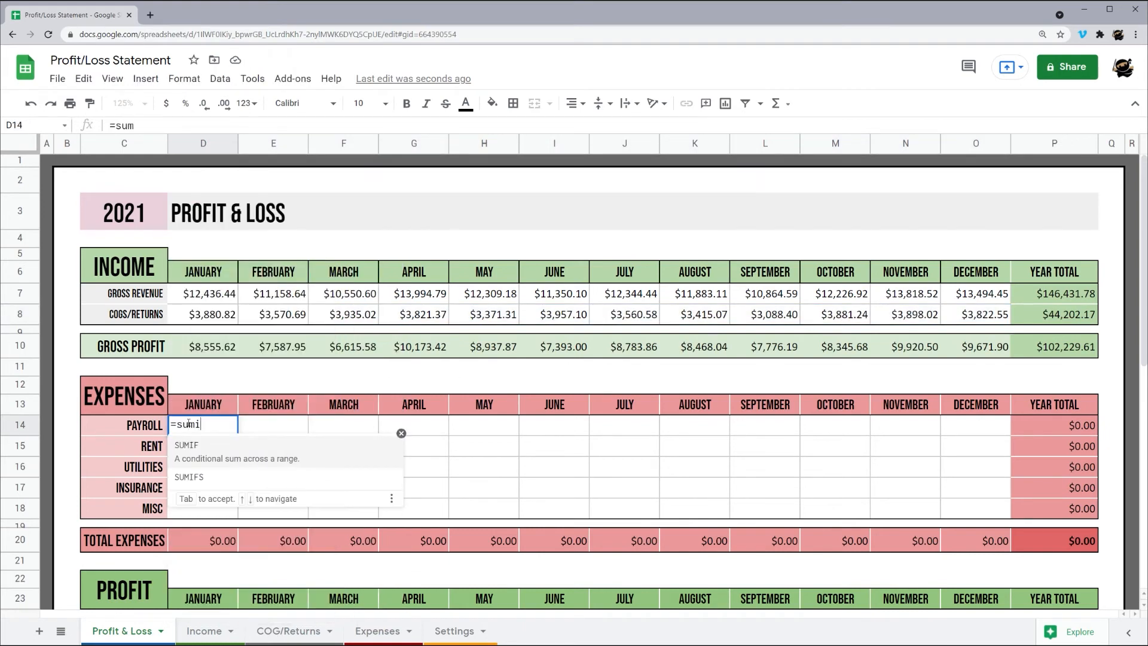
text(fs()
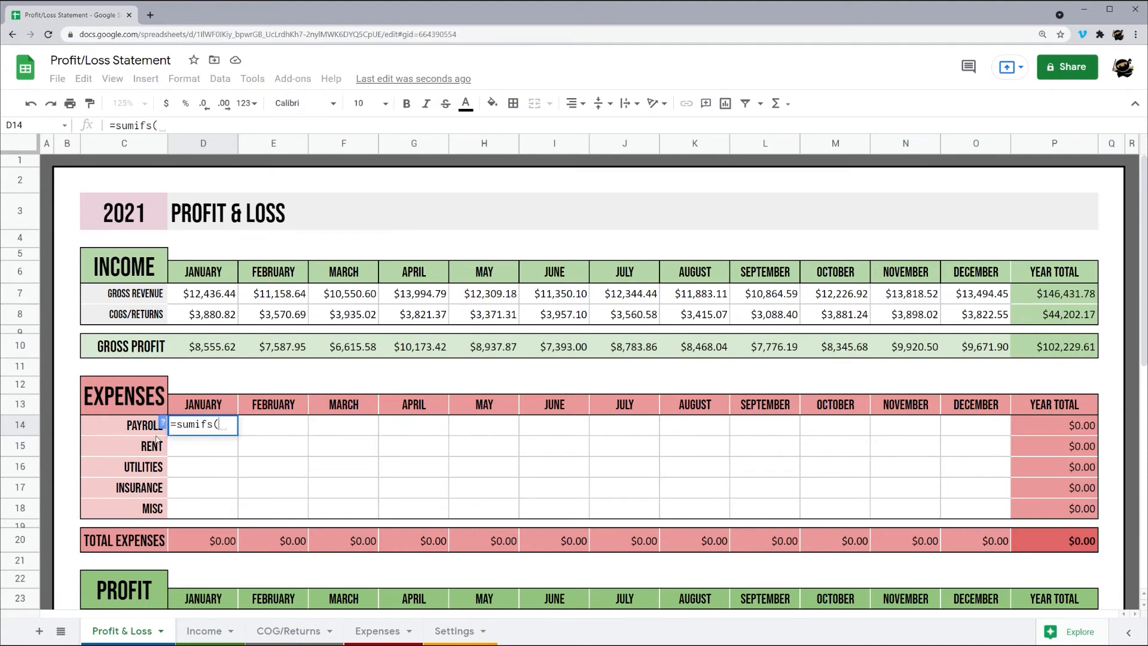
click(371, 633)
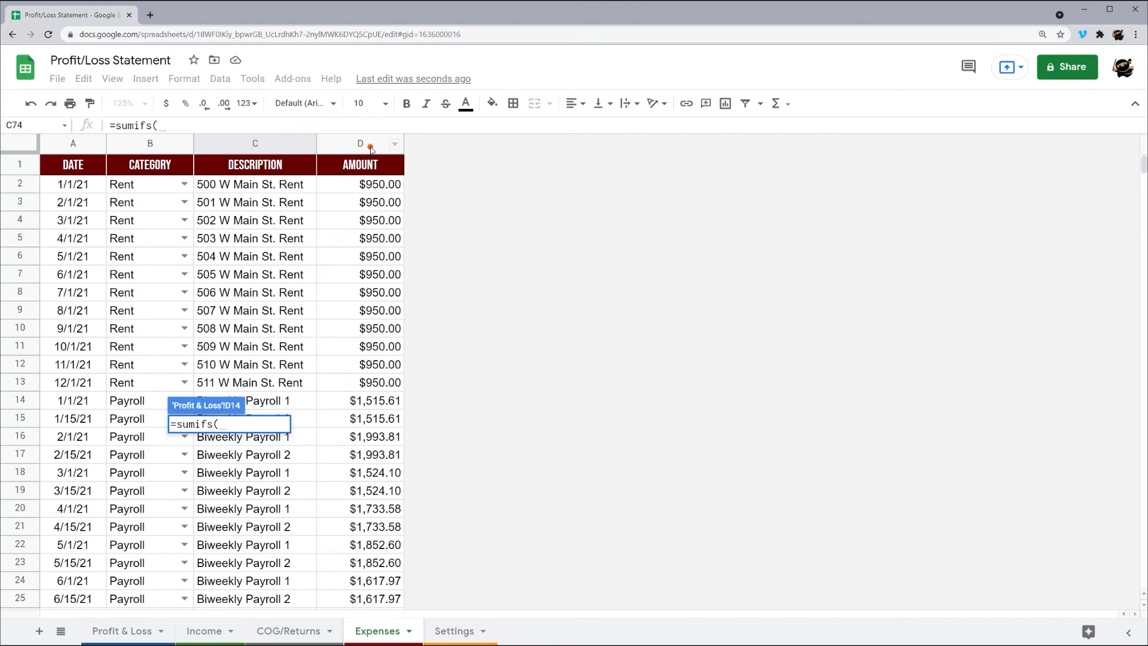
click(367, 147)
text(,)
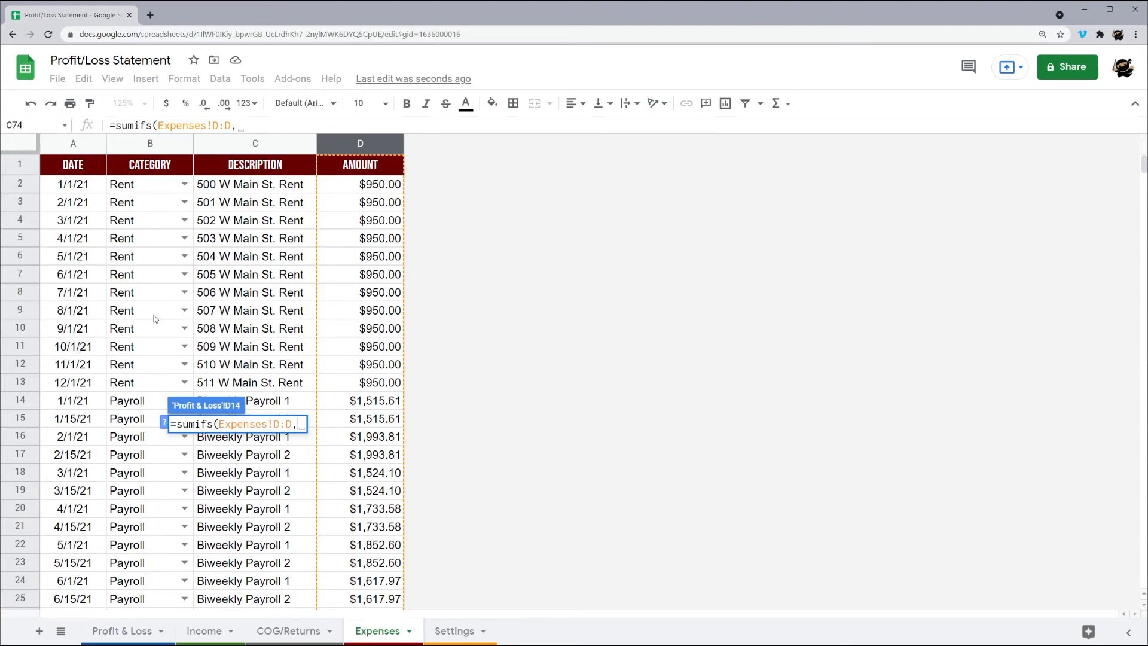
Add the date criteria range Expenses!A:A with the criterion ">="&D13 to the D14 formula
click(165, 423)
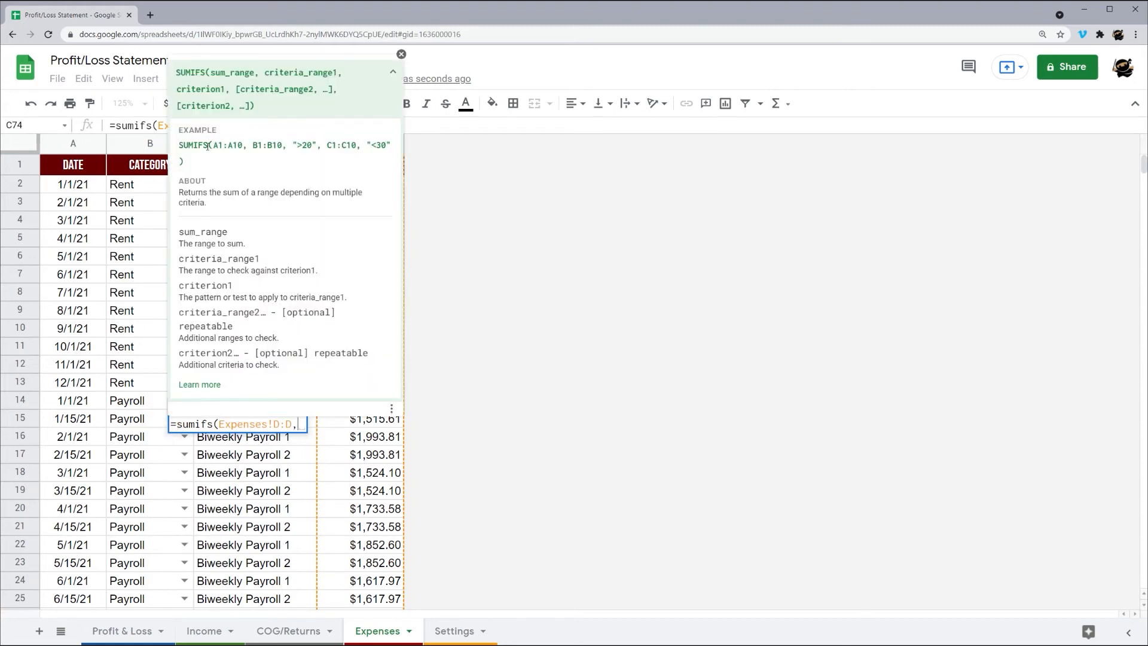
click(401, 54)
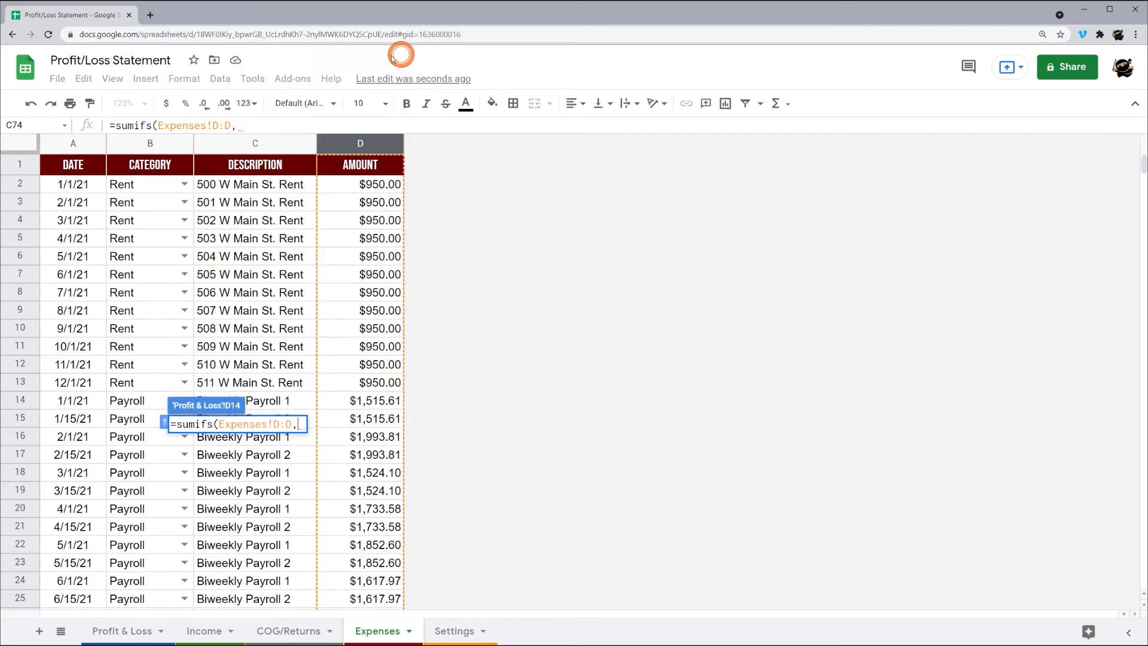
click(235, 123)
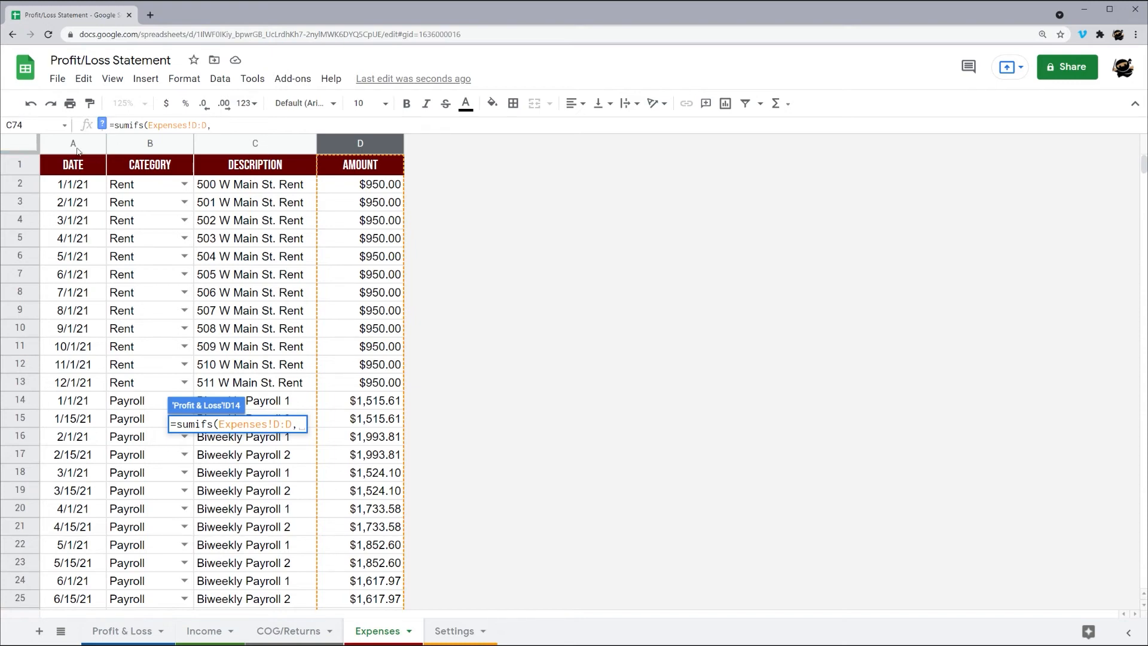
click(77, 150)
click(144, 631)
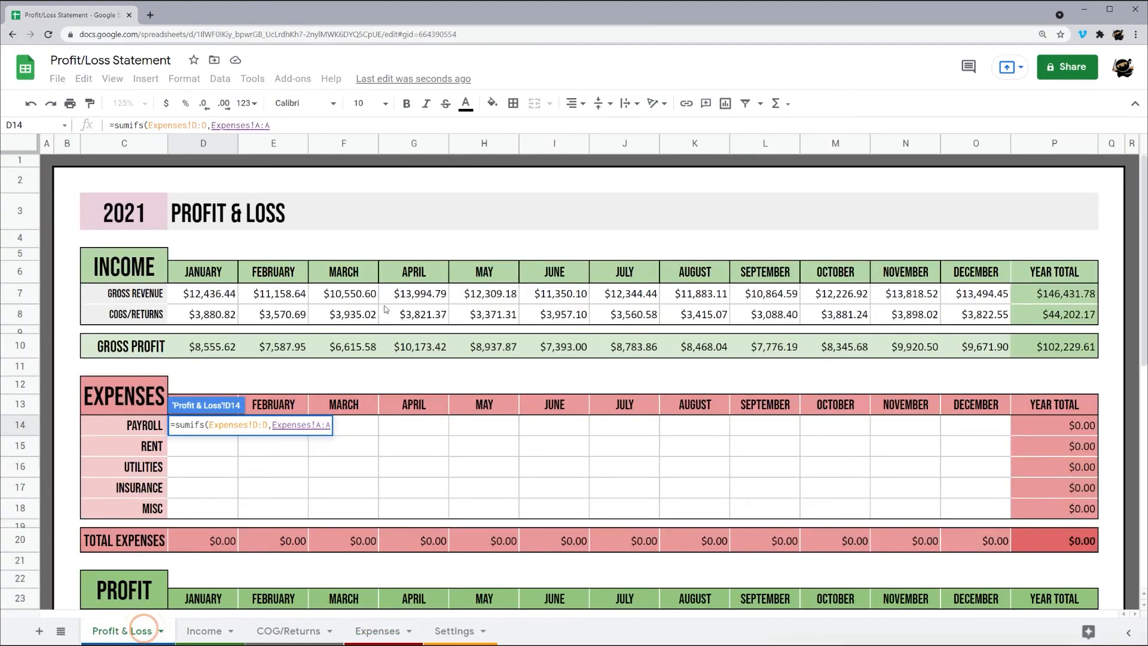
text(,">="&)
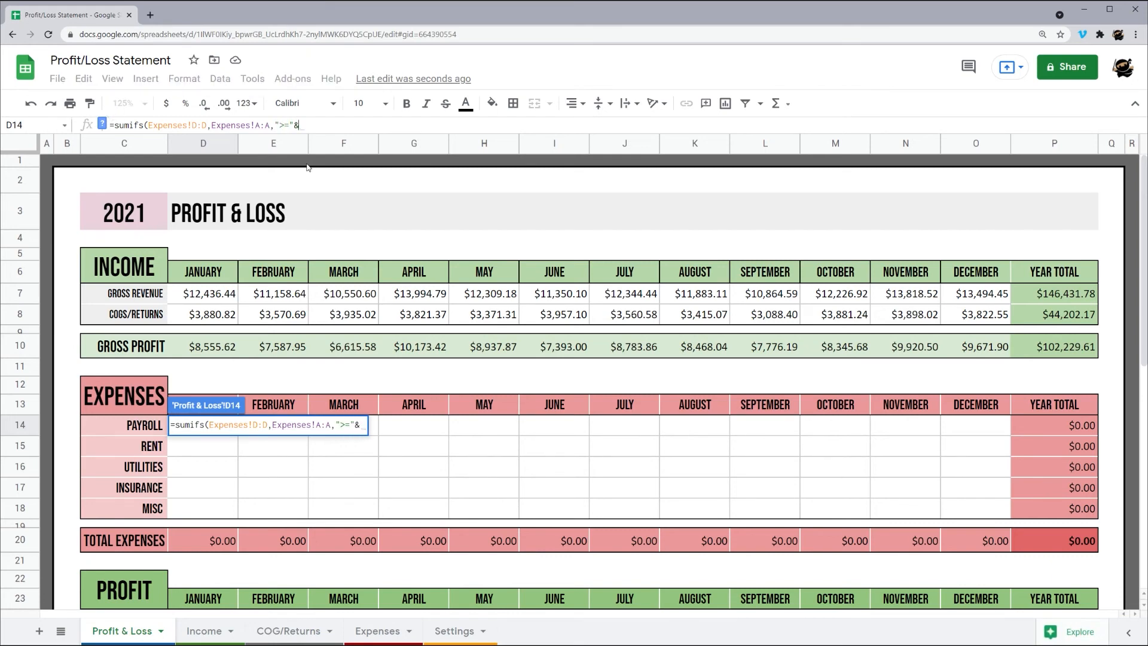
click(212, 399)
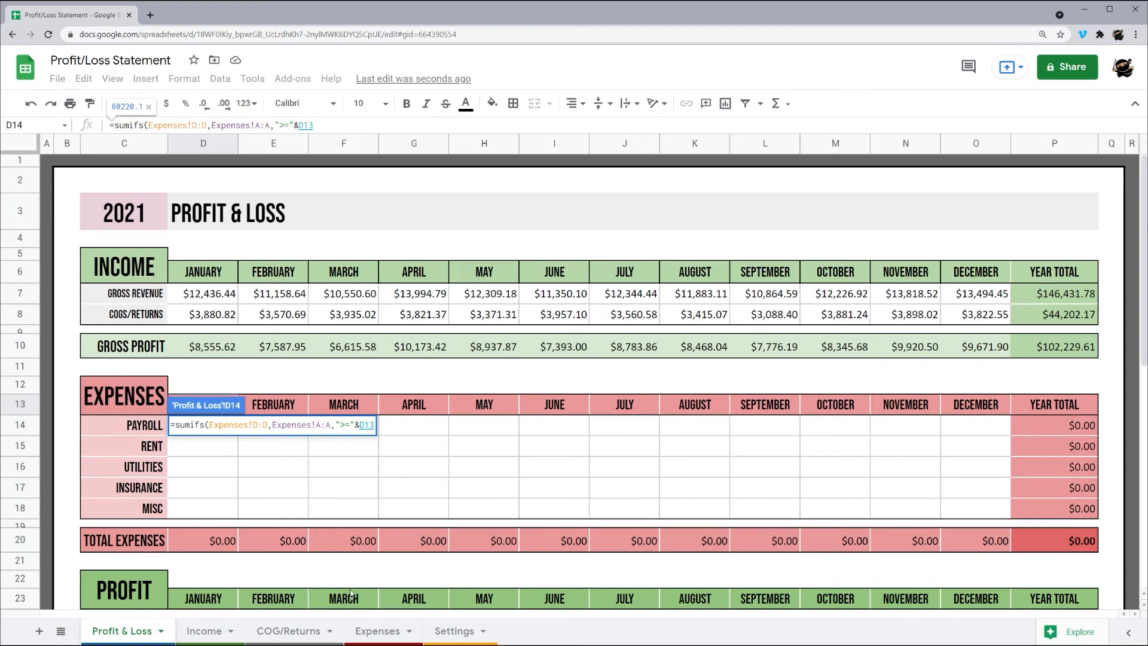
scroll(275, 480, down, 3)
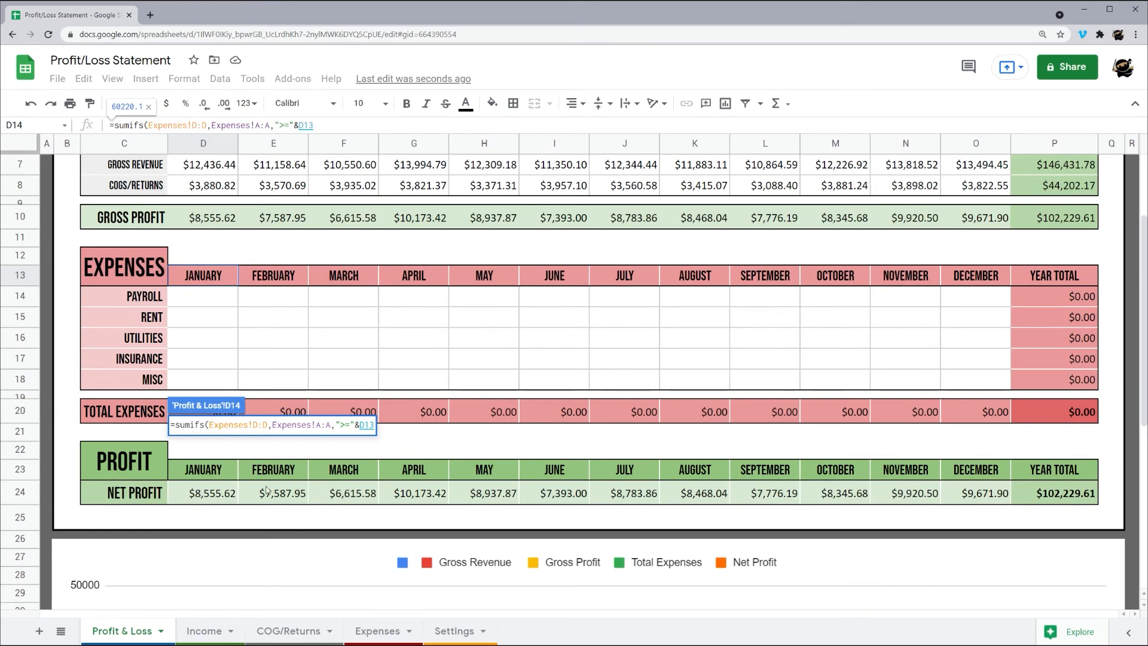
scroll(188, 366, up, 1)
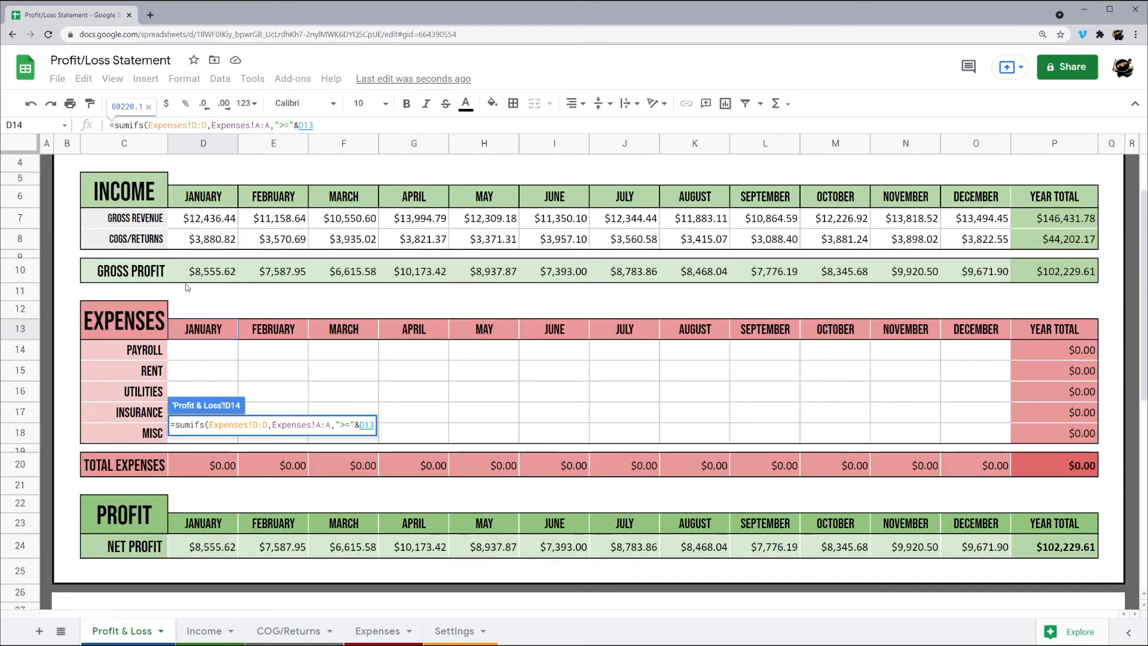
scroll(186, 287, up, 2)
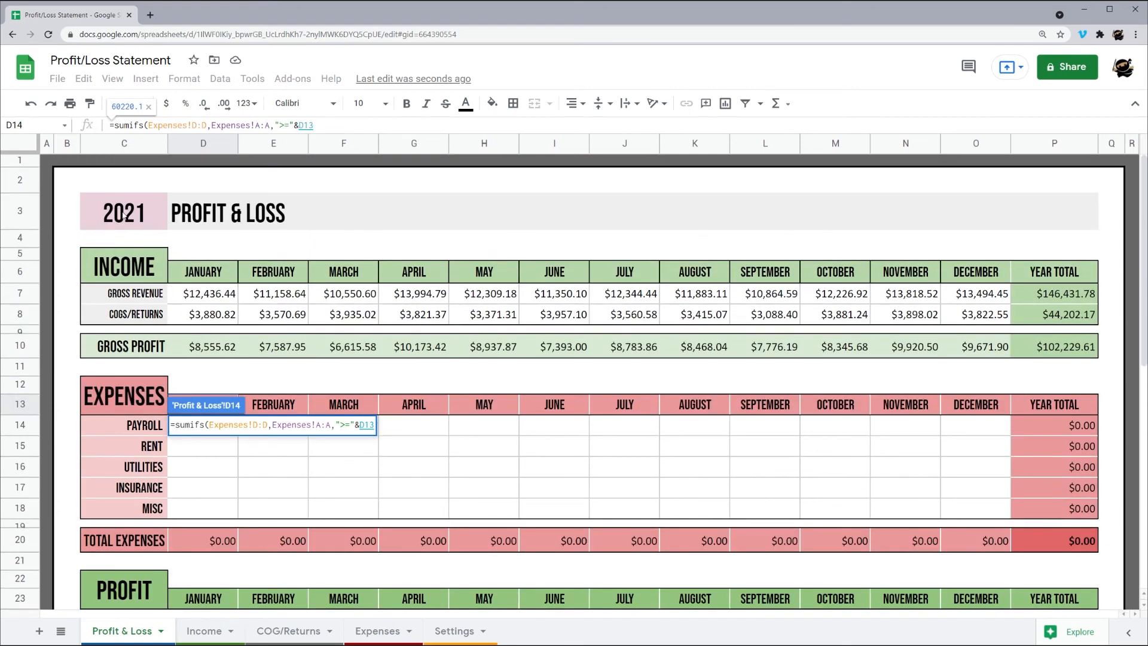
scroll(207, 308, down, 5)
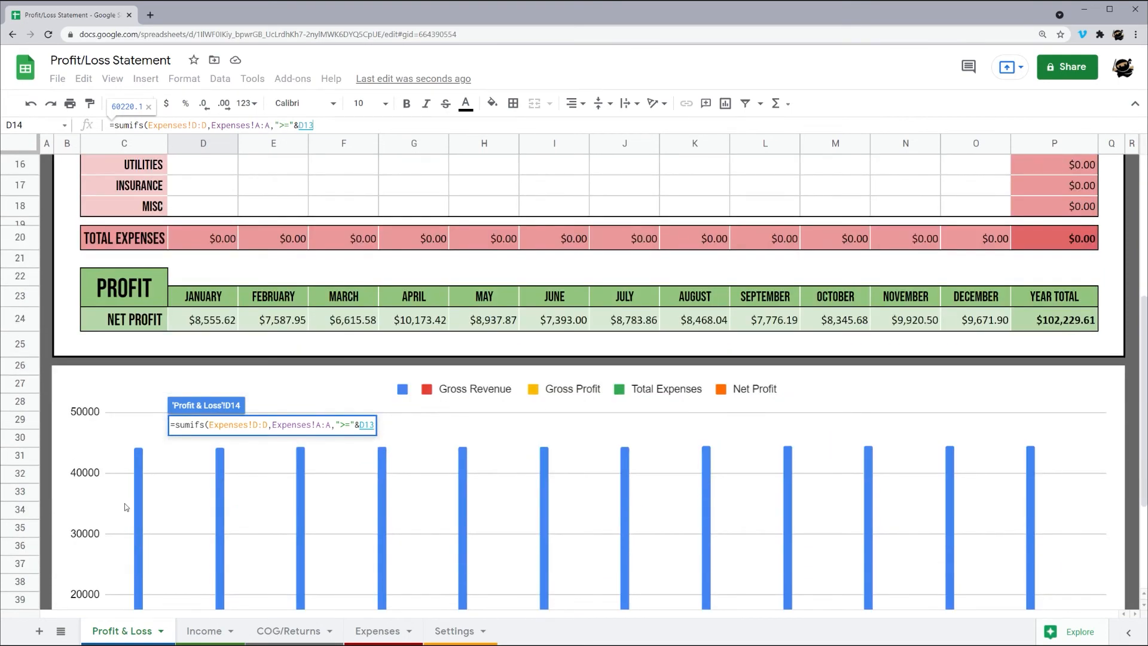
scroll(150, 461, up, 5)
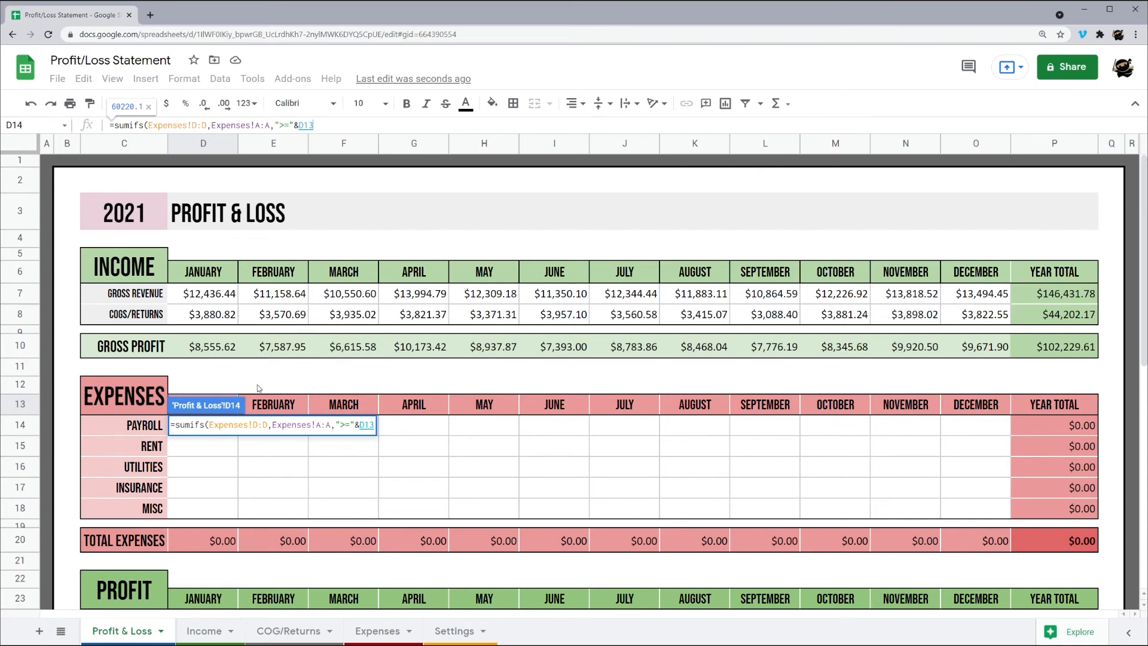
Duplicate the date range and criterion in the D14 formula and change the copy's operator to "<="
text(,)
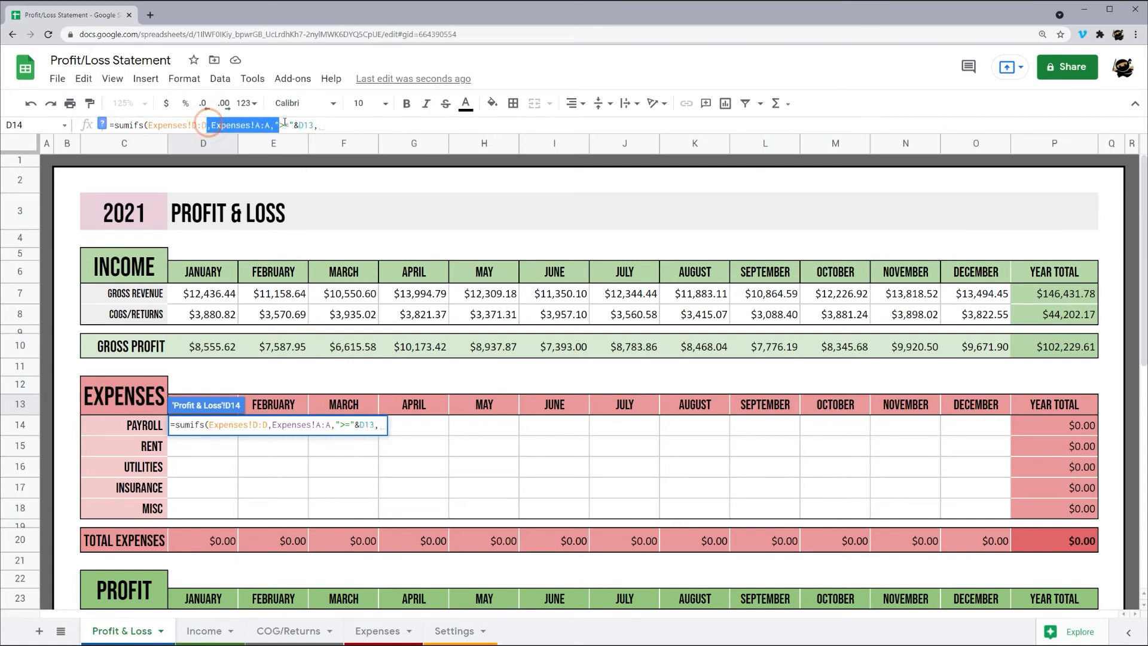
drag(211, 125, 315, 124)
key(ctrl+c)
click(318, 124)
key(ctrl+v)
click(393, 125)
key(BackSpace)
text(<)
Wrap the second D13 reference as EOMONTH(D13,0) and complete the January Payroll formula
key(Right)
key(Right)
key(Right)
key(Right)
text(EOMONTH()
key(End)
text(,0)))
key(Return)
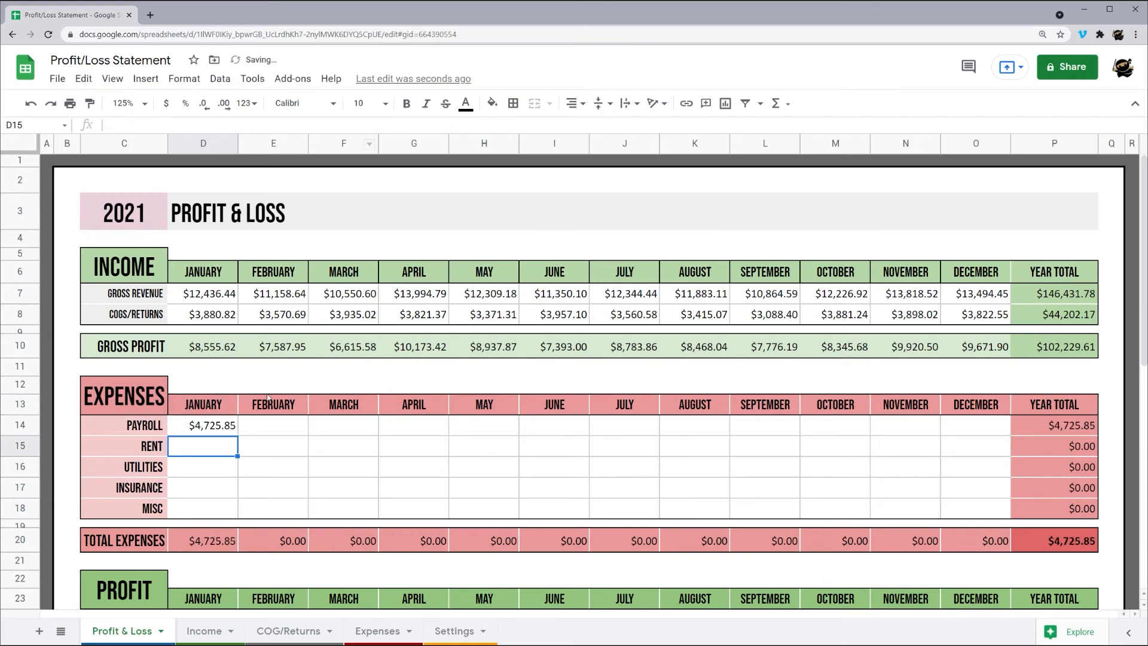
Lock the sheet ranges in the D14 formula as Expenses!$D:$D and Expenses!$A:$A
click(230, 421)
click(194, 123)
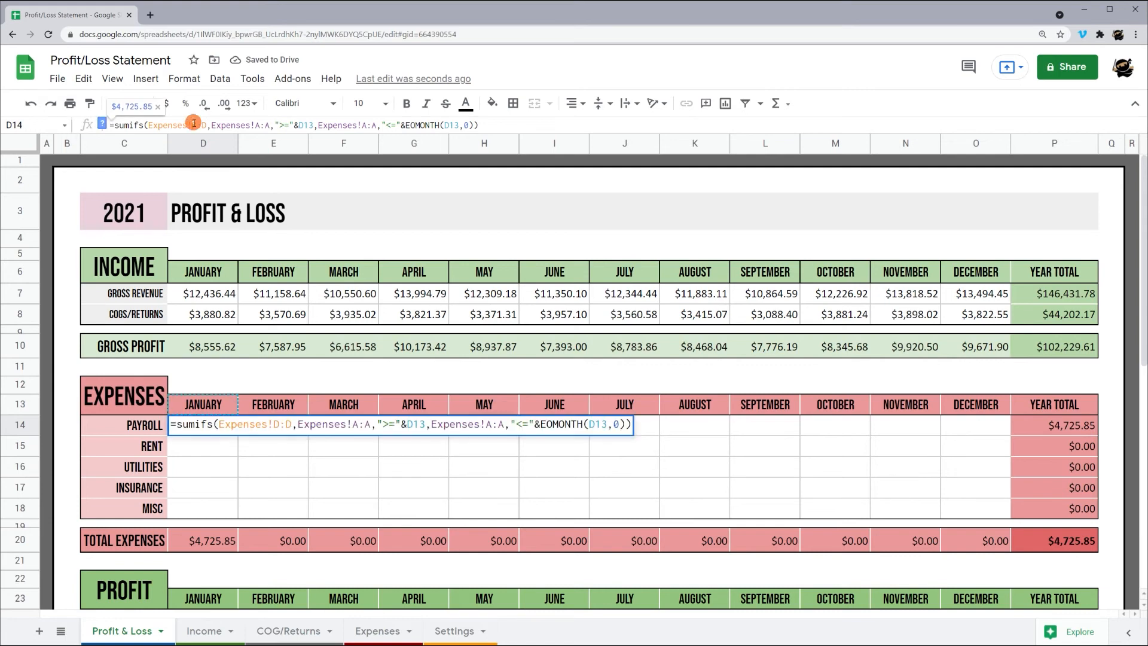
key(F4)
click(274, 124)
key(F4)
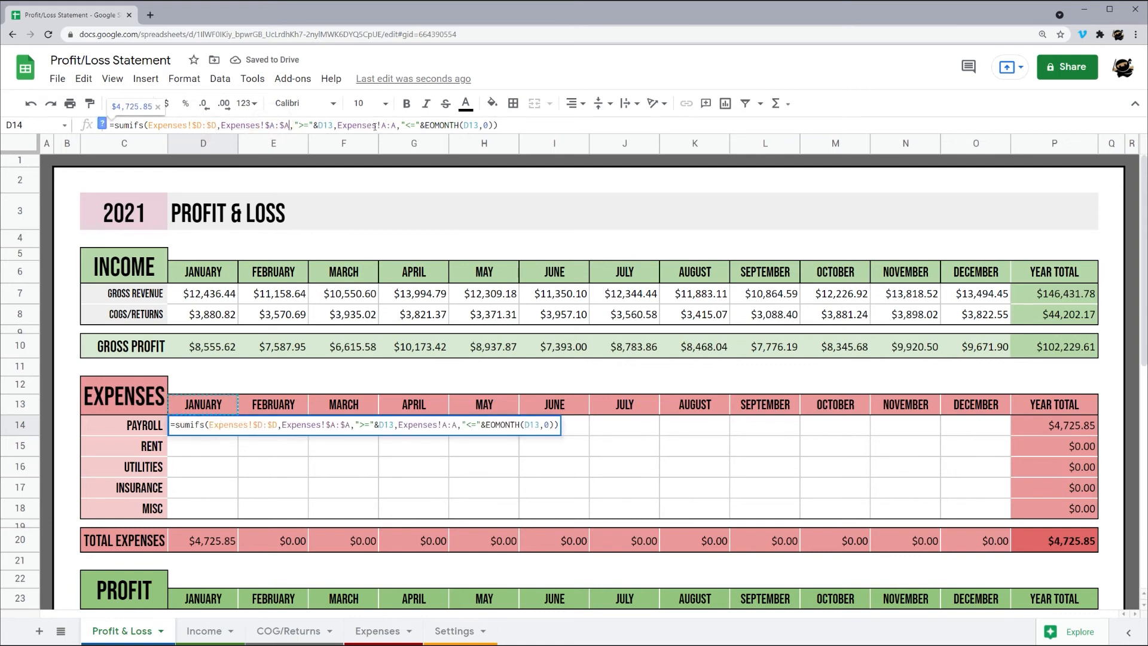
click(388, 125)
key(F4)
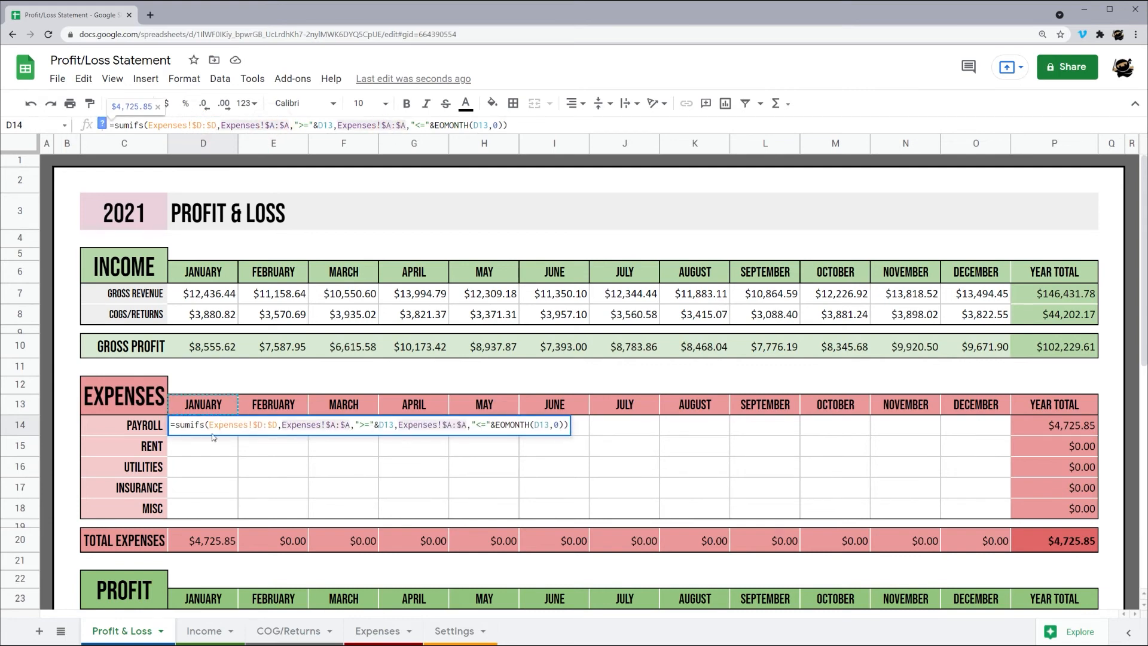
Lock the row in both January header references of the D14 formula as D$13
key(Return)
click(230, 428)
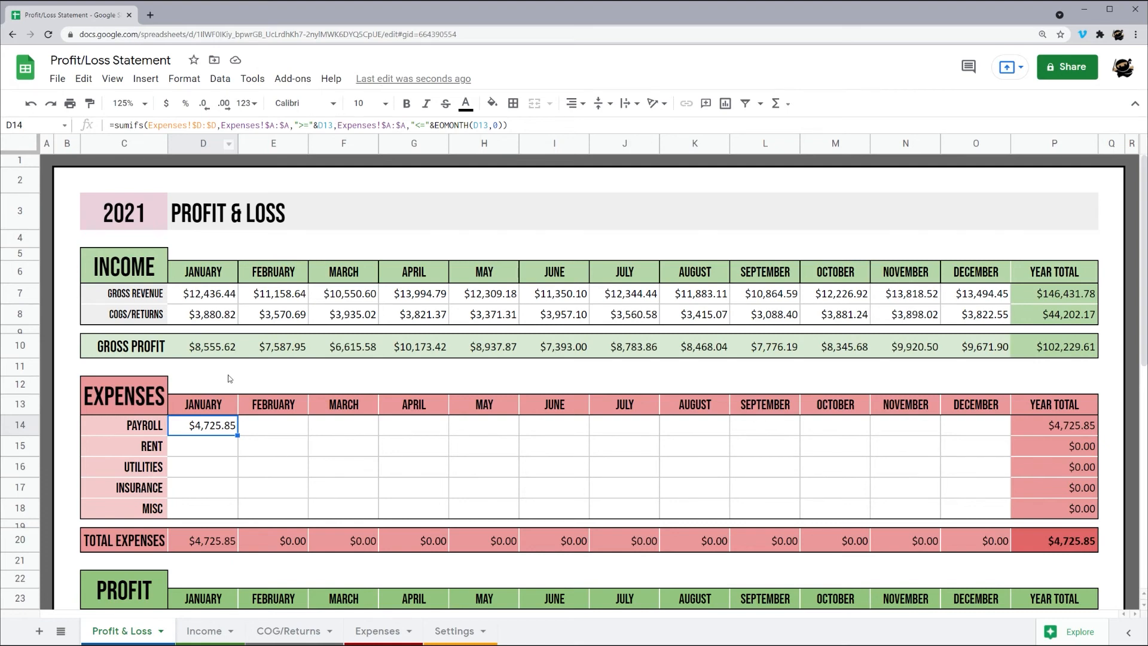
click(322, 124)
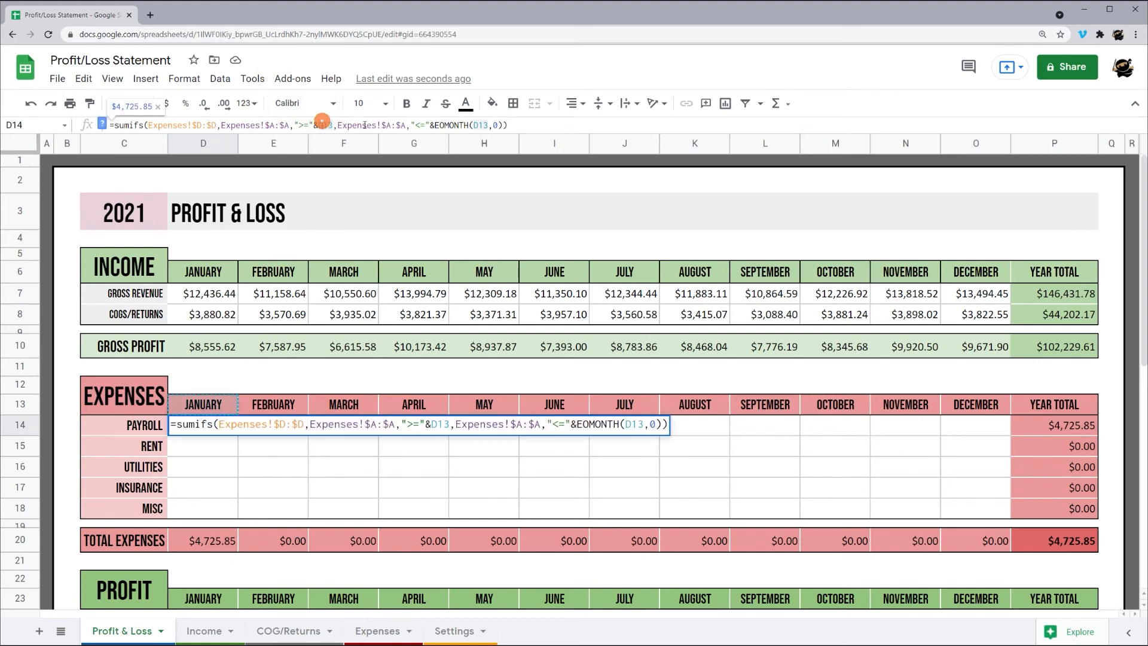
text($)
key(End)
key(Left)
key(Left)
key(Left)
key(Left)
key(Left)
key(Left)
text($)
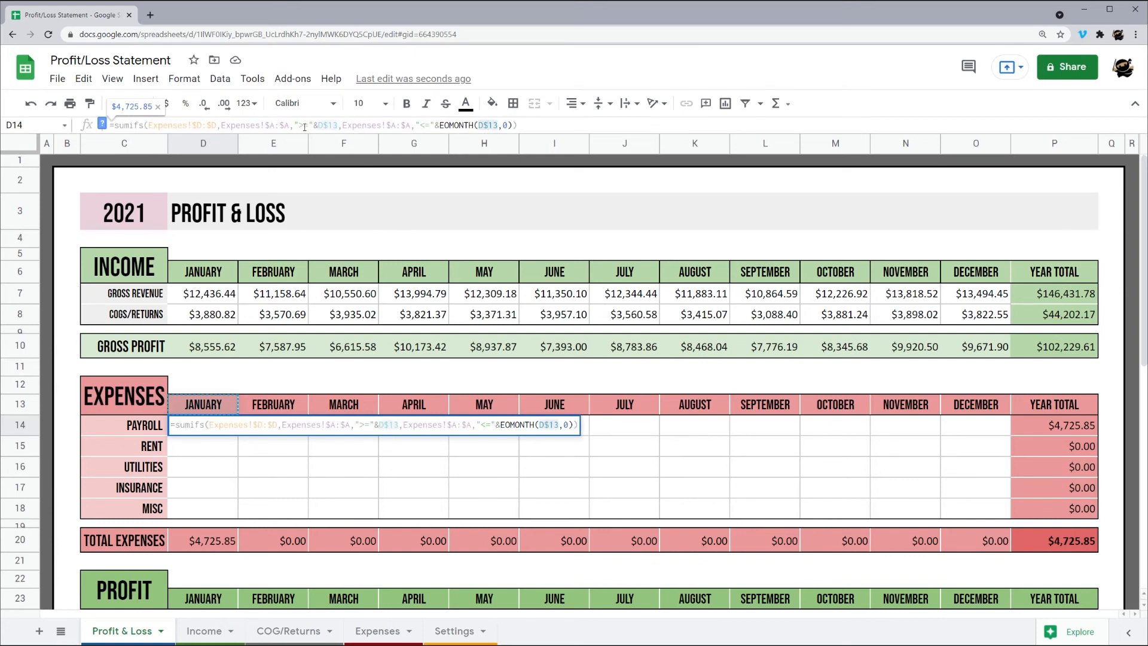
Add the category criteria range Expenses!B:B to the D14 formula and return to the Profit & Loss sheet for its criterion
key(End)
key(BackSpace)
text(,)
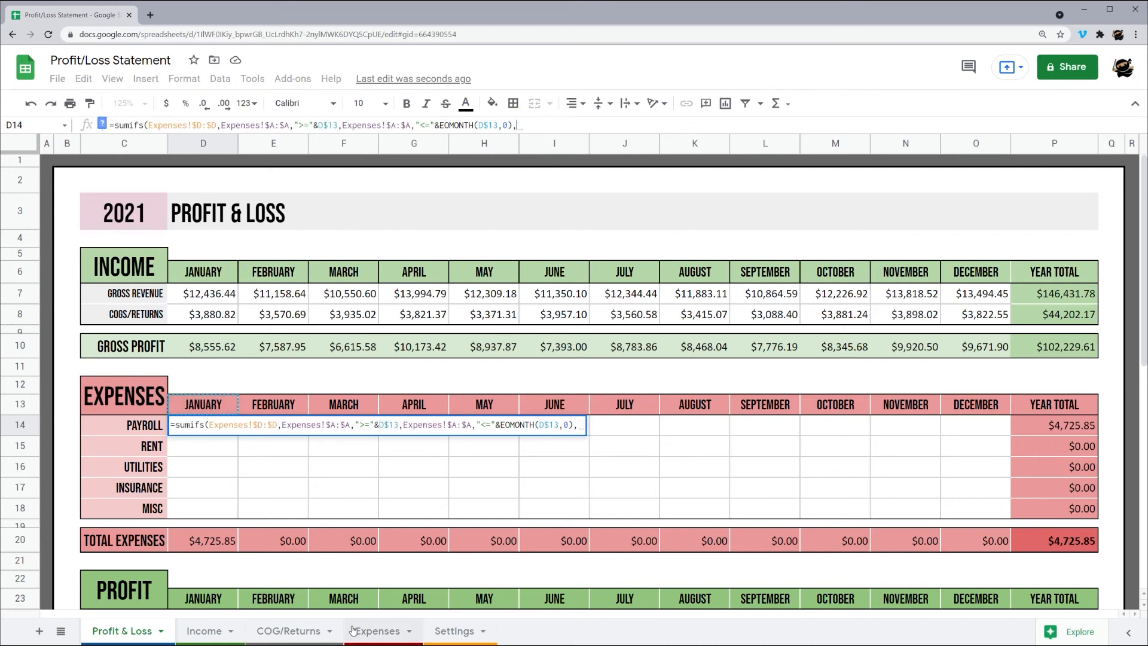
click(378, 631)
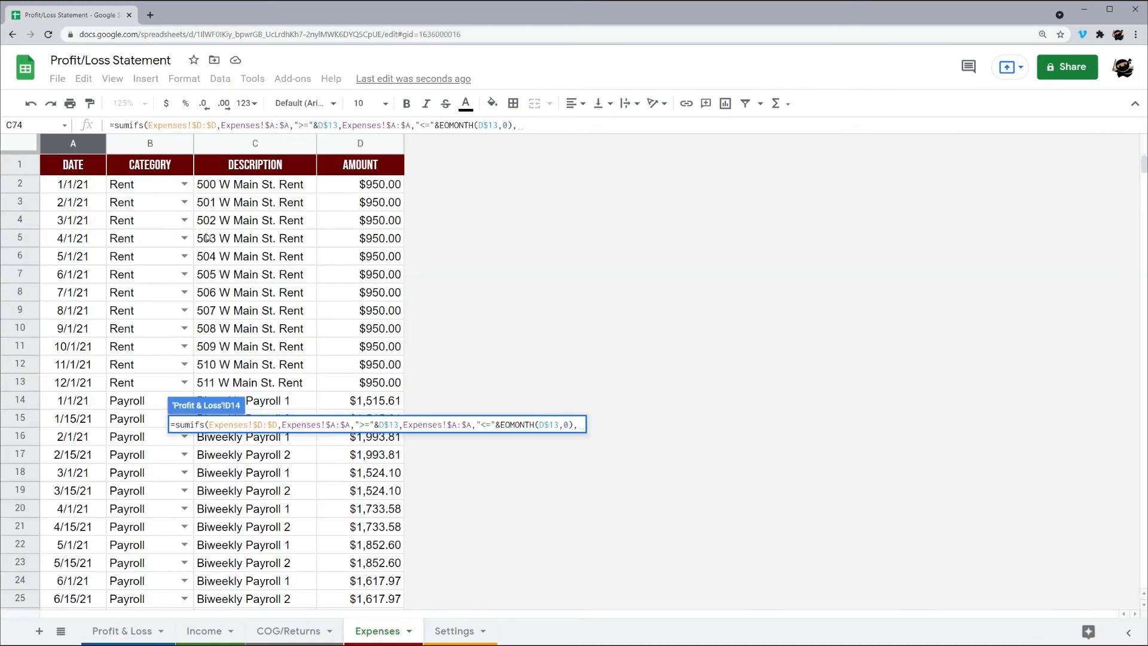
click(149, 144)
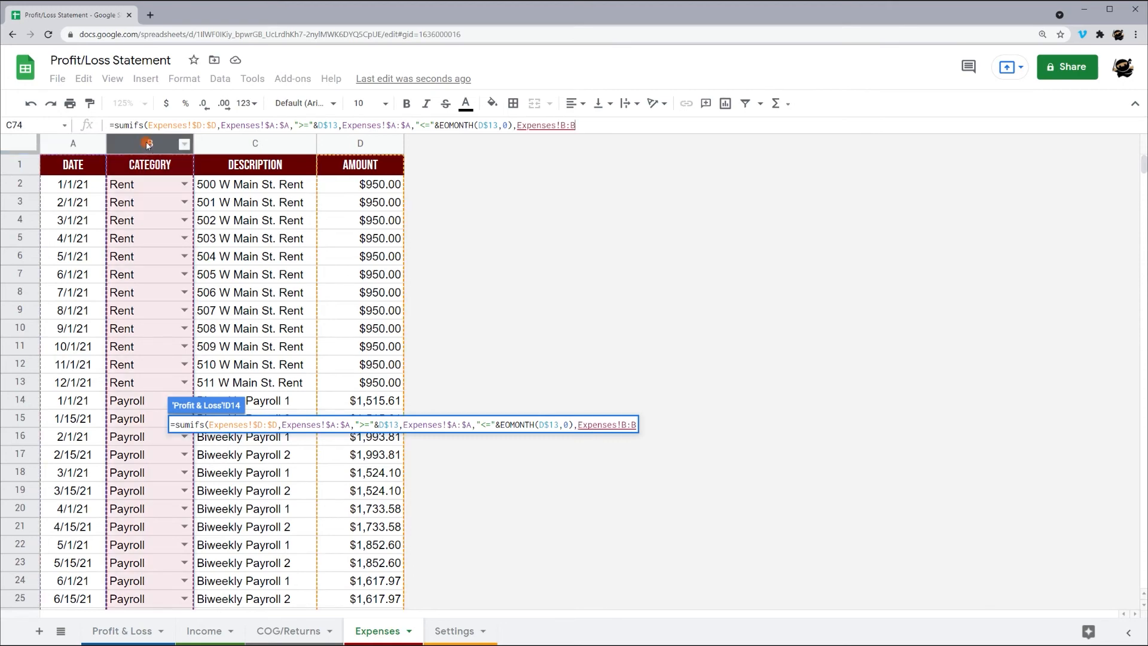
text(,)
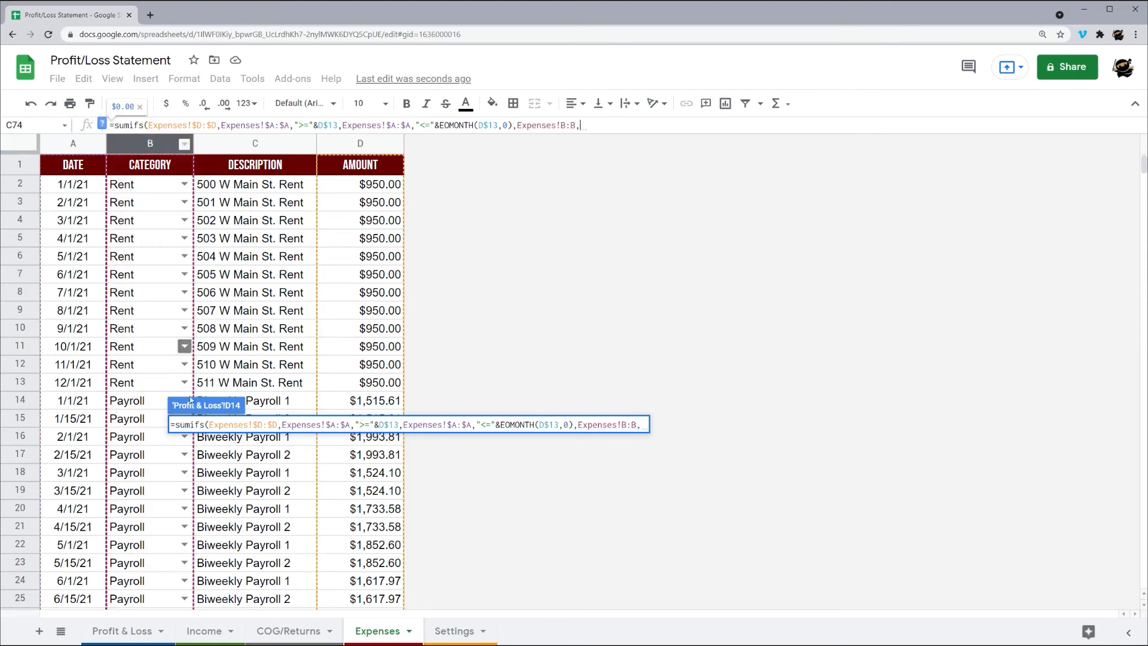
click(171, 632)
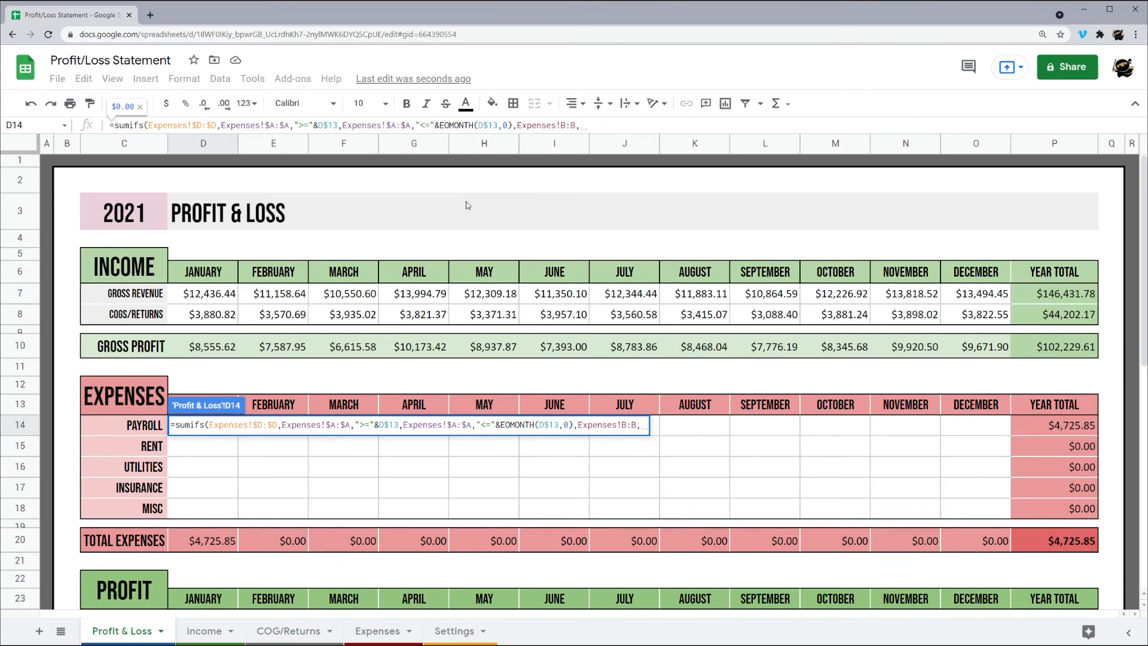
text("Payroll")
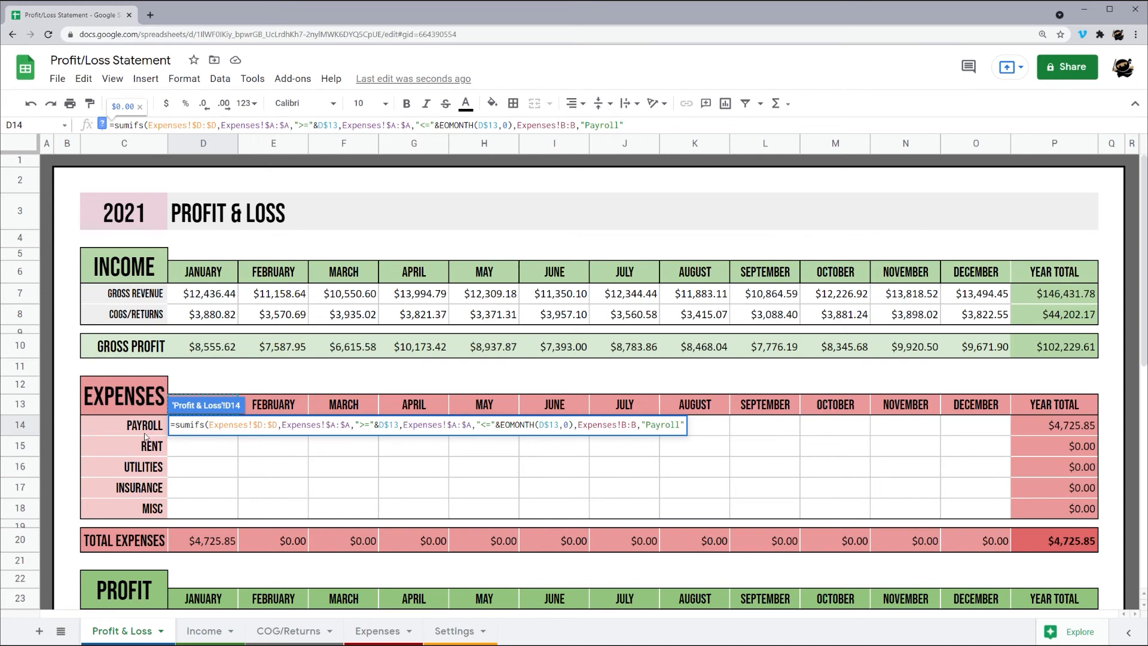
key(BackSpace)
key(BackSpace)
key(BackSpace)
key(BackSpace)
key(BackSpace)
key(BackSpace)
key(BackSpace)
key(BackSpace)
key(BackSpace)
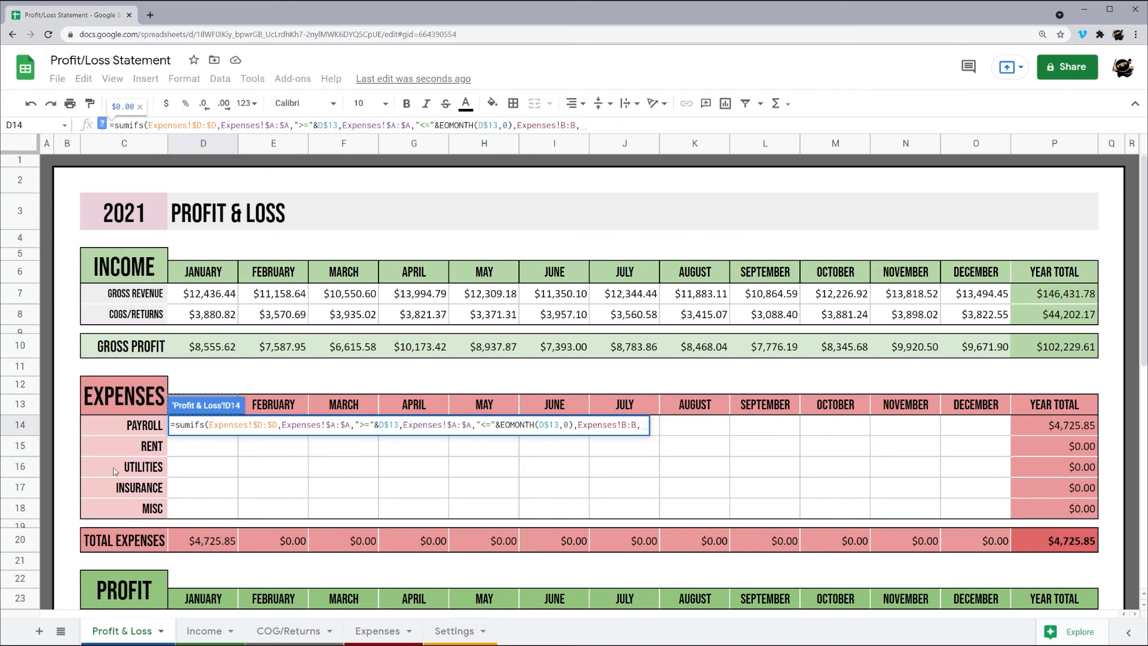
Use the Payroll label C14 as the category criterion, lock the references as Expenses!$B:$B and $C14, and complete the D14 formula
click(141, 430)
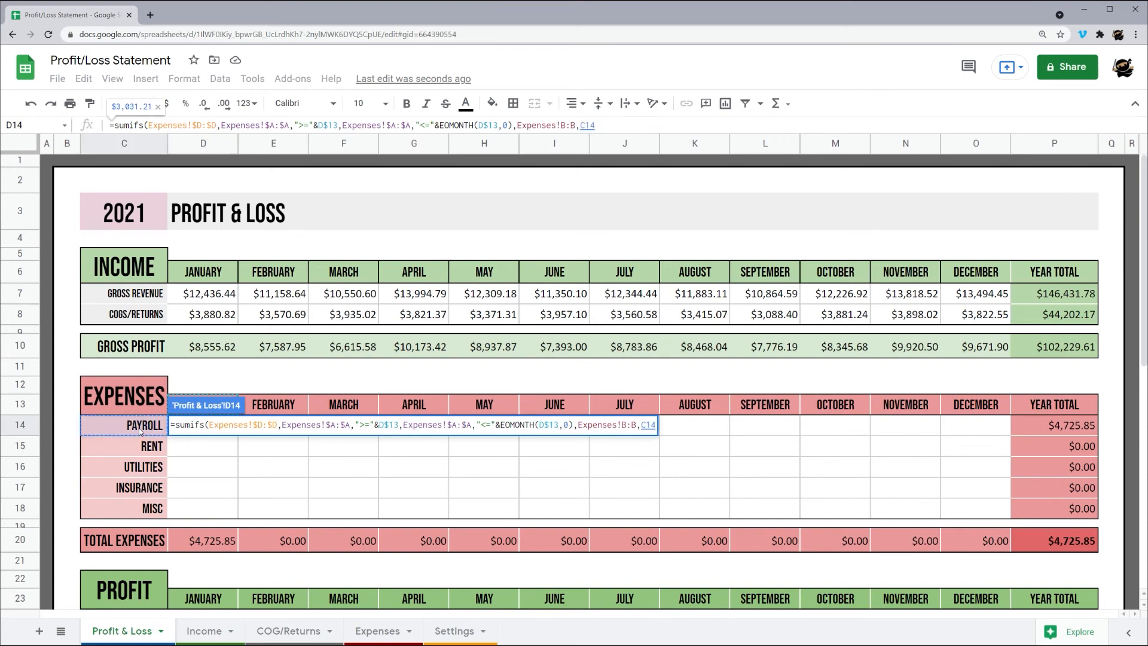
text())
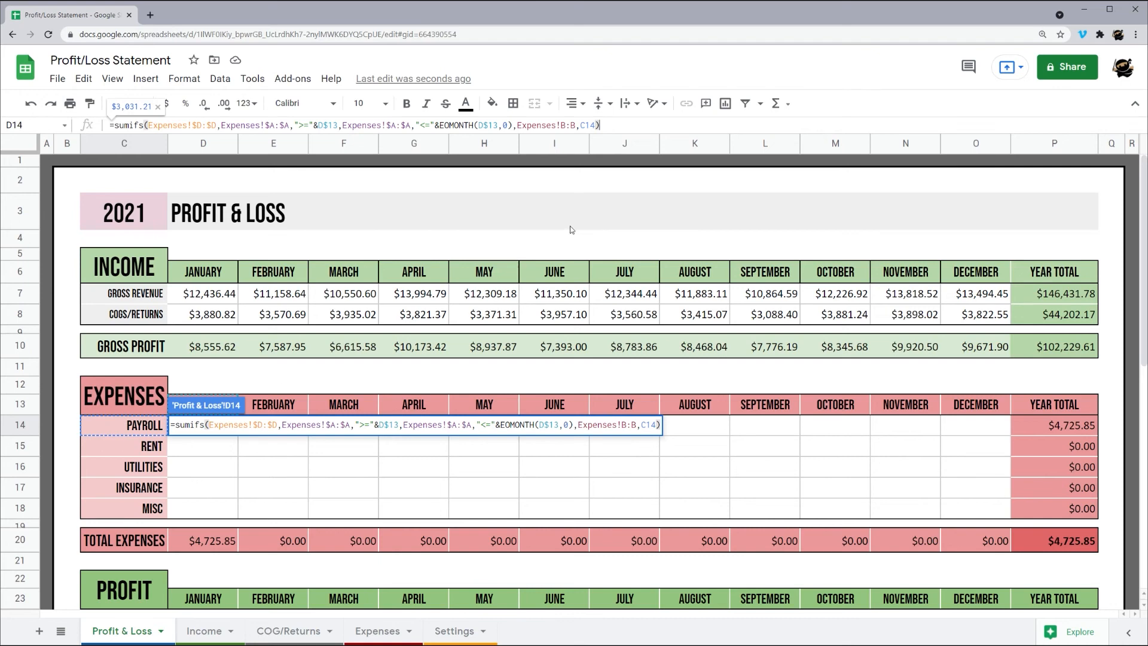
click(566, 125)
key(F4)
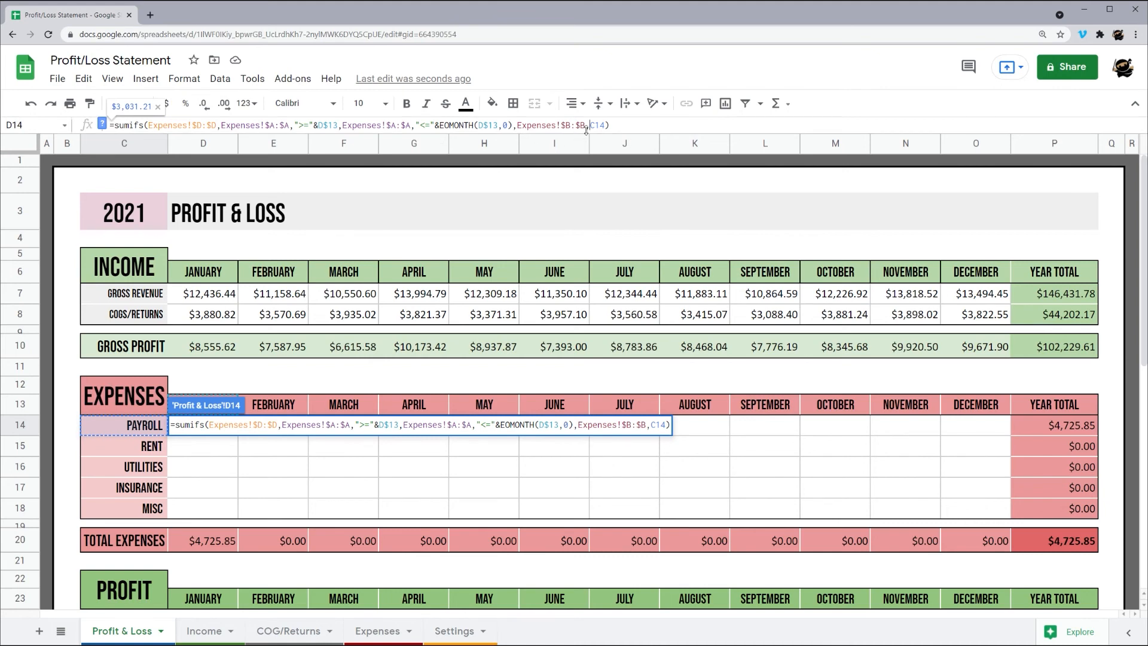
text($)
click(617, 125)
key(Return)
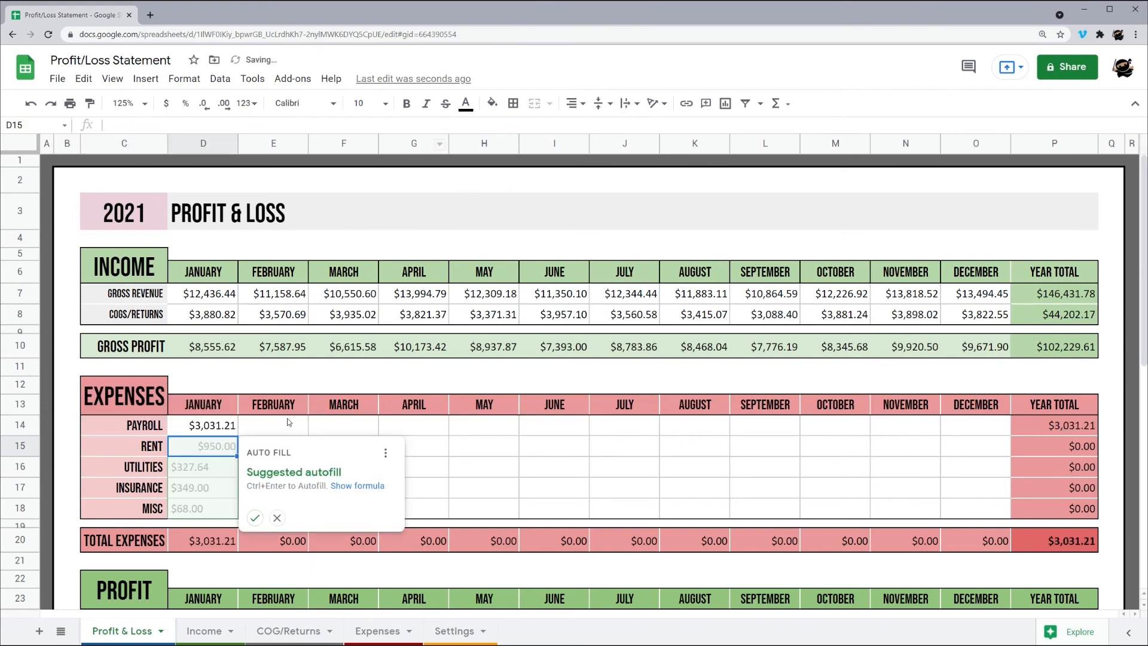
Fill the January Payroll formula down through Misc and across to December, covering D14:O18
click(254, 518)
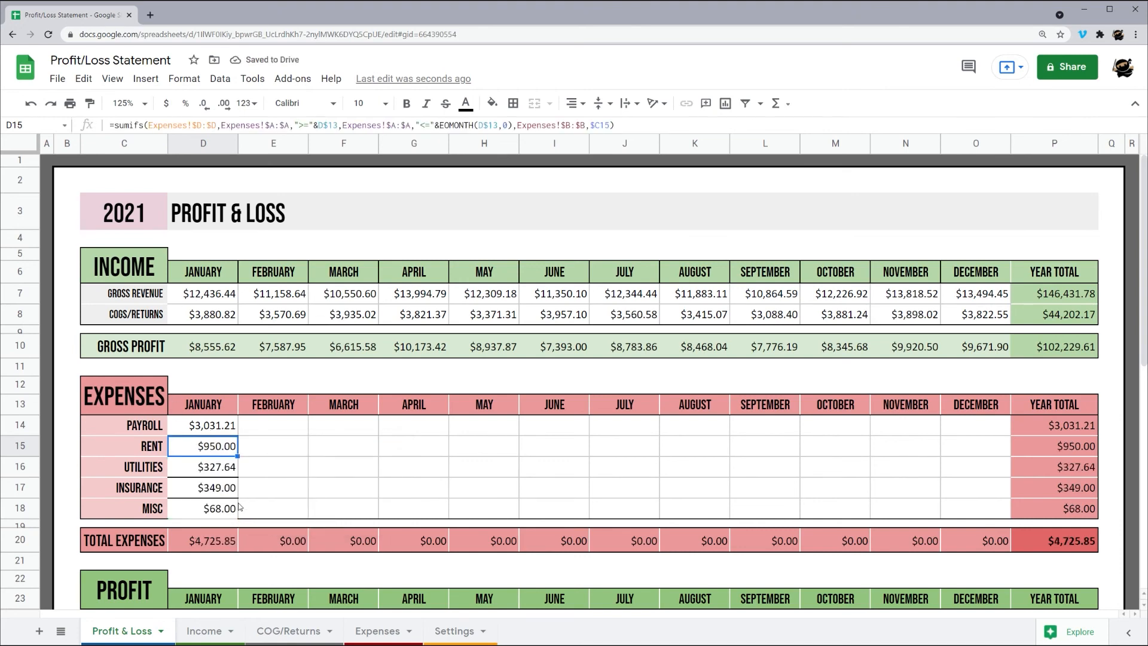
drag(224, 431, 963, 508)
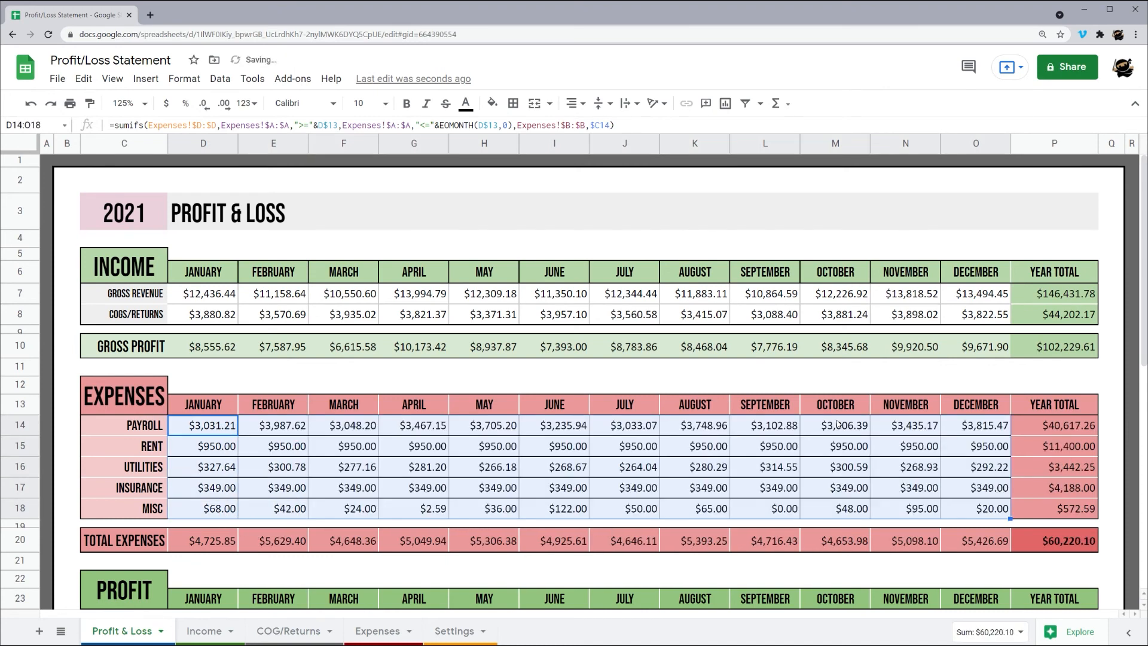
Clear the borders of the expense amounts in D14:O18 and add black bottom and top borders to the range
click(513, 103)
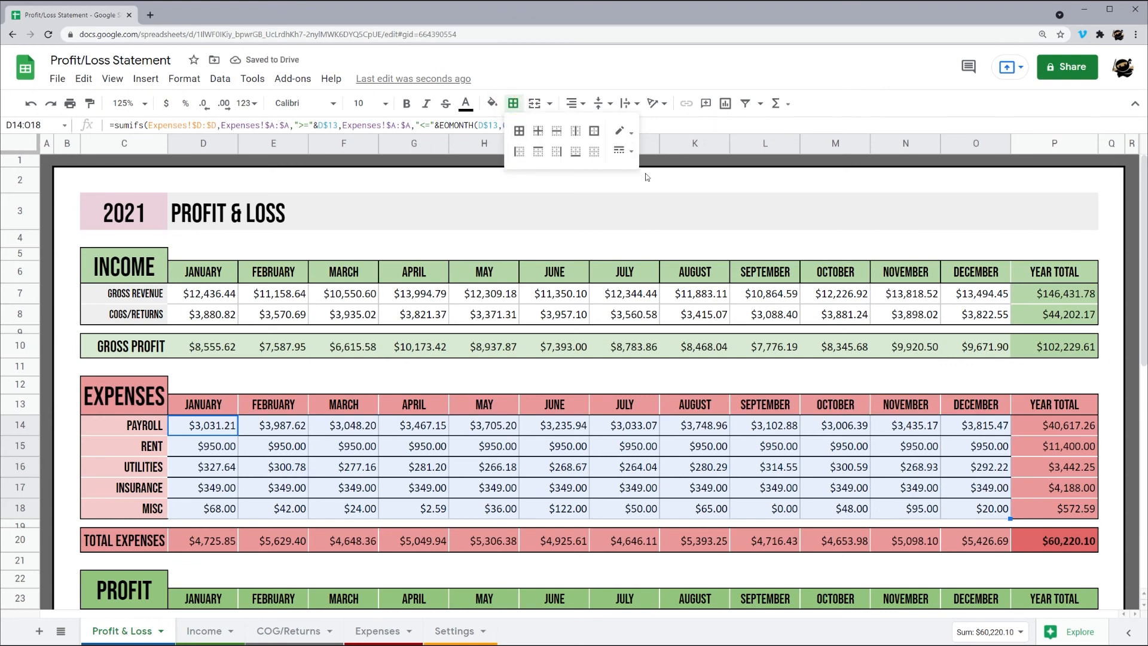
click(1056, 515)
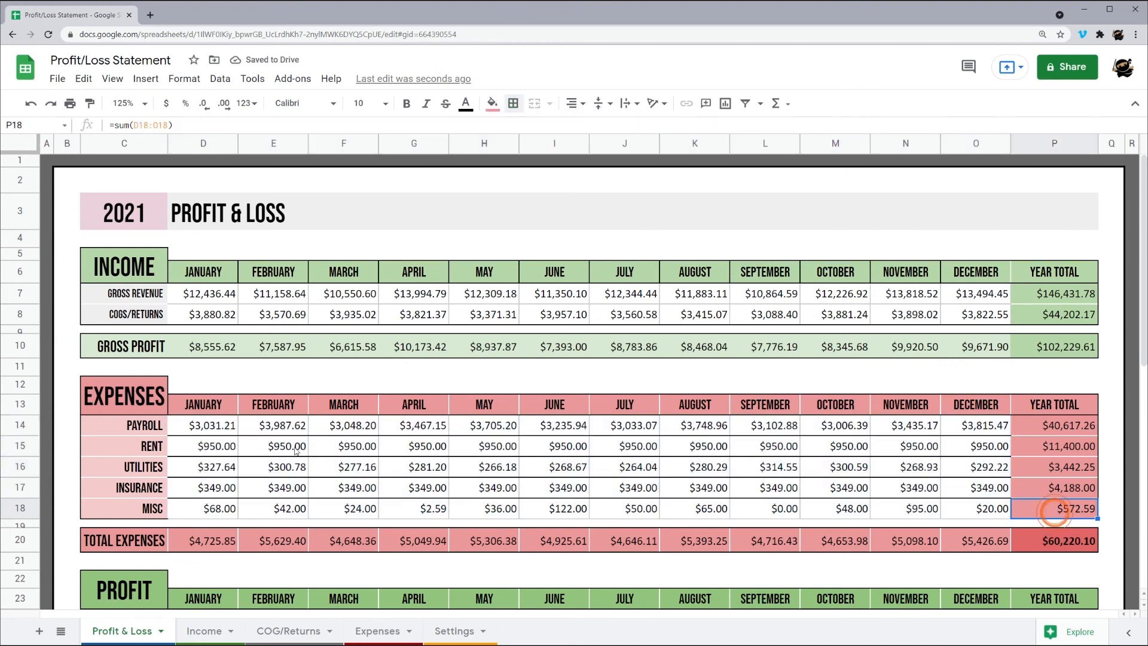
click(970, 508)
shift+click(193, 435)
click(513, 102)
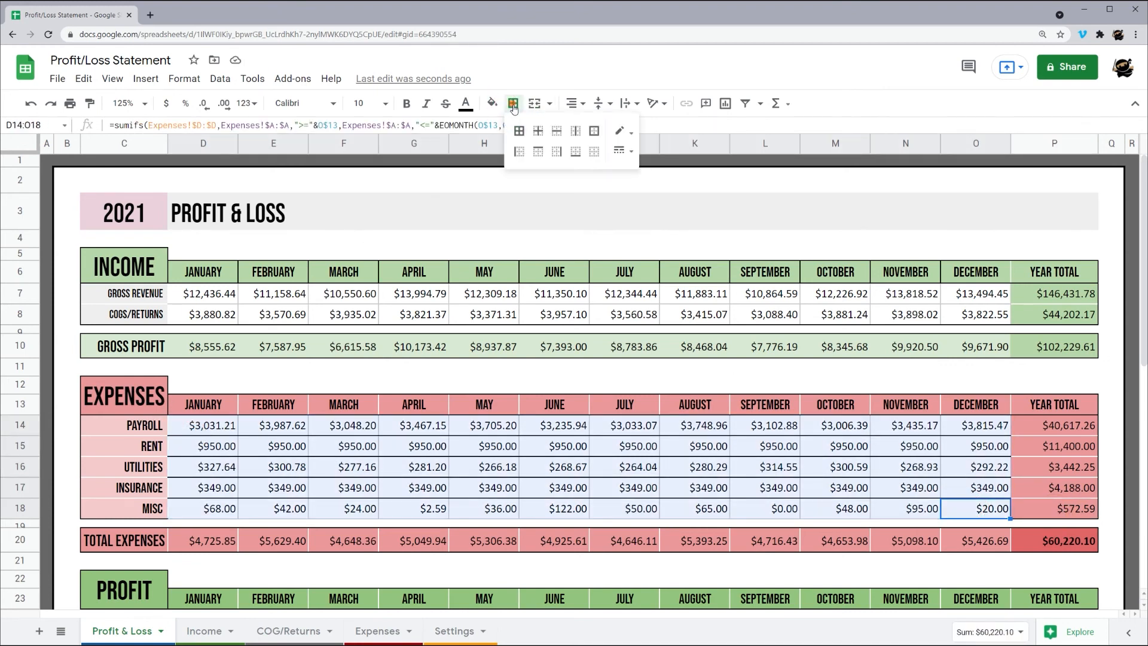
click(622, 133)
click(623, 178)
click(620, 151)
click(651, 176)
click(596, 153)
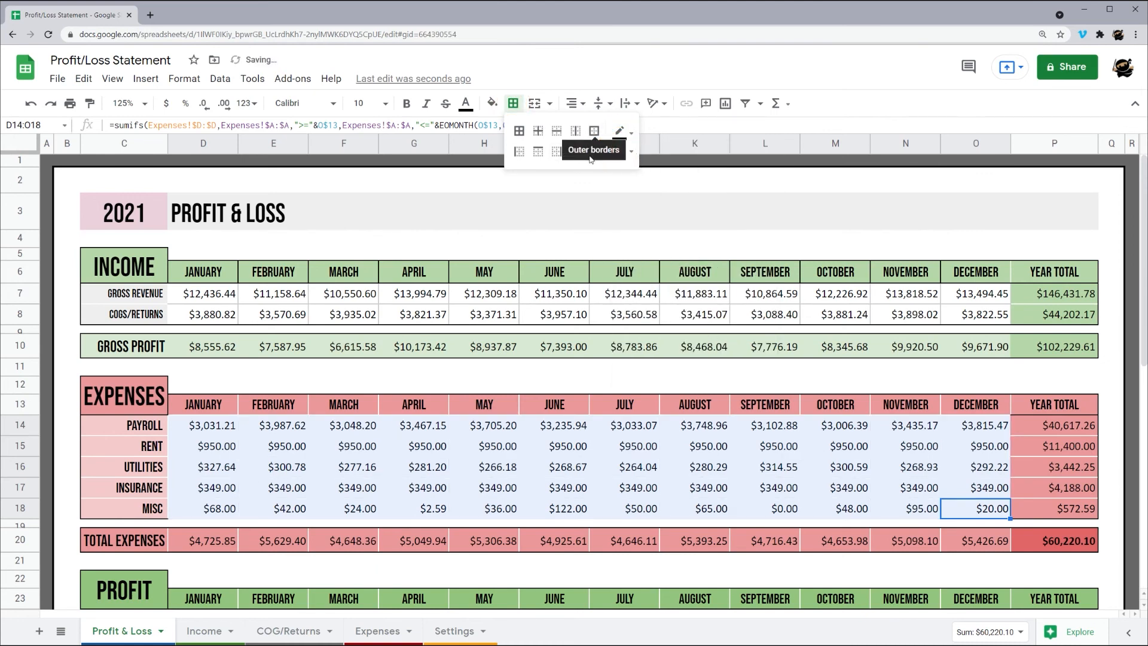
click(574, 157)
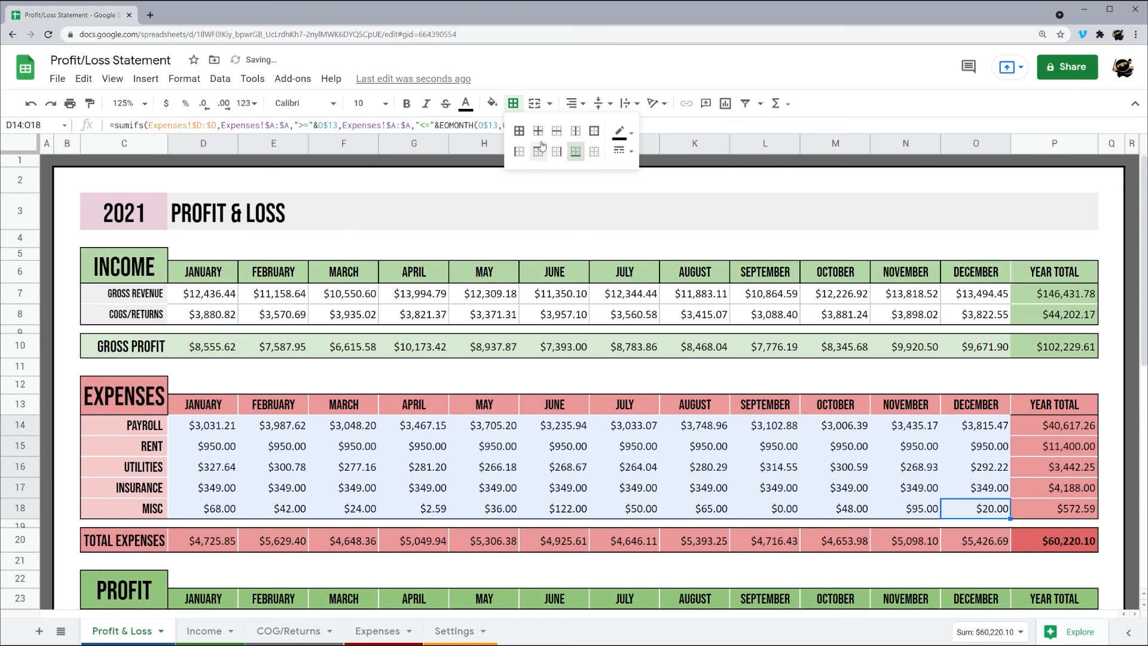
click(536, 151)
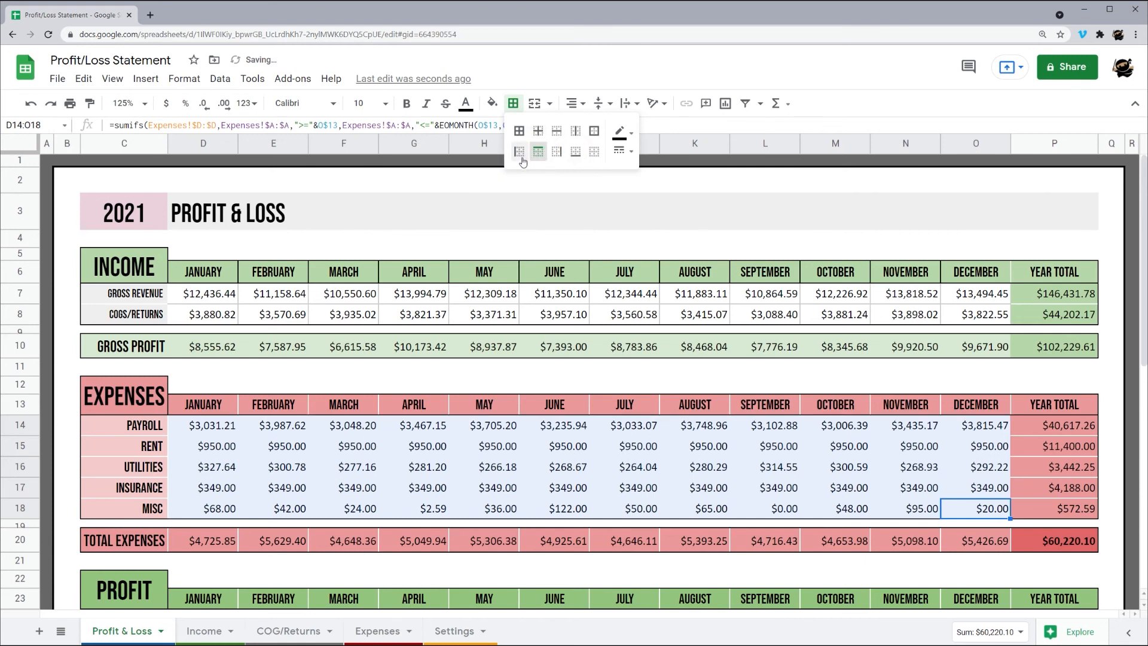
Apply light gray inner borders to the expense amounts in D14:O18
click(471, 447)
drag(209, 425, 974, 508)
click(513, 103)
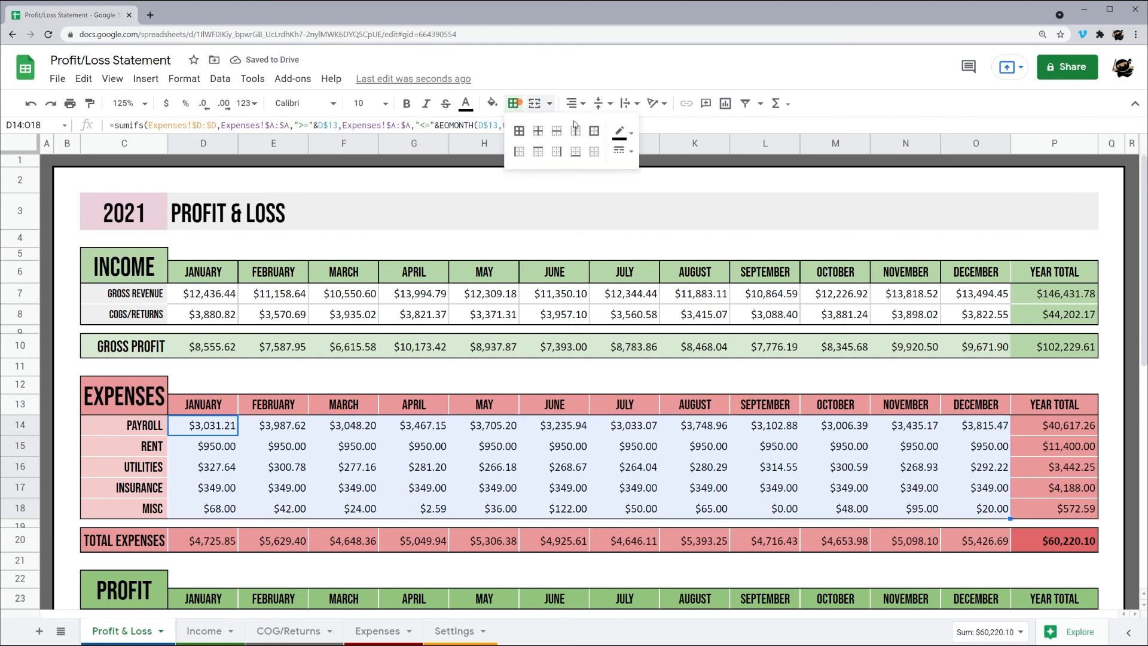
click(622, 132)
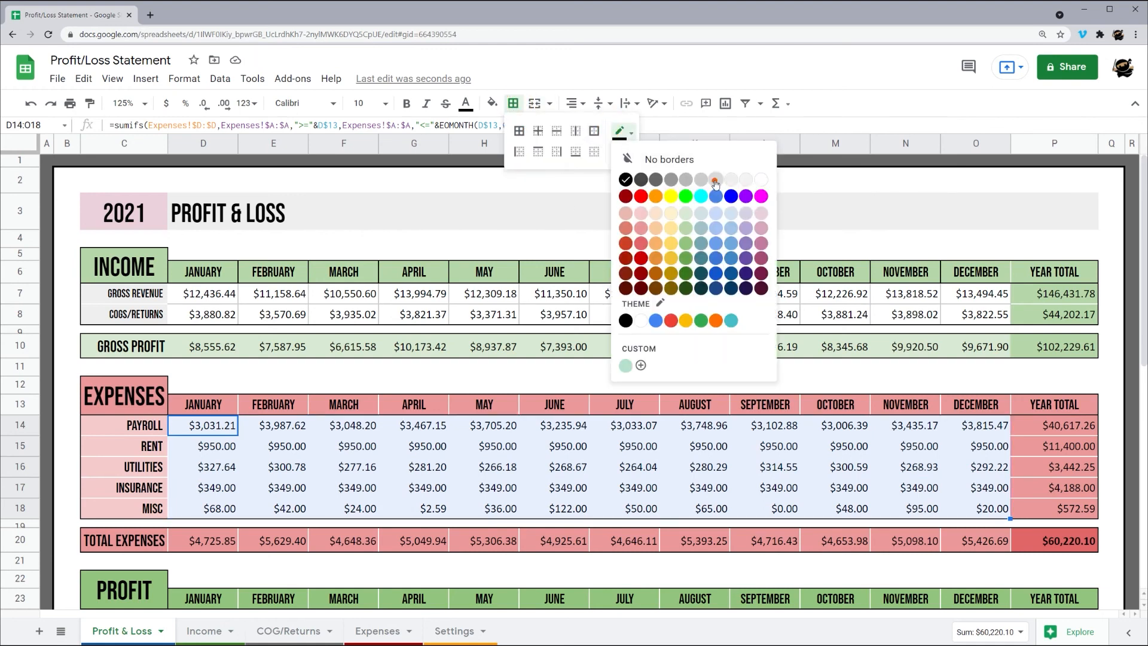
click(714, 175)
click(539, 130)
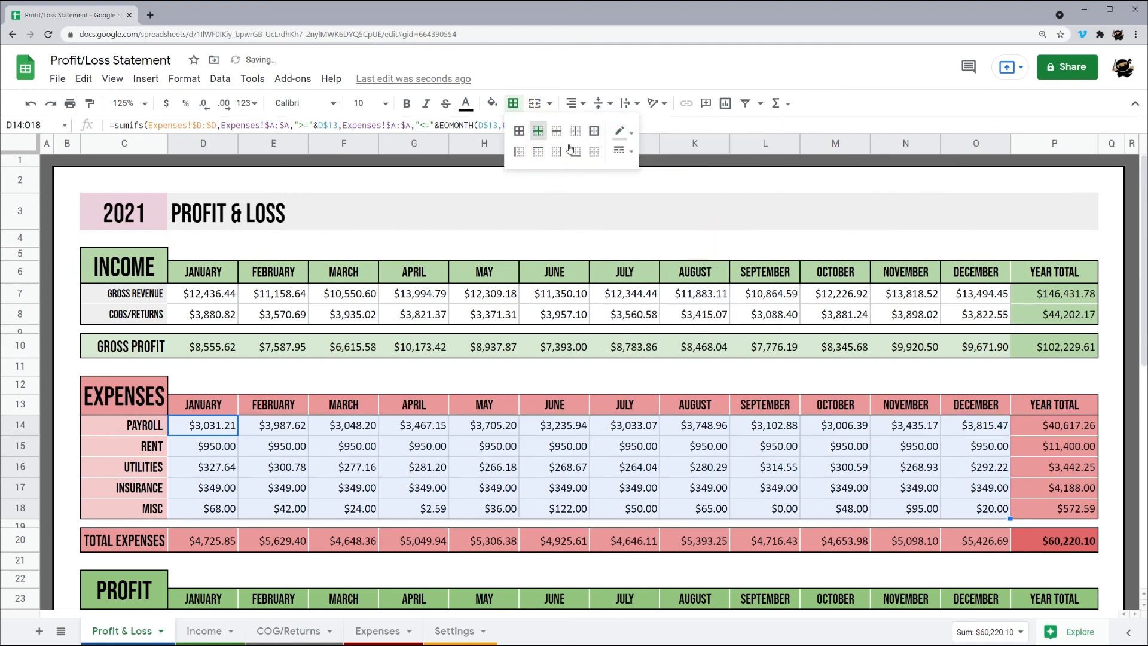
click(622, 132)
click(700, 179)
click(658, 382)
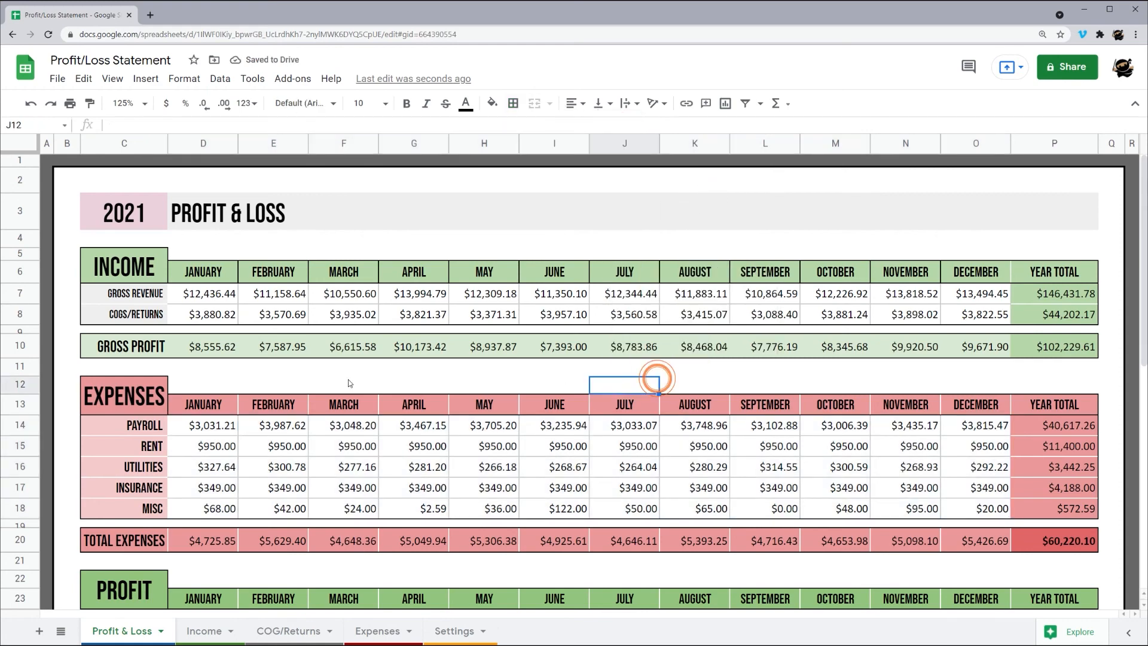
Review the statement down to the Profit section and inspect the January Net Profit formula in D24
scroll(388, 372, down, 2)
scroll(267, 380, up, 2)
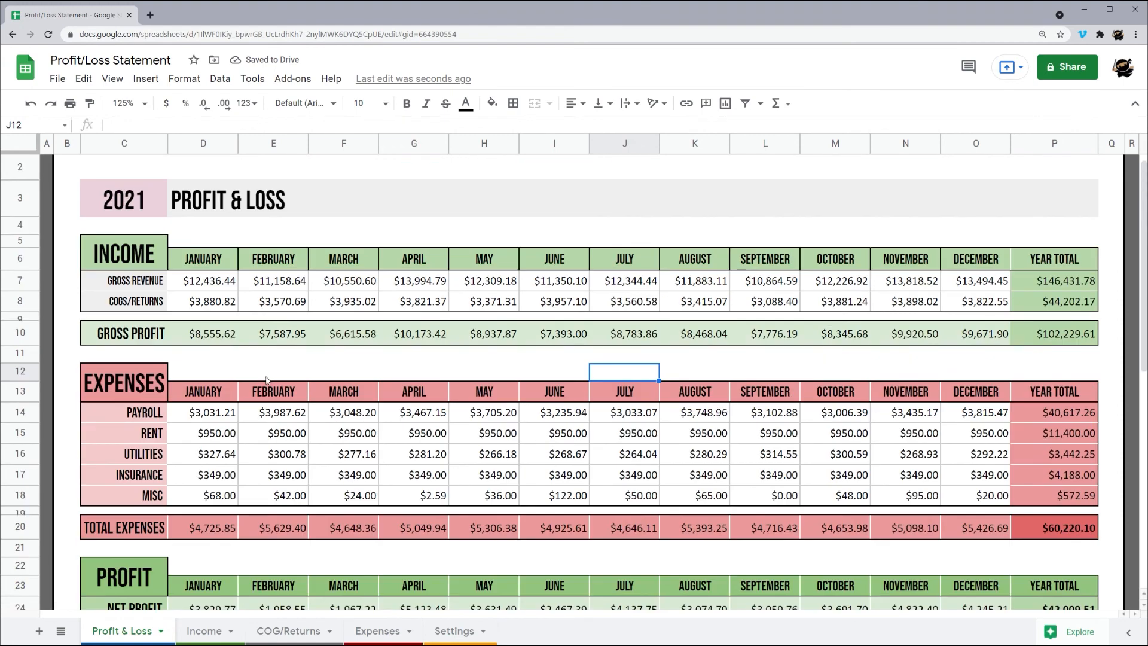
scroll(235, 309, down, 2)
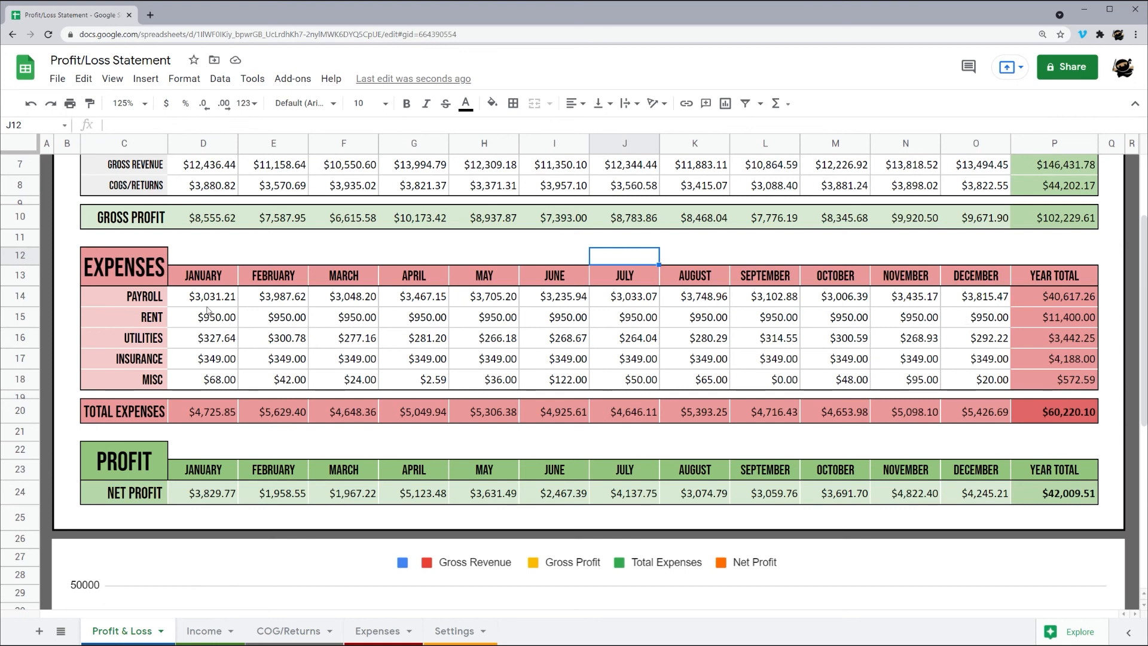
click(202, 495)
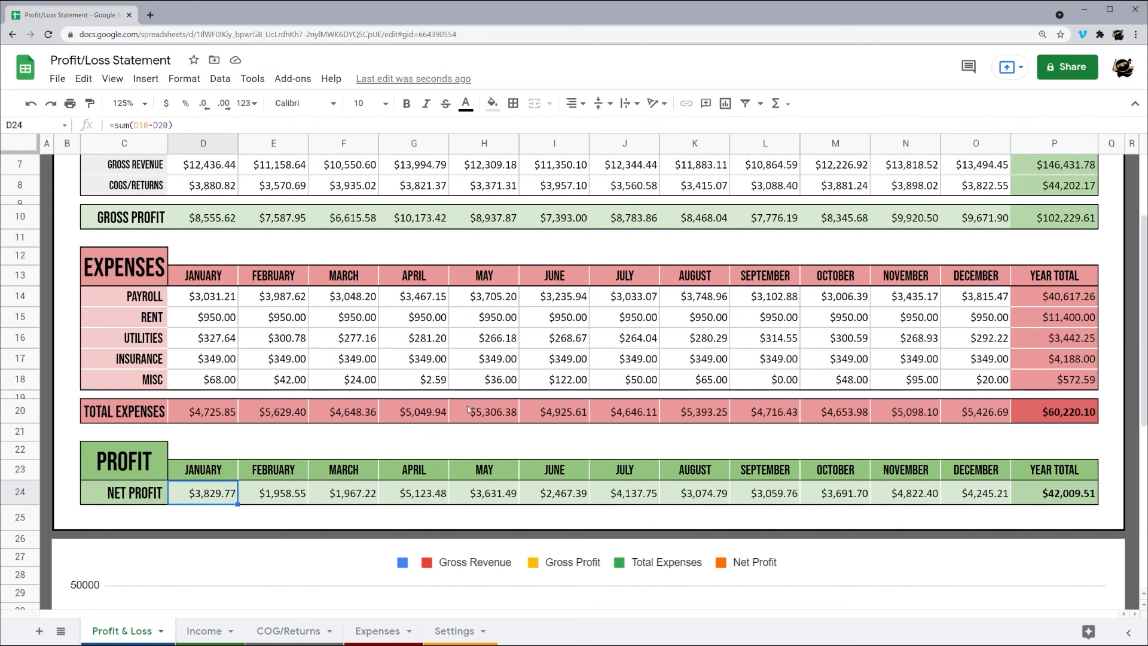
Apply white vertical inner borders to the Gross Profit row, C10:P10
drag(1006, 222, 212, 221)
drag(1055, 218, 128, 217)
click(513, 103)
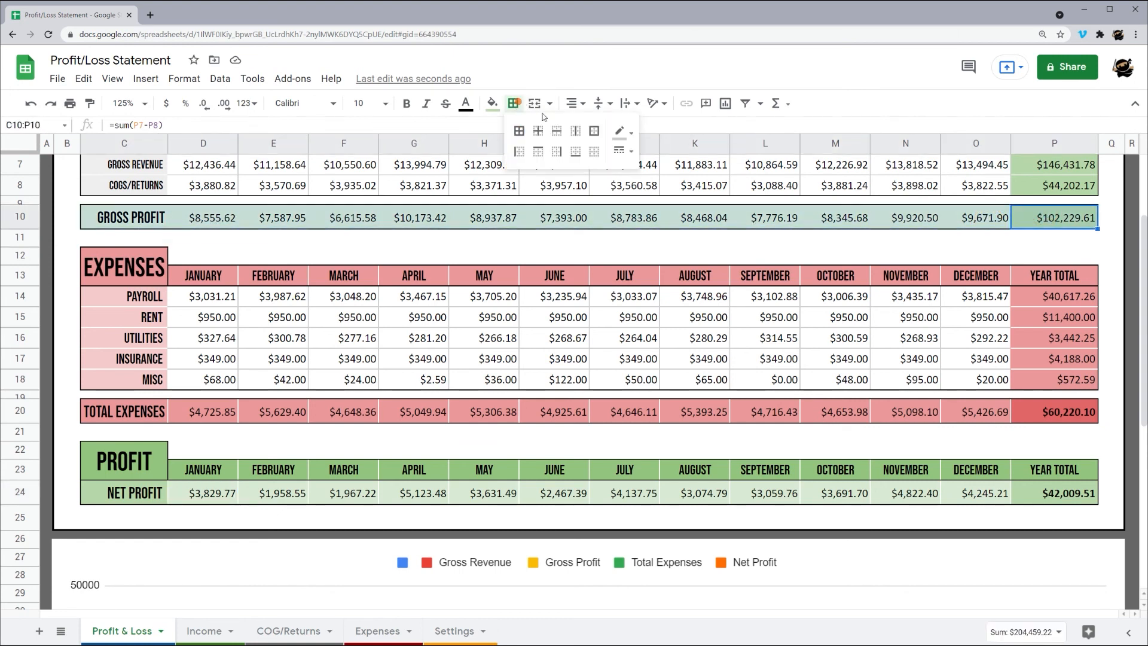
click(622, 131)
click(766, 178)
click(578, 131)
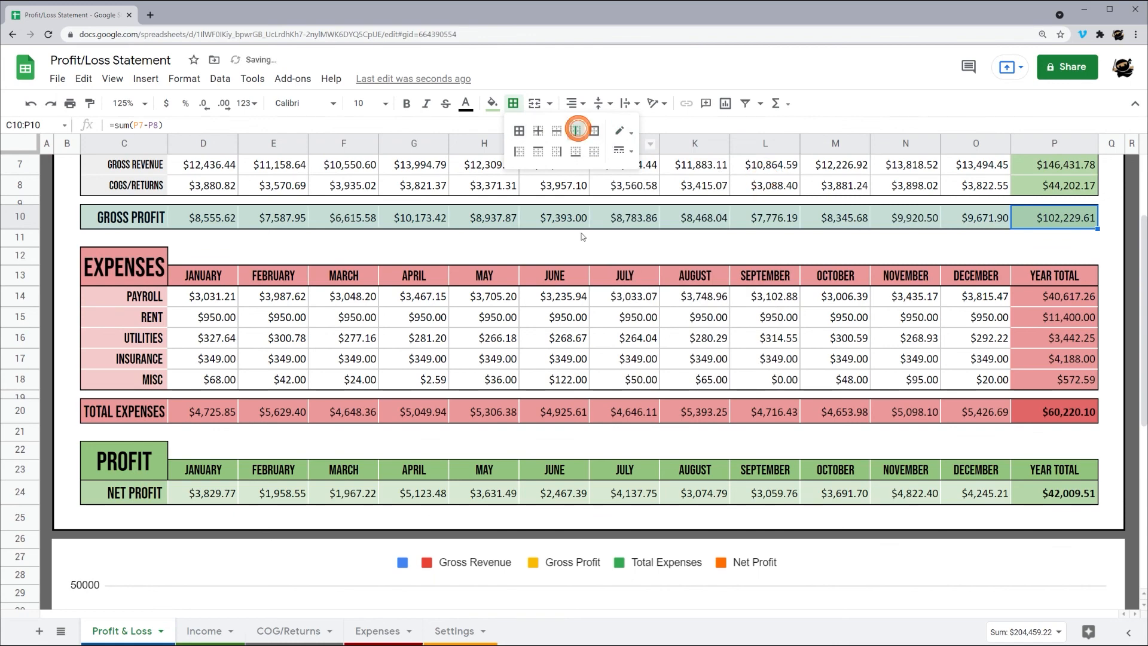
click(579, 237)
Delete the December weekly income entries in A50:C54 of the Income sheet
scroll(362, 394, down, 2)
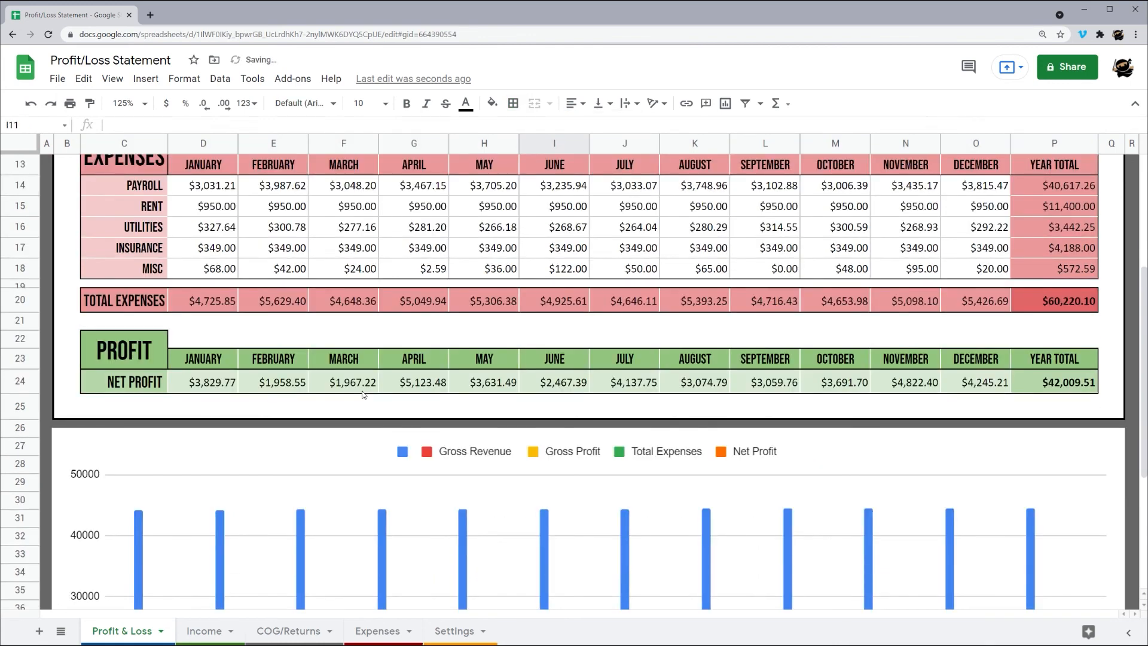
scroll(362, 395, down, 4)
scroll(377, 408, up, 8)
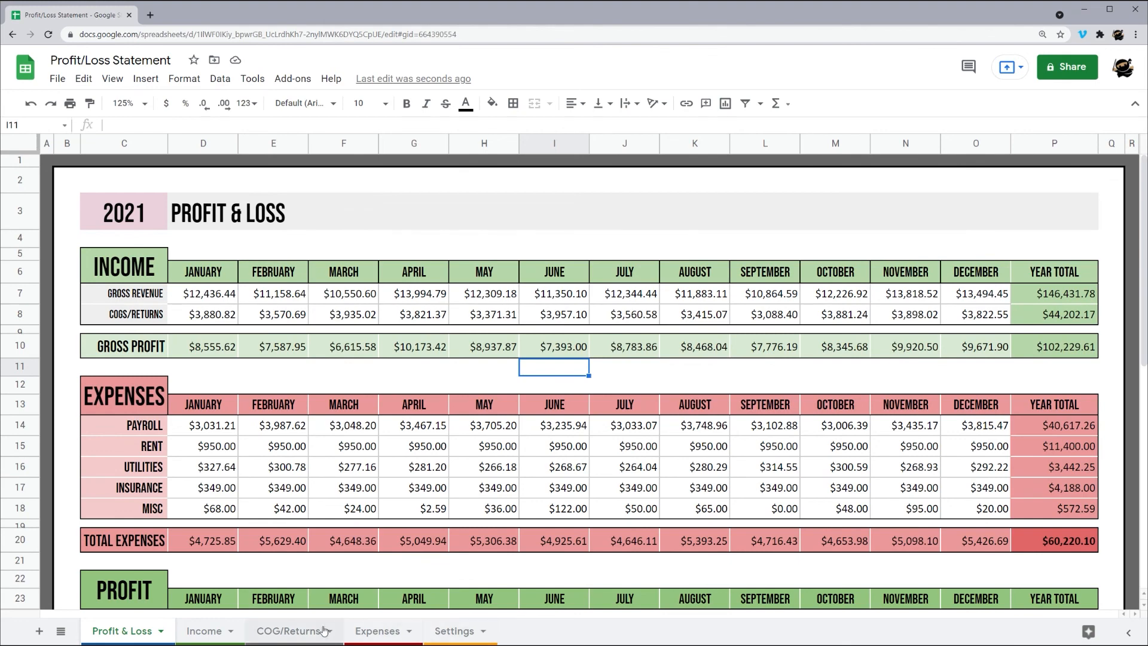
click(204, 632)
scroll(166, 424, down, 10)
drag(293, 552, 72, 481)
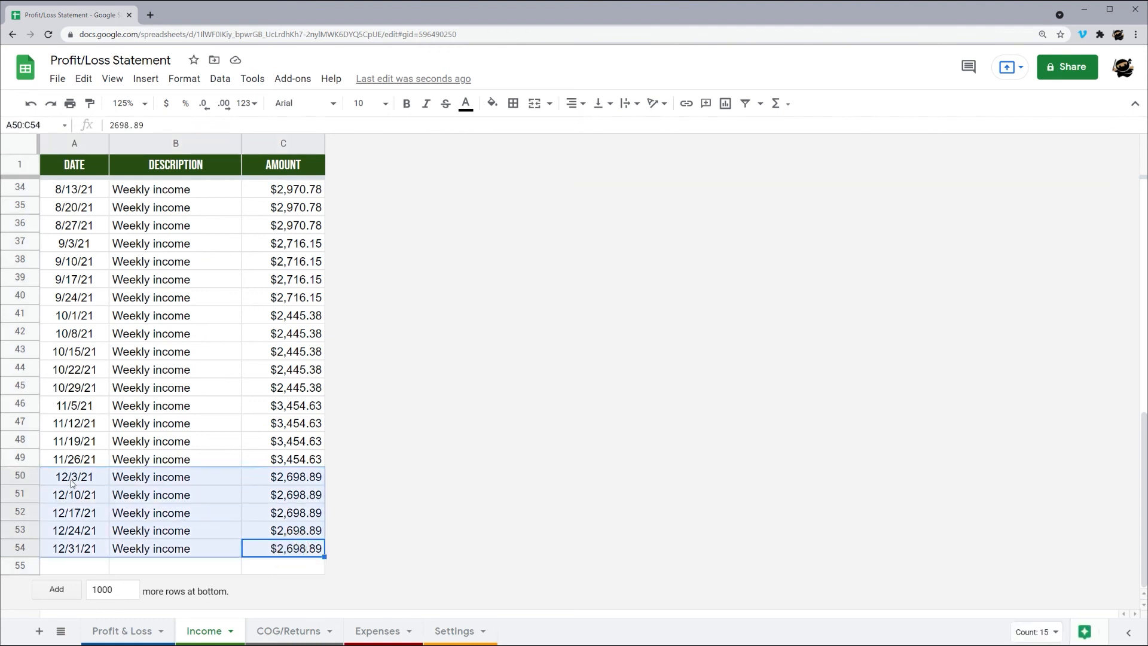
key(Delete)
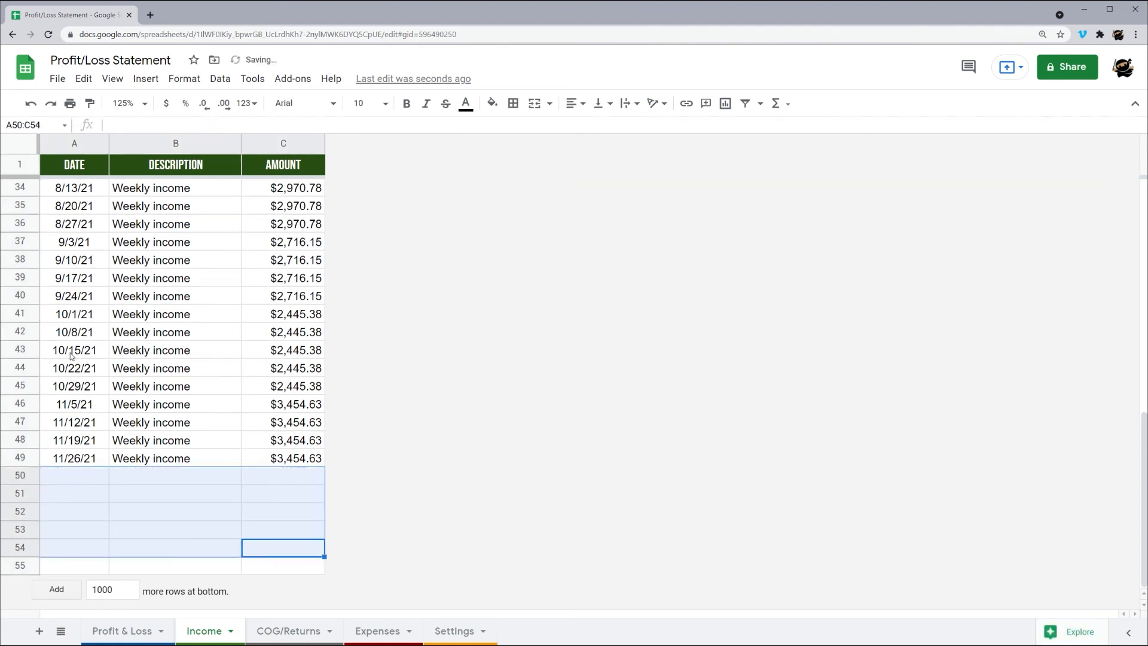
Delete the November and October weekly income entries in A46:C49 and A41:C45 of the Income sheet
drag(272, 457, 69, 404)
key(Delete)
drag(278, 389, 64, 315)
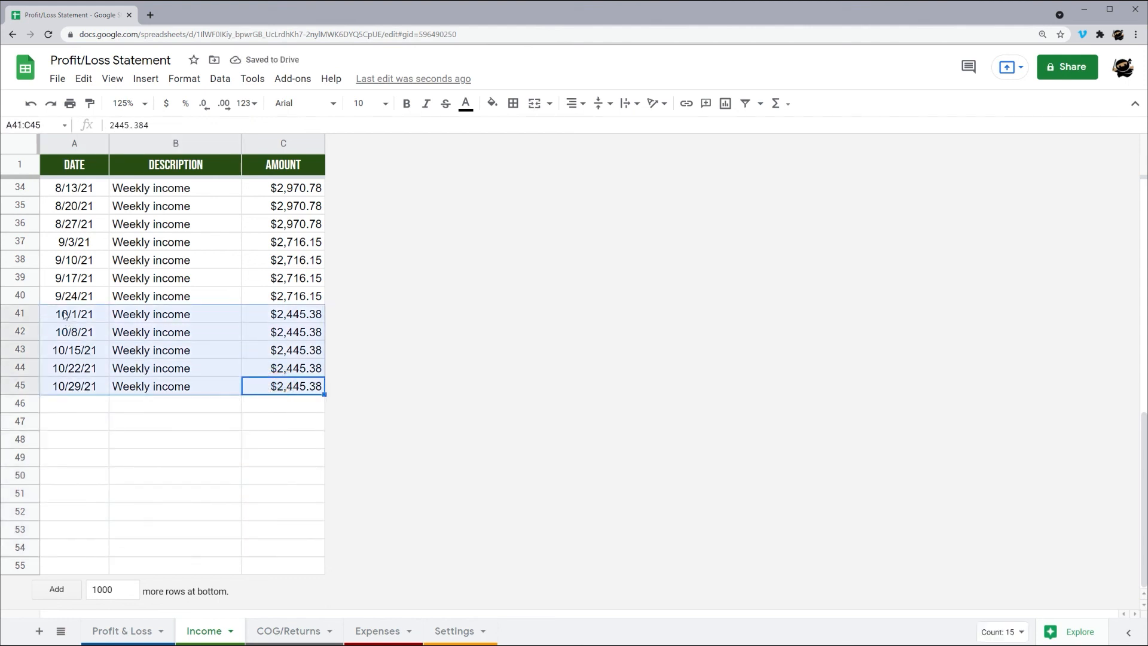
key(Delete)
drag(165, 451, 165, 442)
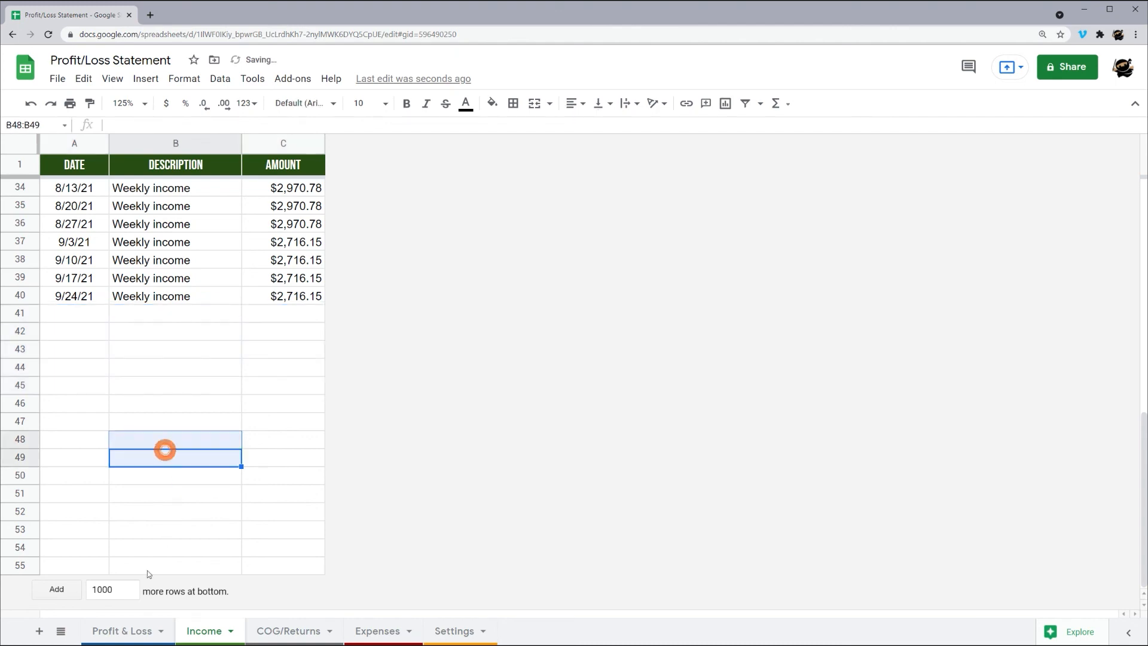
Check the October to December Gross Revenue cells, M7:O7, on the Profit & Loss sheet
click(128, 634)
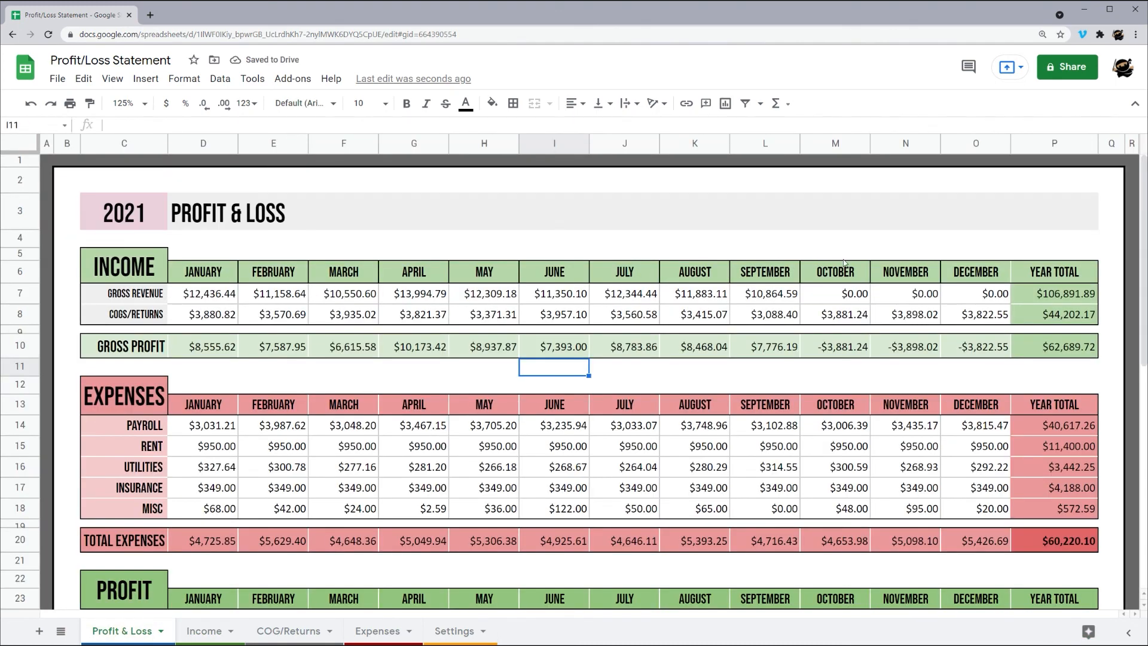
click(834, 293)
key(shift+Right)
key(shift+Right)
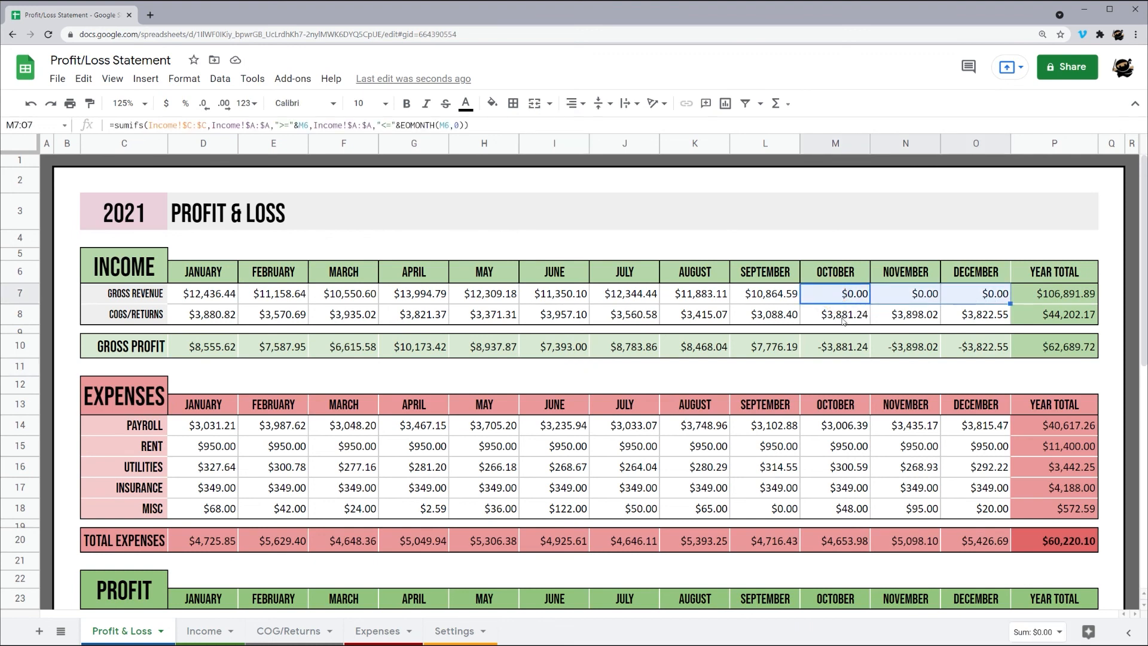
Undo the October, November and December deletions on the Income sheet and check Gross Revenue on the Profit & Loss sheet
click(204, 630)
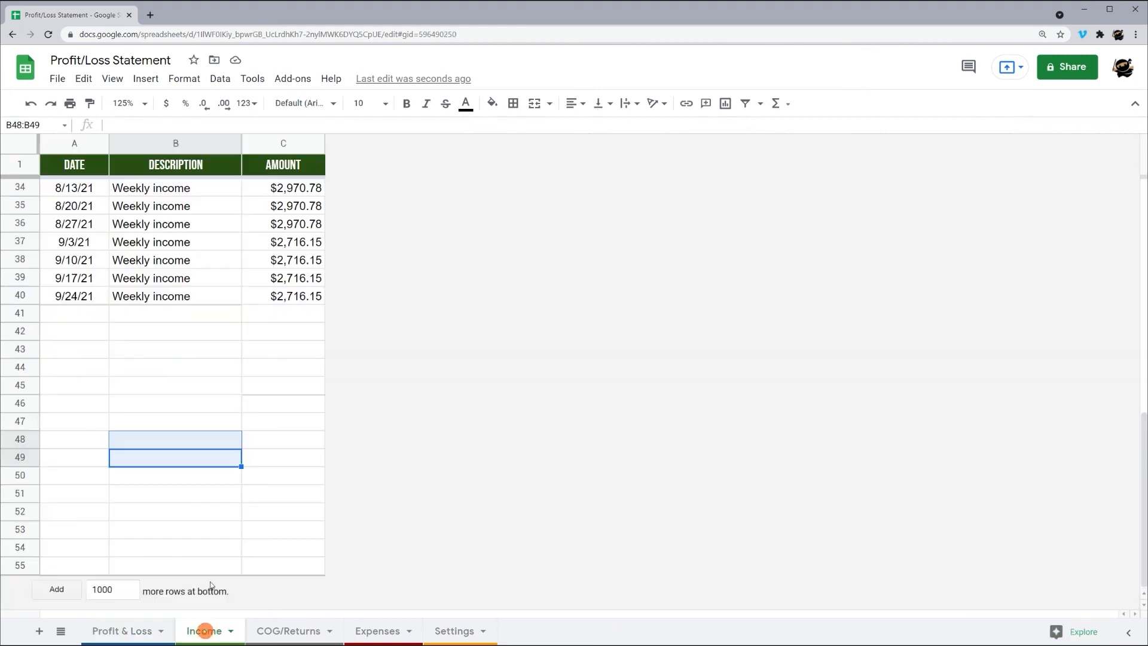
key(ctrl+z)
key(ctrl+z)
key(ctrl+z)
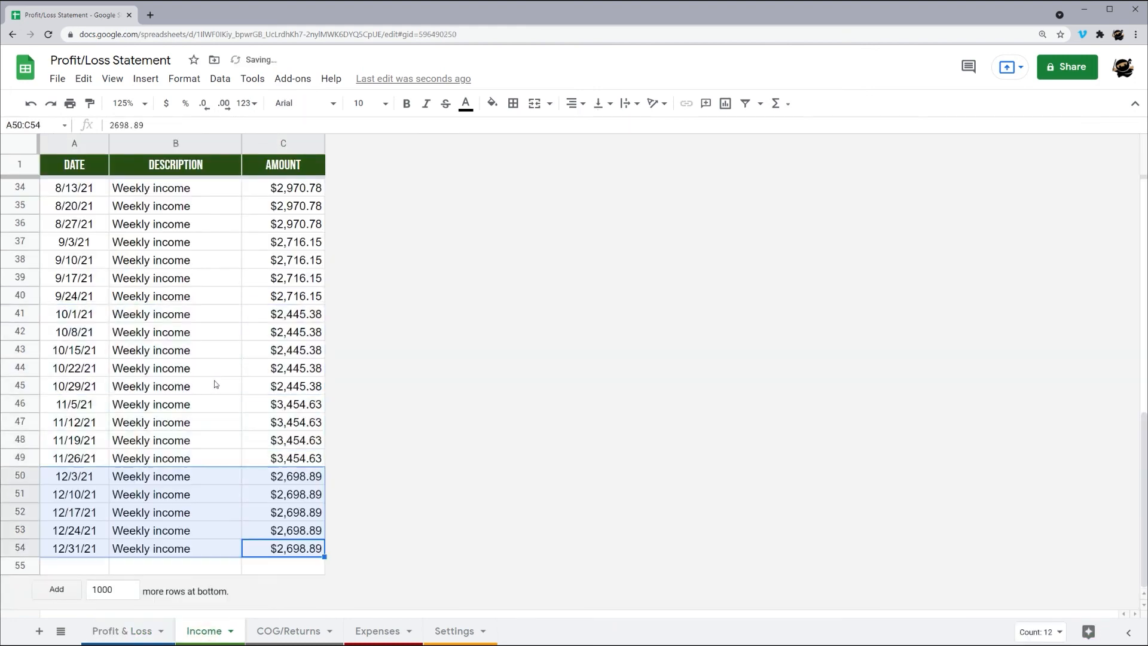
click(228, 405)
click(138, 633)
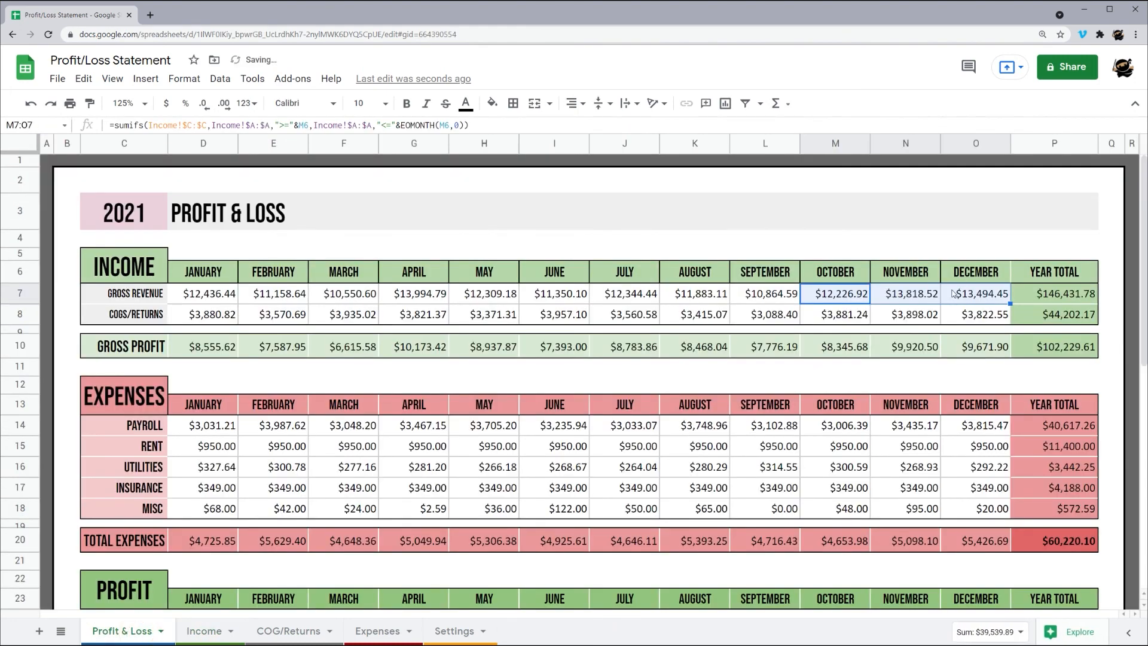
click(949, 242)
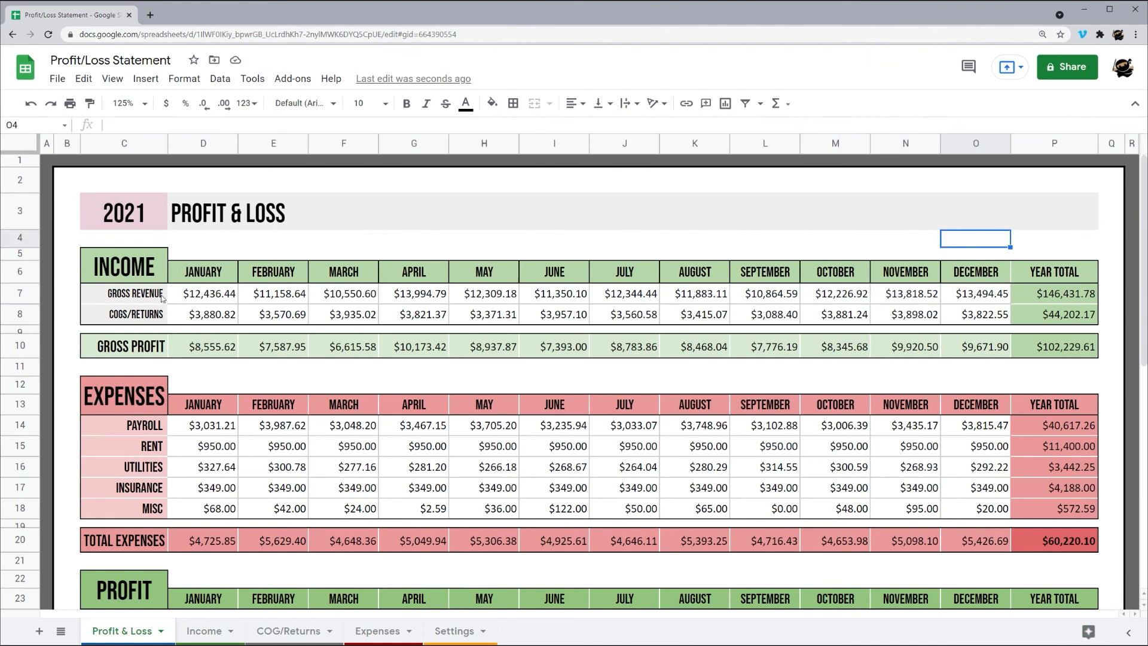
Review the full year of weekly entries on the Income sheet and look at the COG/Returns sheet
click(203, 631)
scroll(131, 316, up, 4)
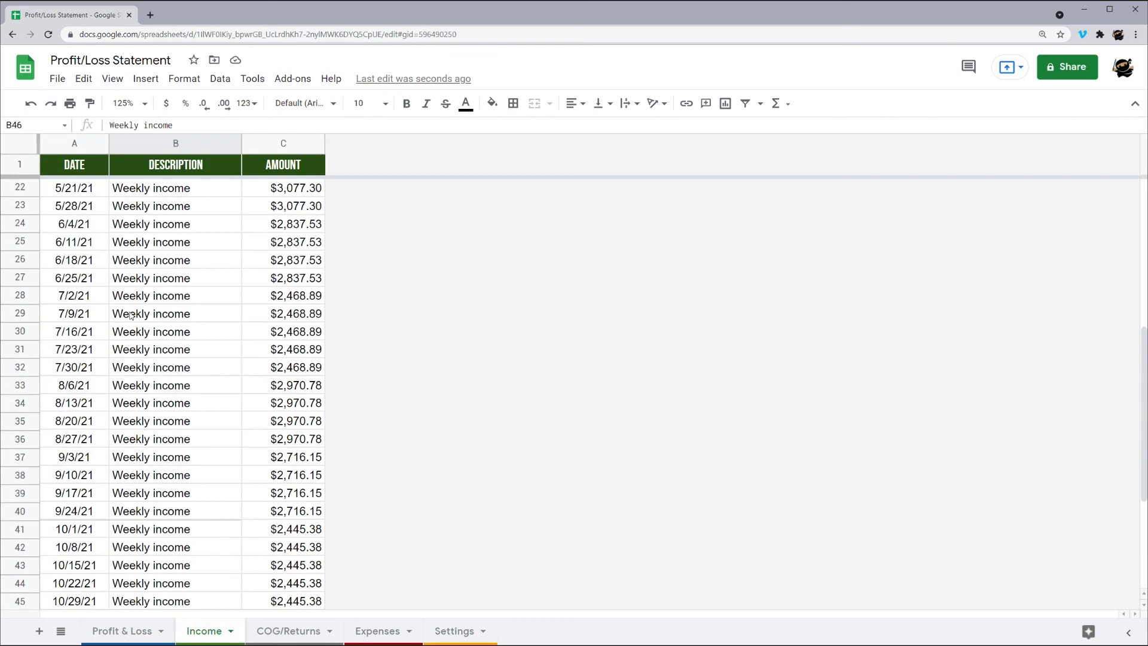
scroll(153, 418, down, 4)
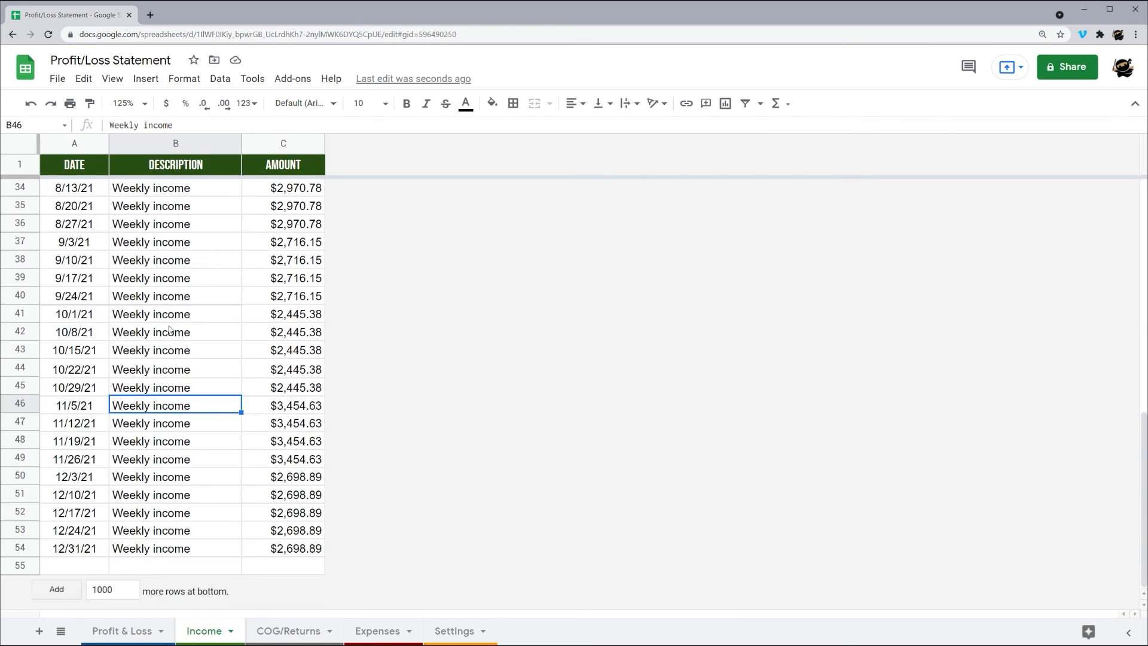
scroll(160, 328, up, 10)
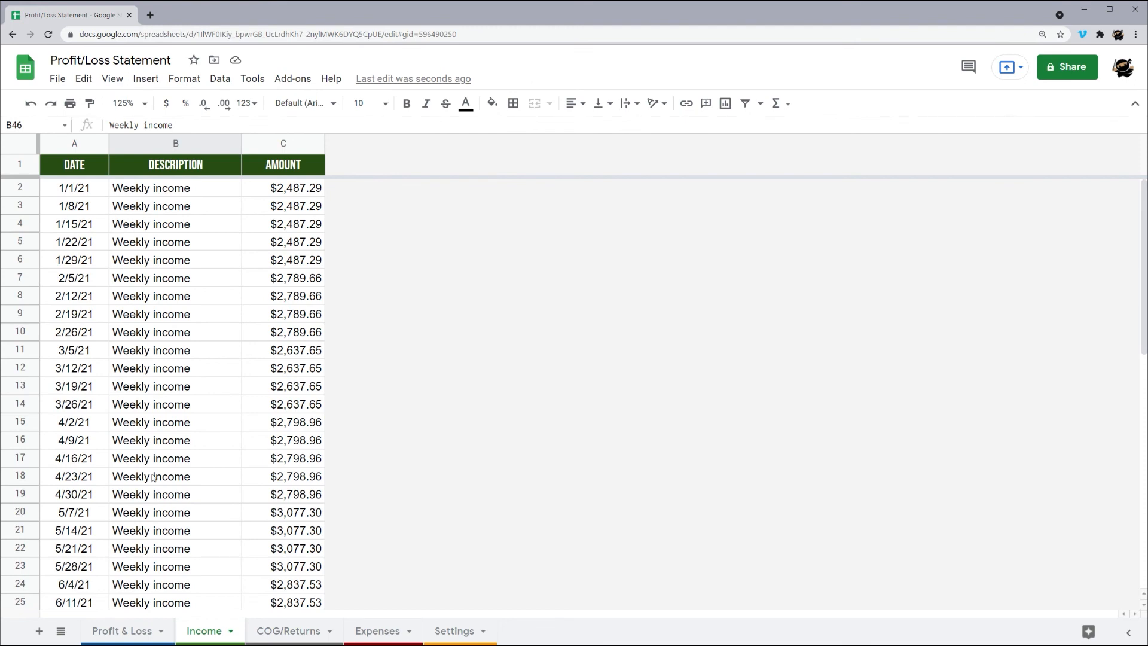
click(129, 631)
click(203, 629)
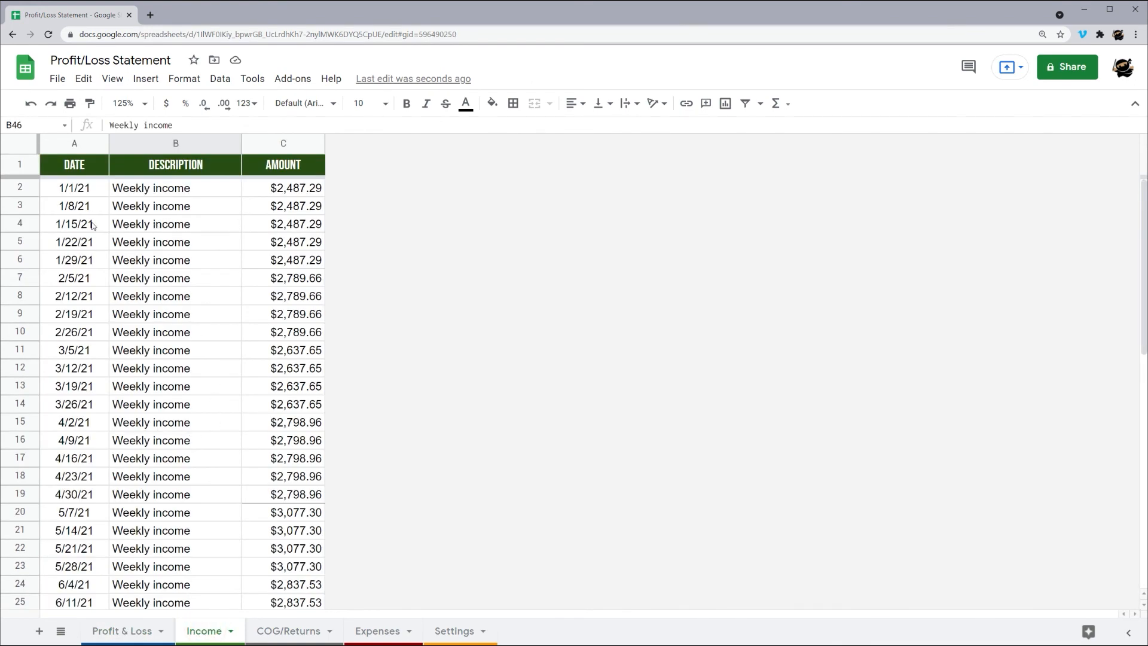
scroll(204, 383, down, 10)
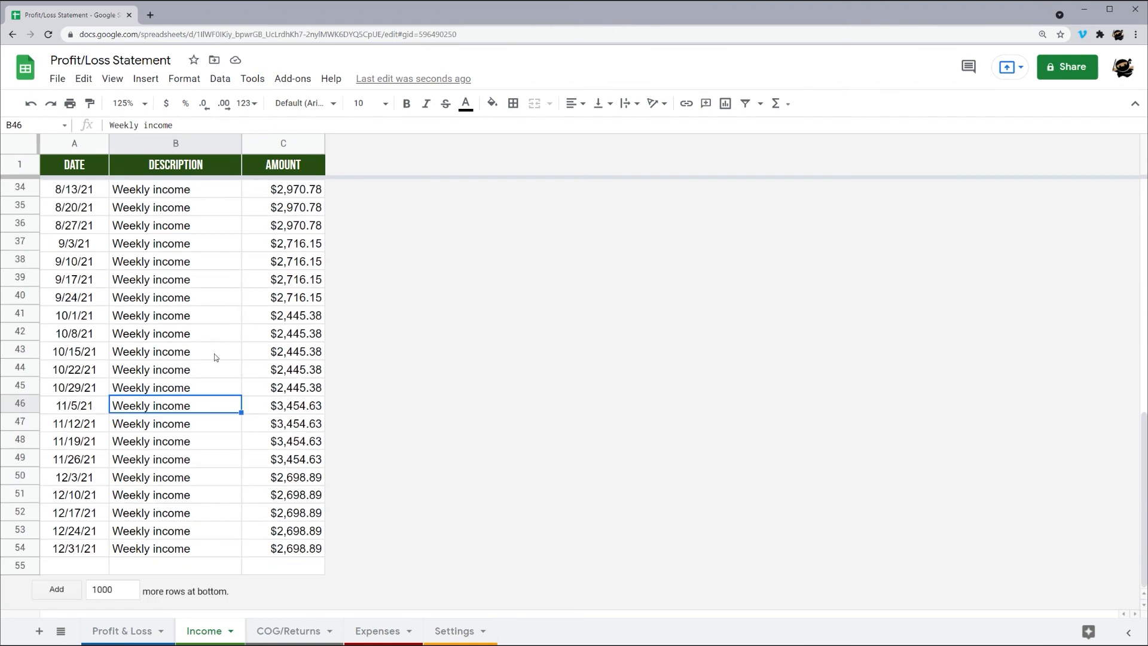
click(268, 632)
Review the Profit & Loss statement down through the Net Profit row and the chart below it
click(117, 630)
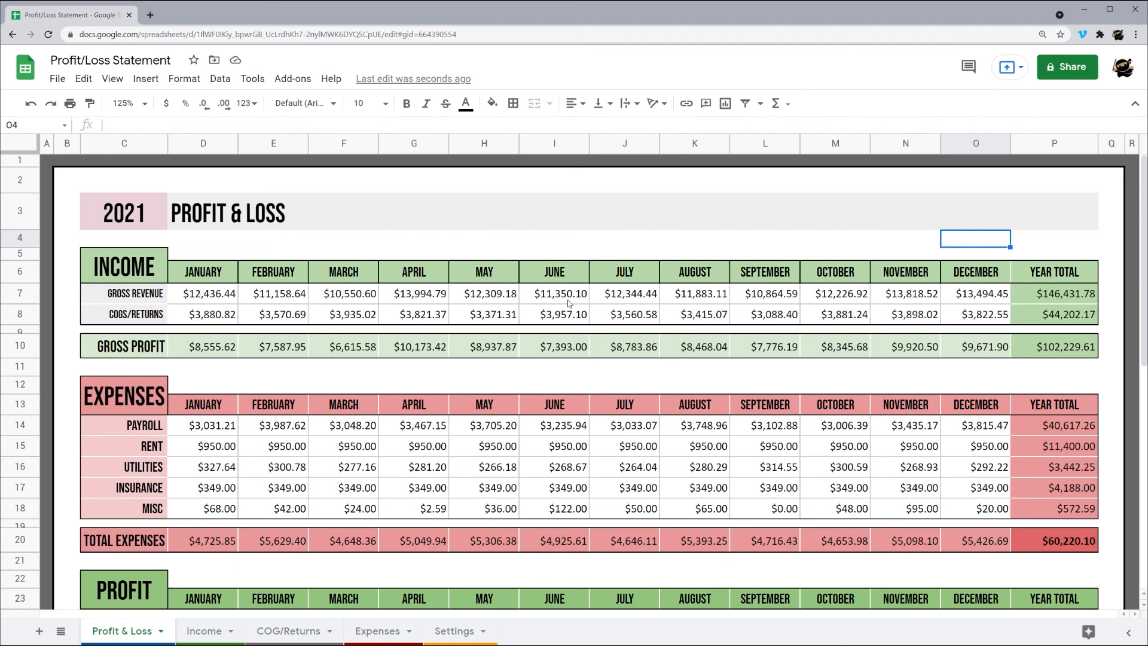
scroll(302, 475, down, 3)
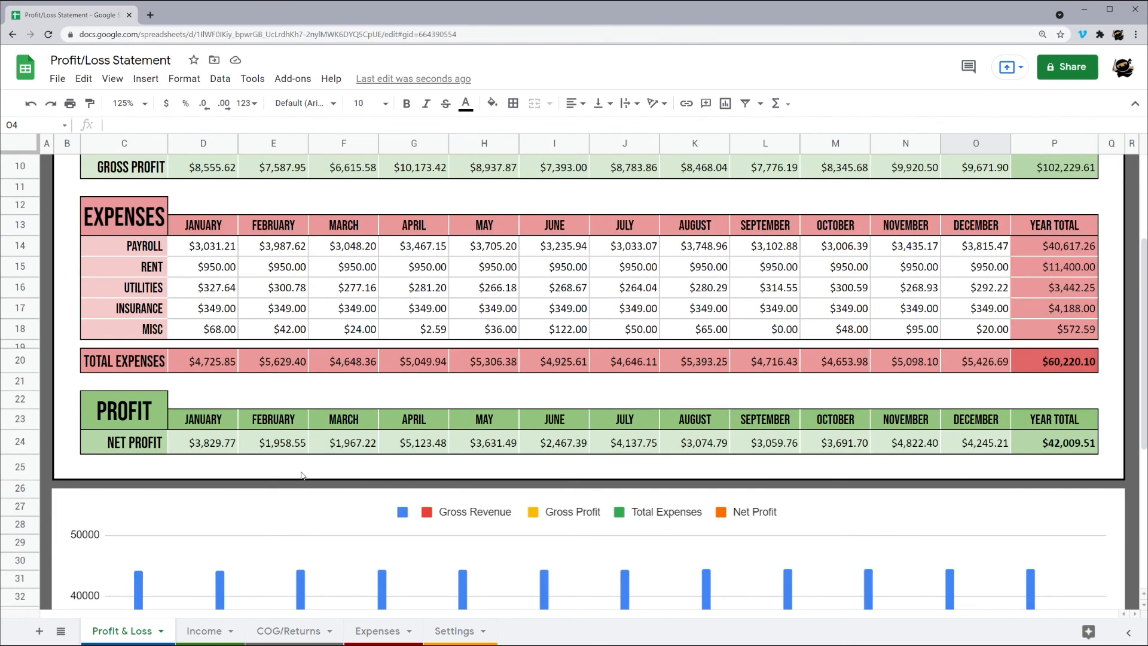
scroll(284, 490, down, 5)
scroll(286, 482, up, 6)
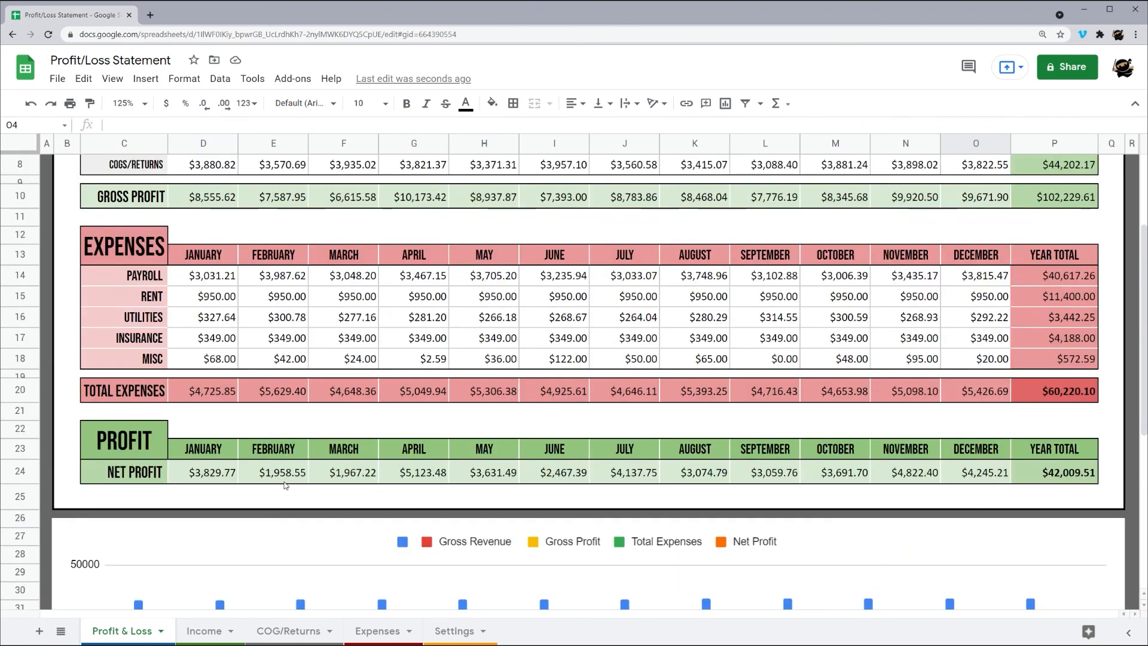